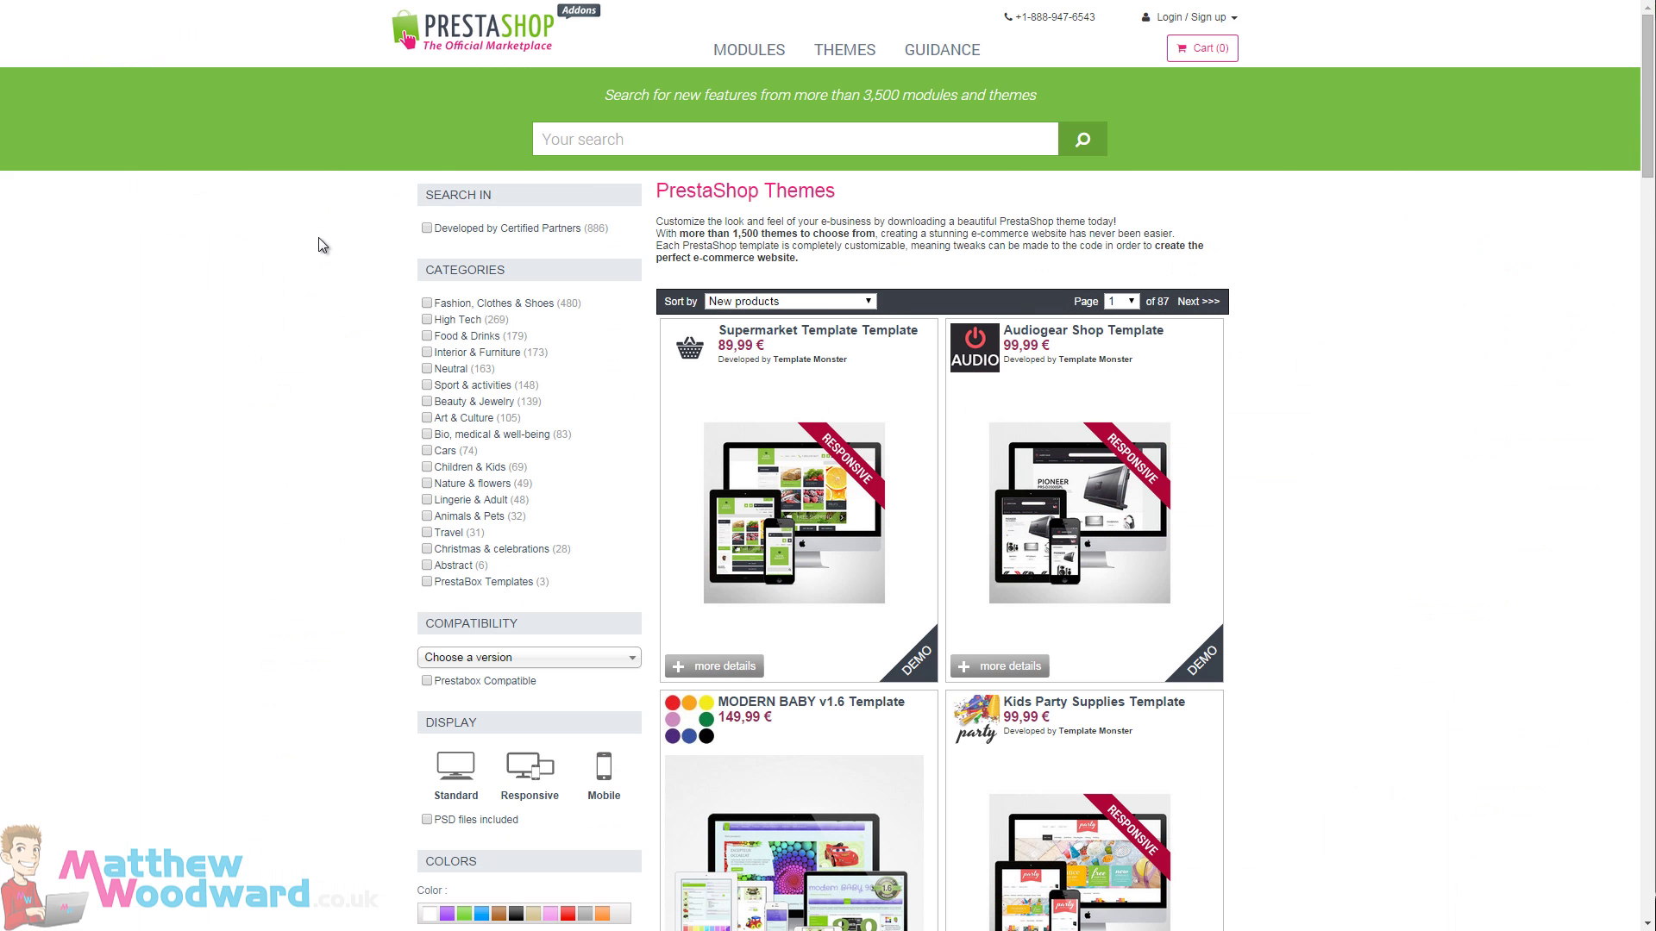
Browse the PrestaShop Addons theme catalogue and the EnticingThemes list of 12 free PrestaShop themes.
scroll(1308, 546, down, 6)
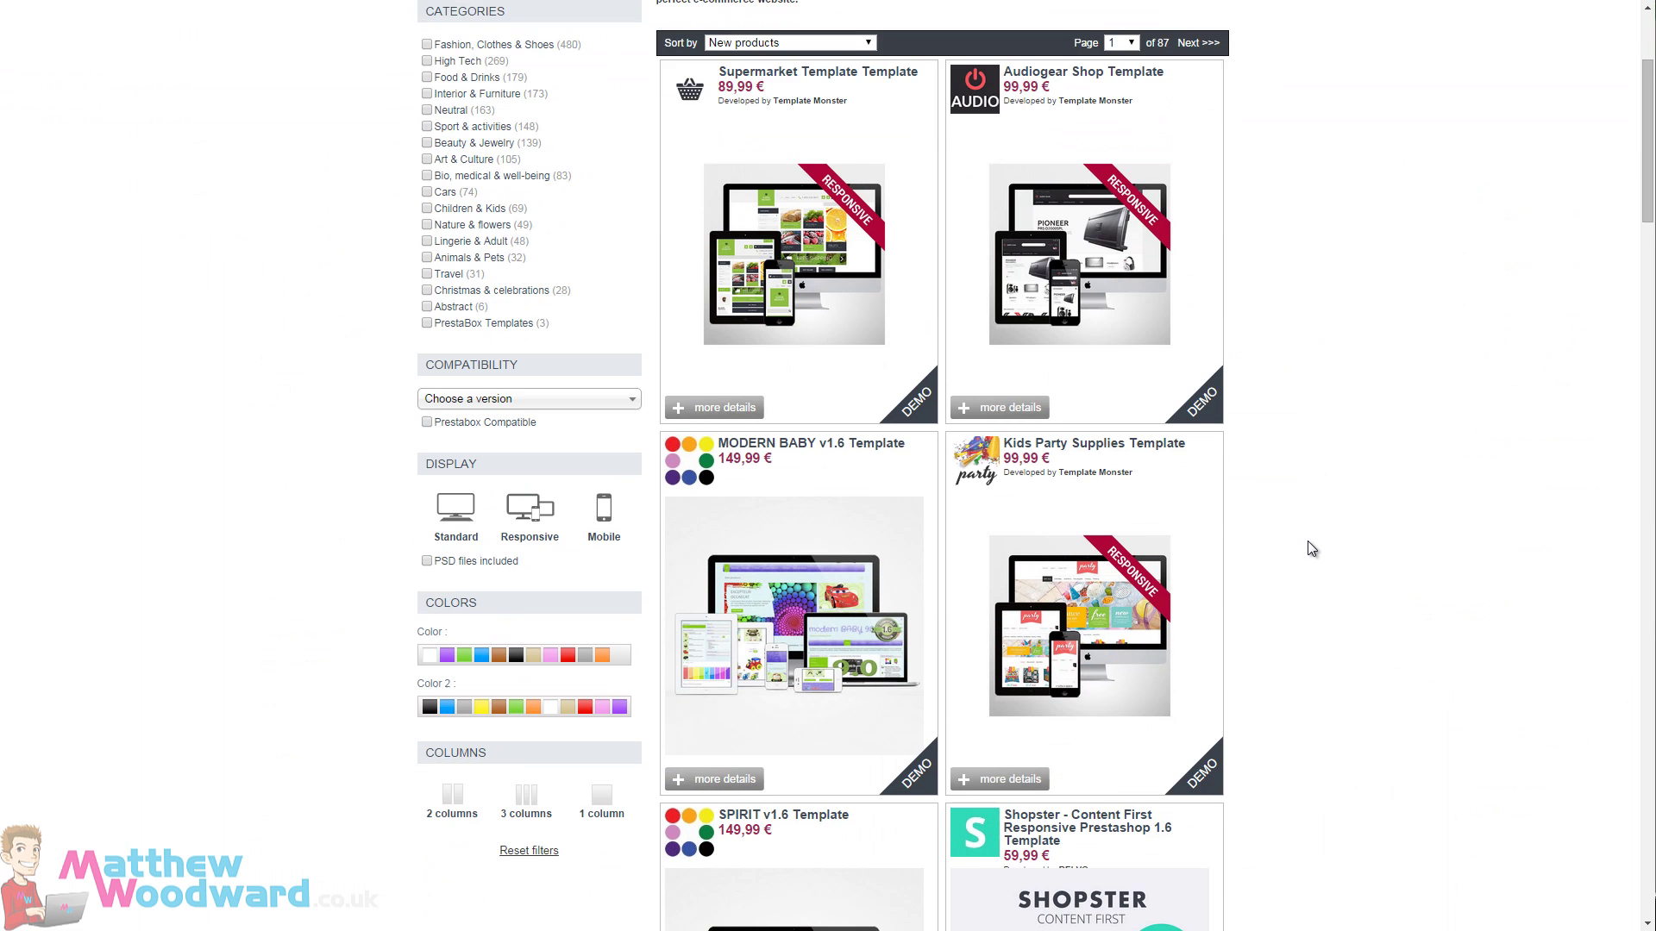
scroll(1305, 540, down, 8)
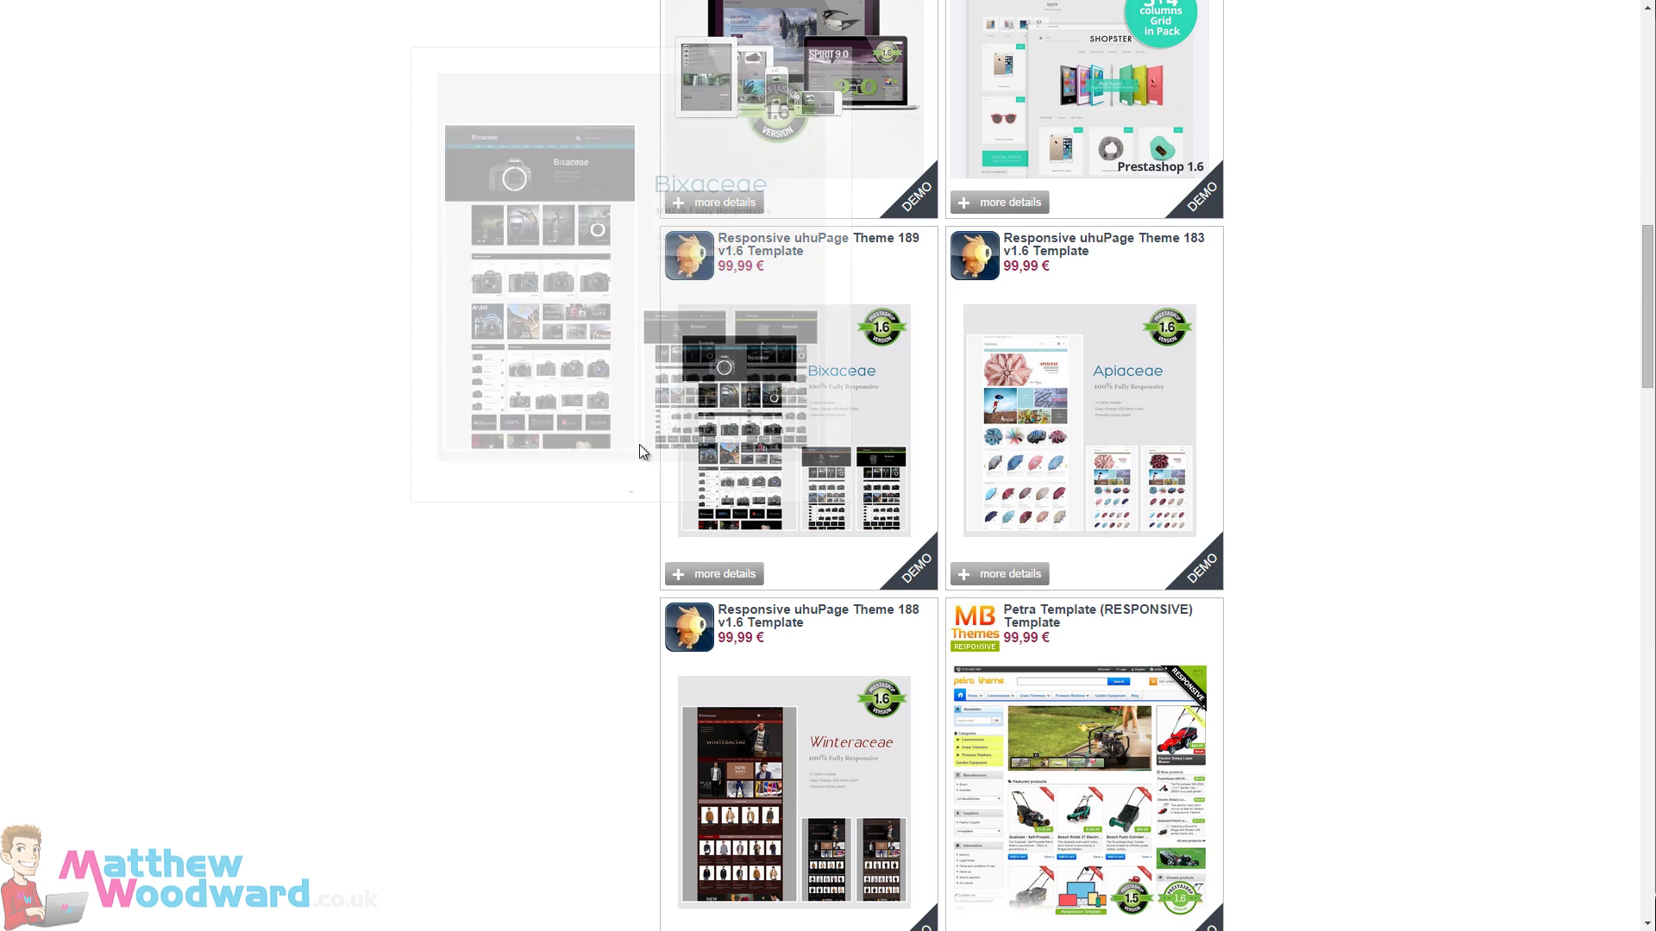
scroll(417, 403, down, 3)
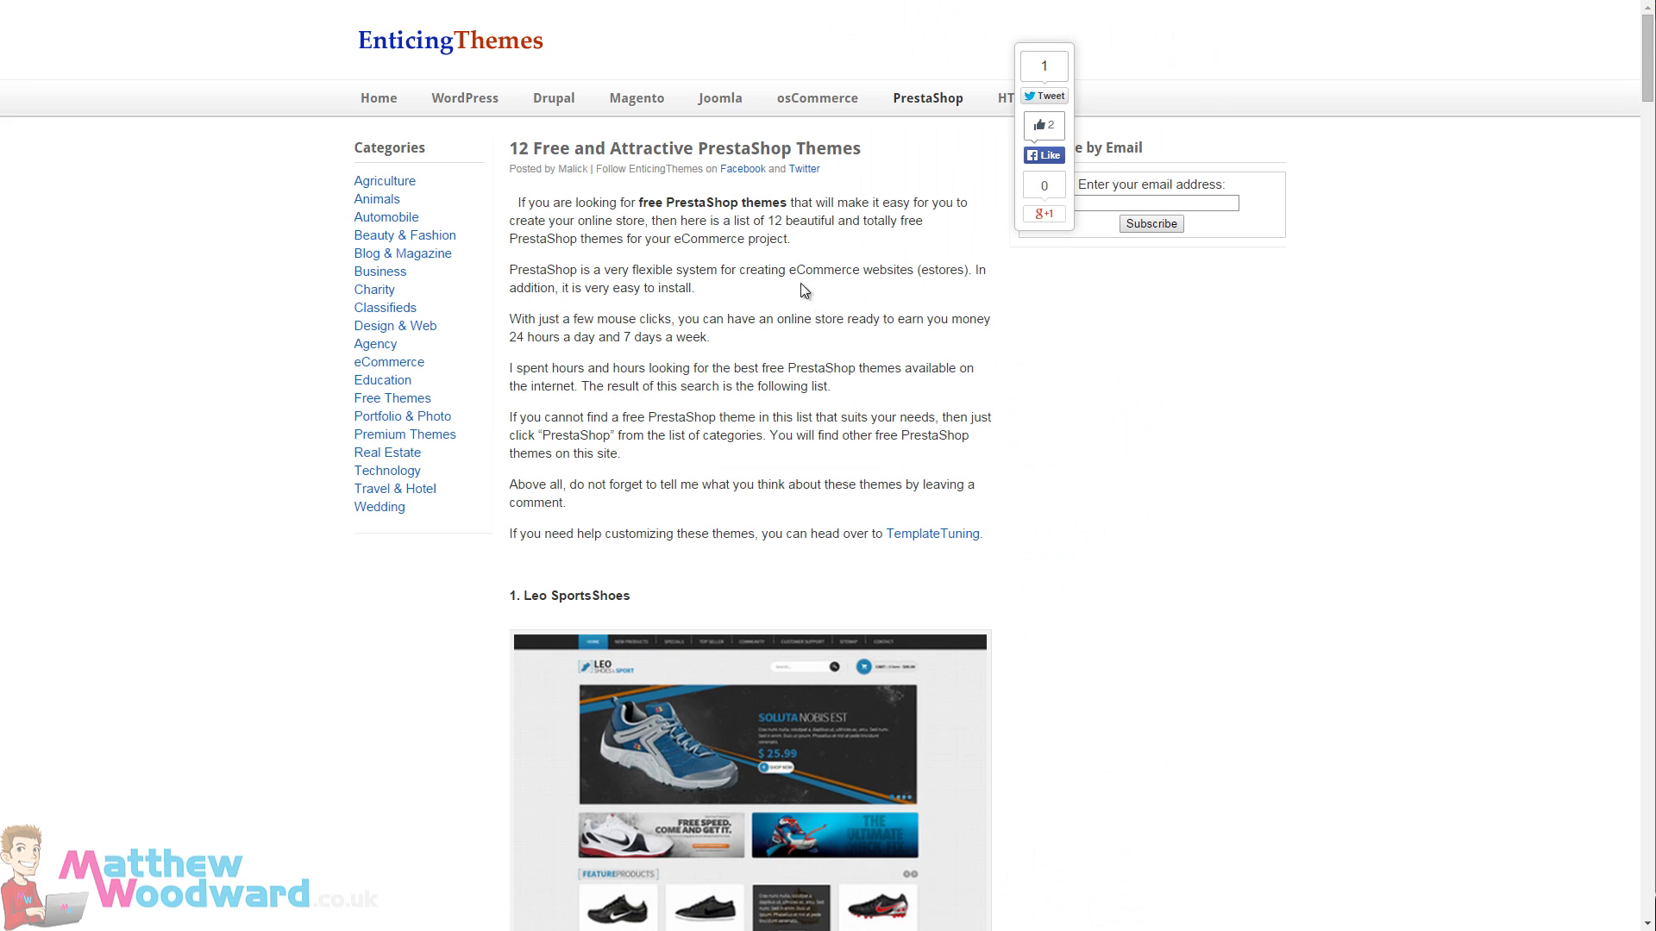
scroll(800, 283, down, 20)
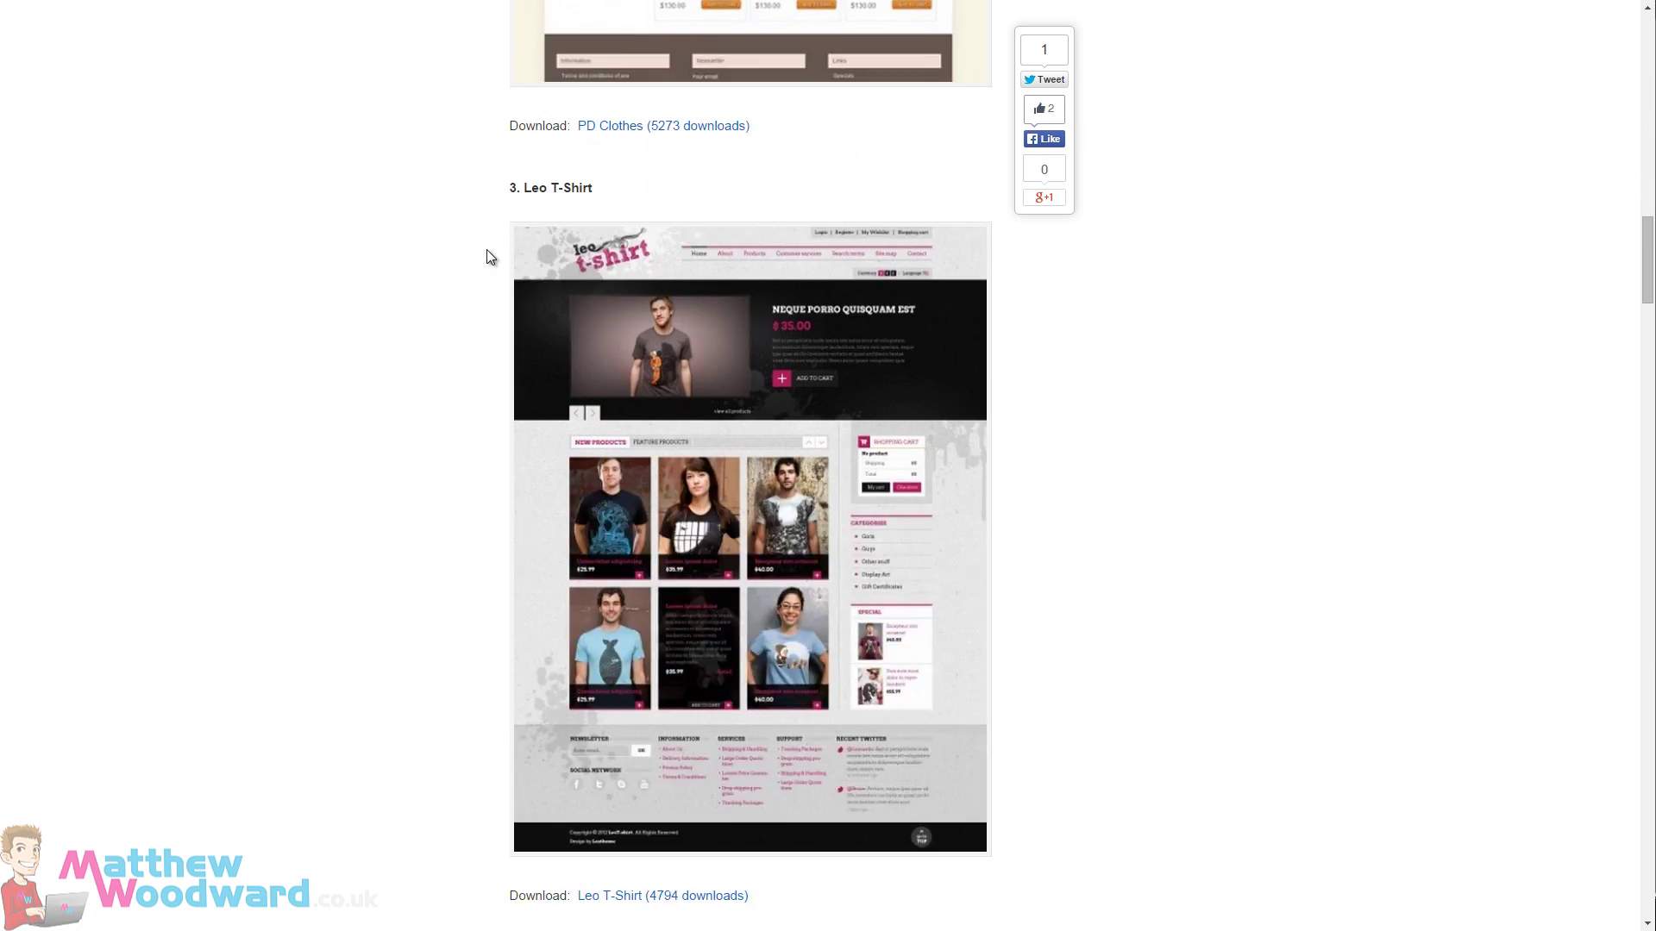
scroll(487, 250, down, 20)
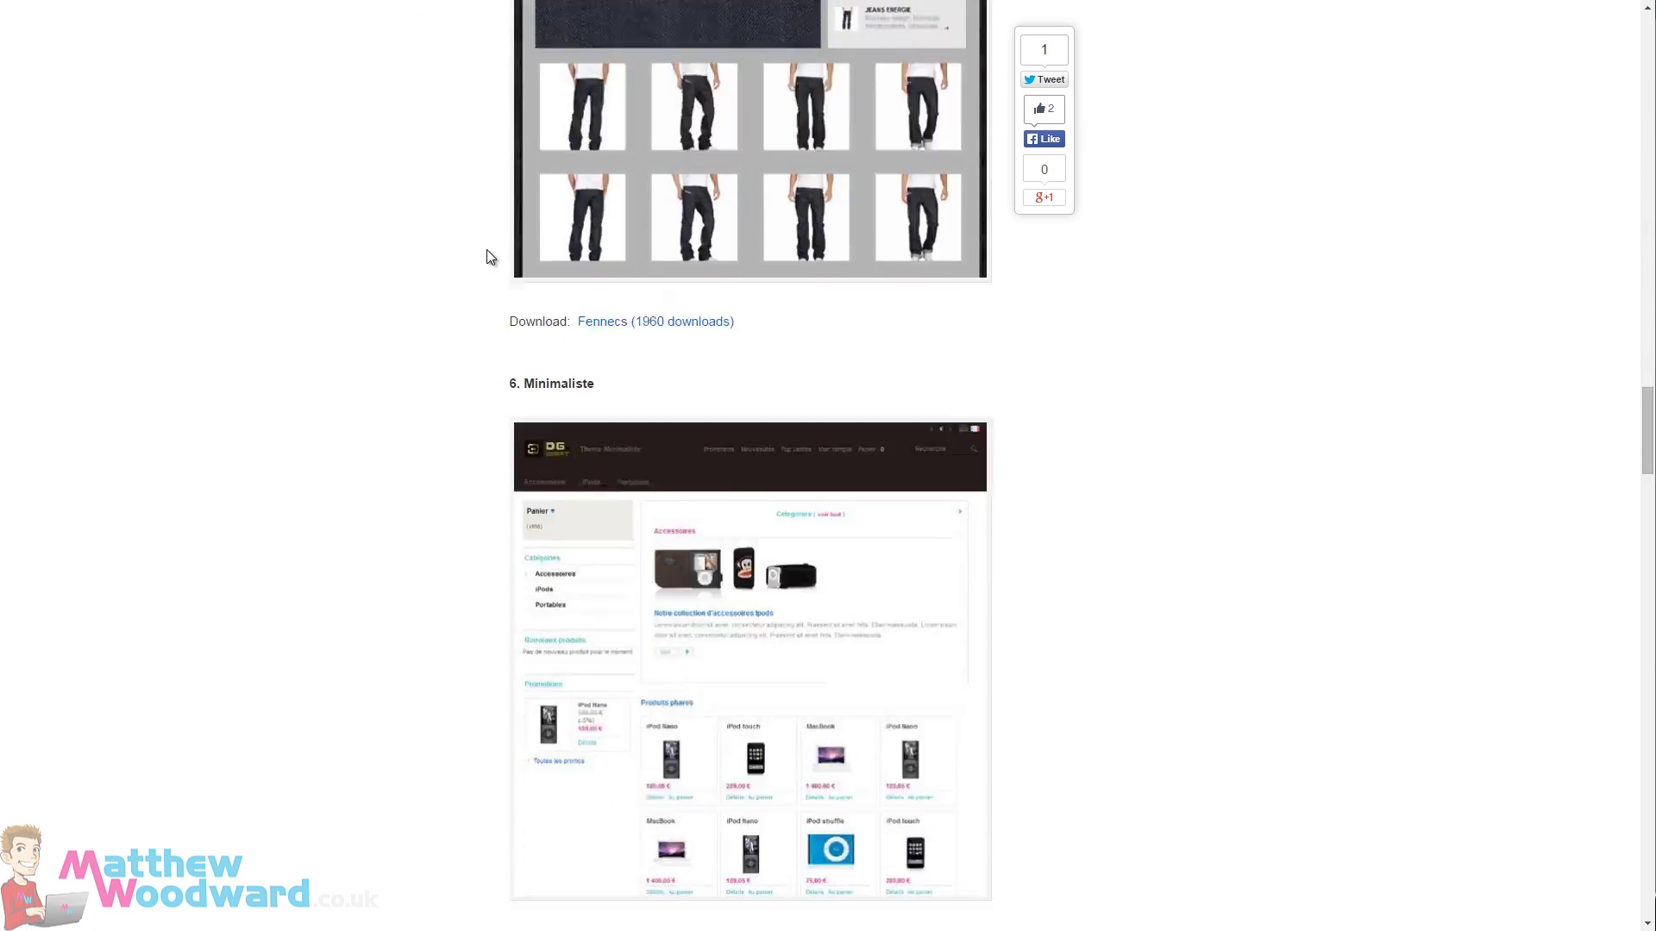
scroll(487, 250, down, 7)
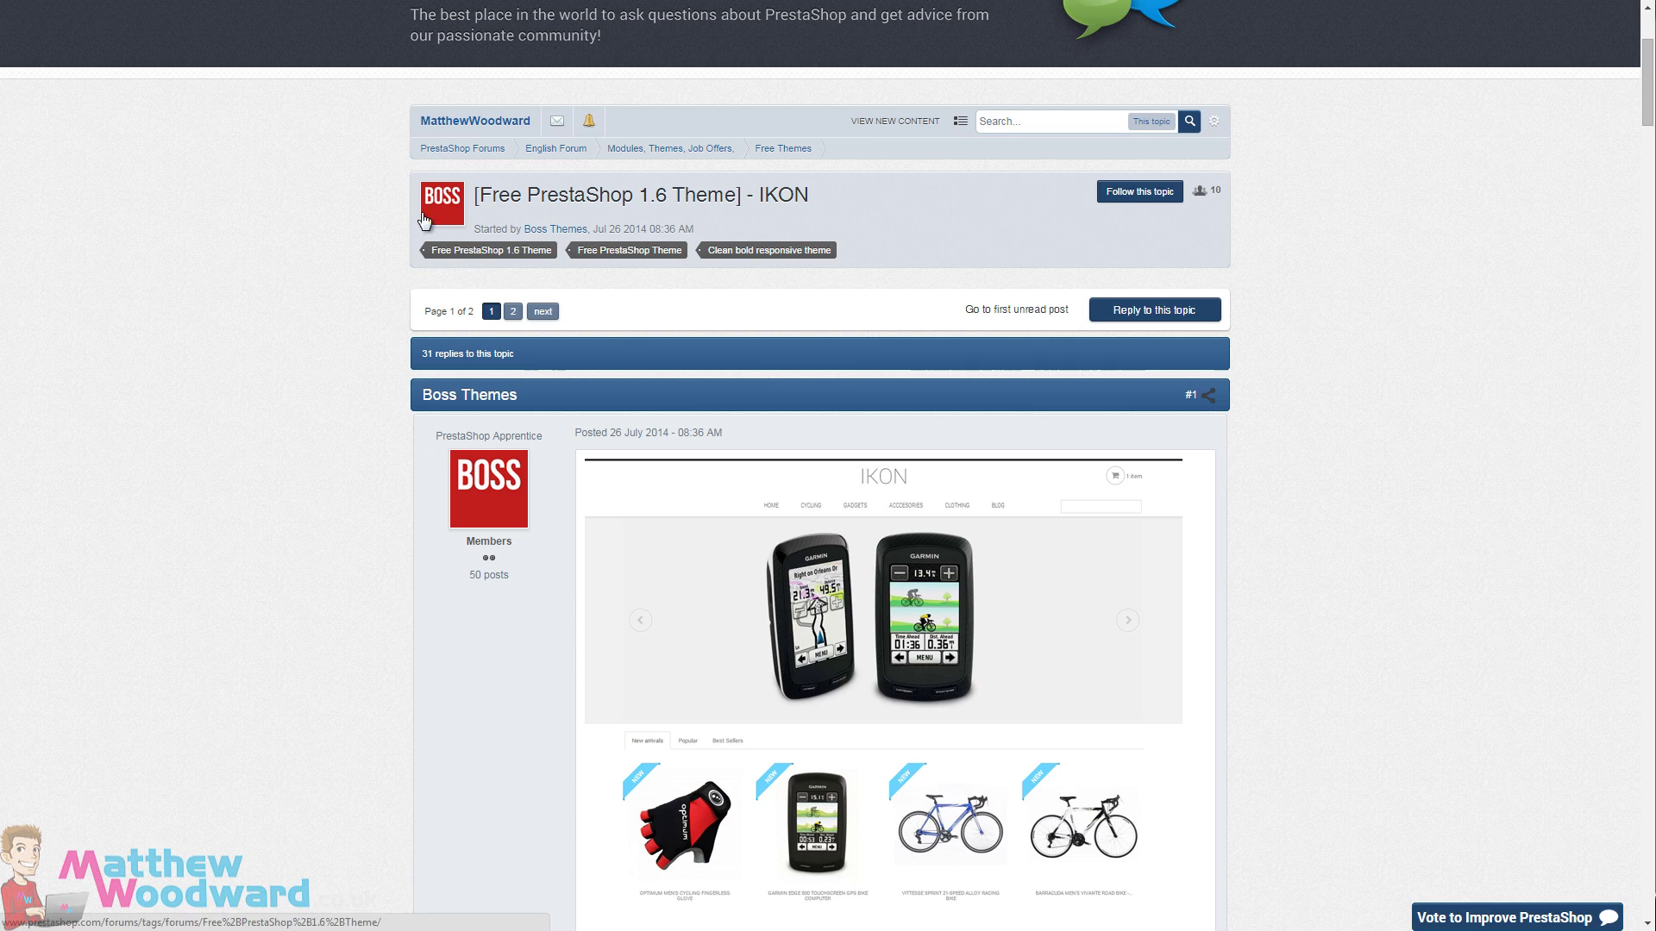
Examine the forum topics for the free IKON and Black Hawk 3.0 themes, including IKON's preview, version requirements and attached file.
scroll(1003, 594, down, 2)
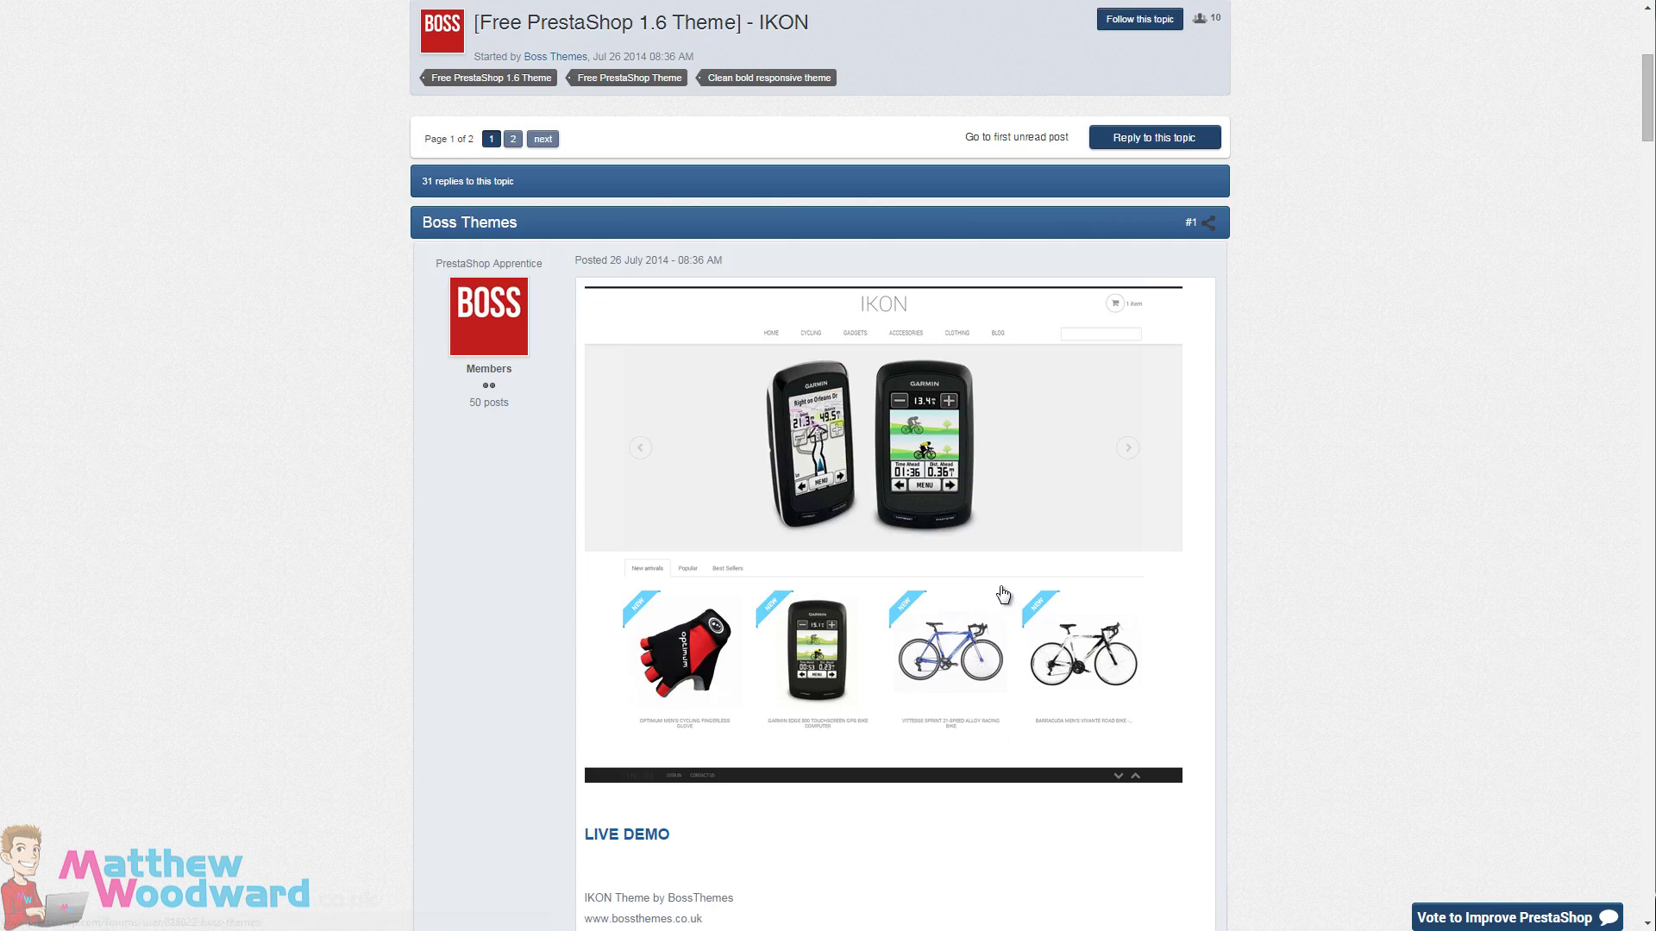
scroll(1002, 594, down, 4)
scroll(999, 388, down, 1)
scroll(797, 354, up, 2)
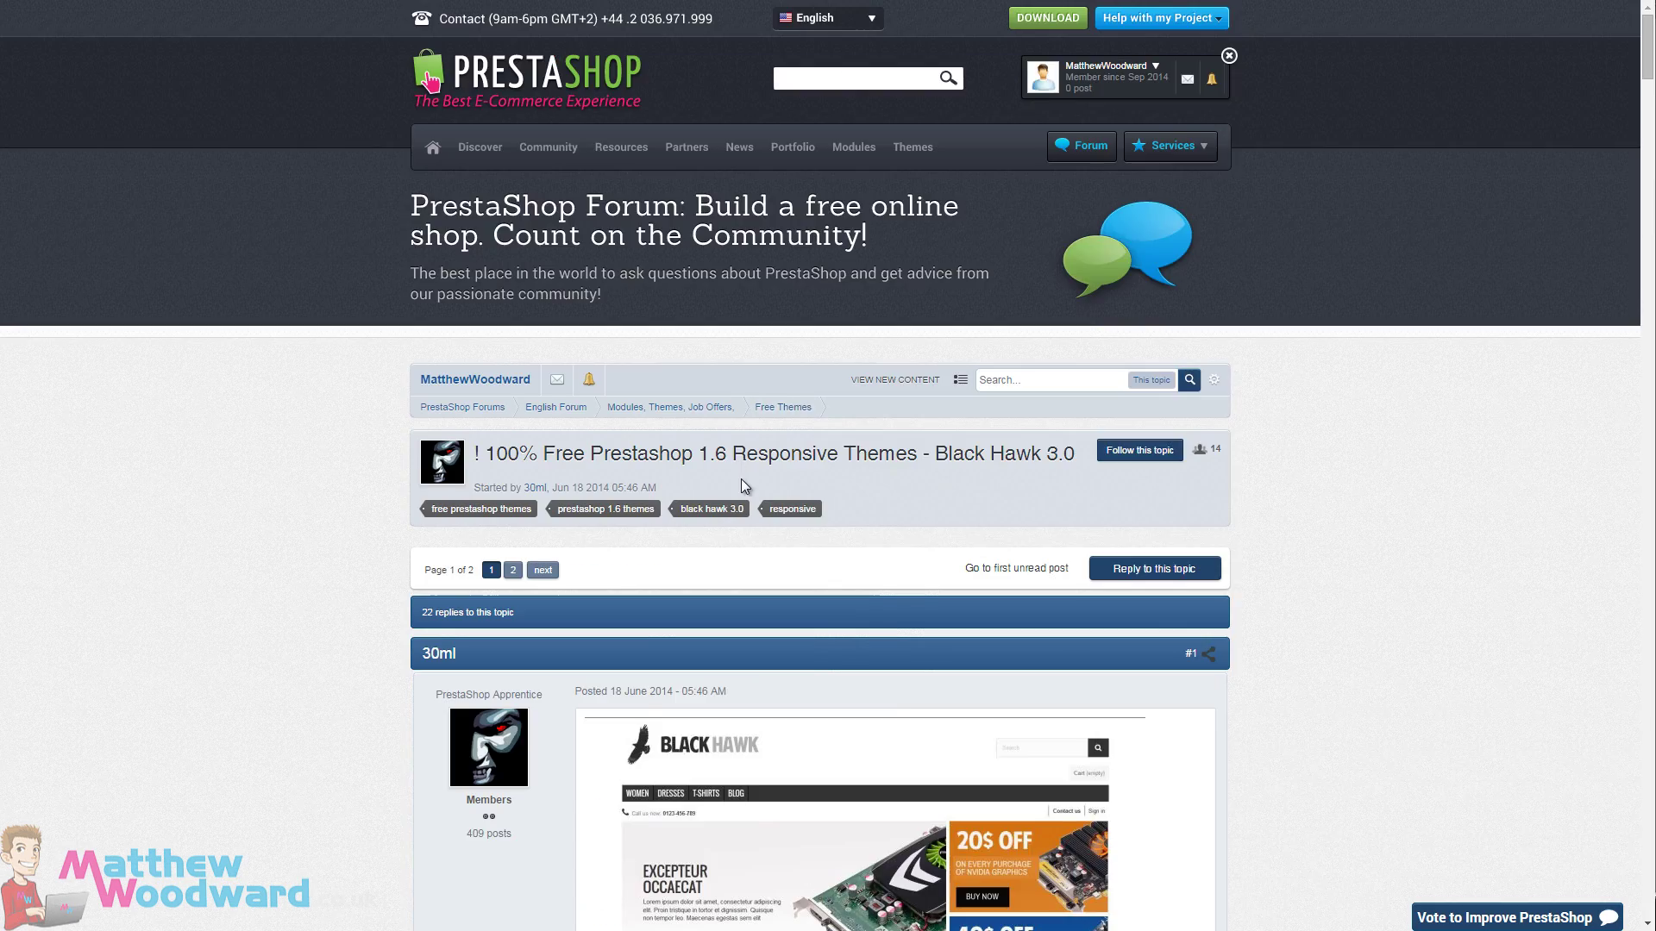
scroll(742, 479, down, 5)
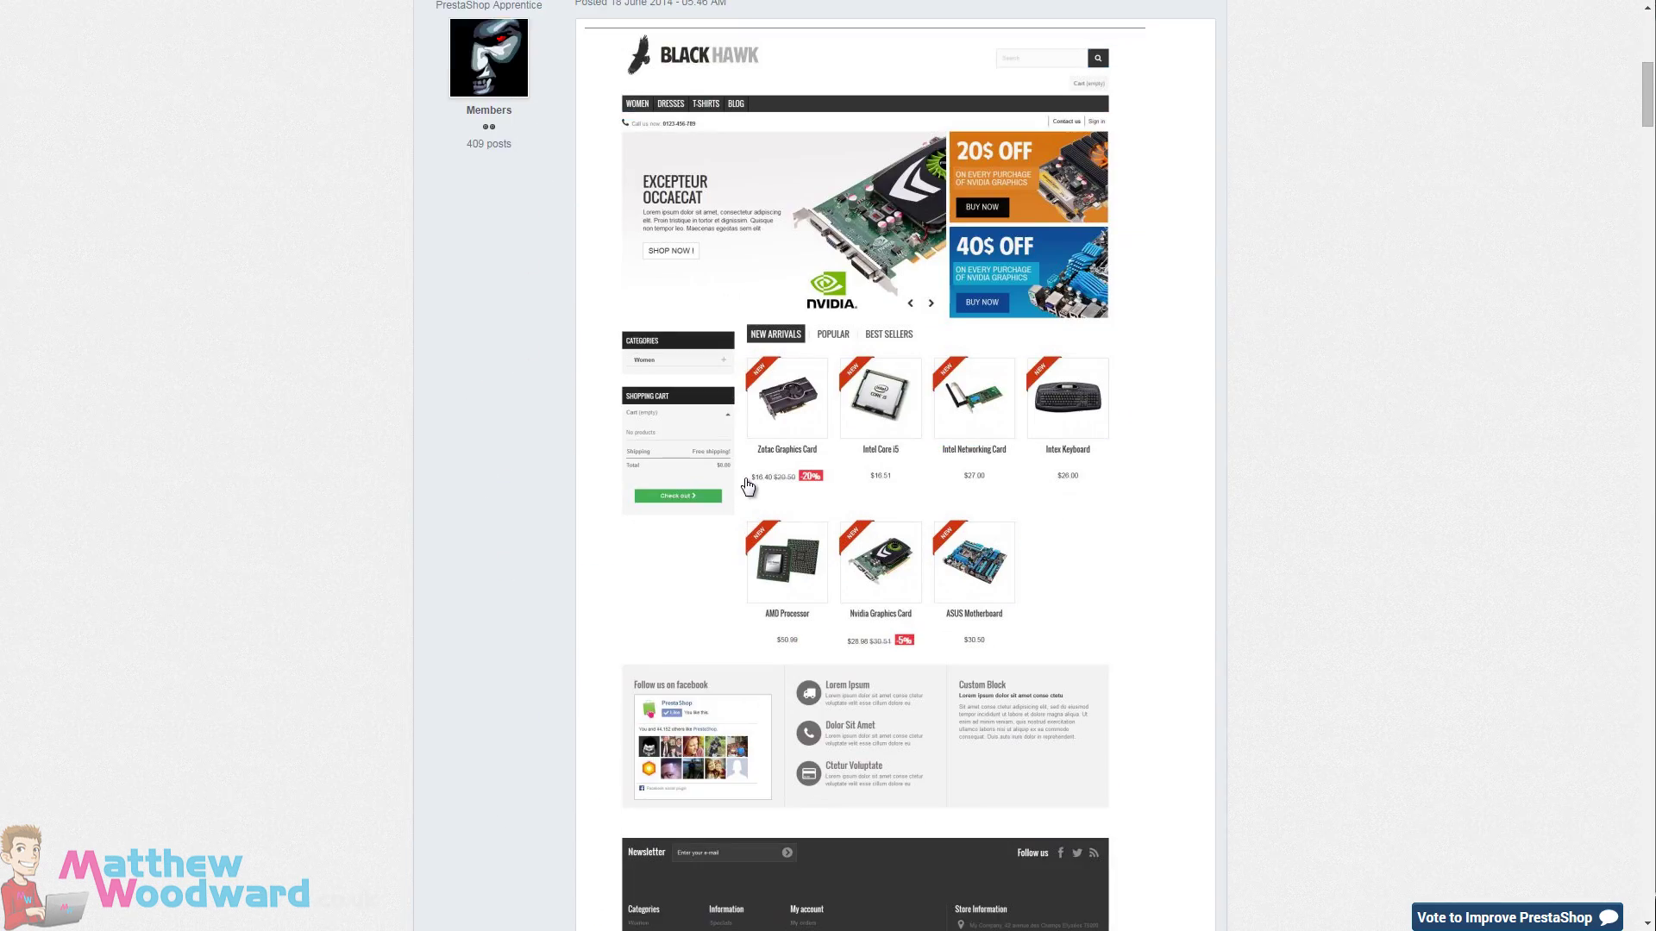
scroll(725, 481, down, 3)
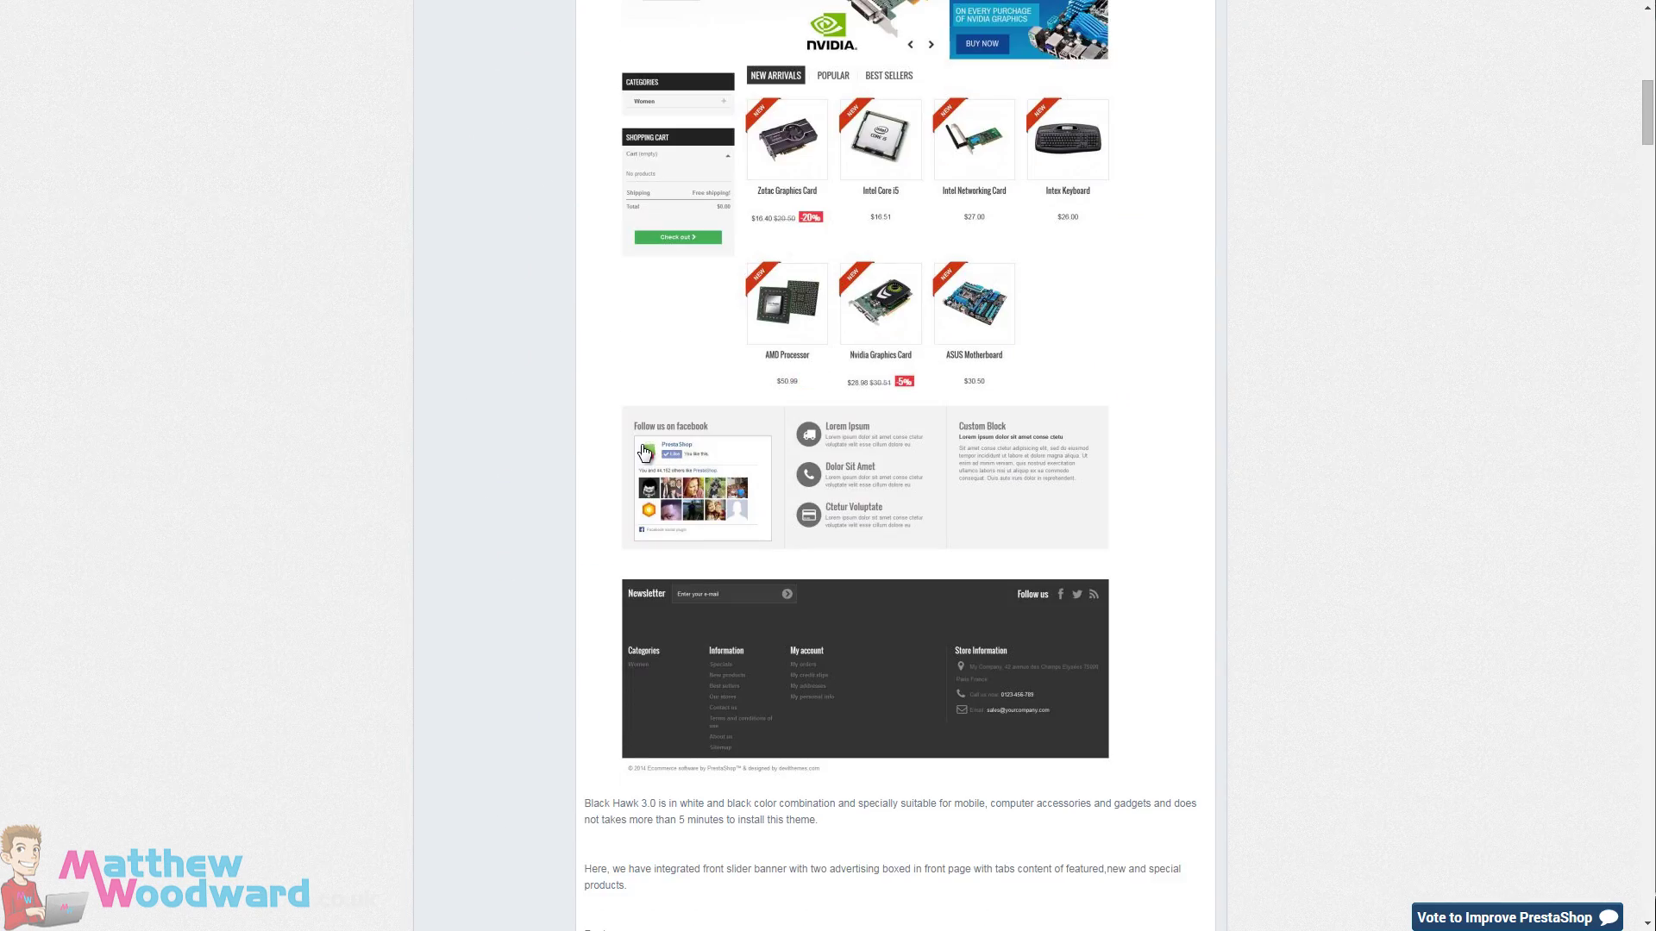
scroll(647, 451, up, 1)
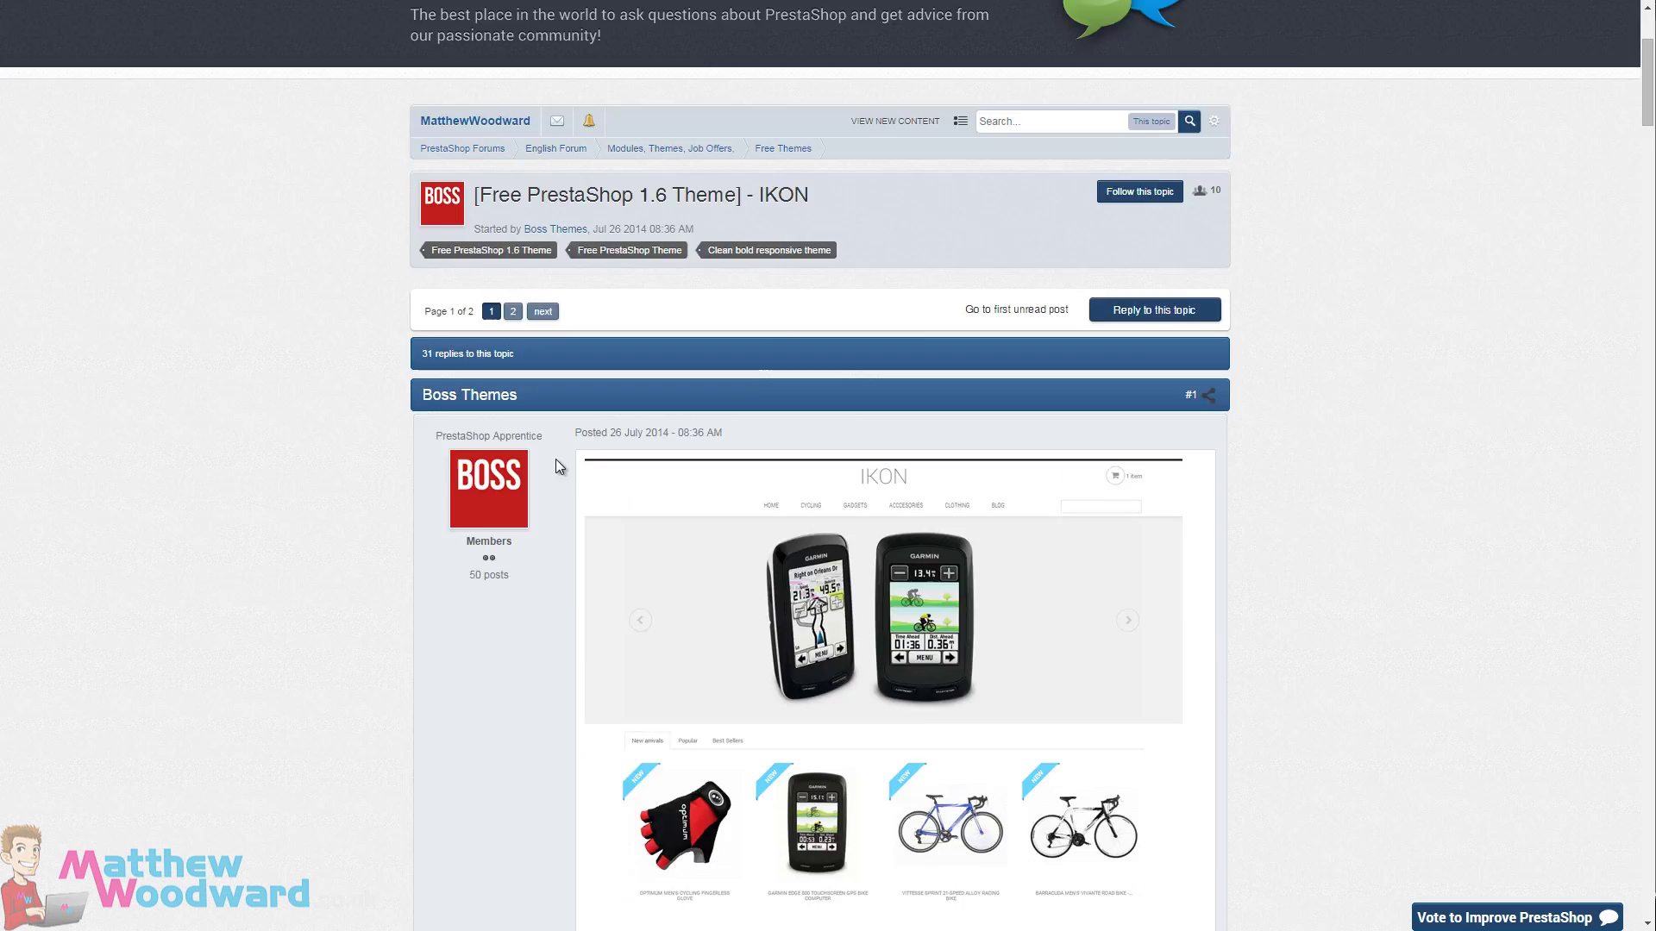
scroll(864, 533, up, 3)
scroll(798, 250, down, 3)
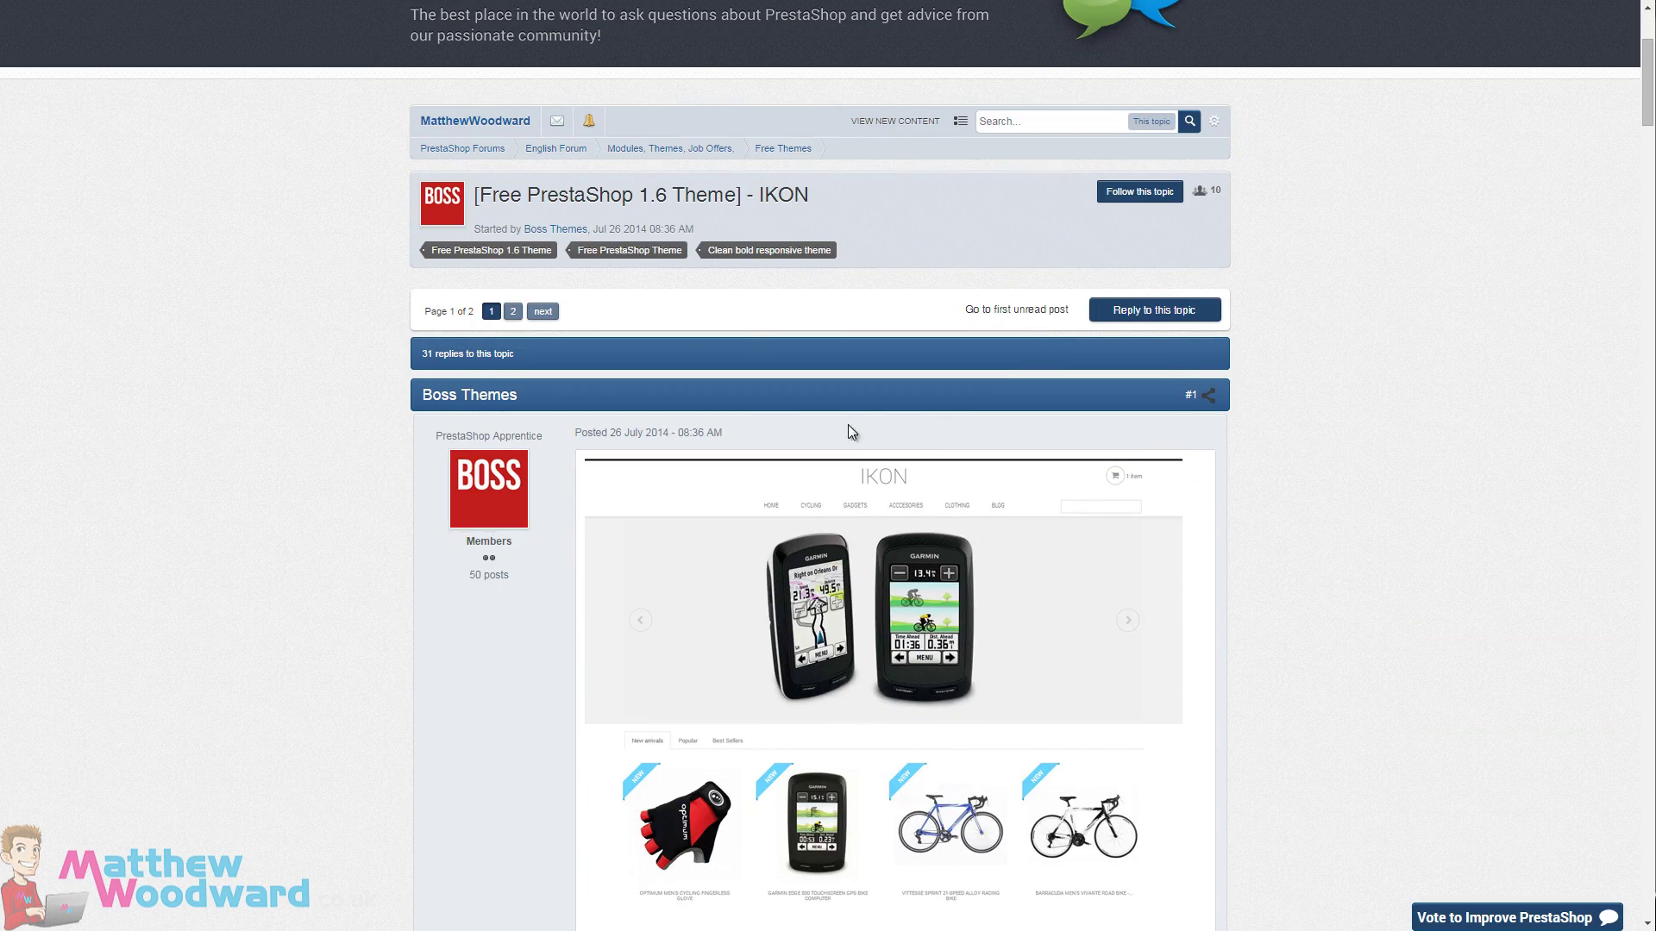
scroll(852, 431, down, 9)
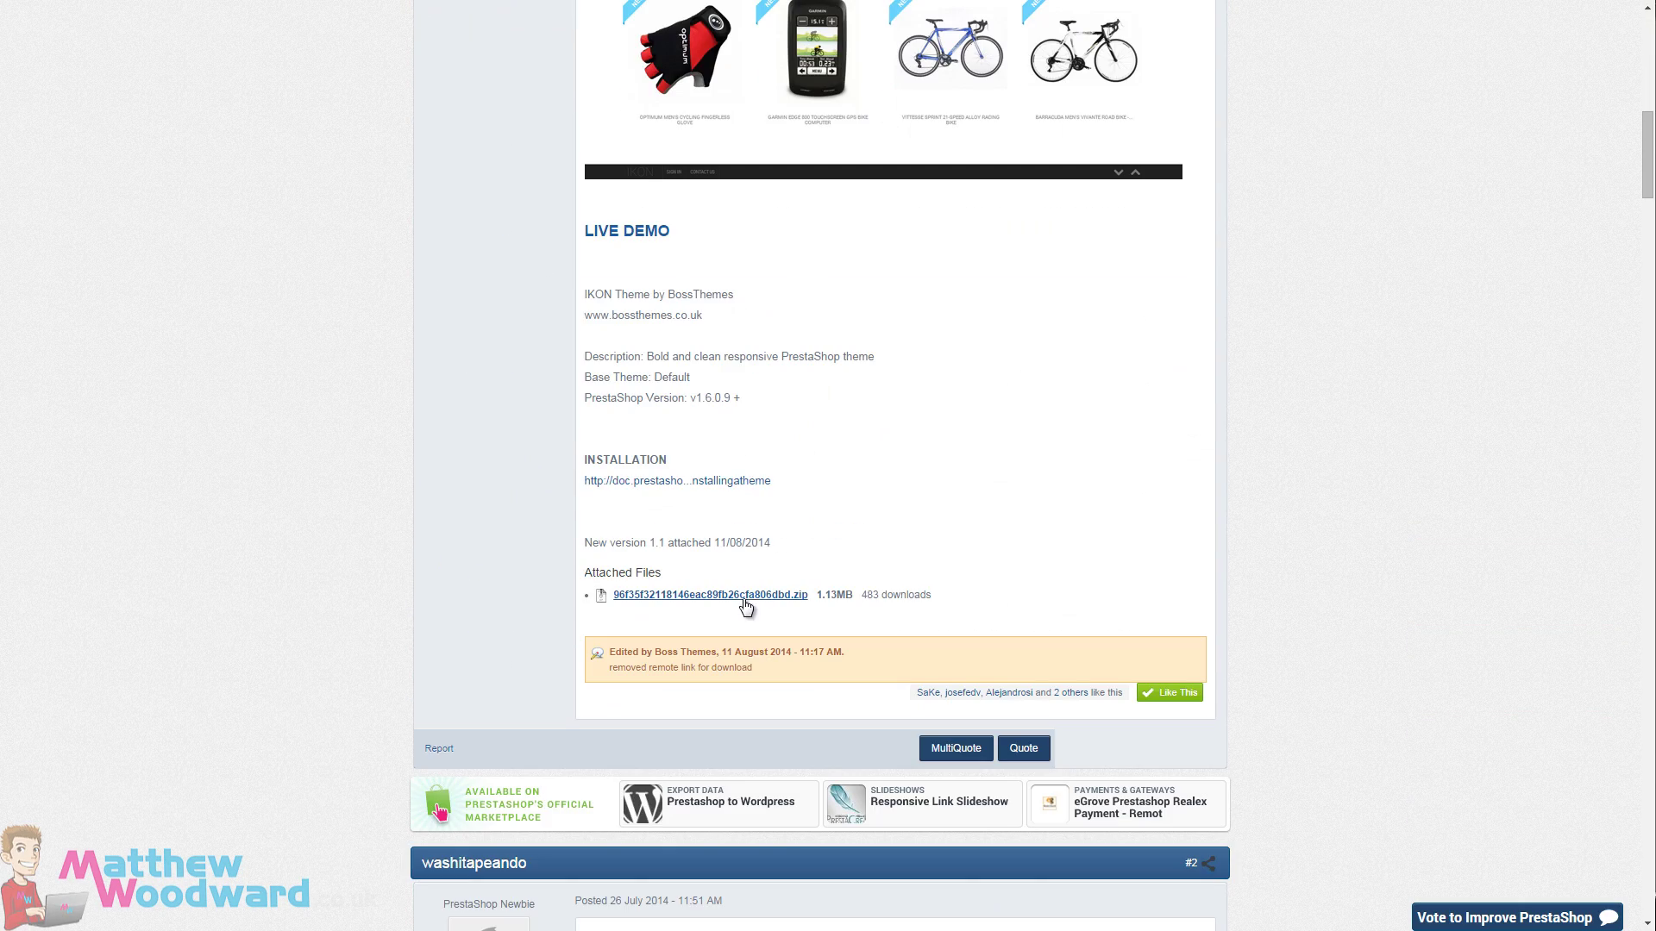
scroll(454, 483, up, 7)
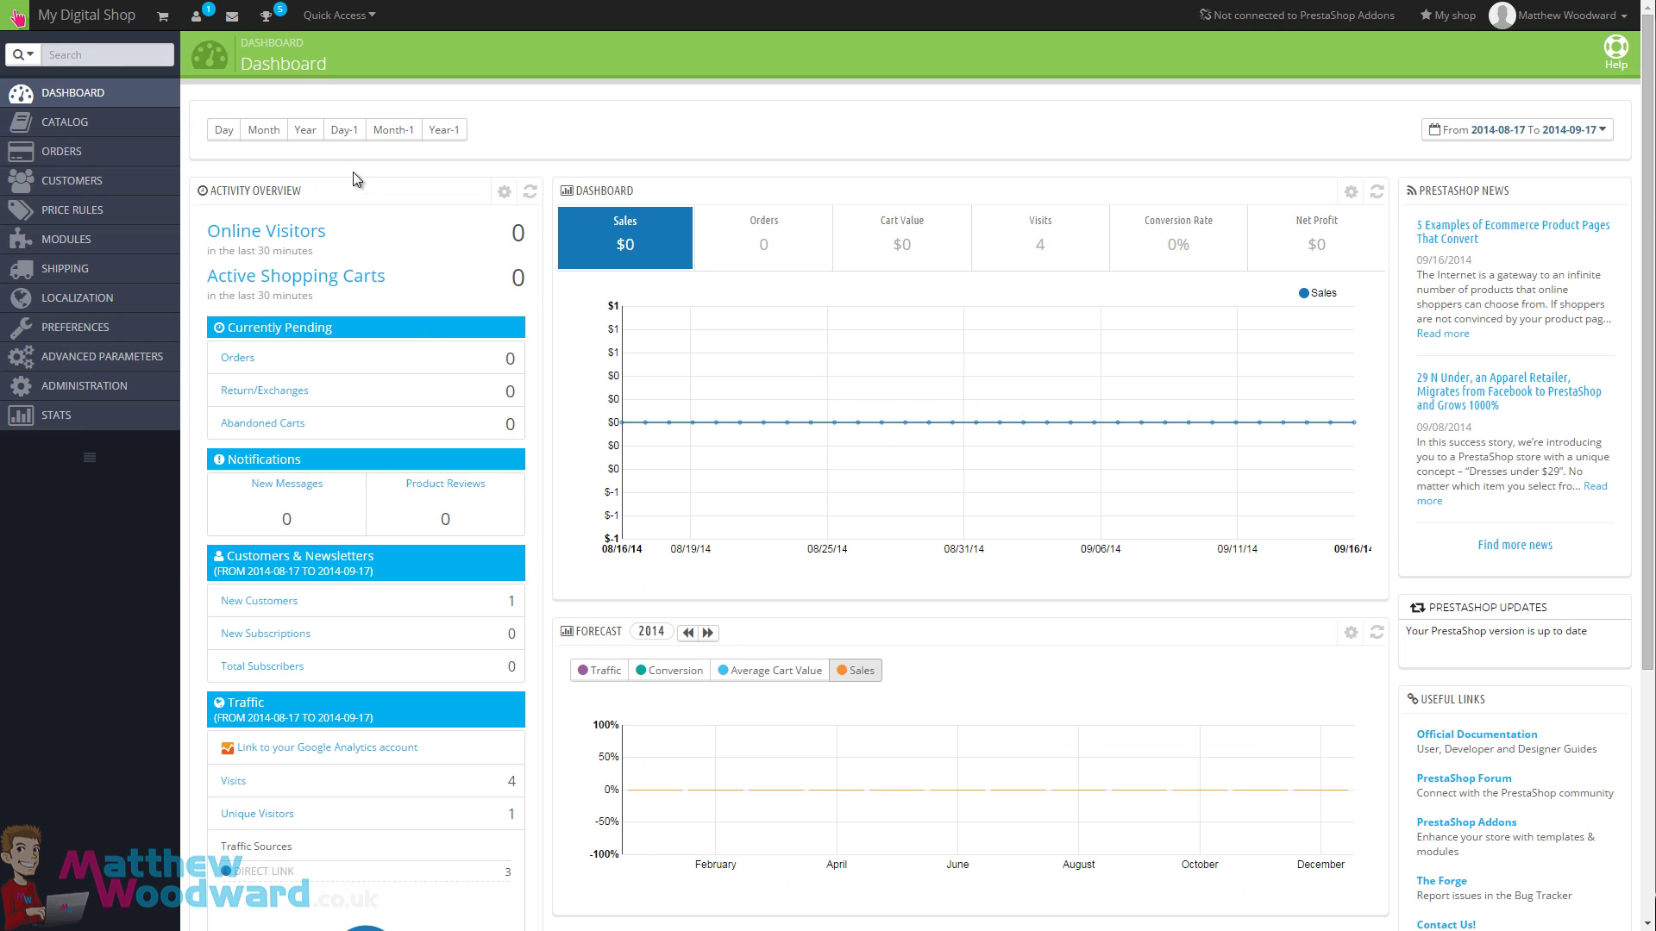
Switch to the shop's back office, open the theme preferences and look through the themes offered from PrestaShop Addons.
mouse_move(168, 300)
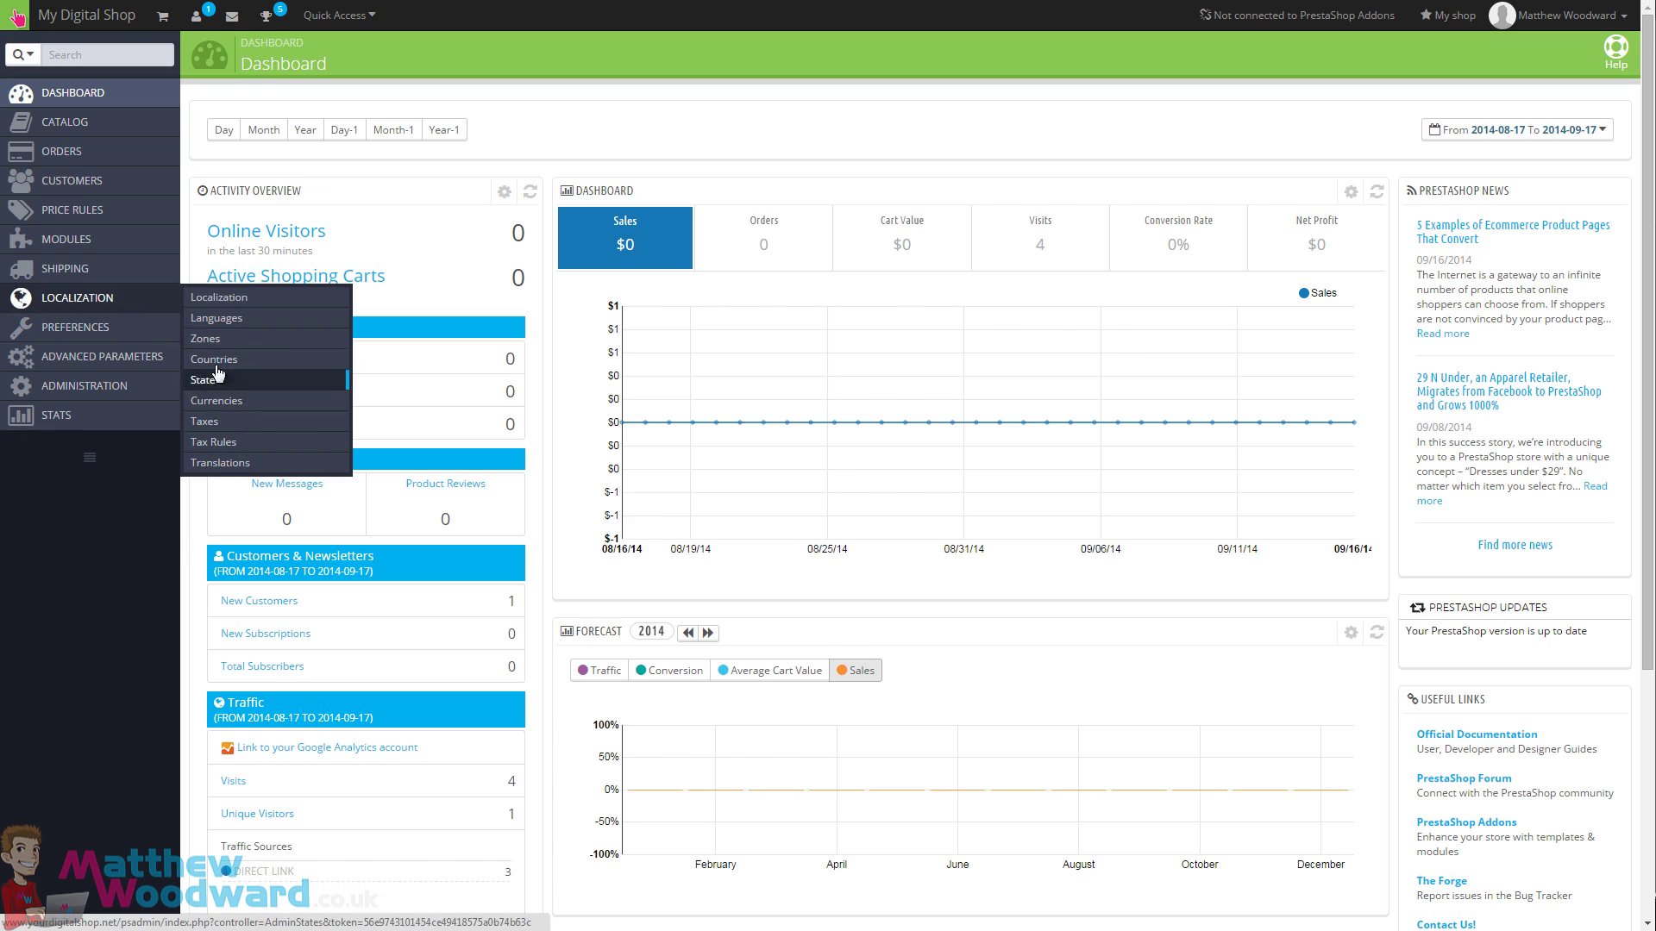
click(229, 409)
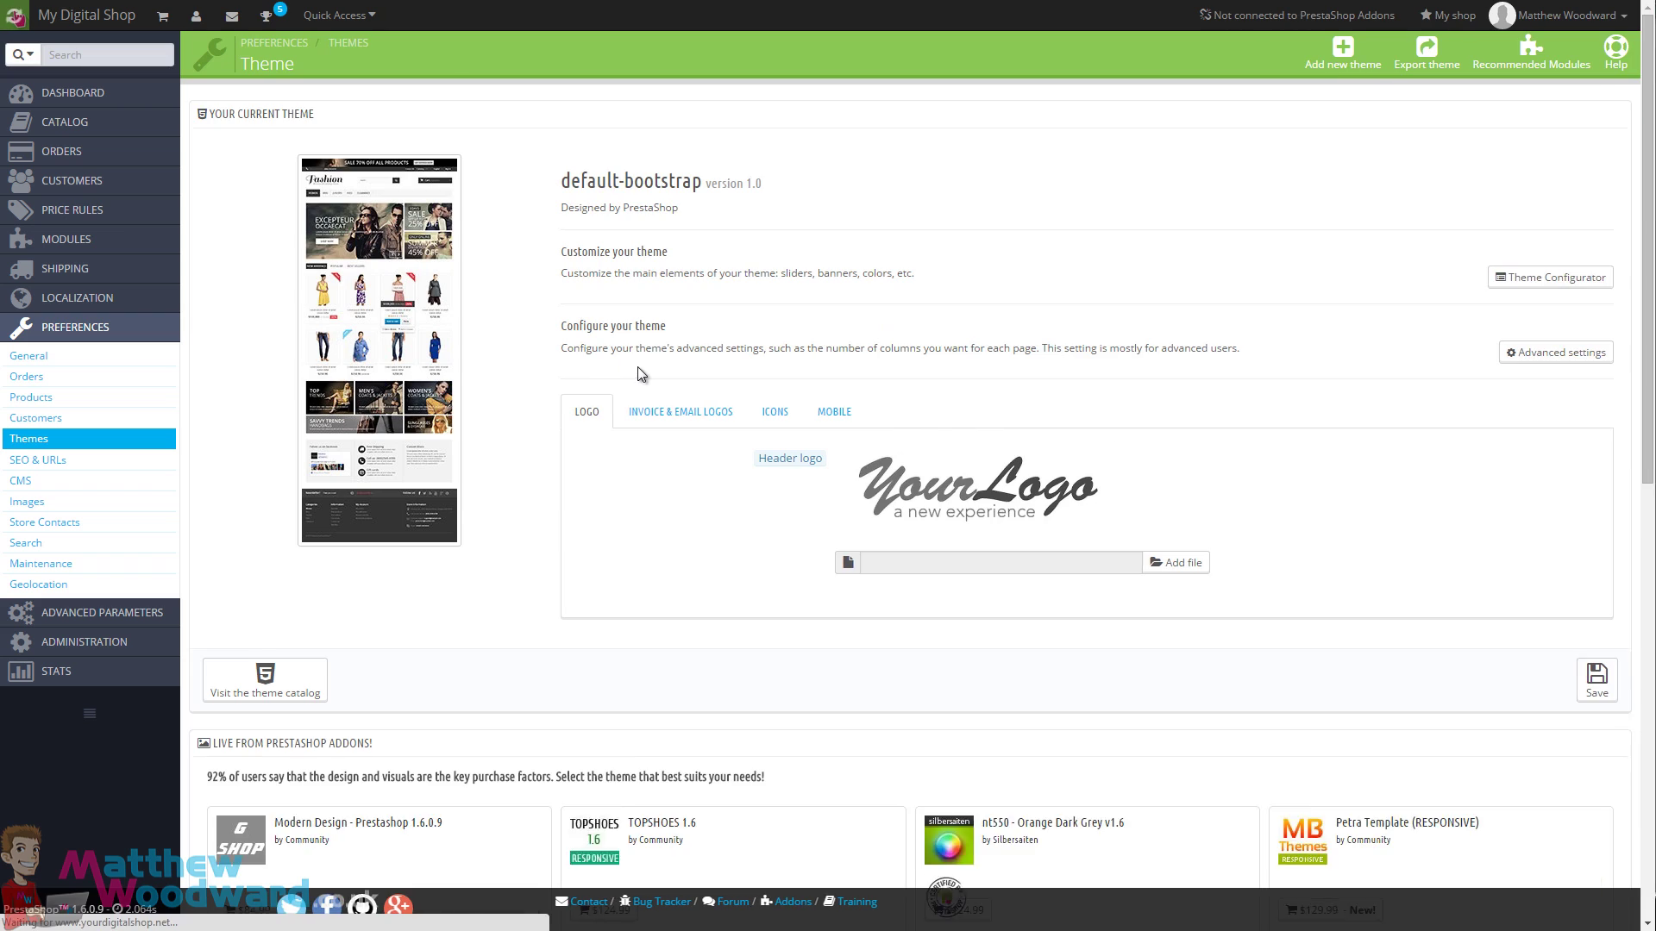
scroll(633, 374, down, 6)
scroll(515, 359, down, 1)
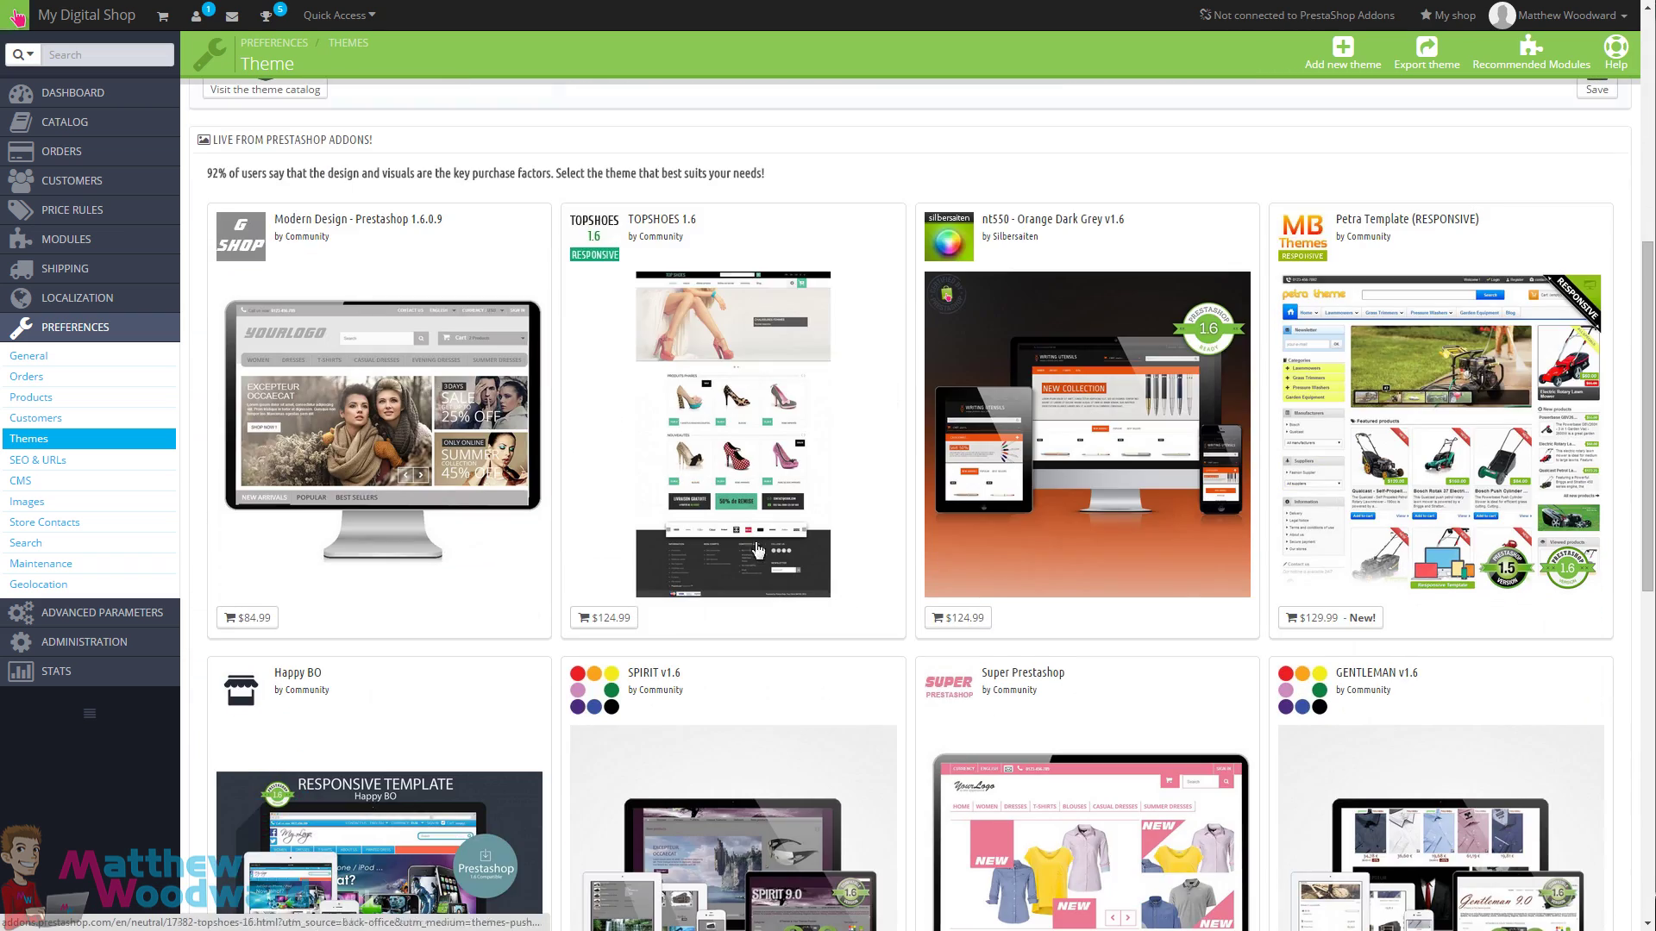
scroll(813, 629, down, 9)
scroll(535, 451, up, 15)
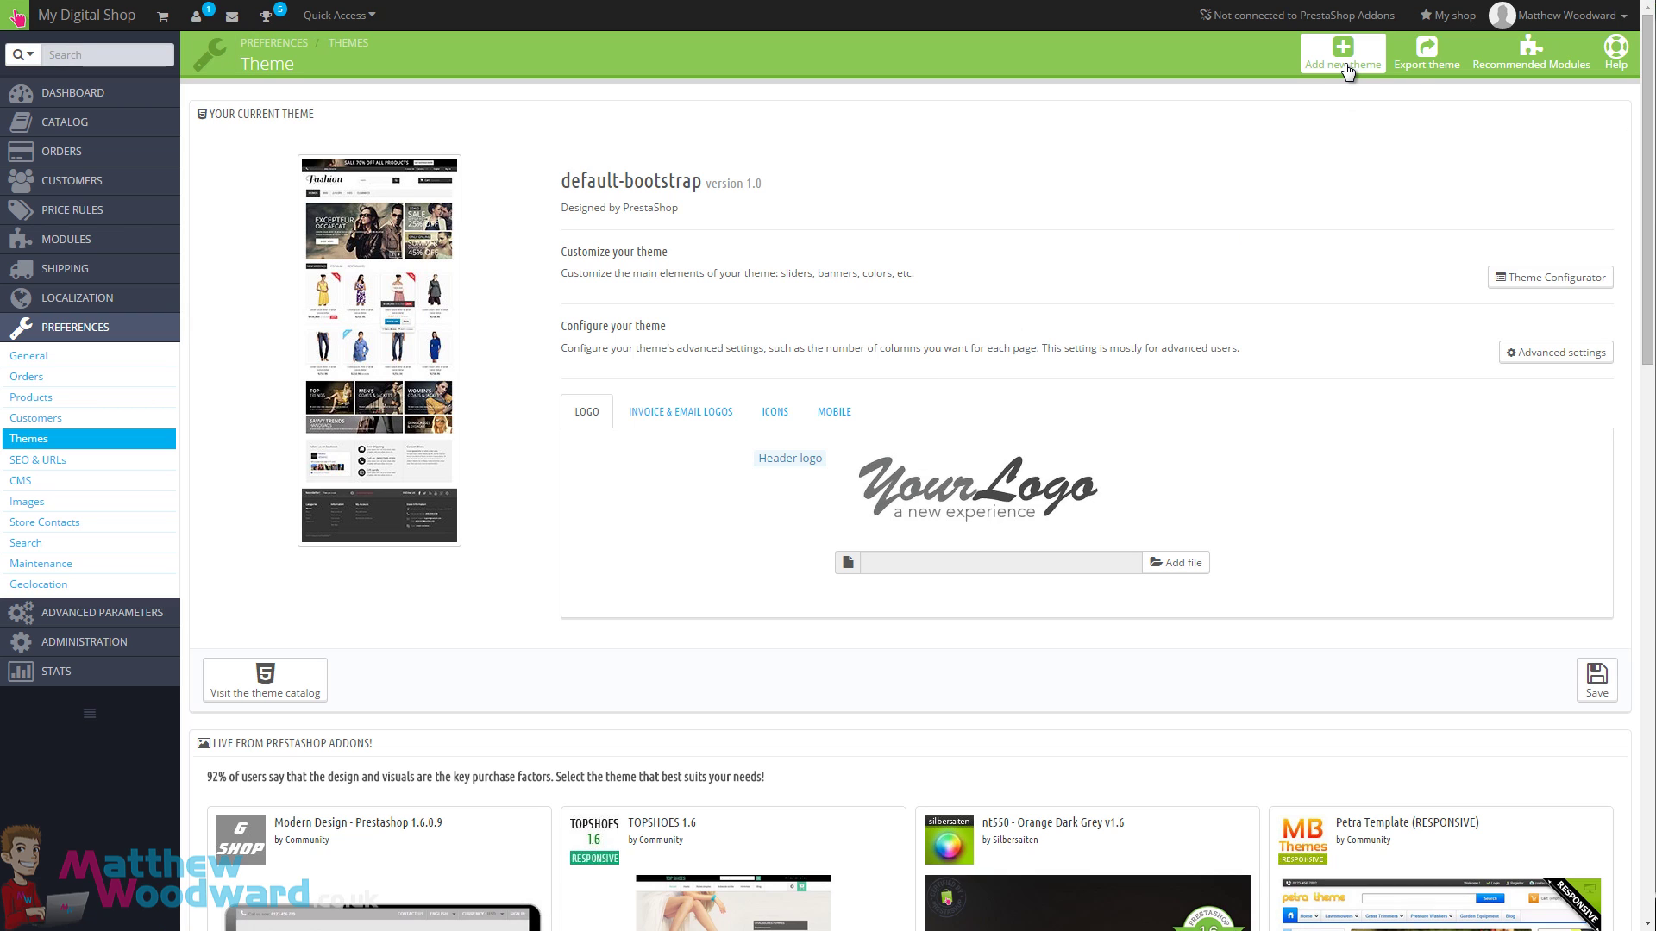
Import a new theme from the computer using the archive 96f35f32118146eac89fb26cfa806dbd.zip.
click(1348, 71)
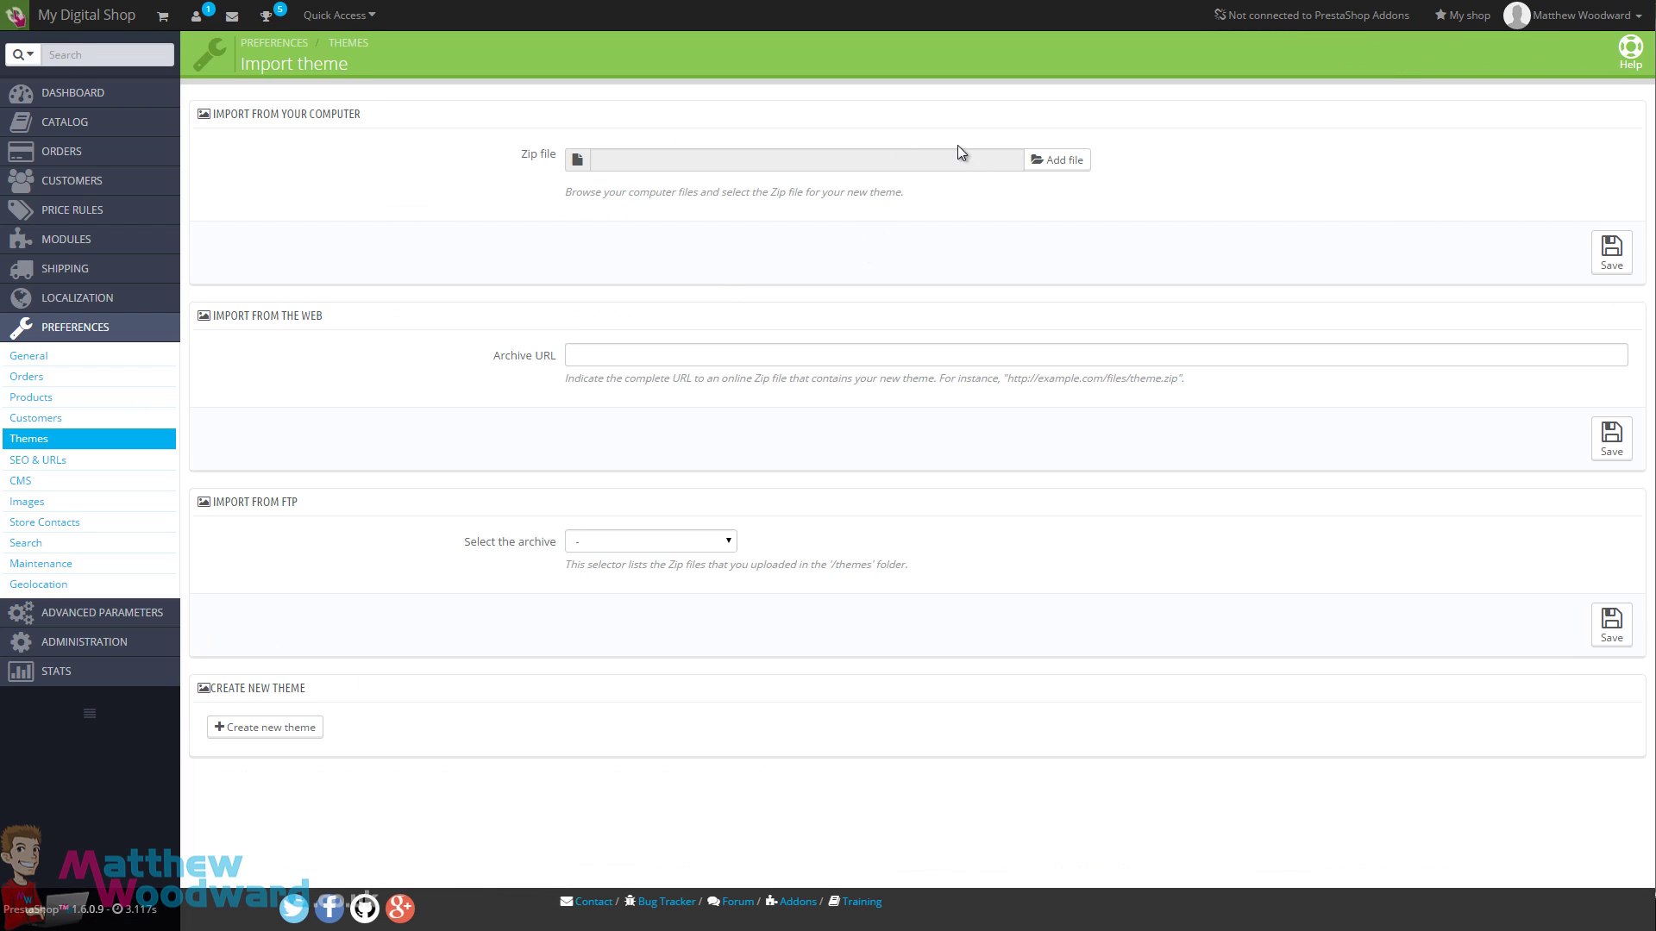
drag(1063, 160, 965, 170)
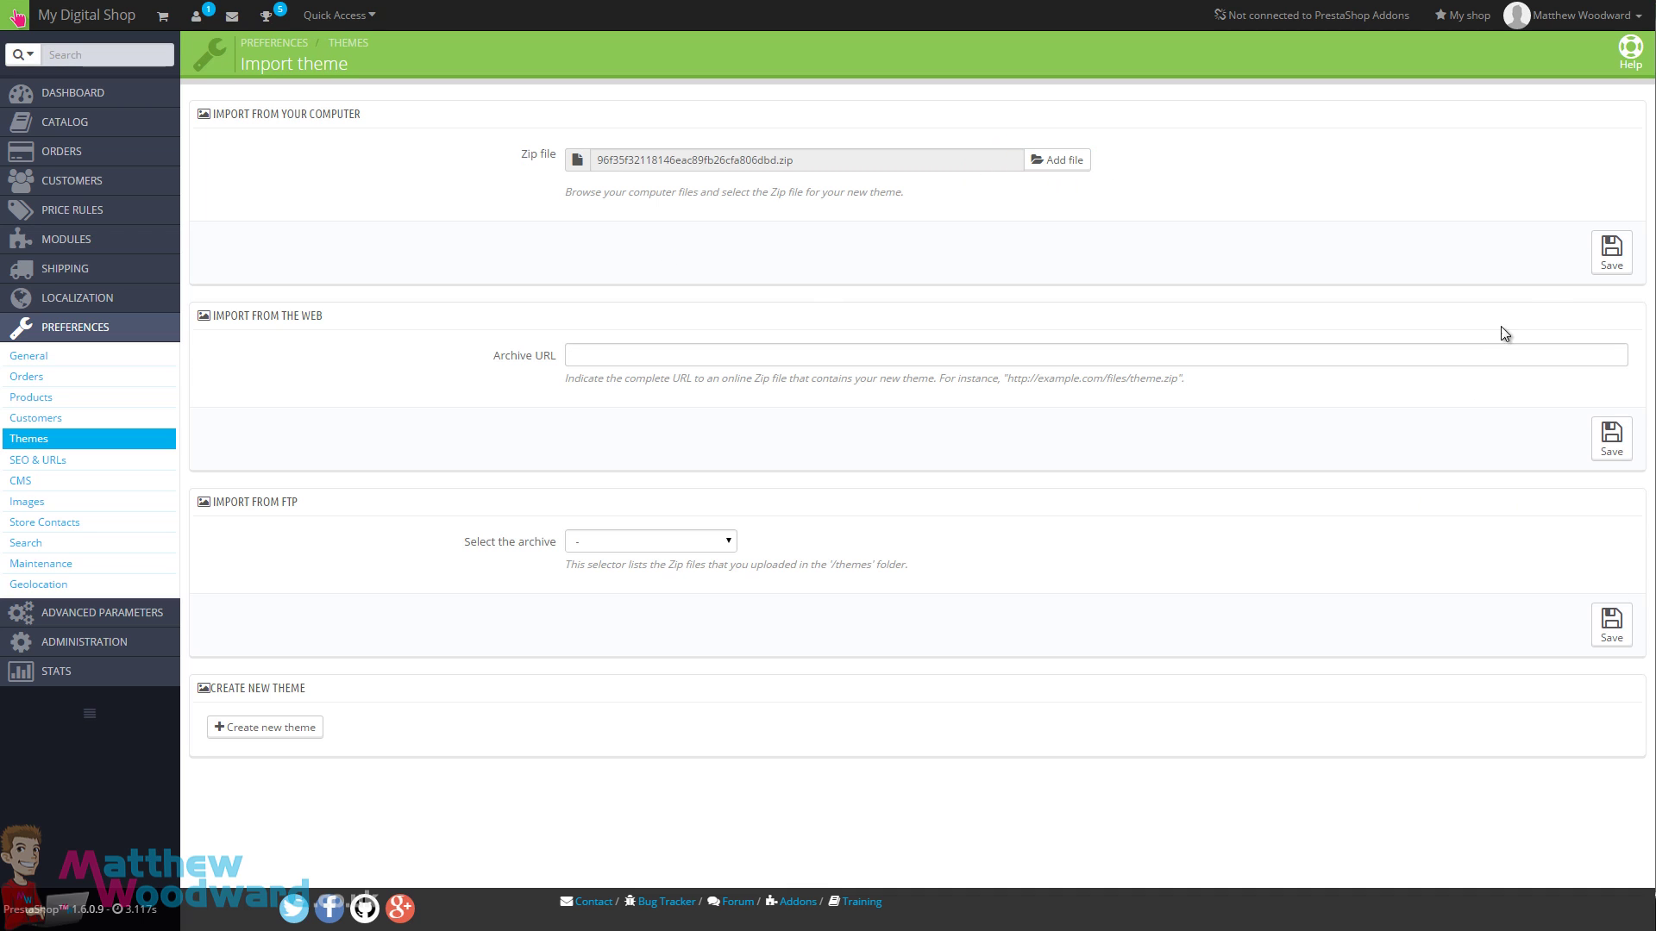
click(1609, 255)
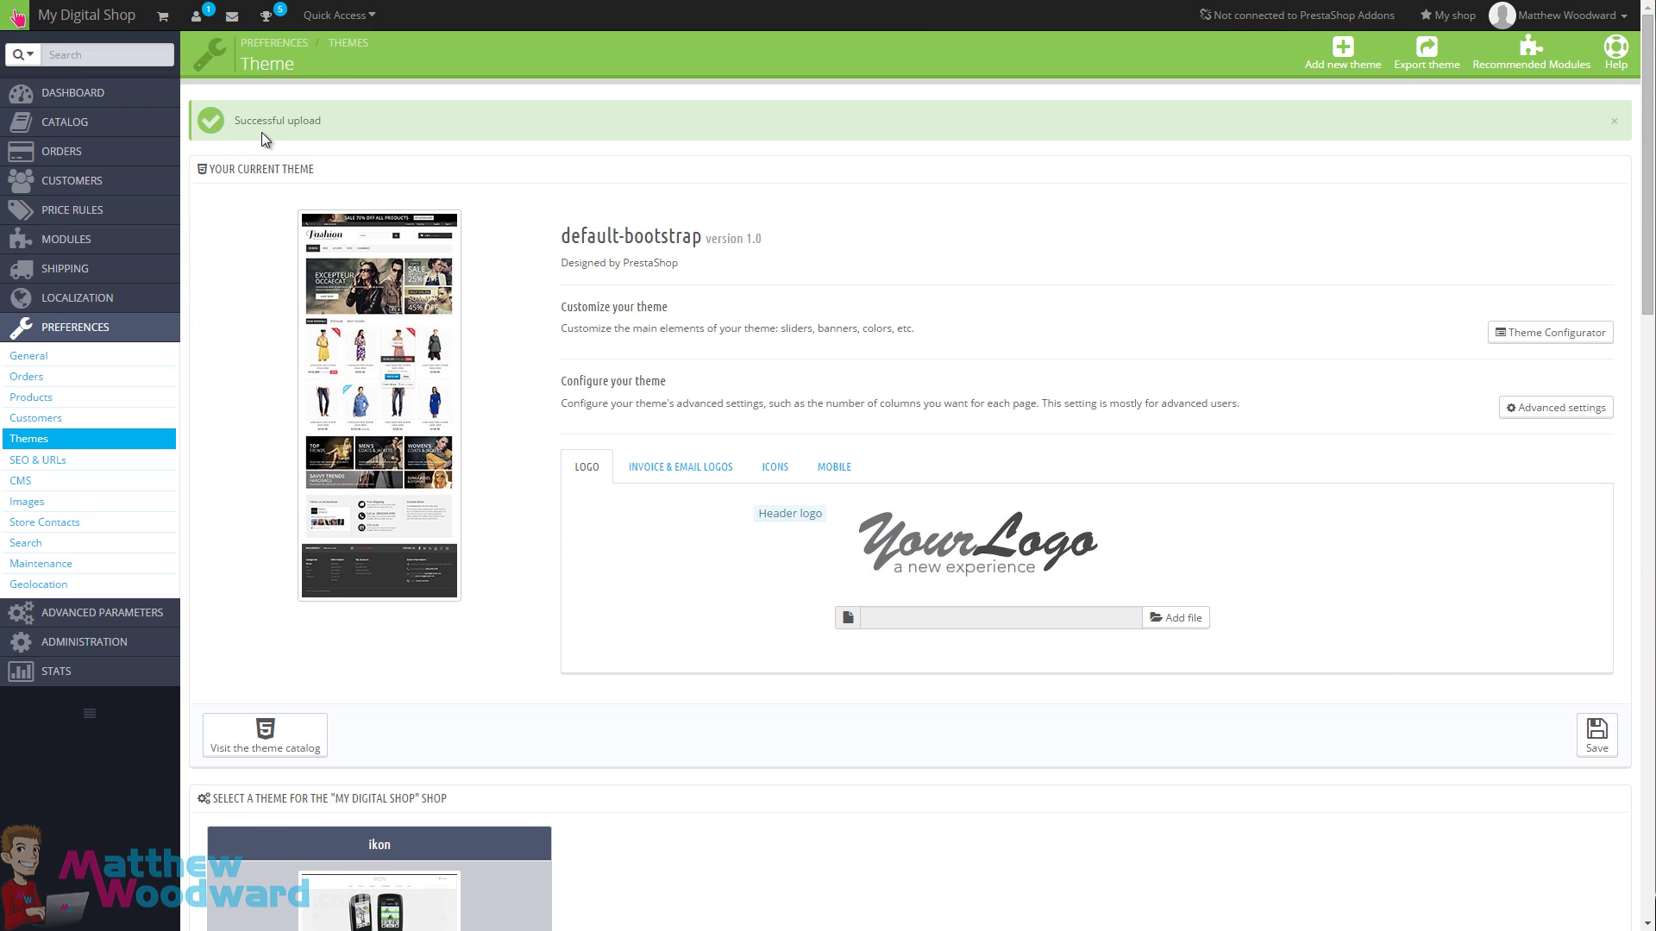
Apply the ikon theme to the My Digital Shop shop, saving the suggested module selection unchanged.
scroll(262, 132, down, 5)
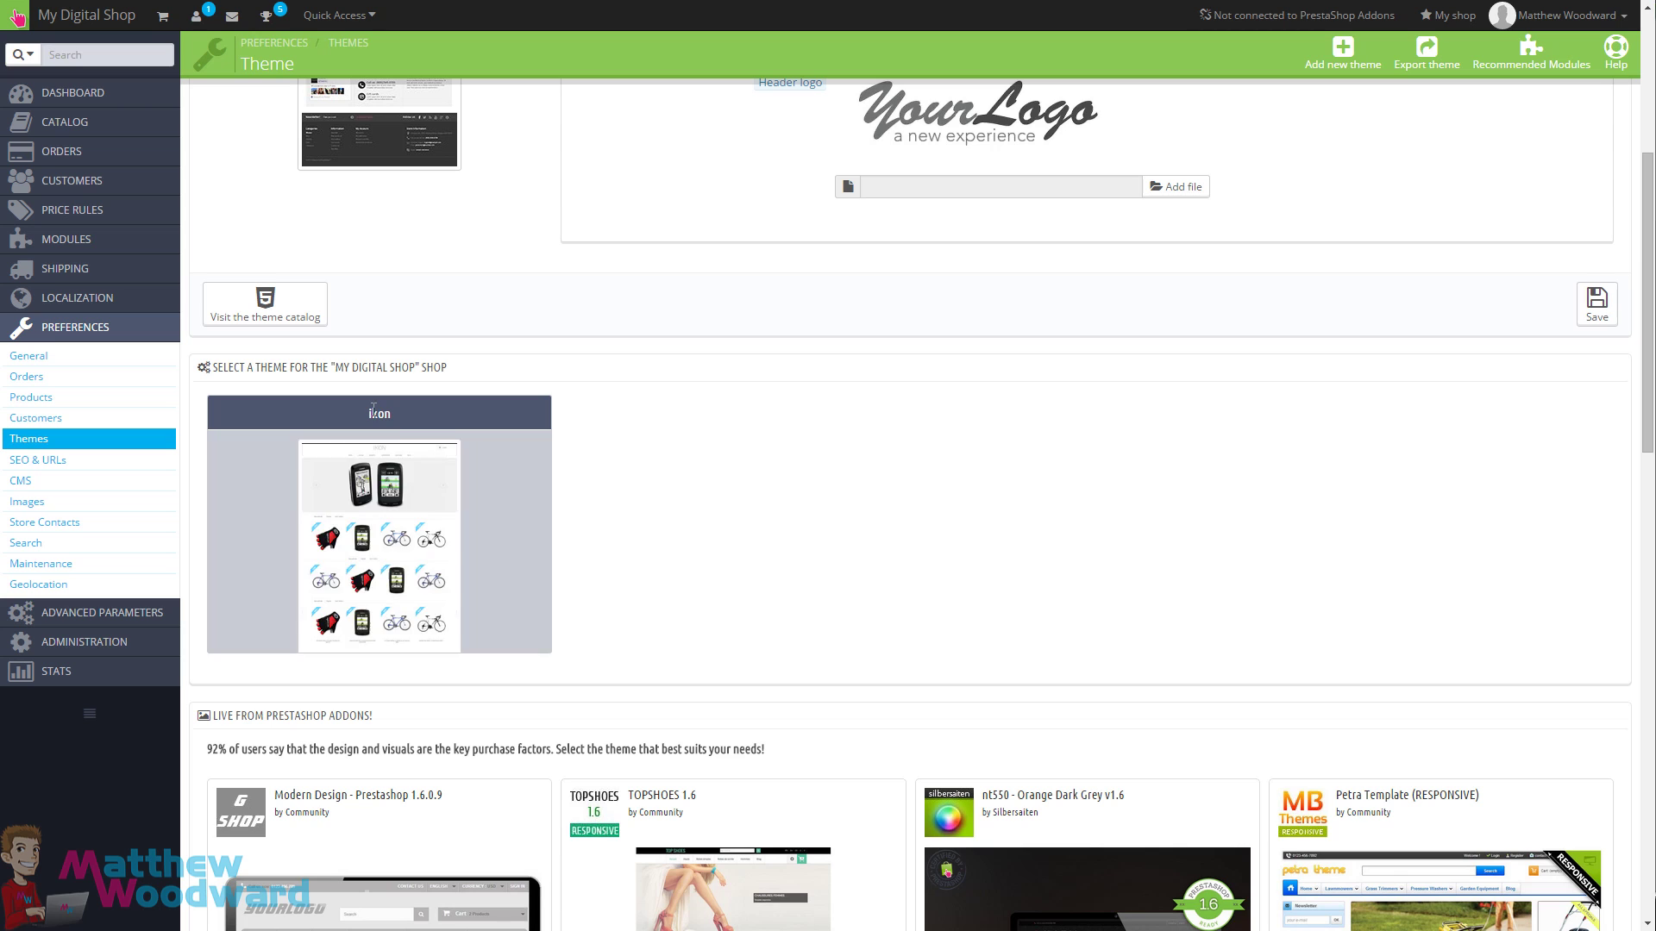
mouse_move(347, 558)
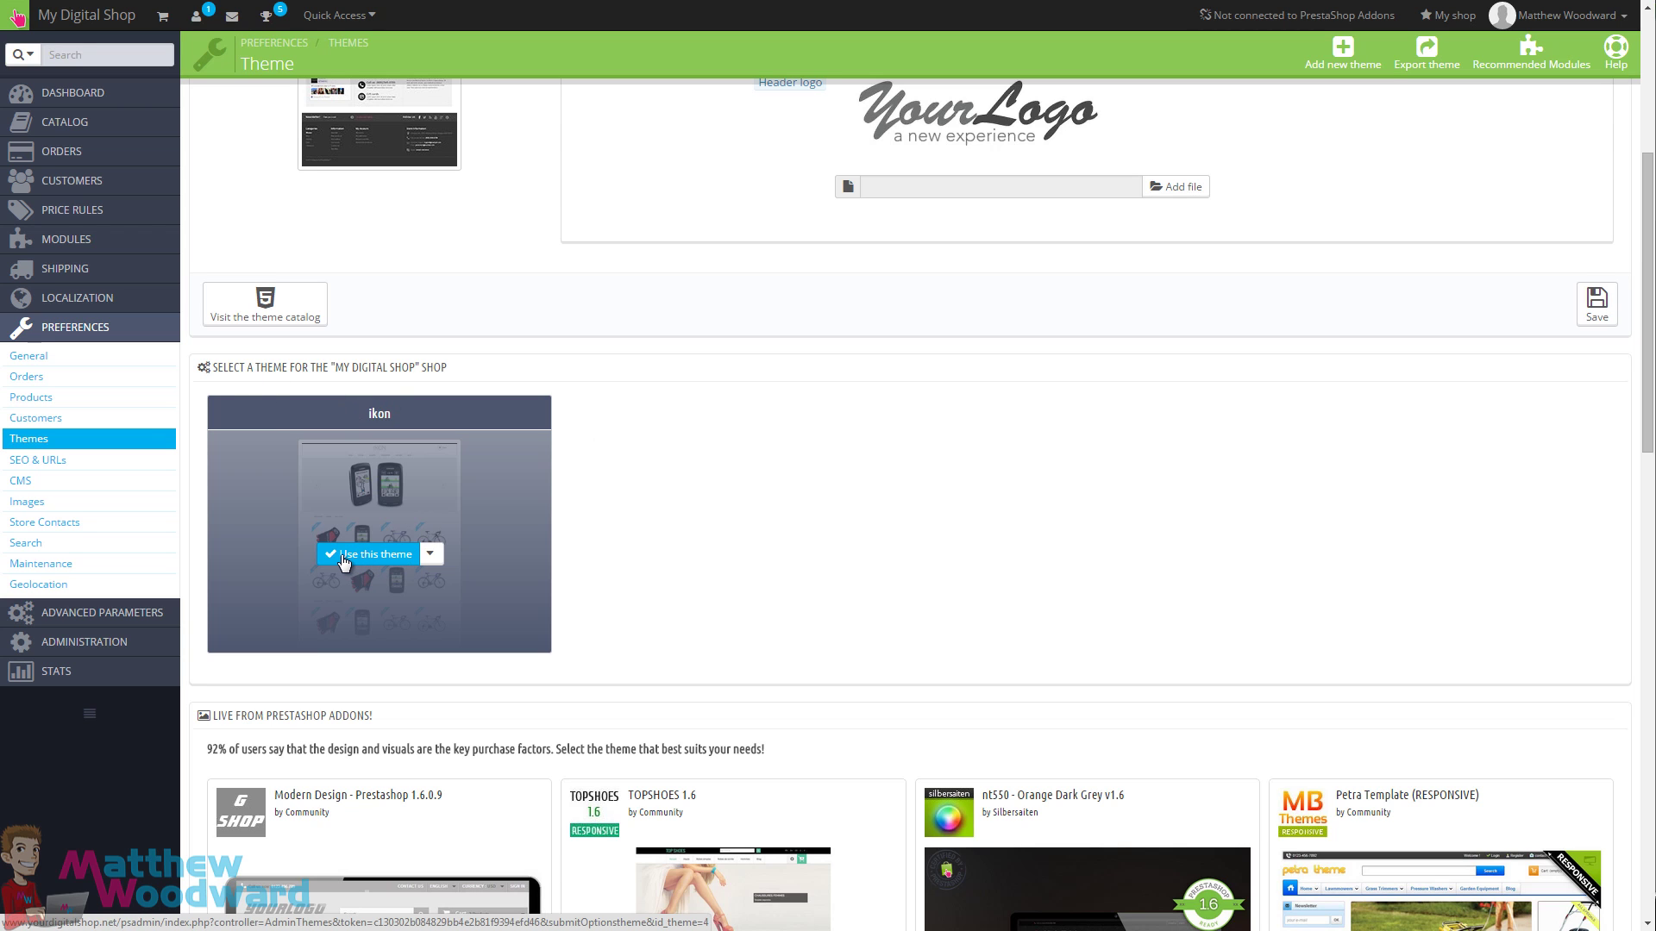
click(344, 559)
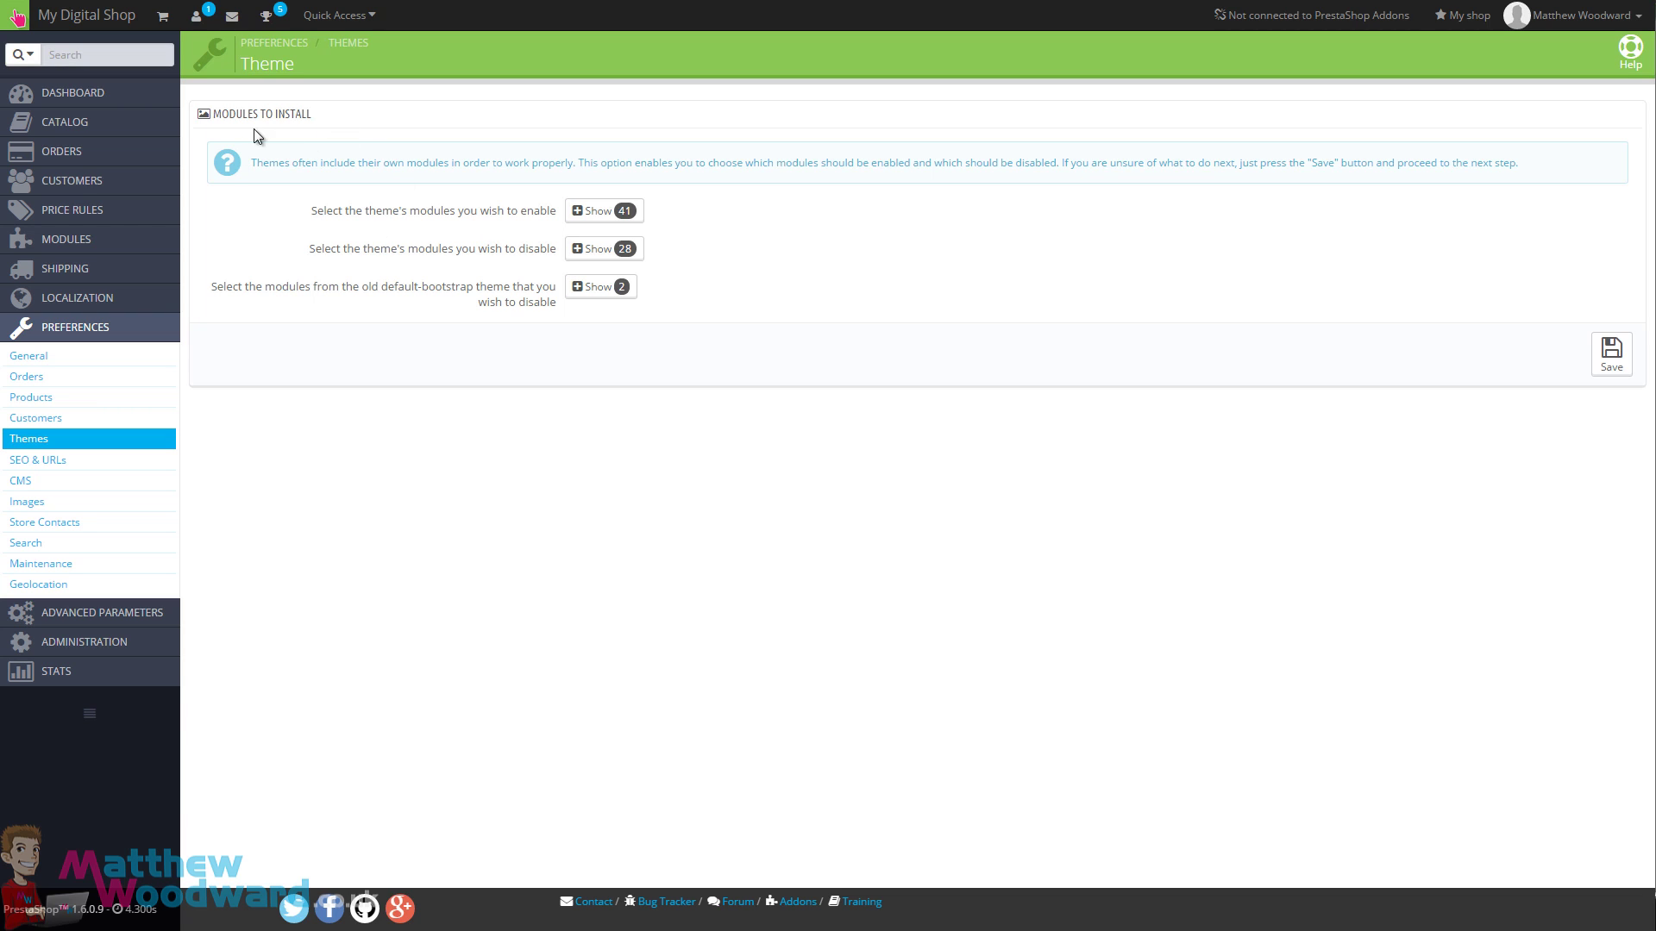
click(1612, 354)
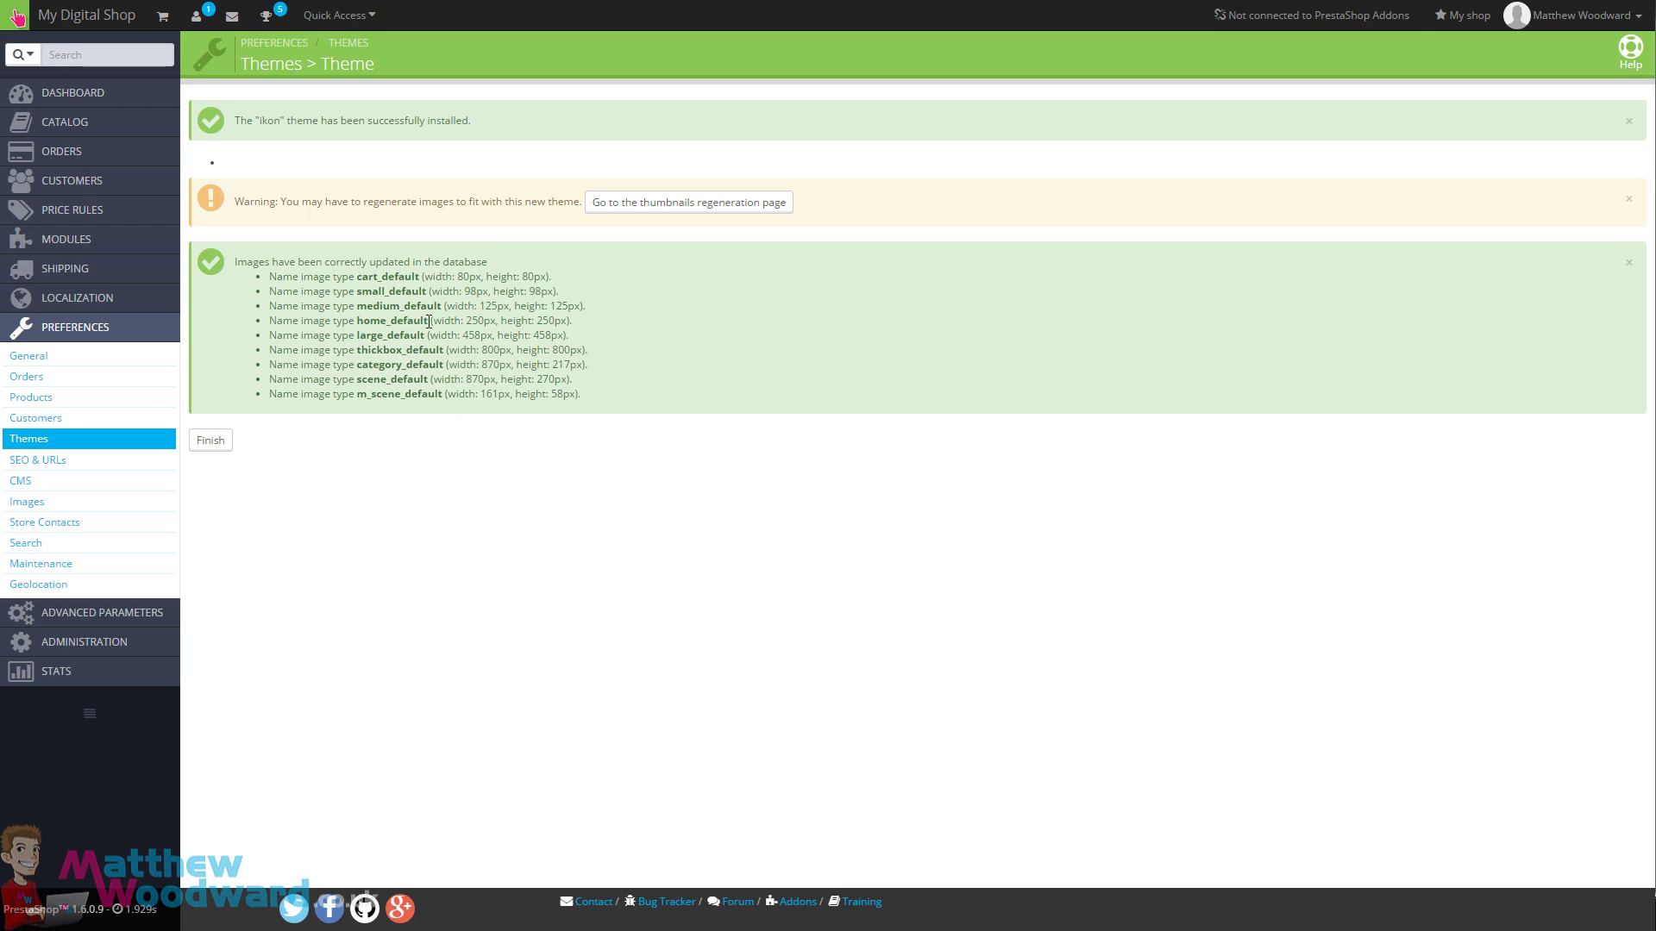
Go to thumbnail regeneration and regenerate the thumbnails for all images, erasing the previous ones.
click(663, 202)
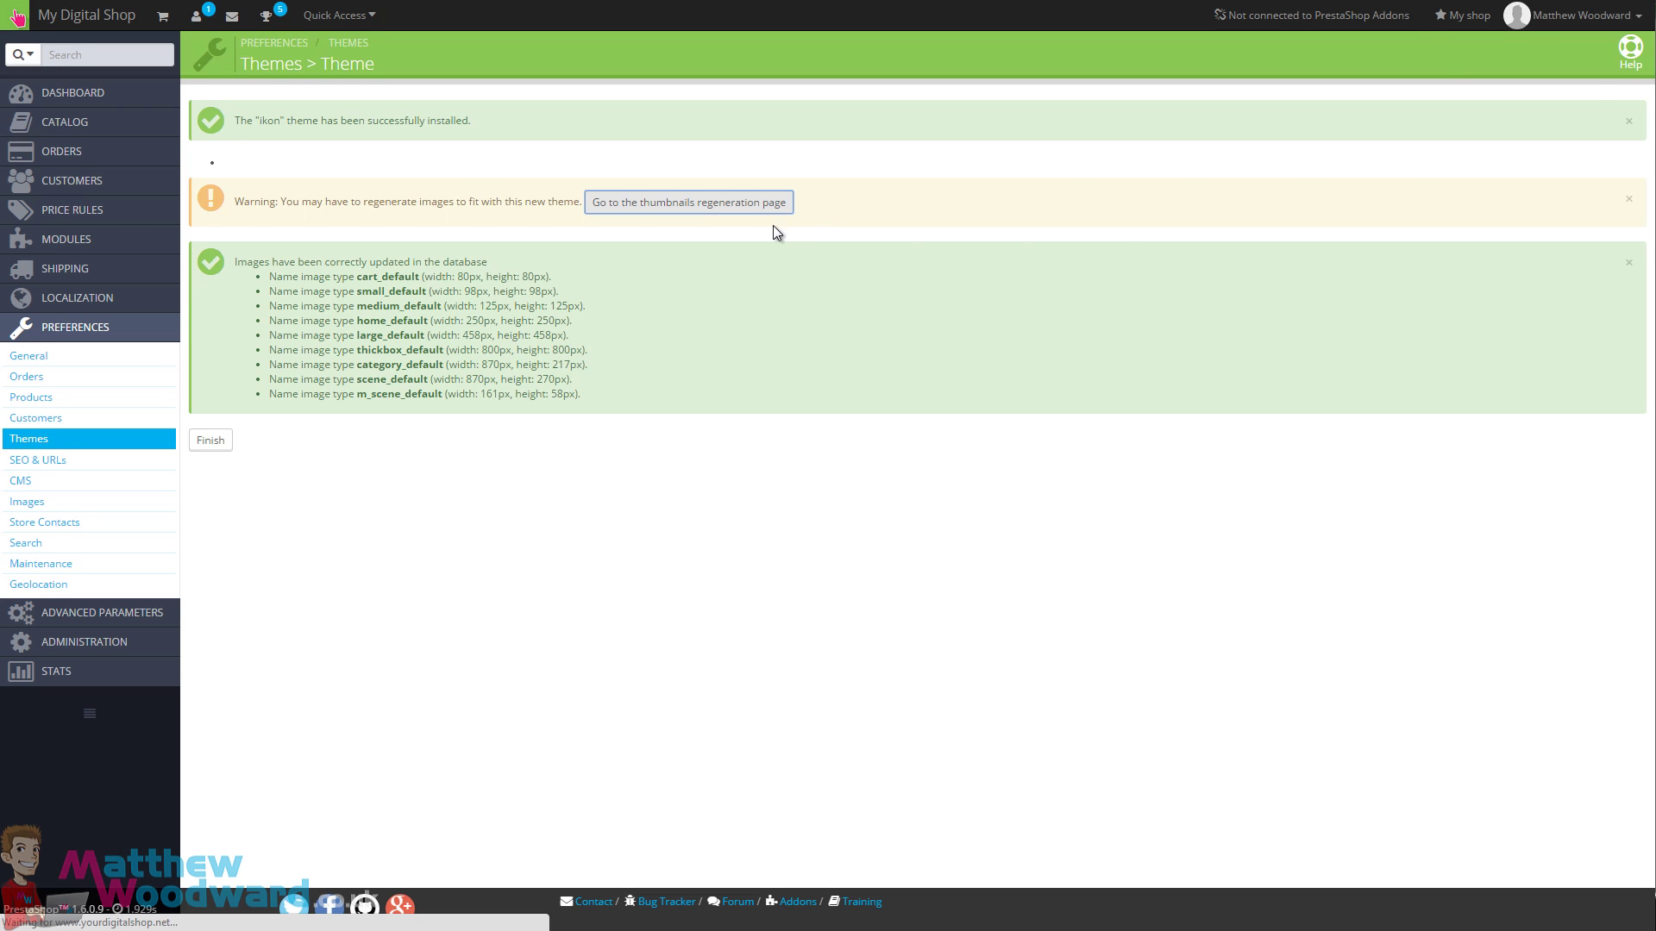
scroll(846, 454, down, 8)
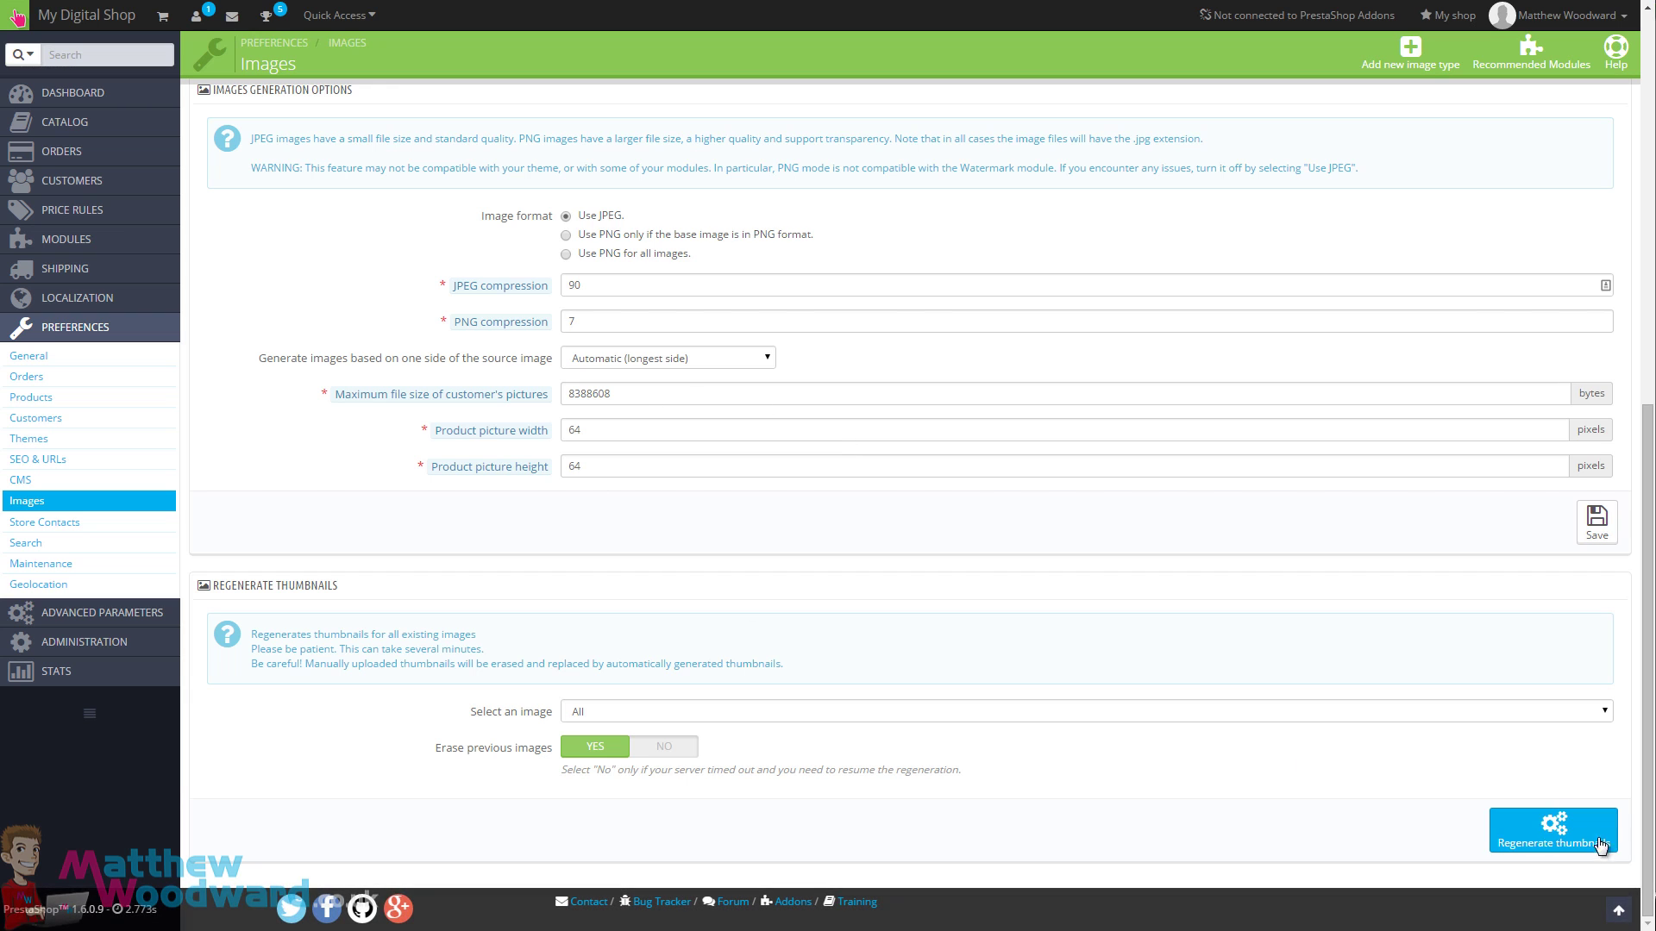
click(1539, 832)
click(862, 92)
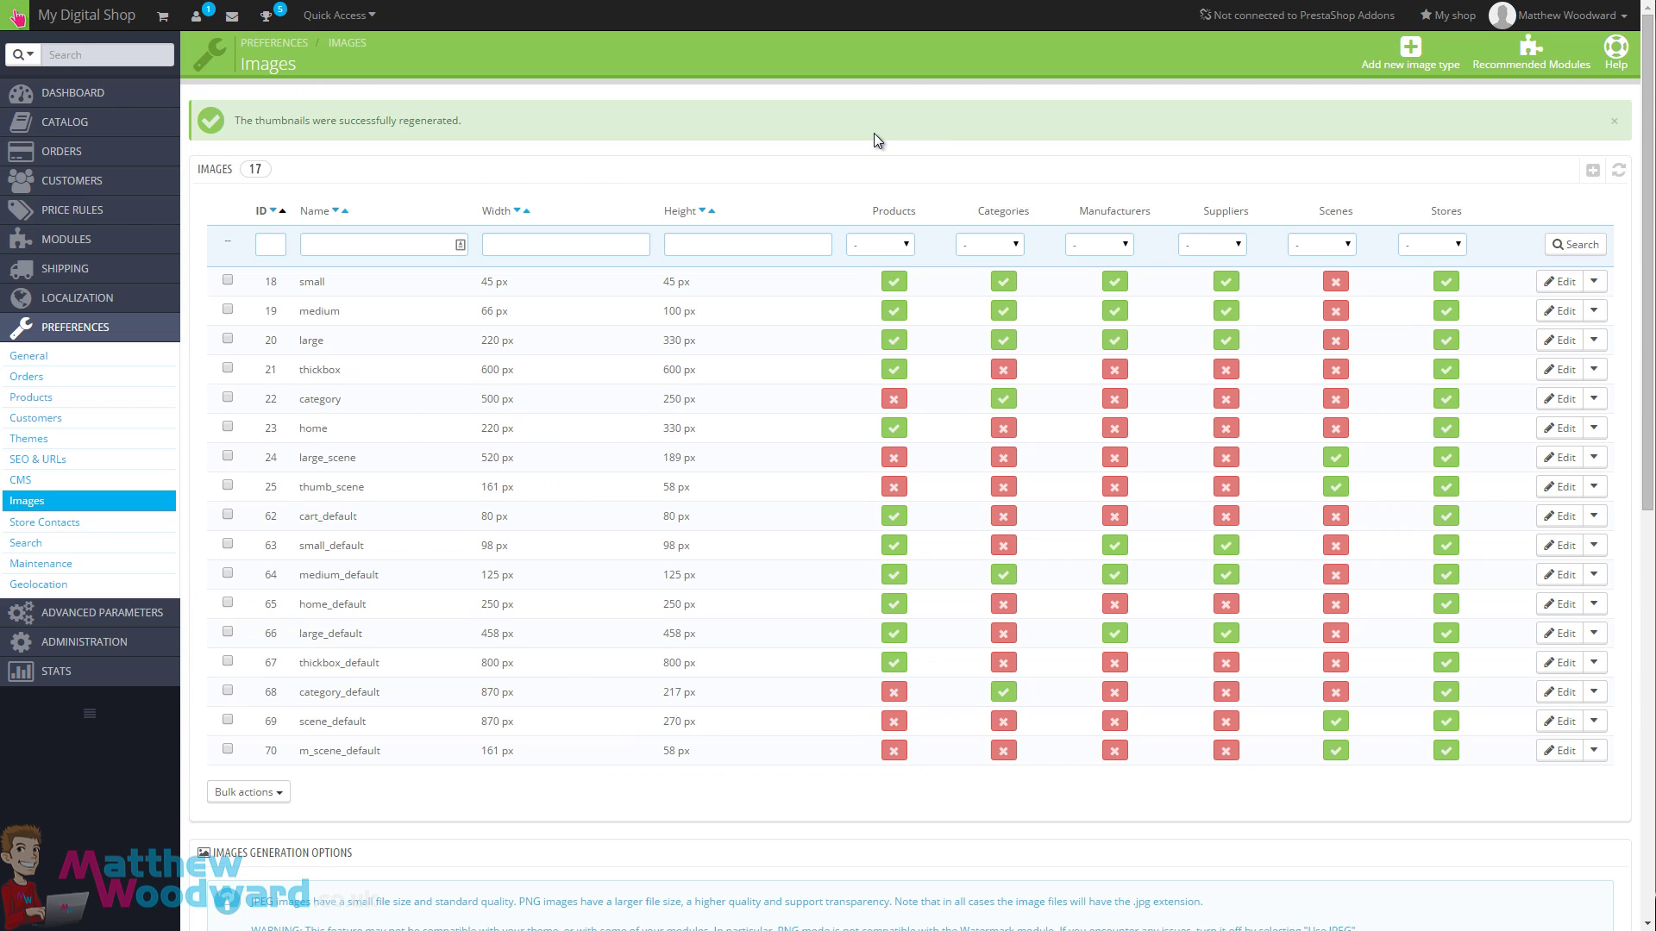
Inspect the storefront's home page with the ikon theme applied.
key(ctrl+Tab)
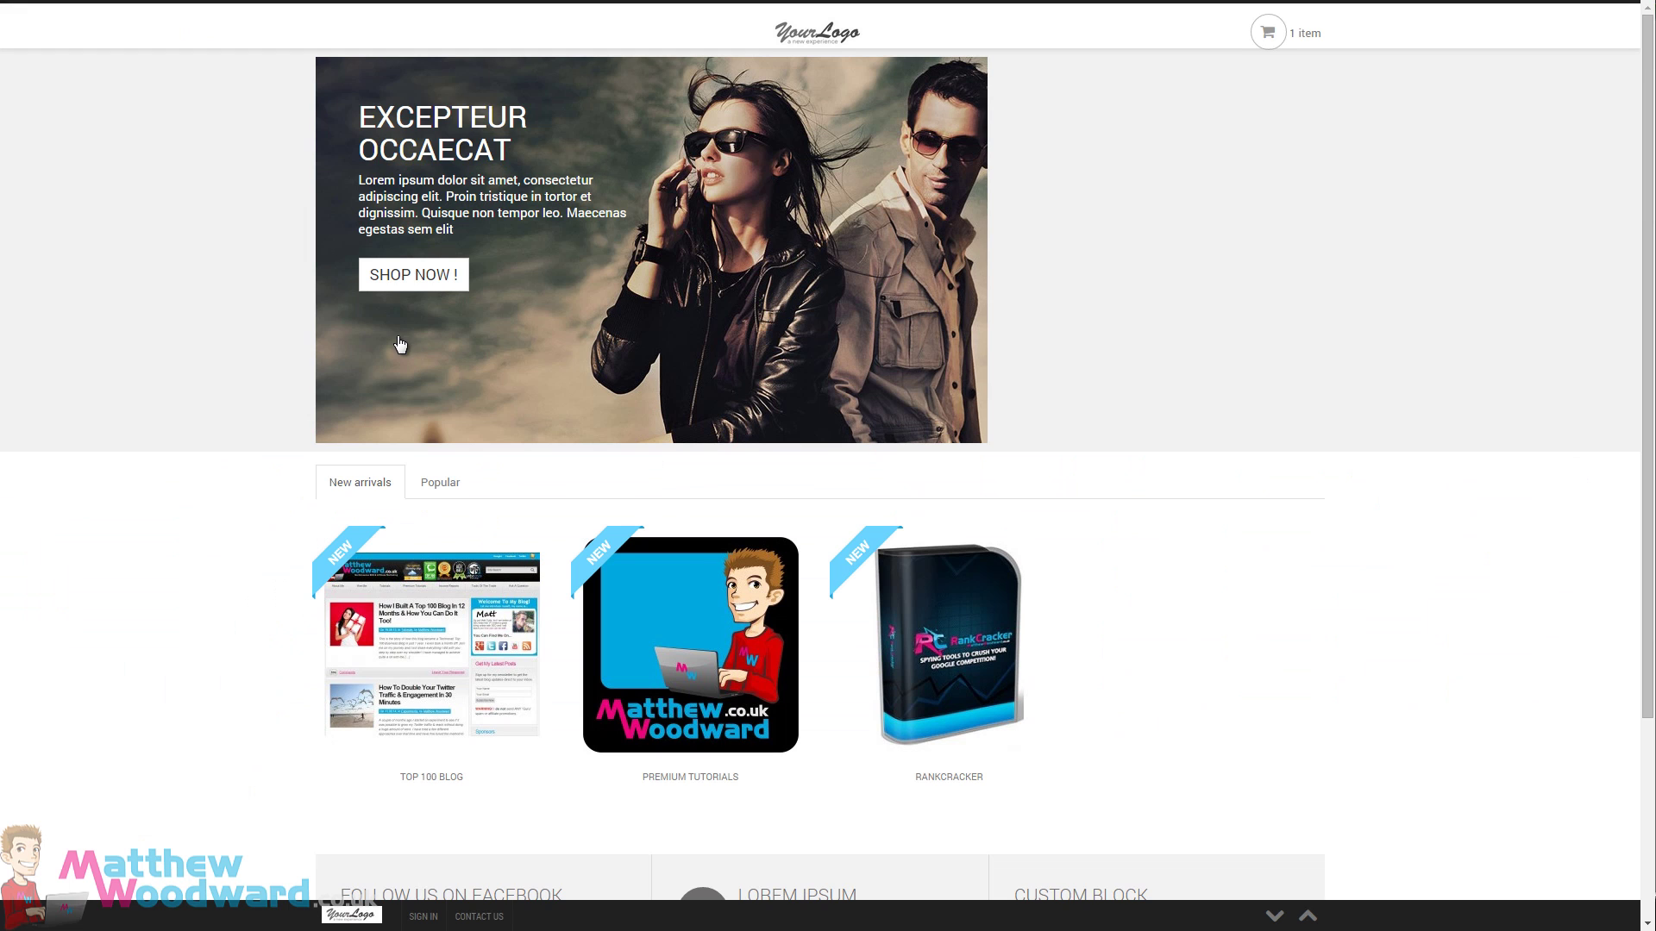
click(677, 574)
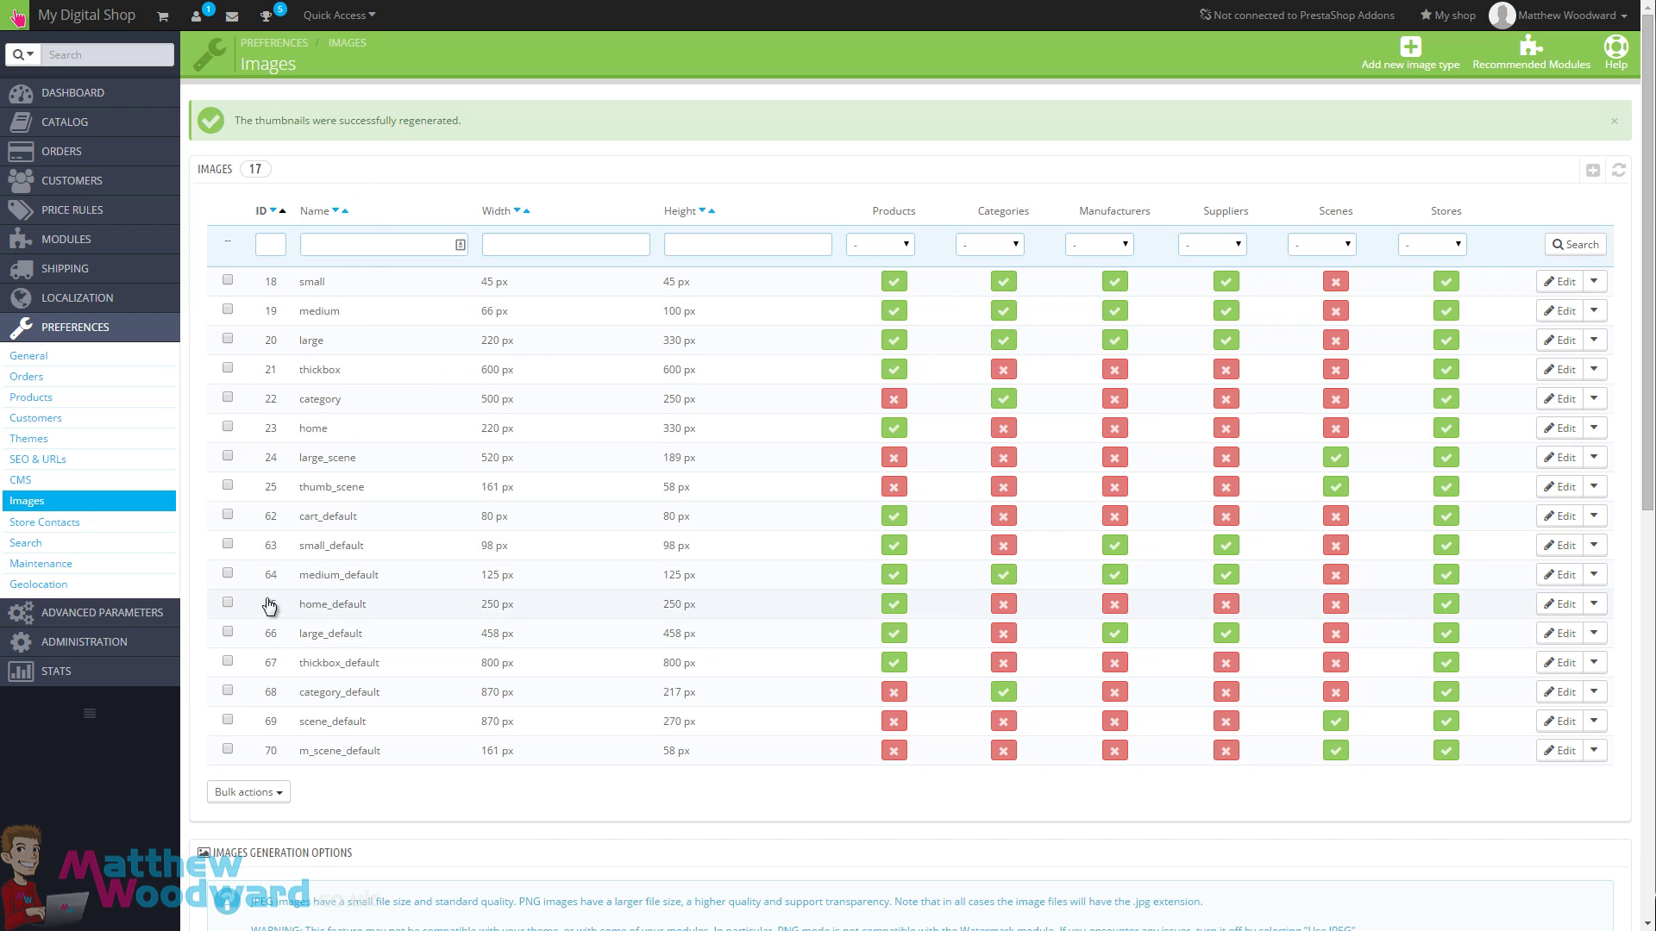
Return to the back office's theme preferences and check the current theme and the option to use default-bootstrap.
click(55, 440)
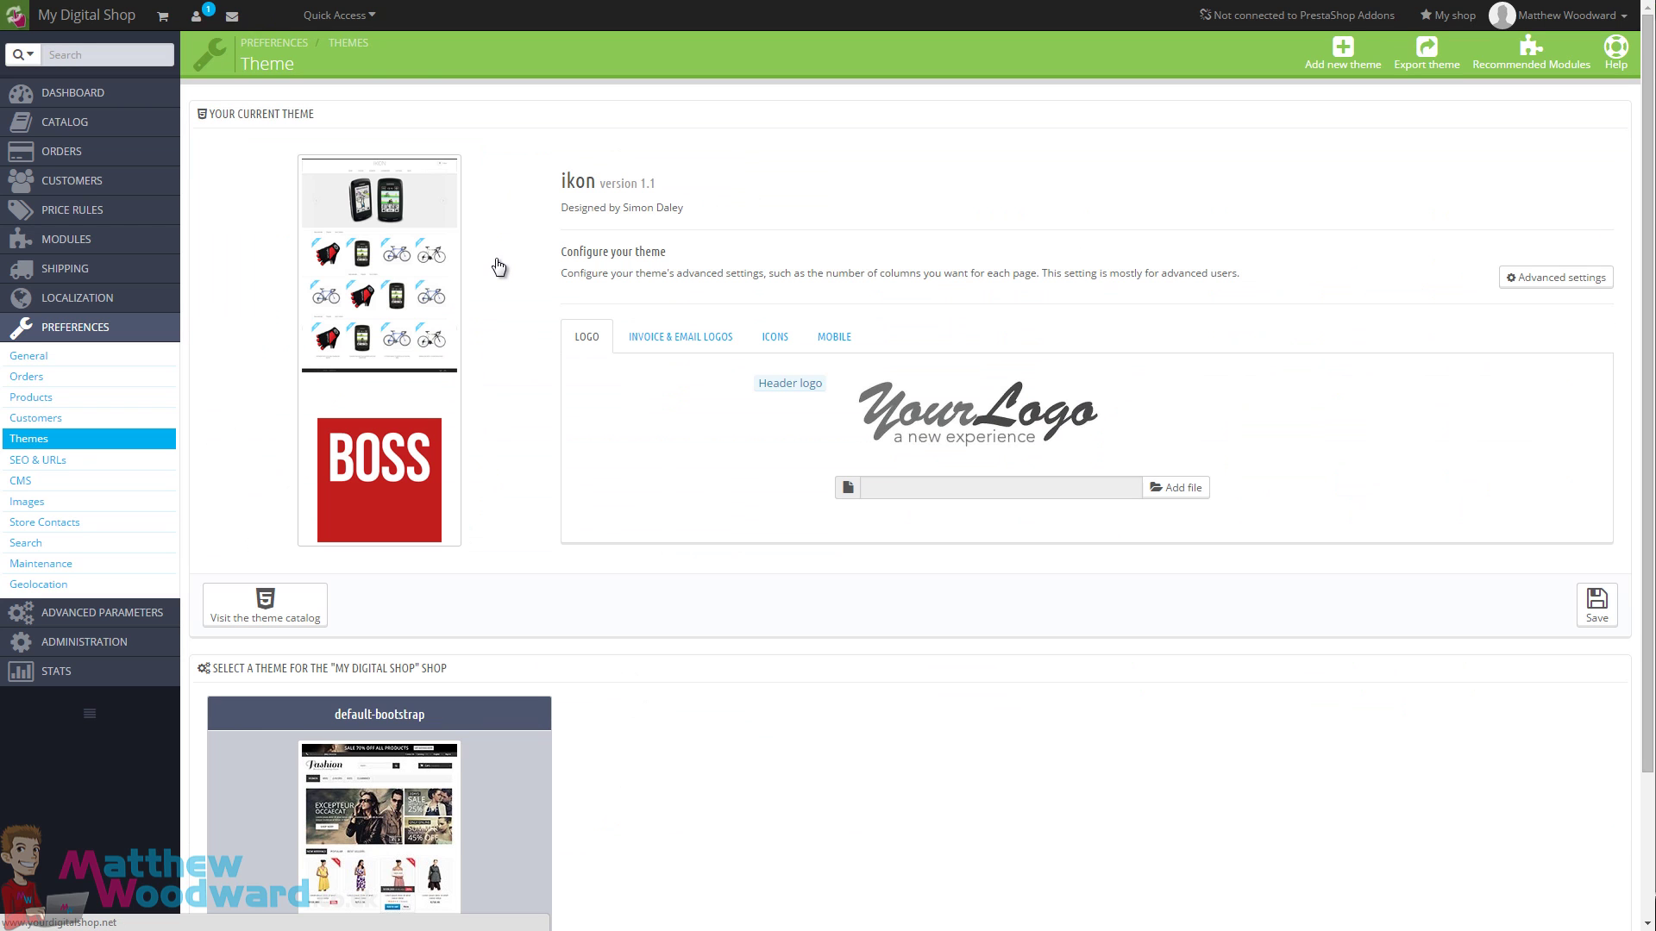
scroll(523, 506, down, 2)
mouse_move(362, 660)
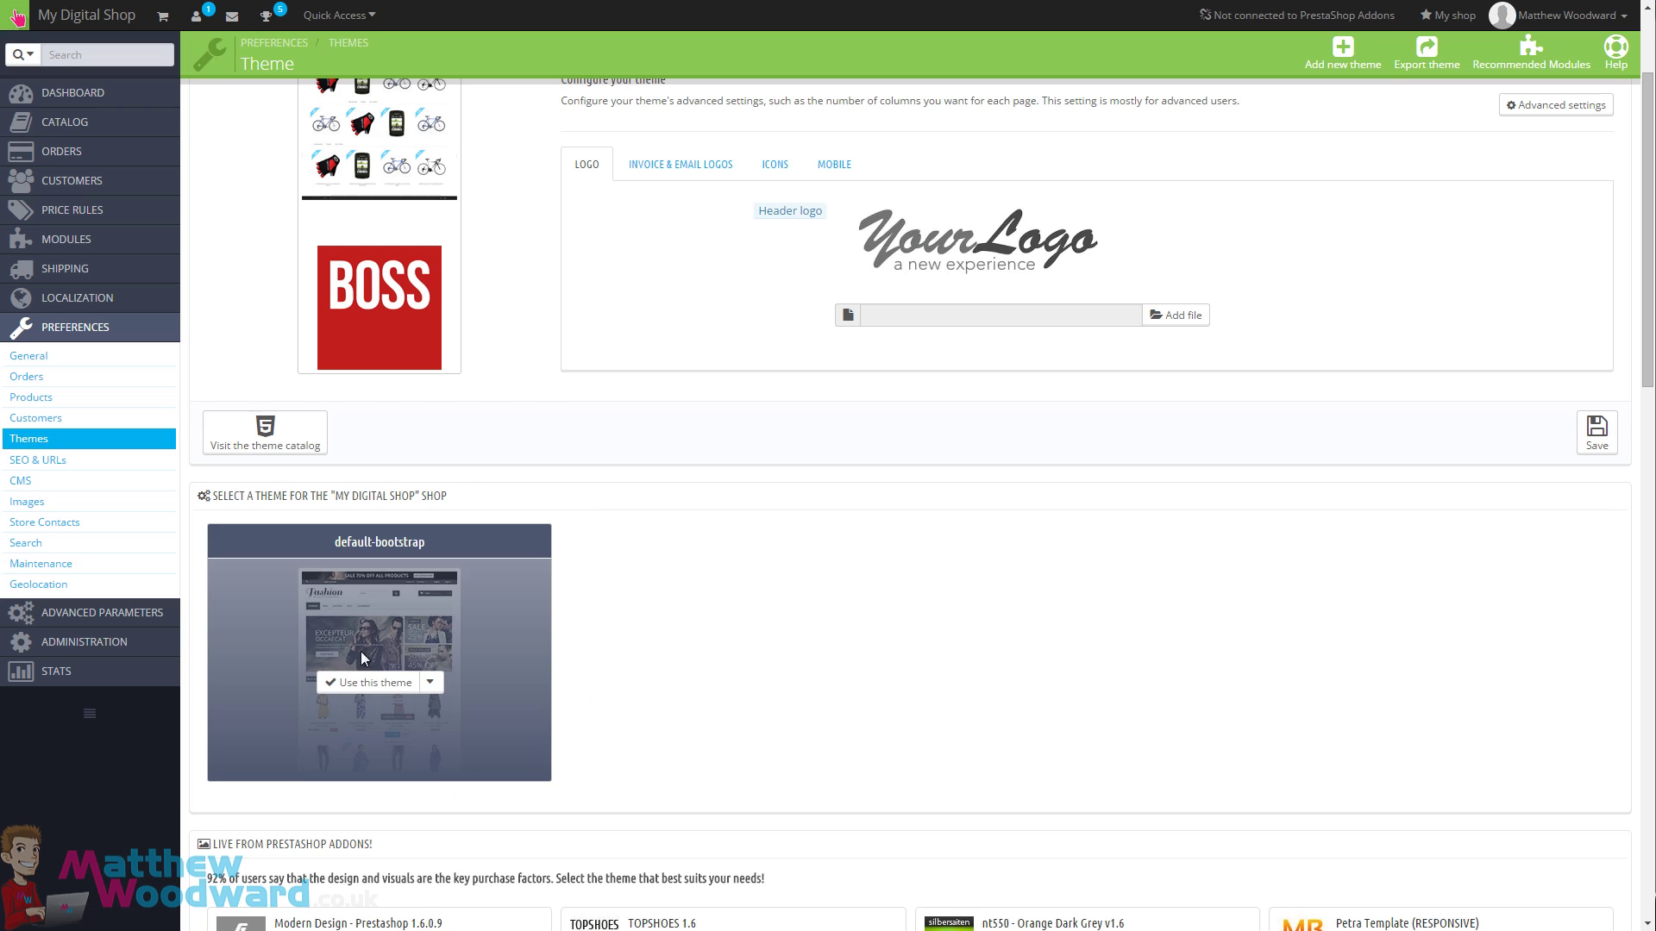
scroll(555, 690, up, 2)
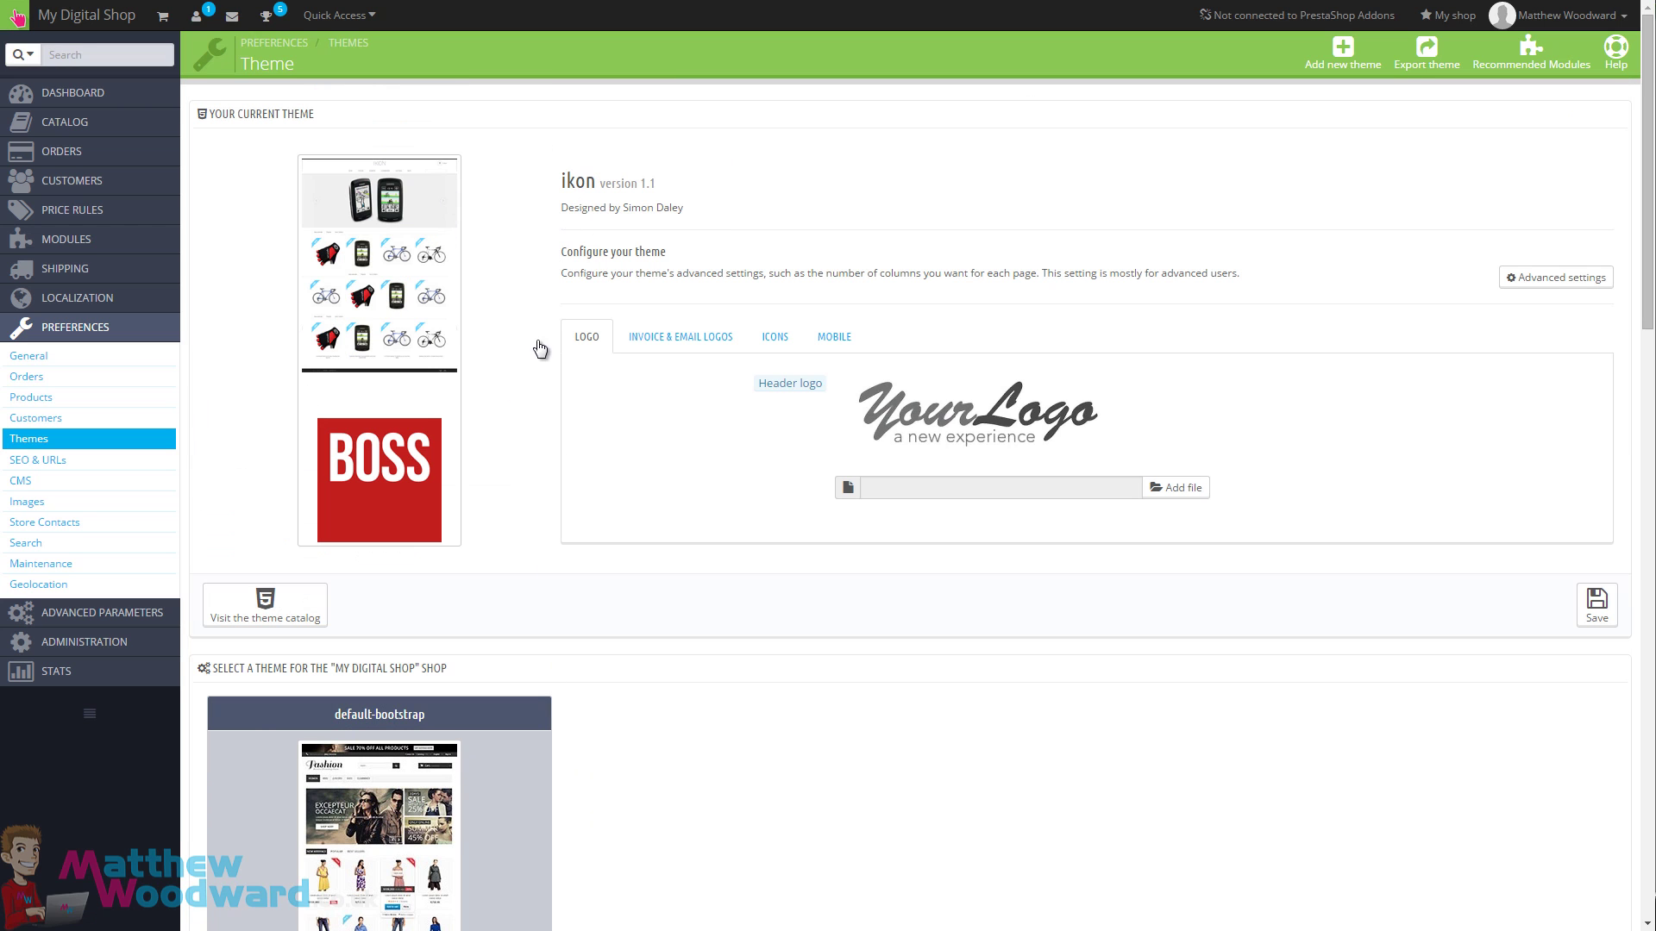
Review the ikon theme's invoice and email logo, icon and mobile settings, then return to the header logo settings.
click(623, 345)
click(770, 341)
click(833, 336)
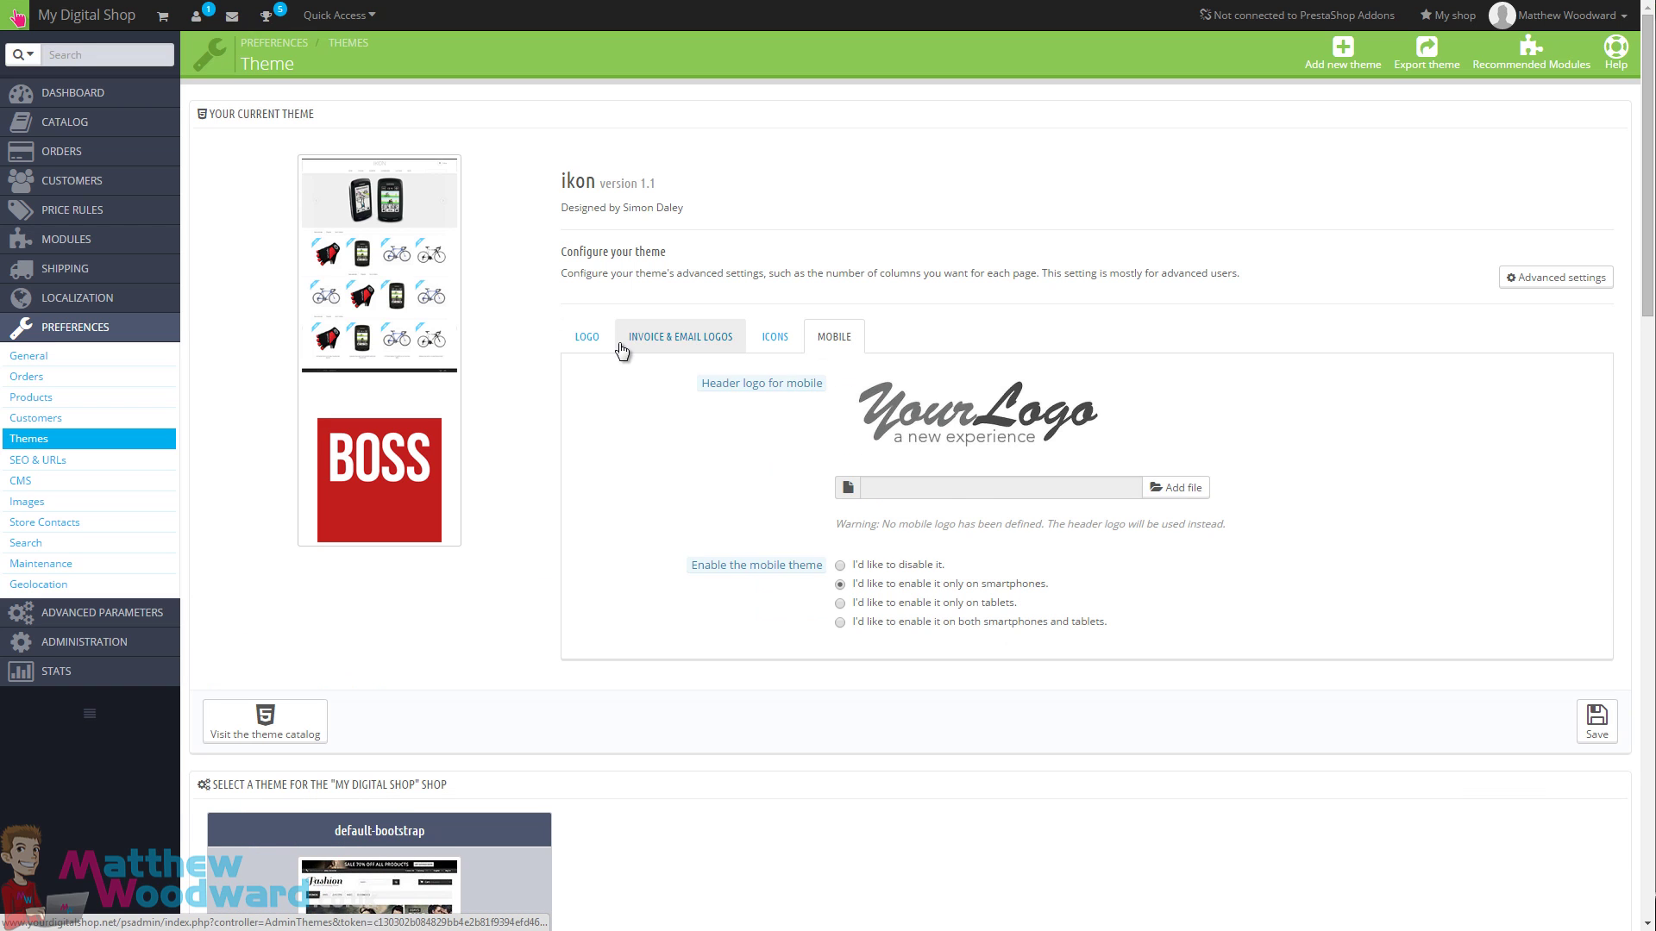
click(587, 338)
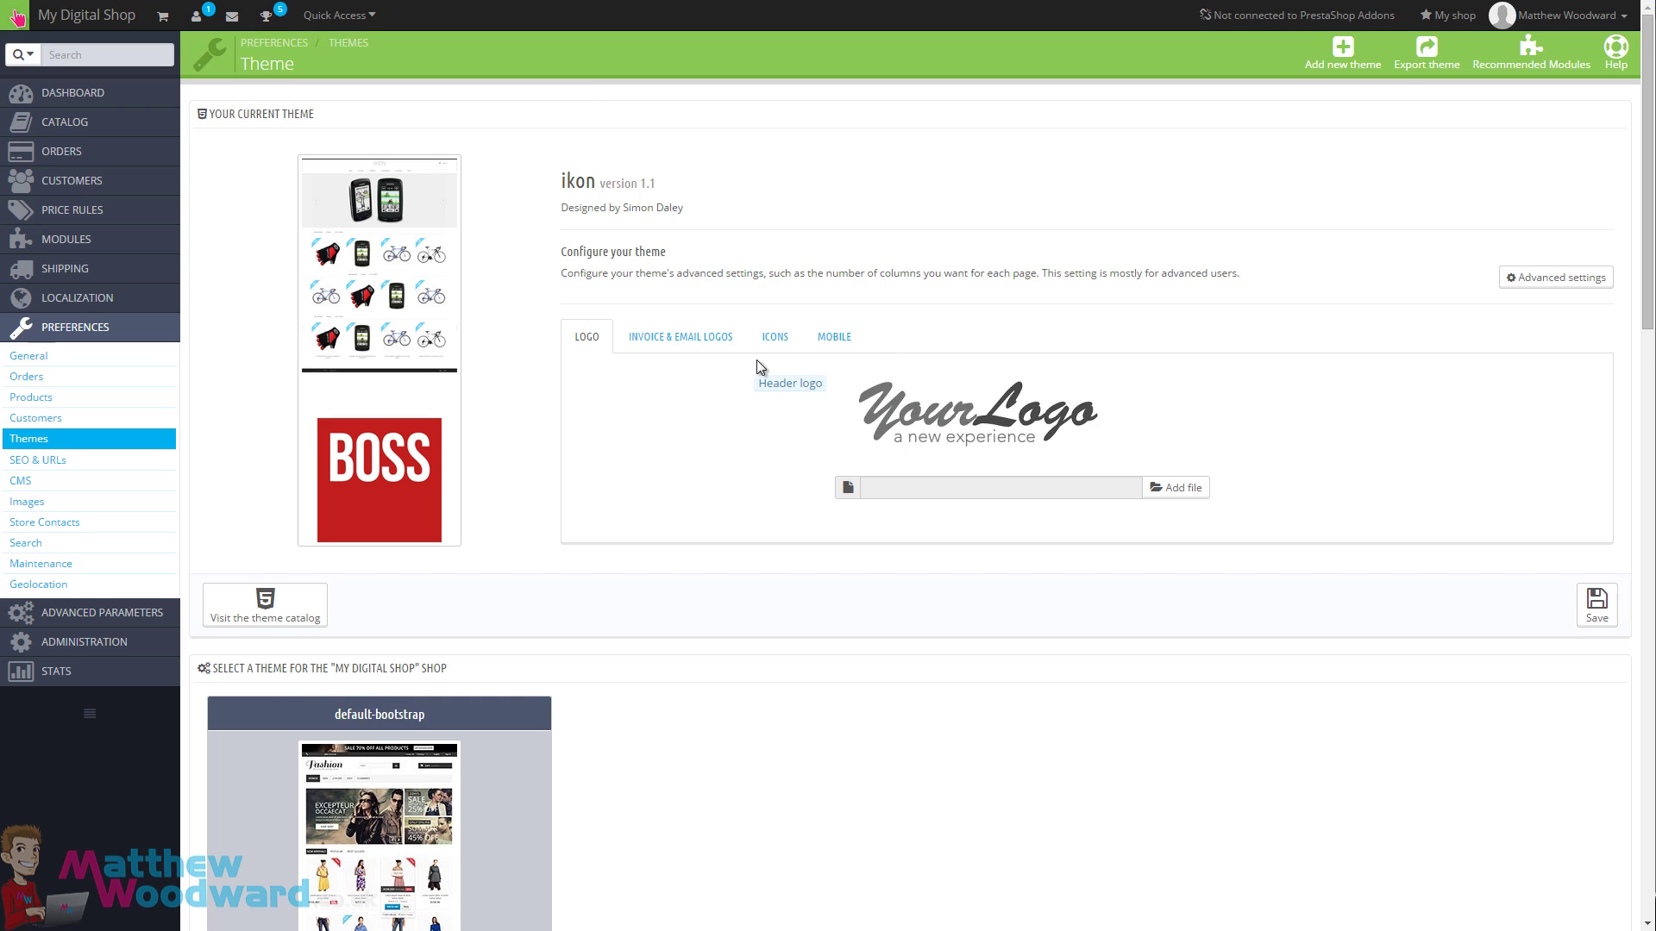
Switch the shop's theme to default-bootstrap and save its module selection with the default choices.
scroll(555, 603, down, 2)
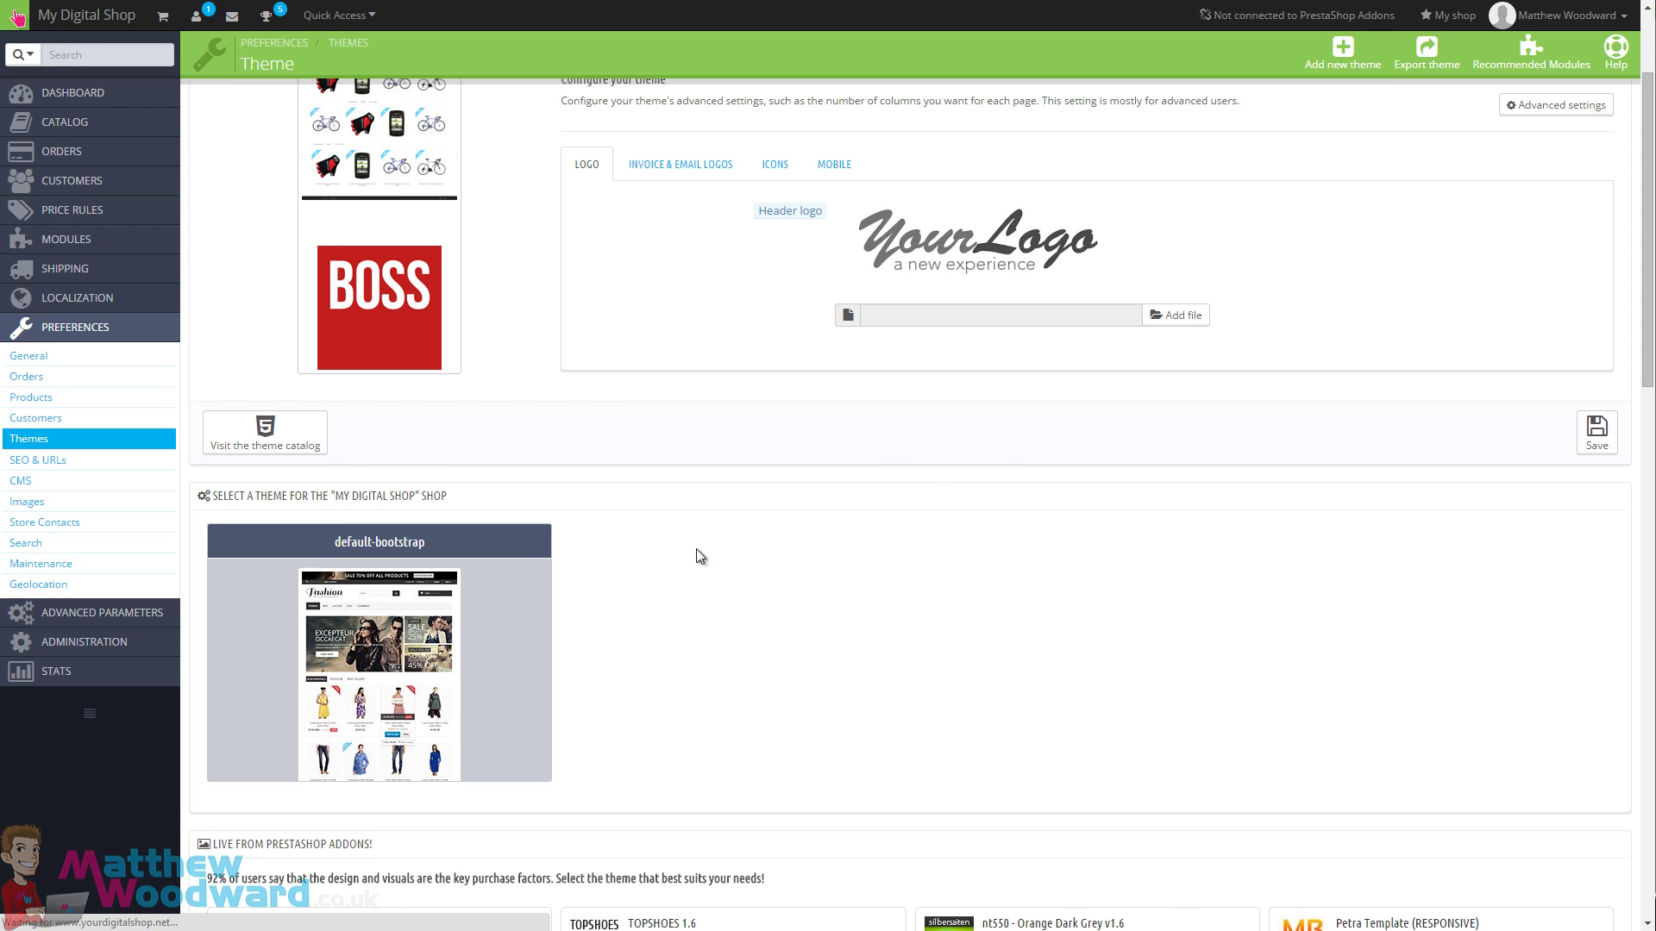
scroll(703, 587, up, 2)
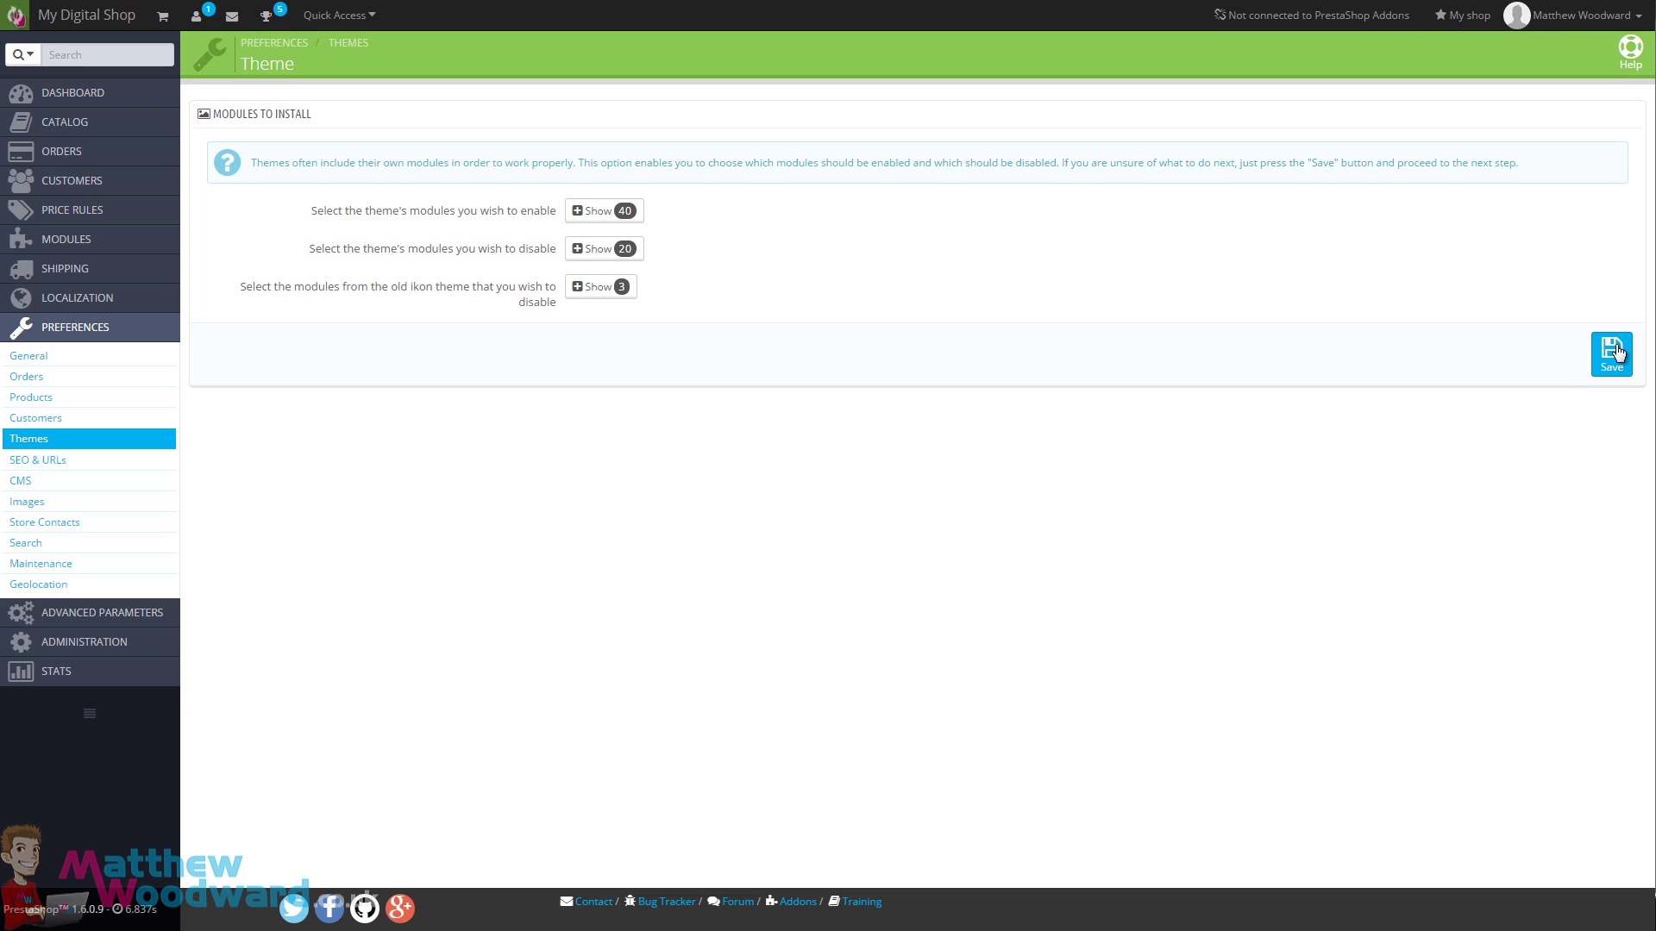
click(1611, 354)
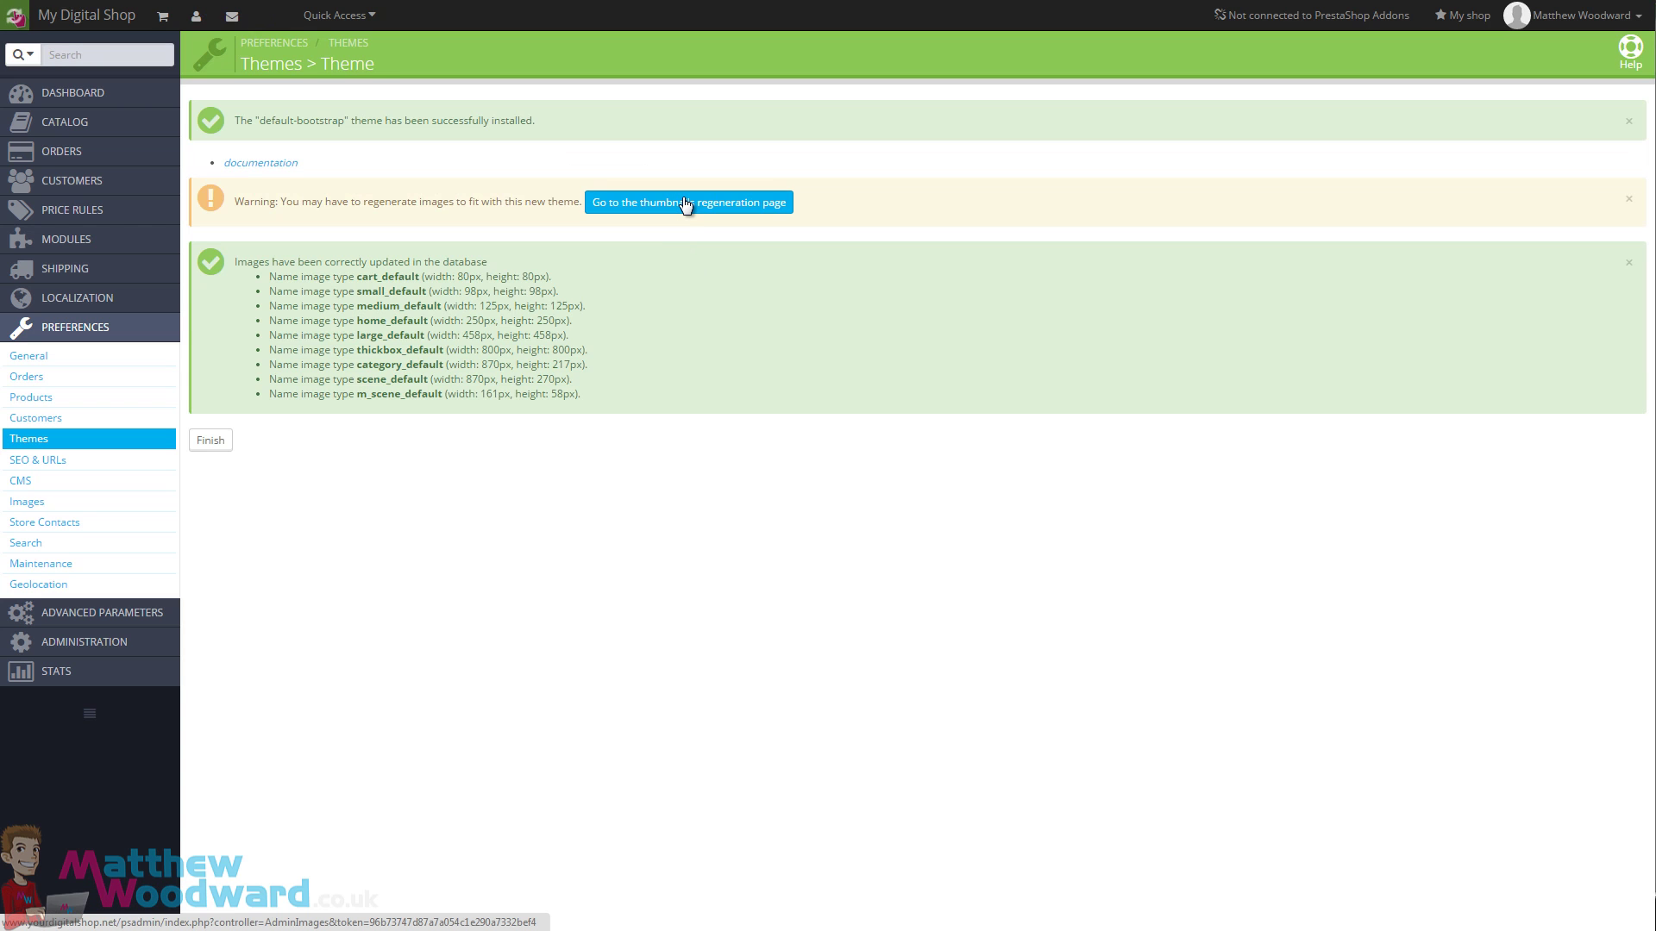
Go to thumbnail regeneration for the default-bootstrap theme and regenerate the thumbnails for all images, erasing the previous ones.
click(688, 203)
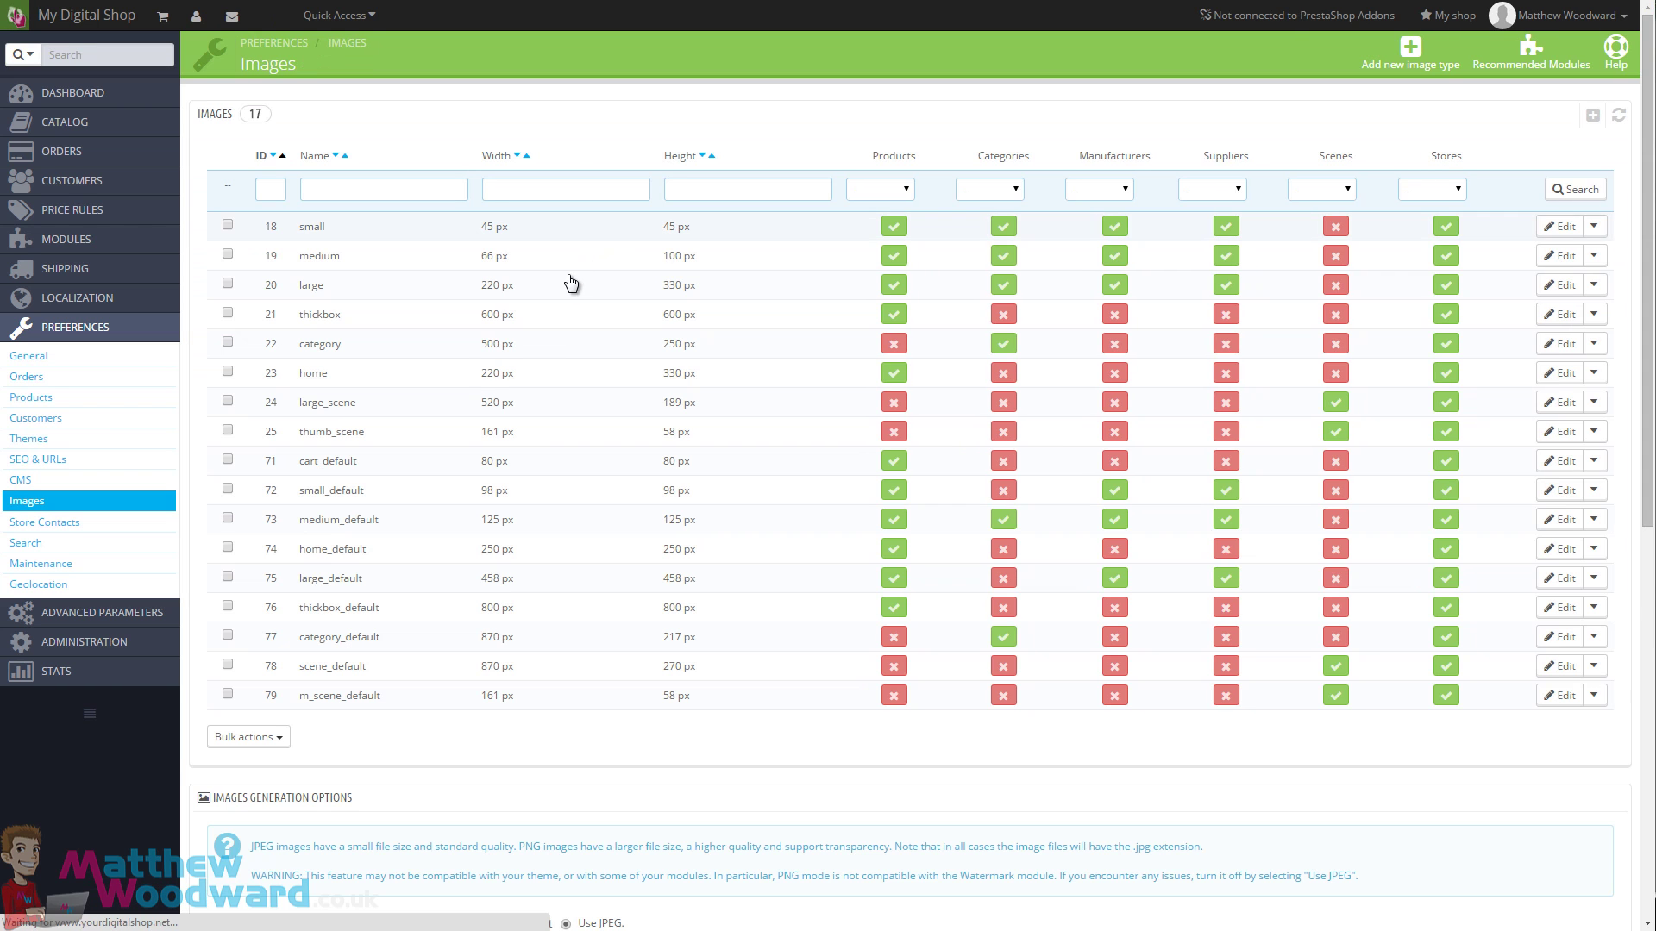
scroll(561, 601, down, 7)
scroll(560, 597, down, 2)
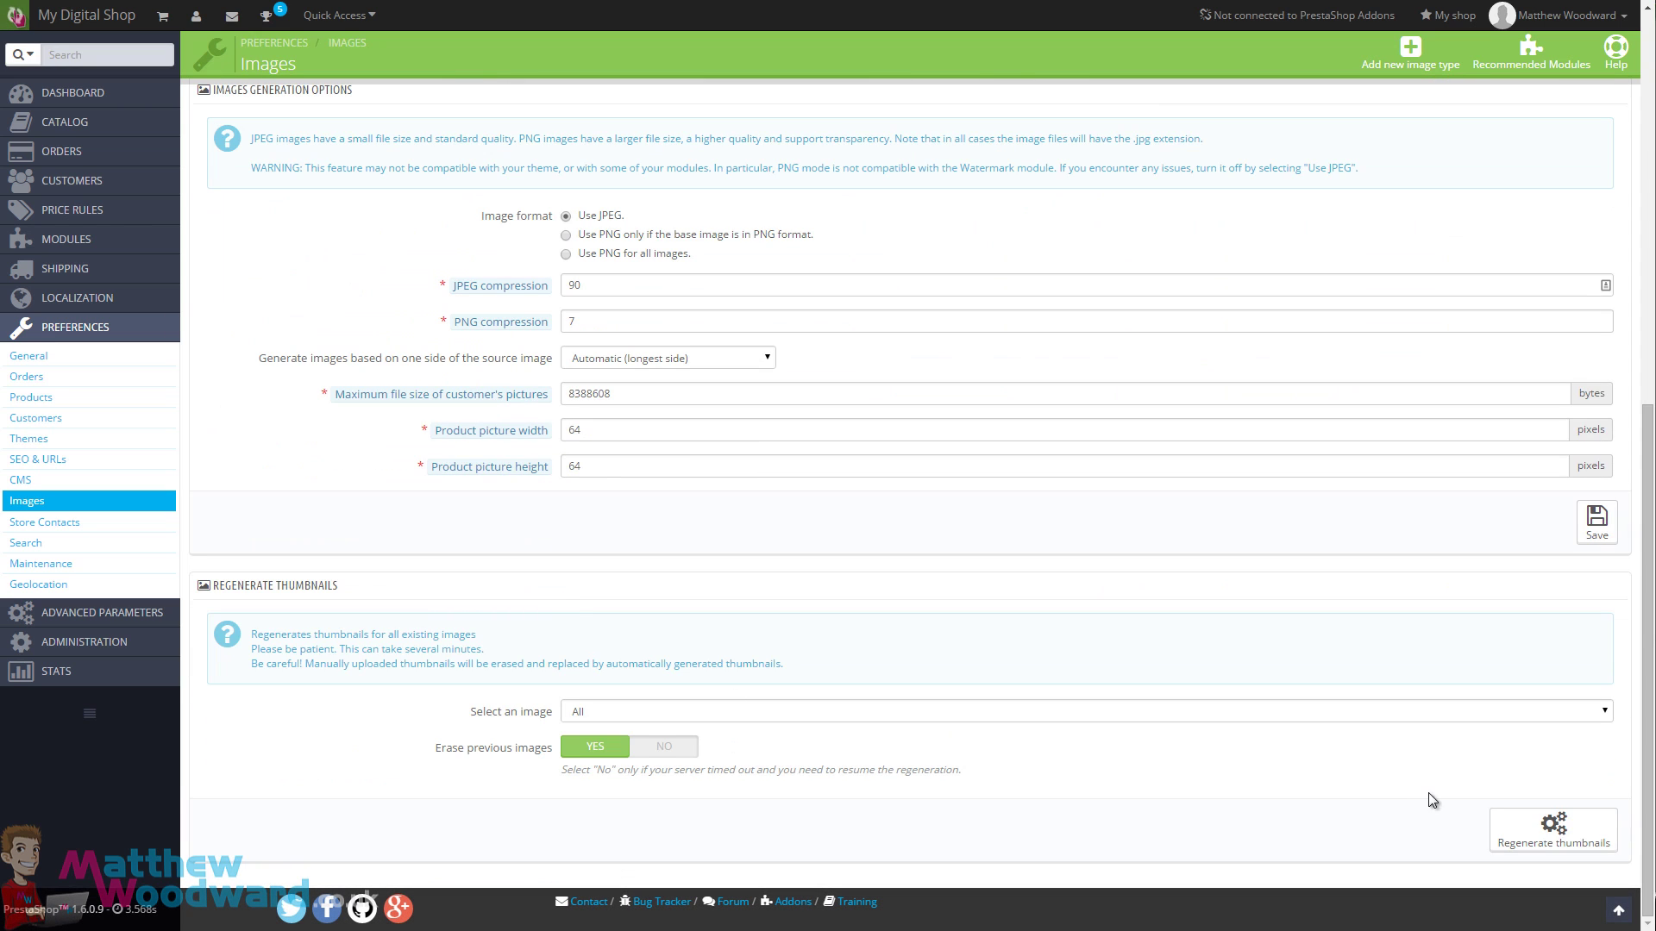
click(1535, 829)
click(872, 93)
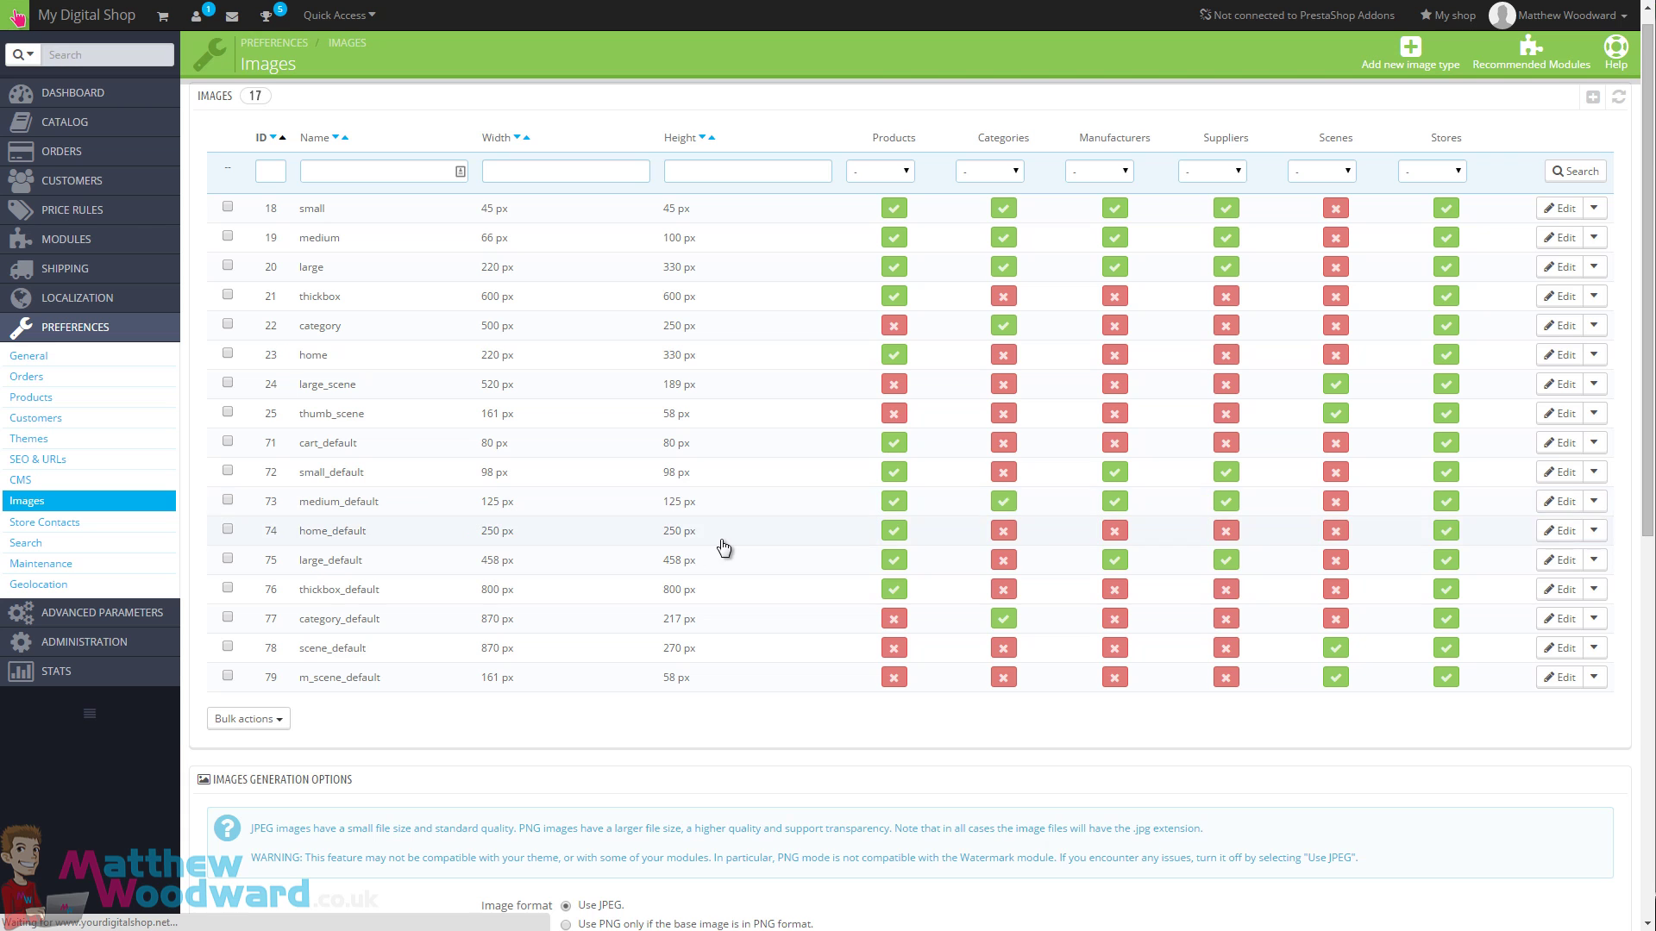
scroll(721, 548, down, 8)
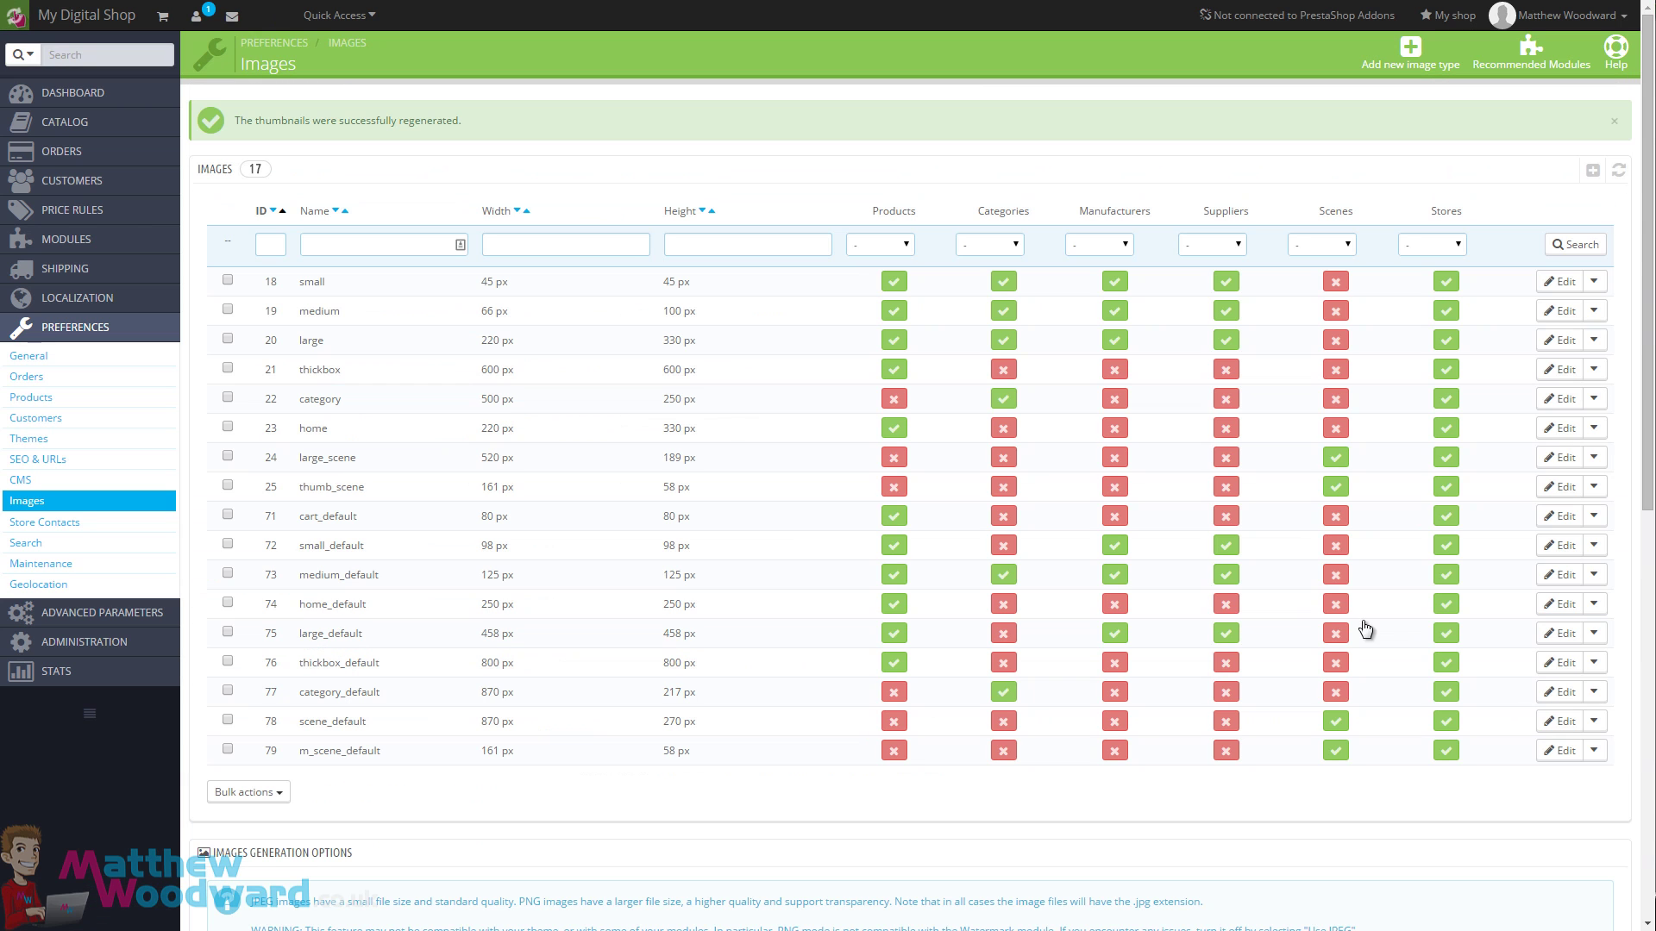
Reload the storefront's Premium Tutorials product page and examine its layout under the default-bootstrap theme.
key(ctrl+Tab)
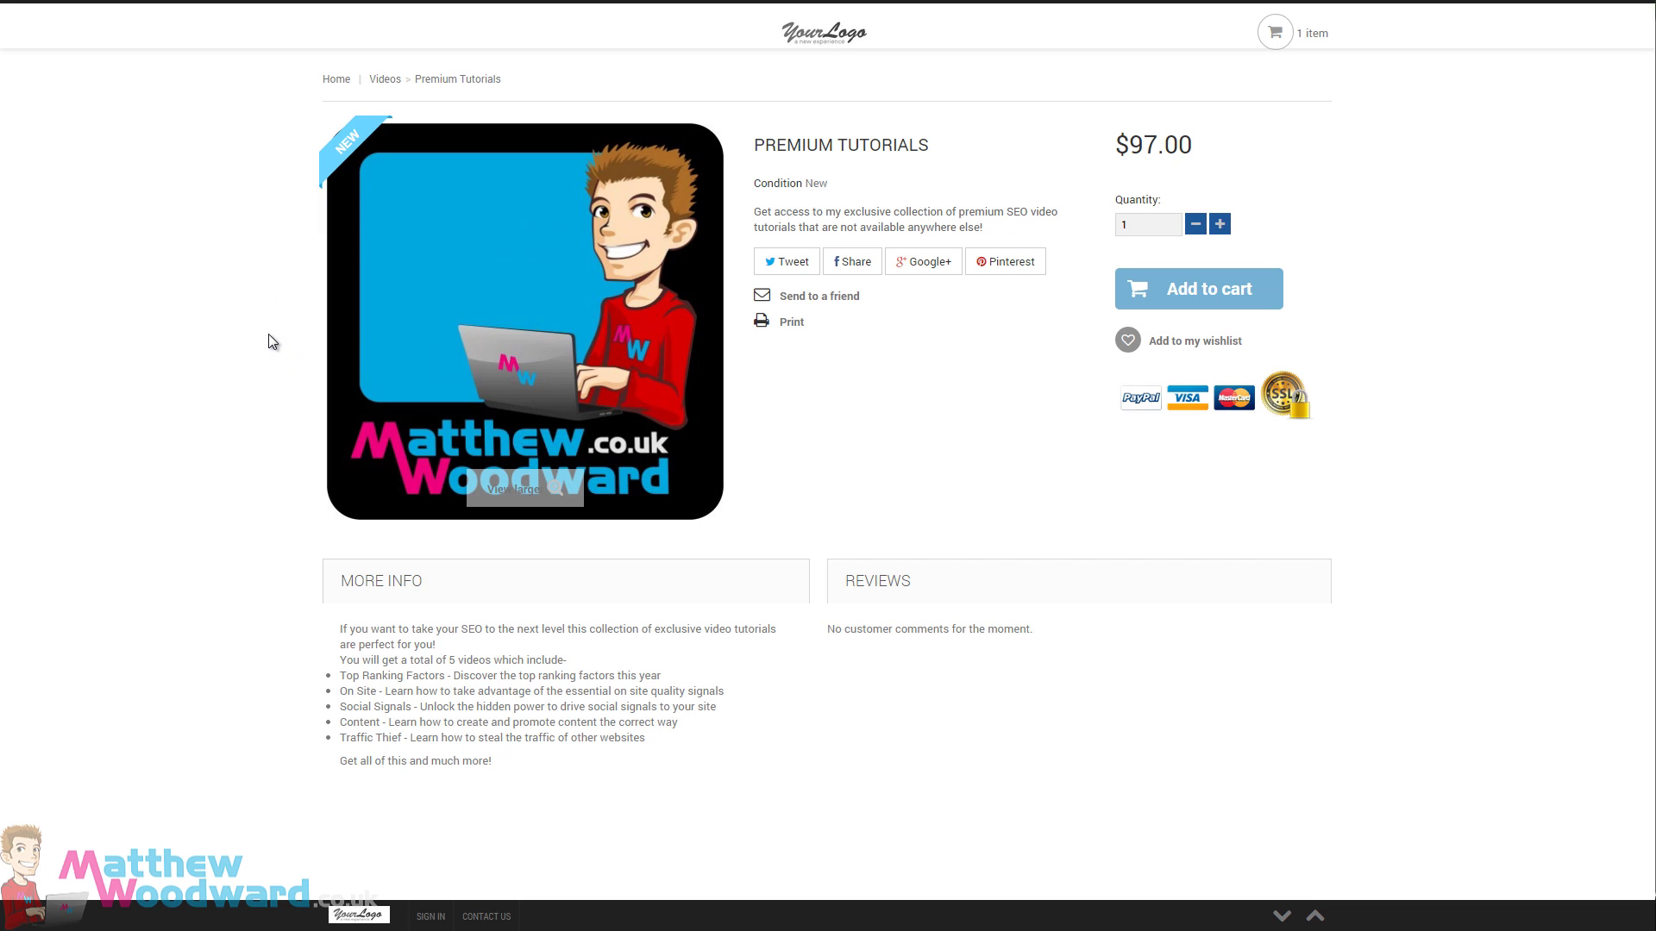
key(F5)
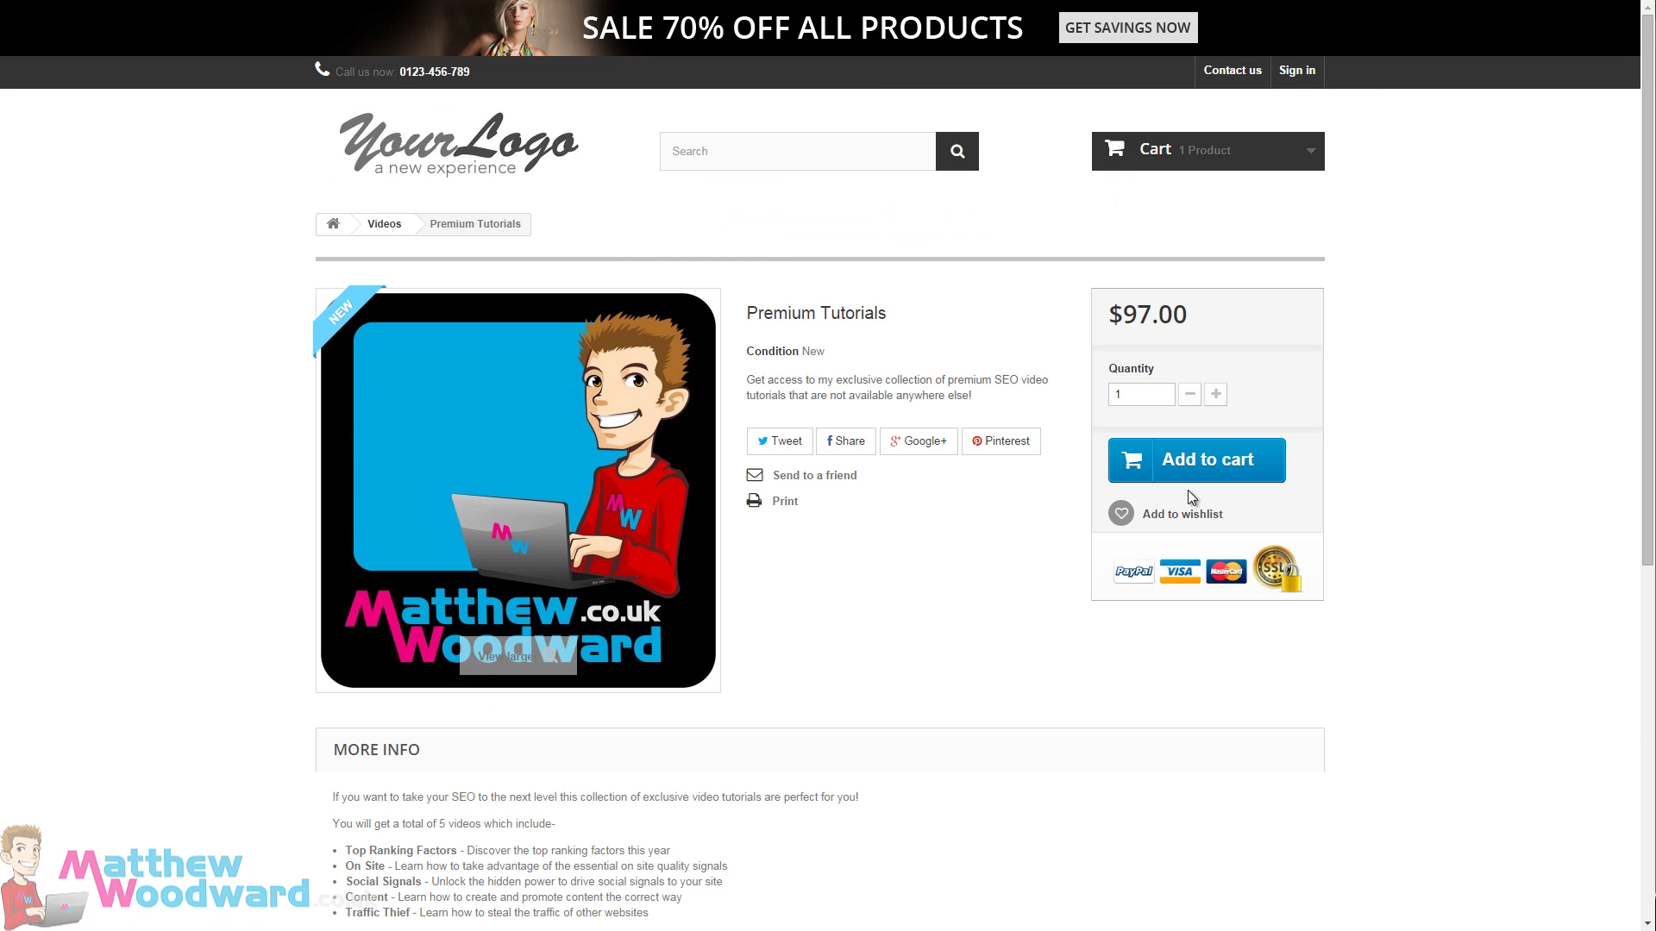
scroll(222, 365, down, 7)
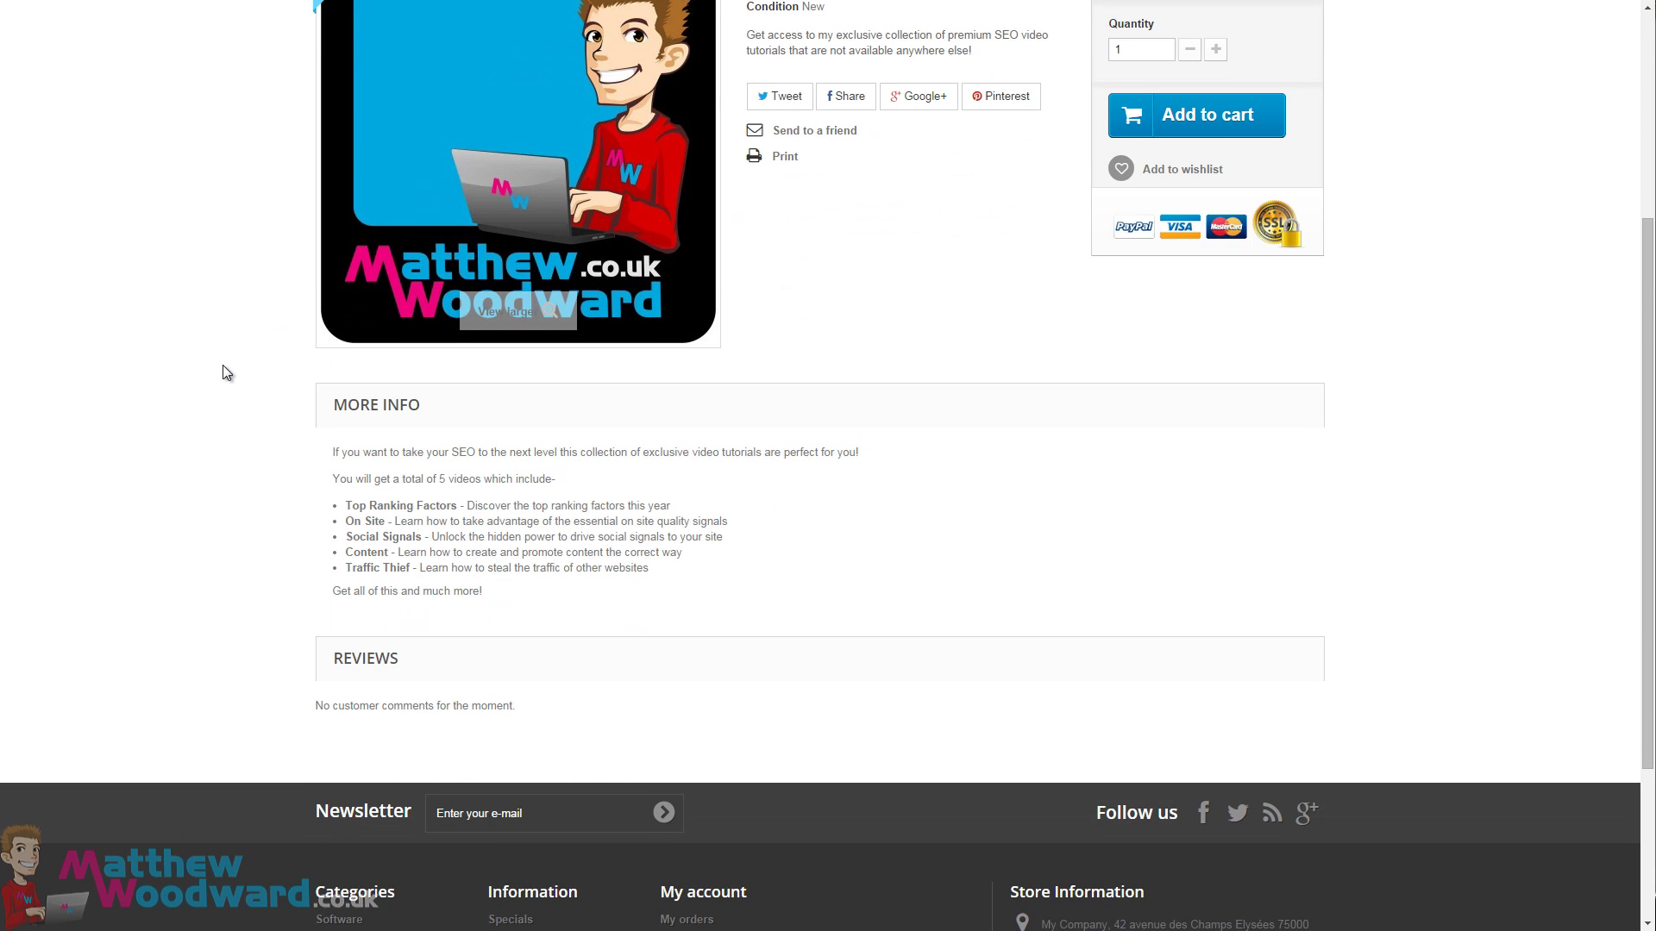
scroll(225, 371, up, 7)
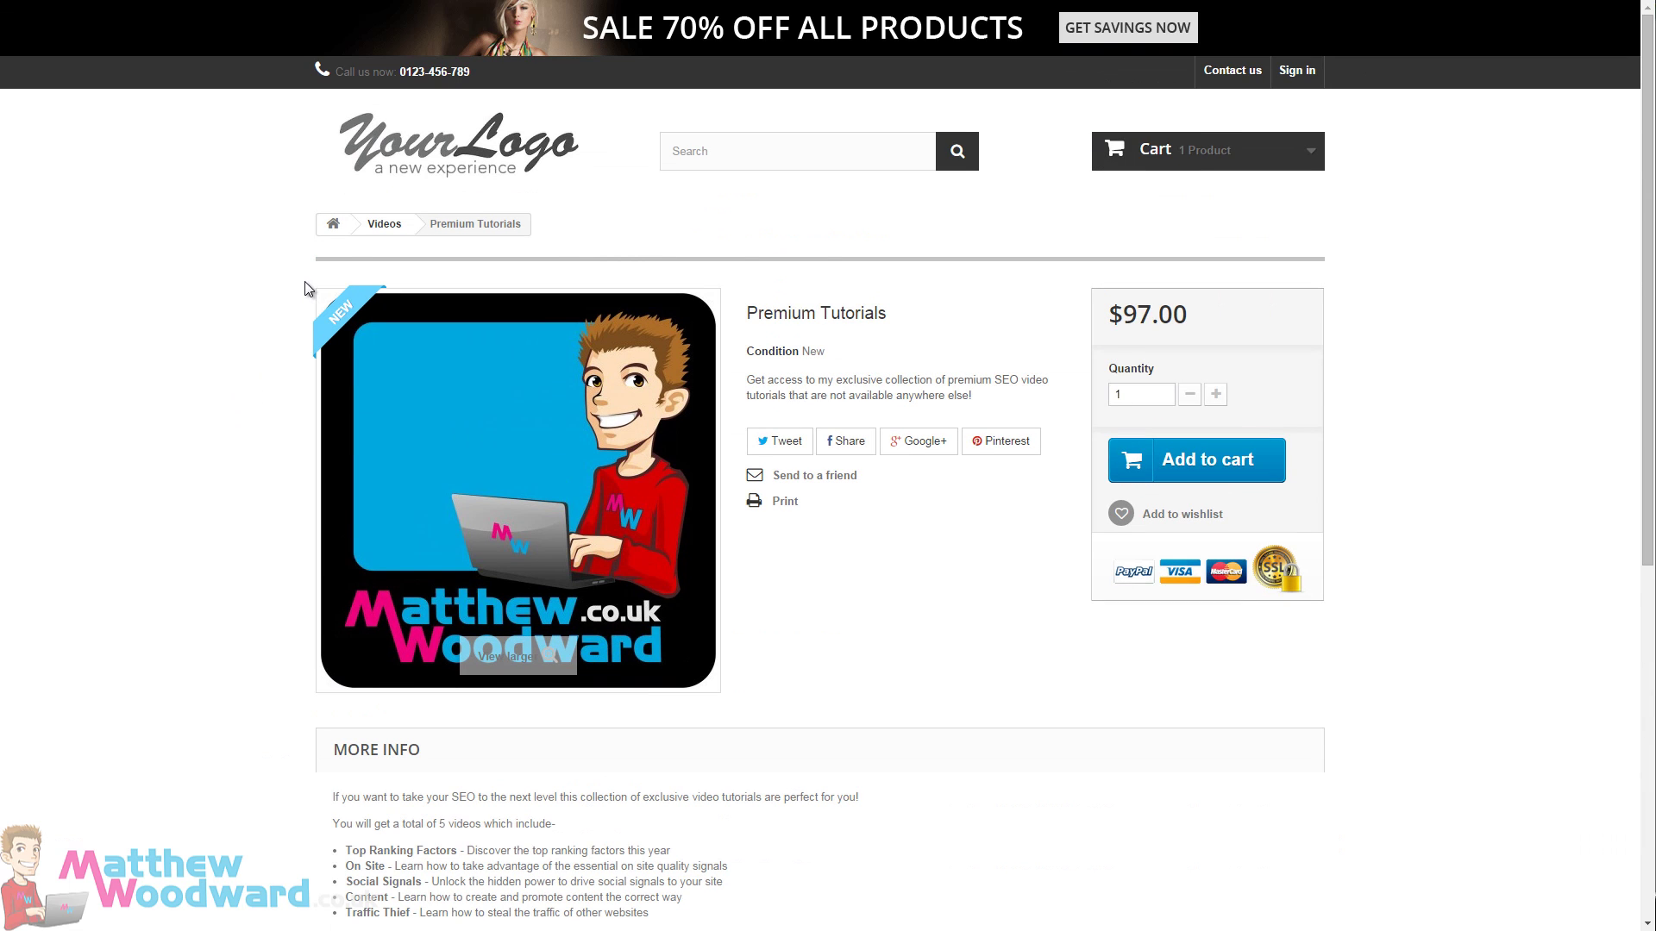
Go to the storefront's home page and inspect its slider, offer banners, product list, promotional blocks and footer.
click(334, 227)
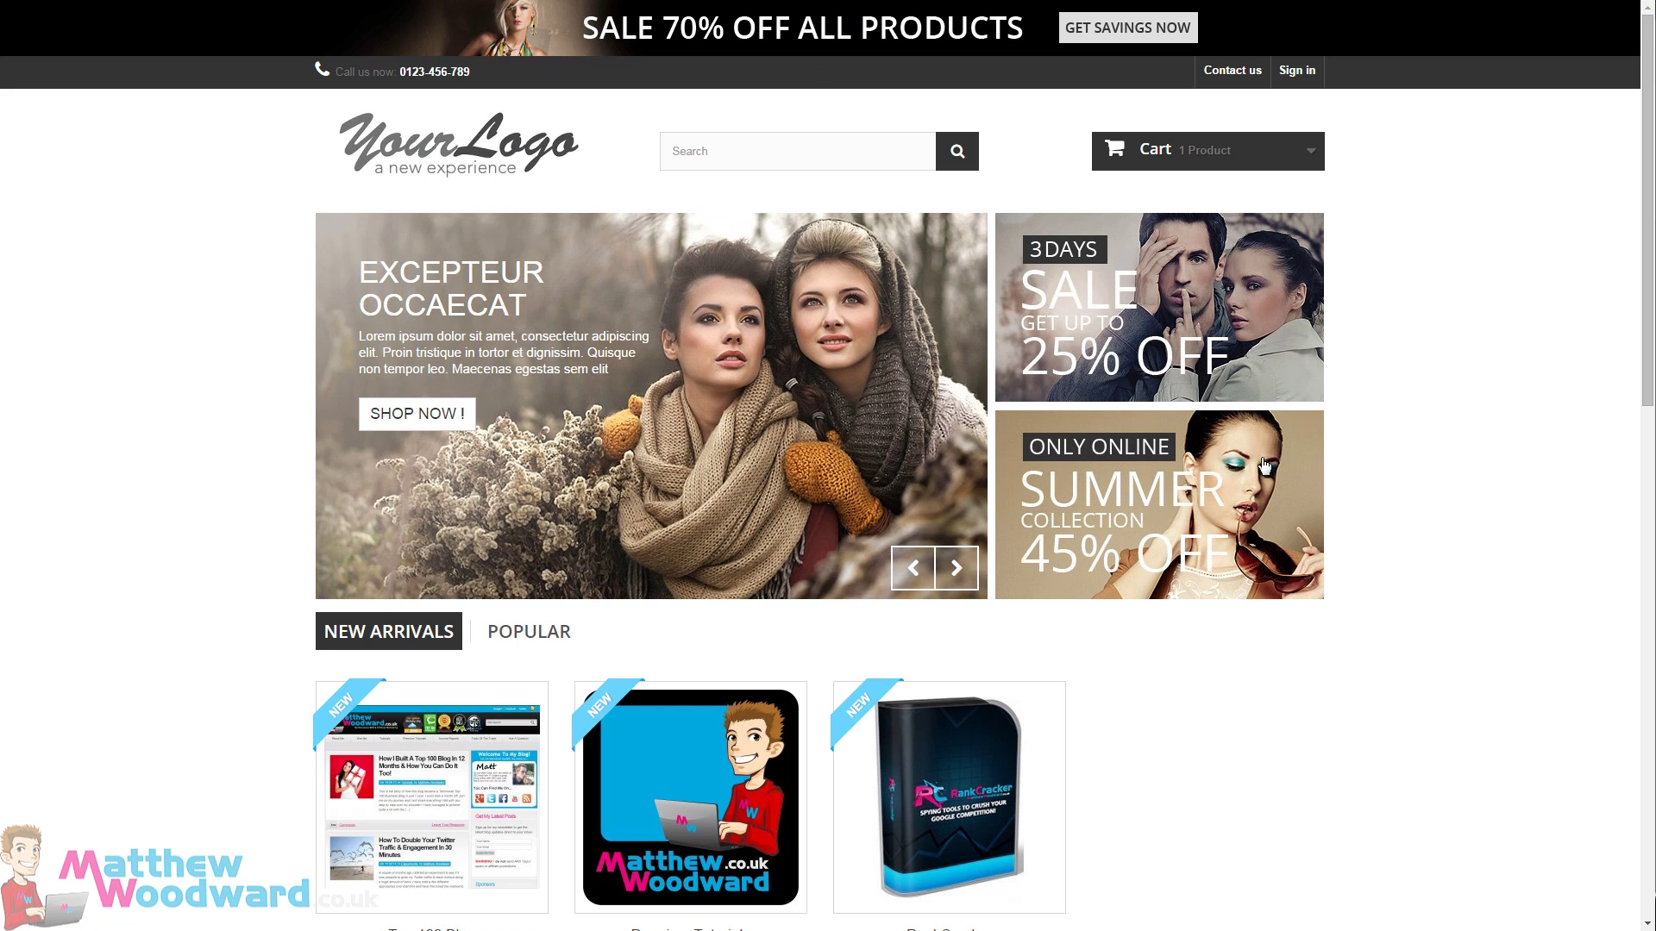
scroll(1151, 552, down, 6)
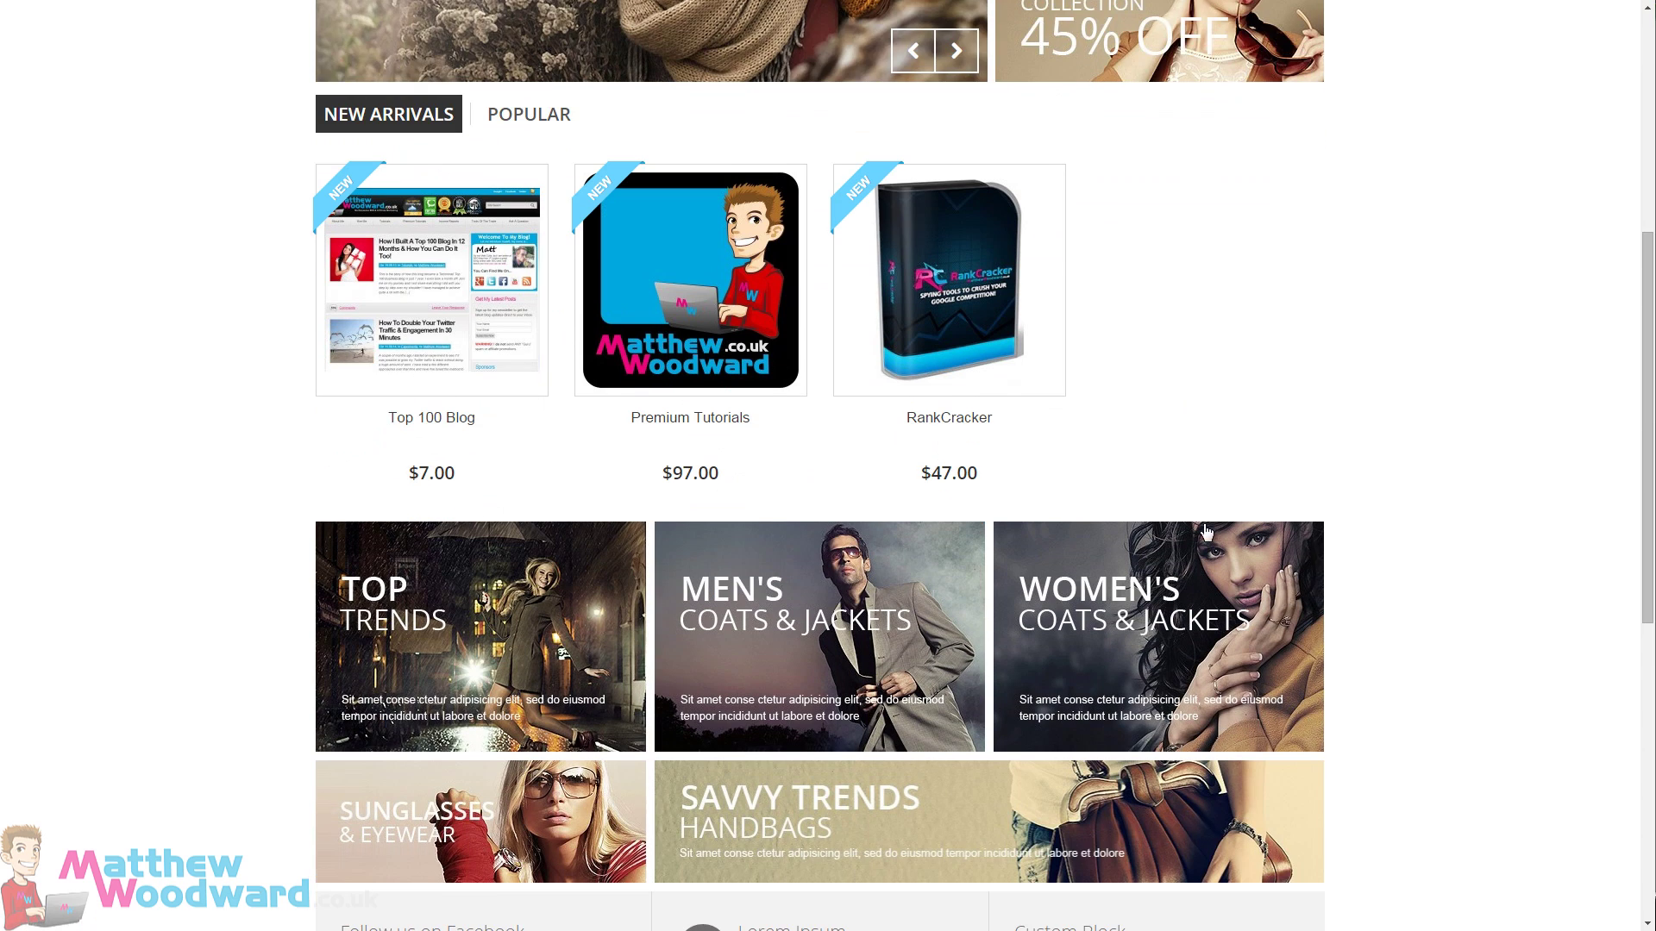
scroll(502, 570, down, 2)
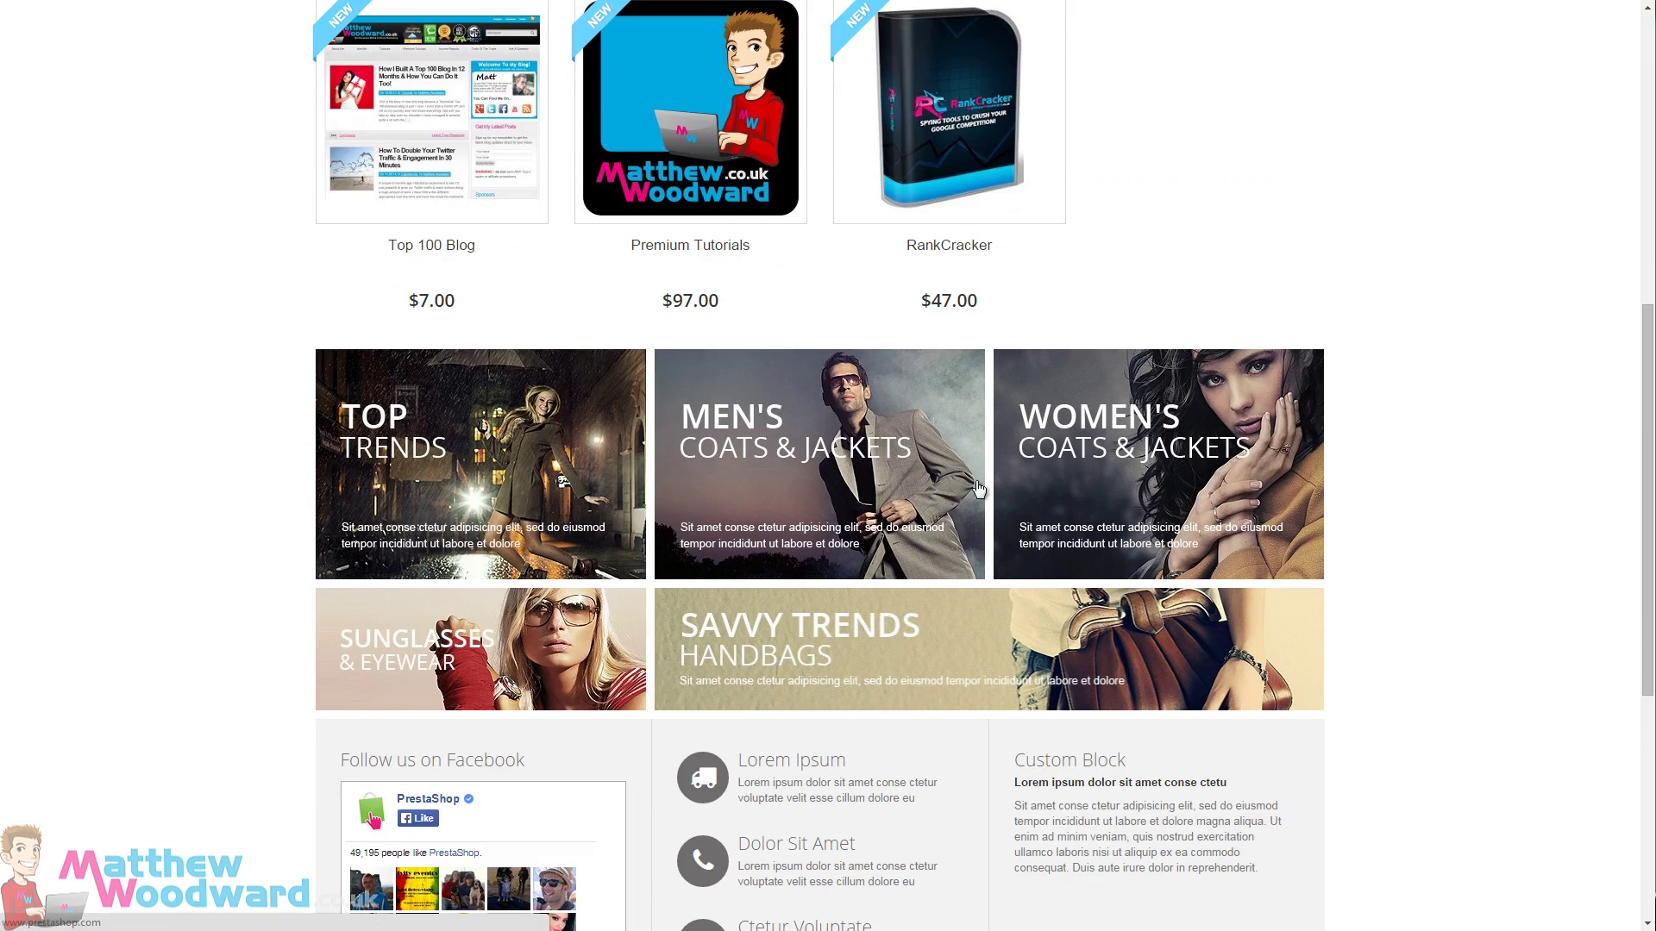
scroll(927, 324, down, 3)
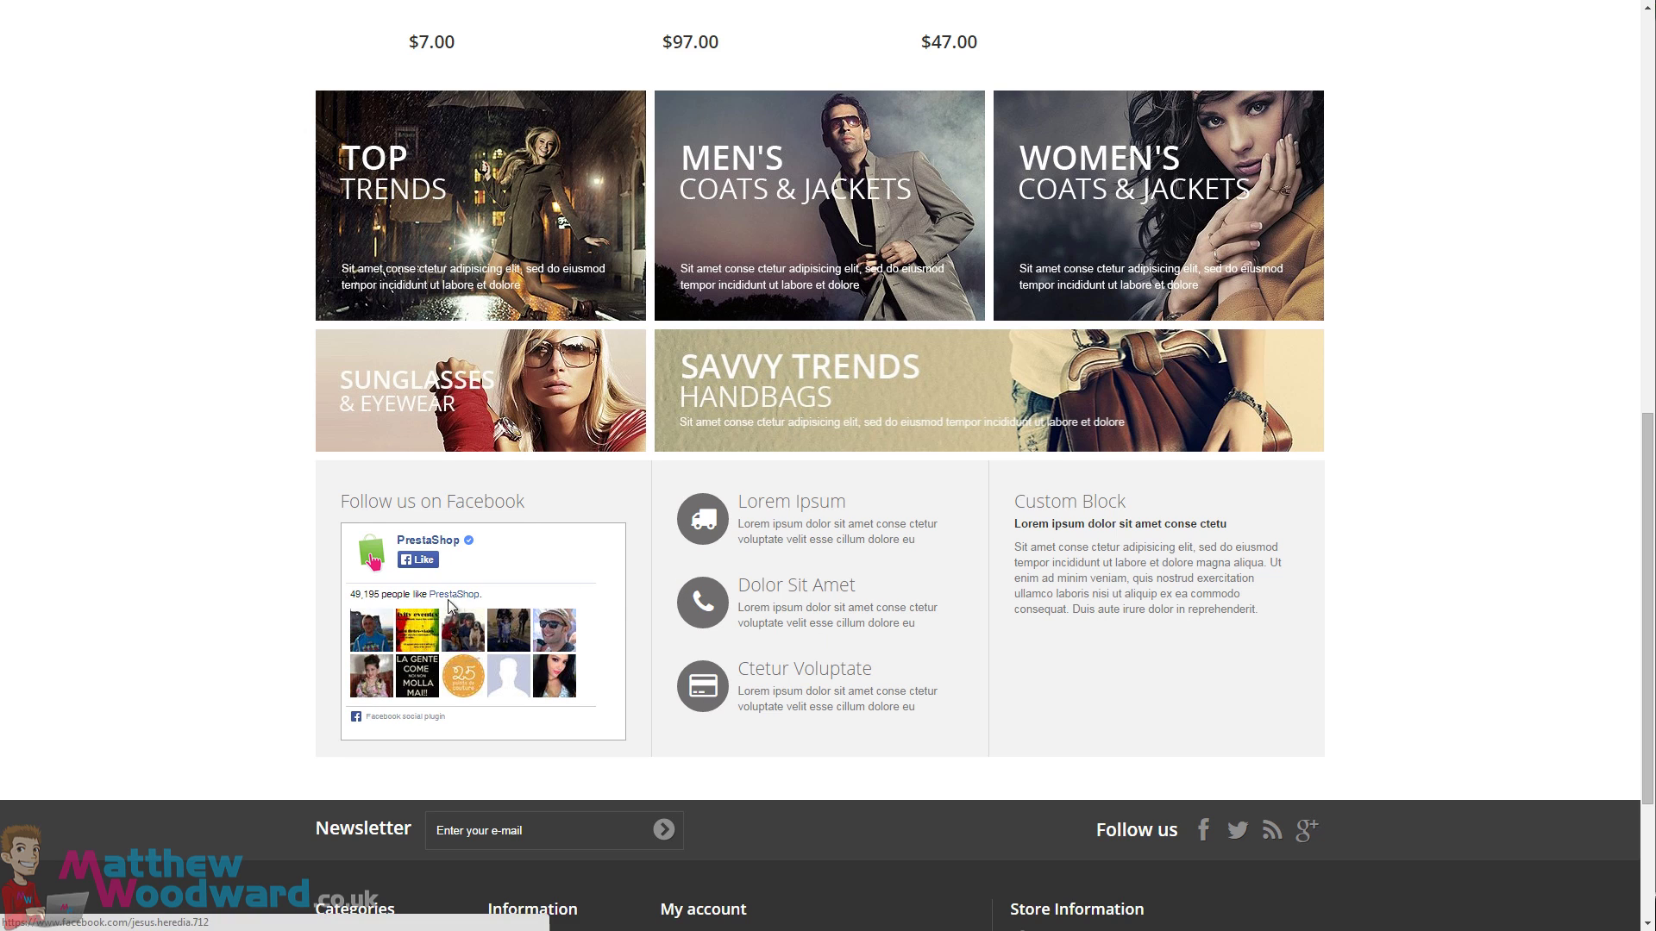
scroll(421, 485, down, 2)
scroll(749, 545, down, 1)
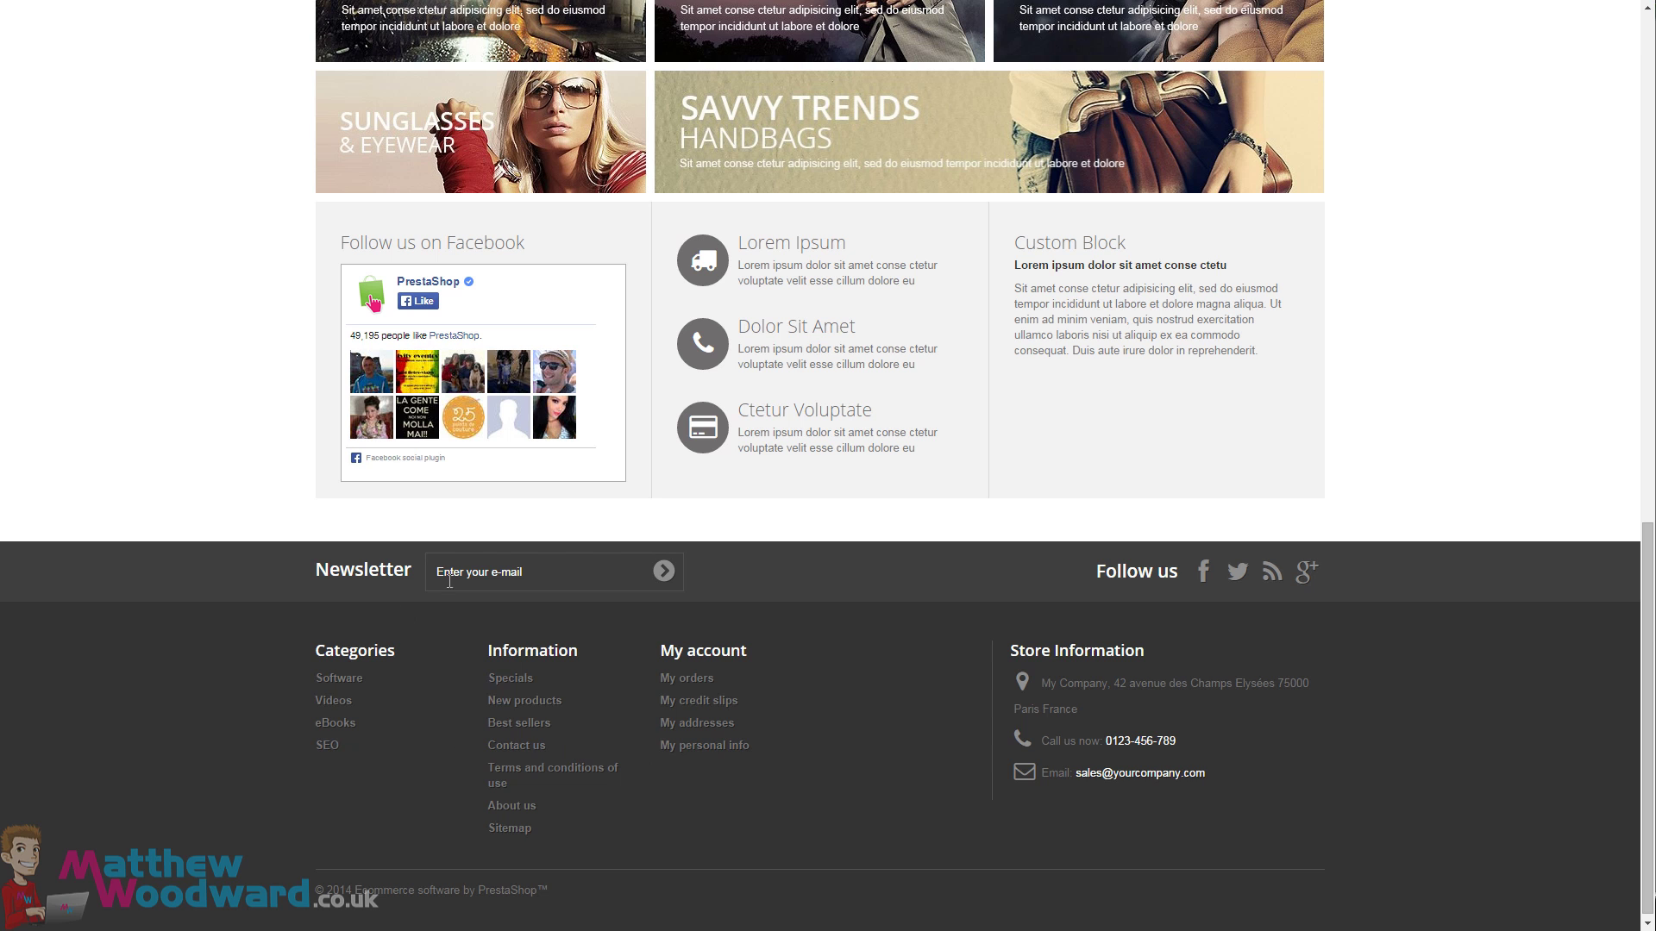
scroll(846, 705, up, 15)
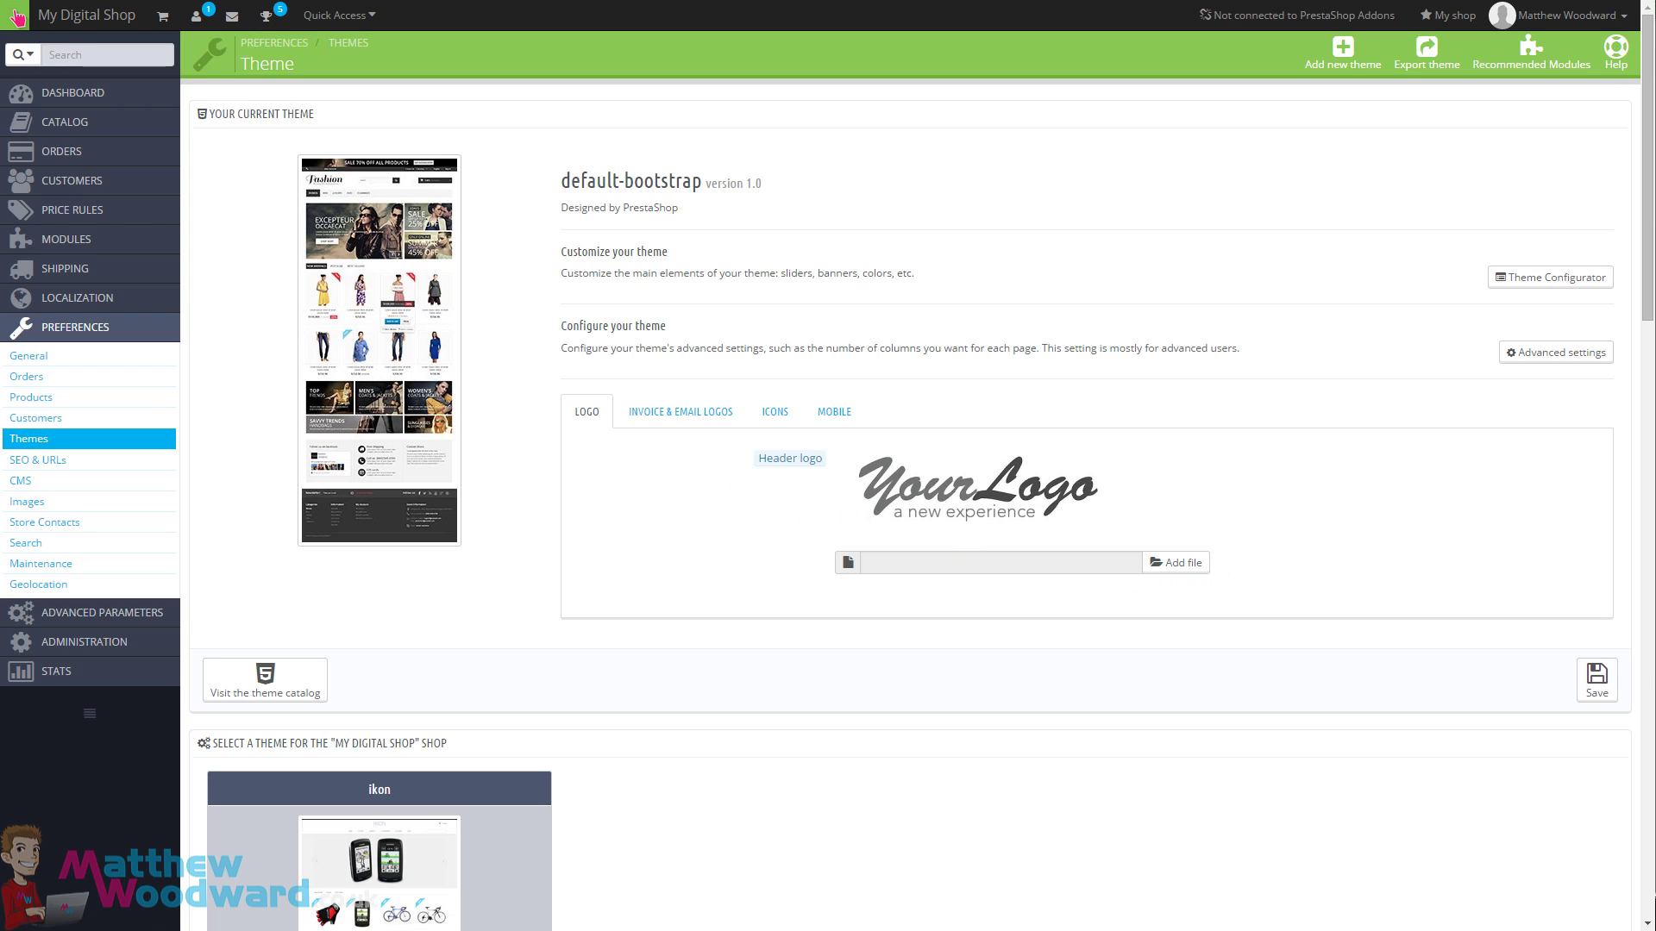
Save the YourShop image as the default-bootstrap theme's header logo and open the Theme Configurator.
click(1595, 684)
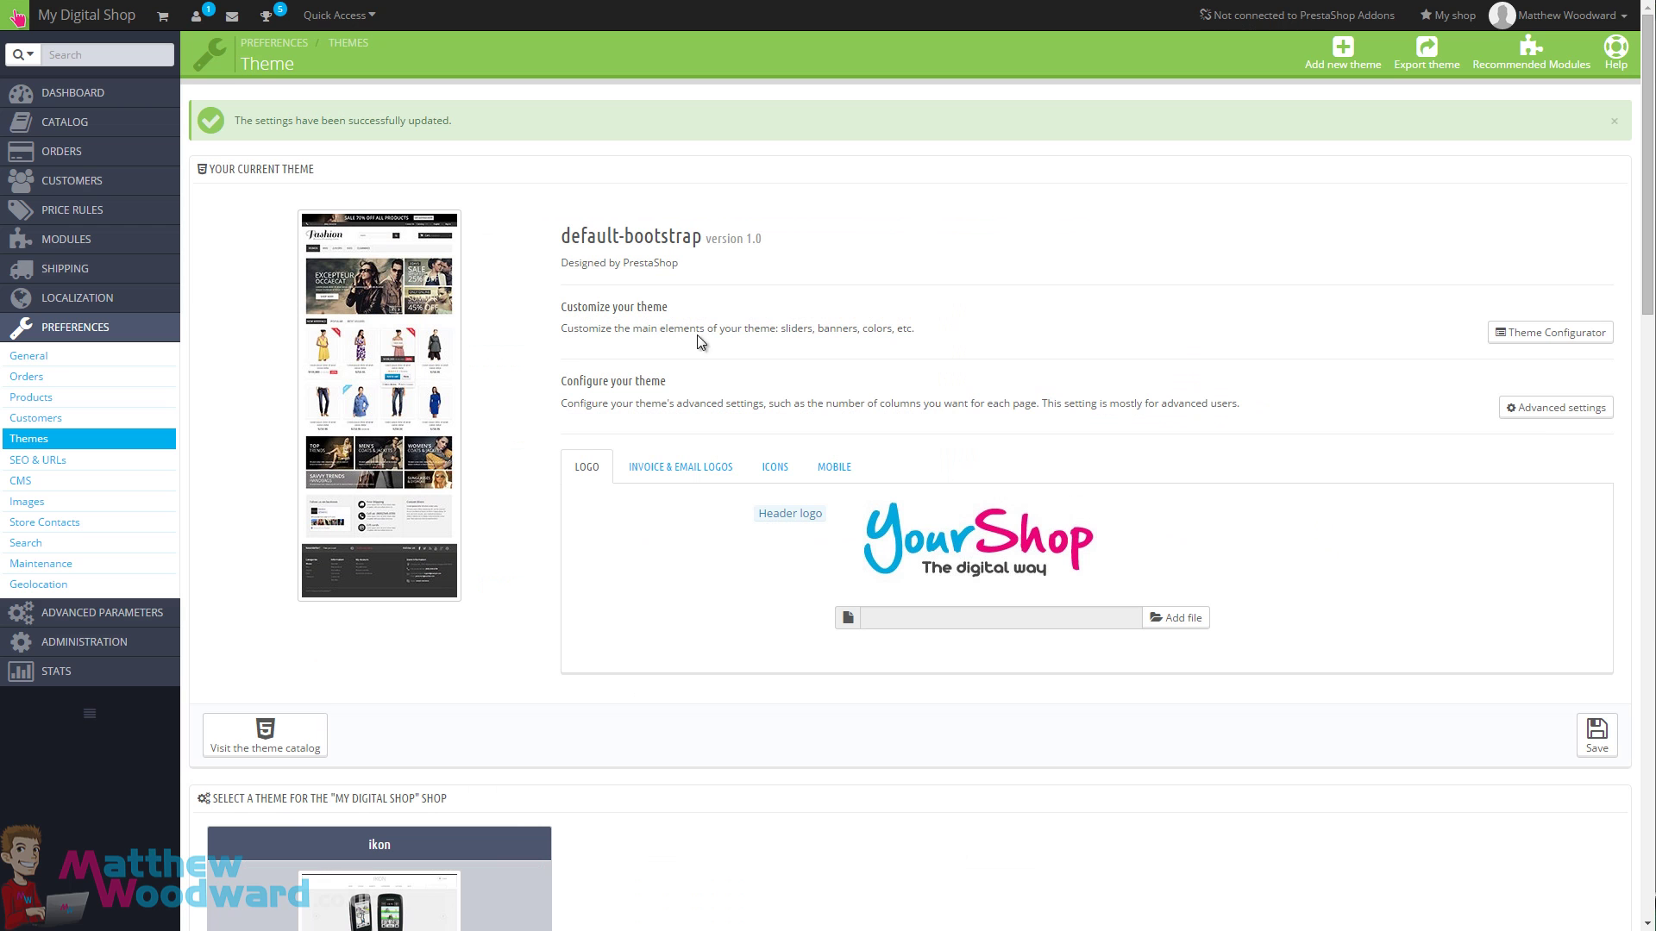
click(1523, 338)
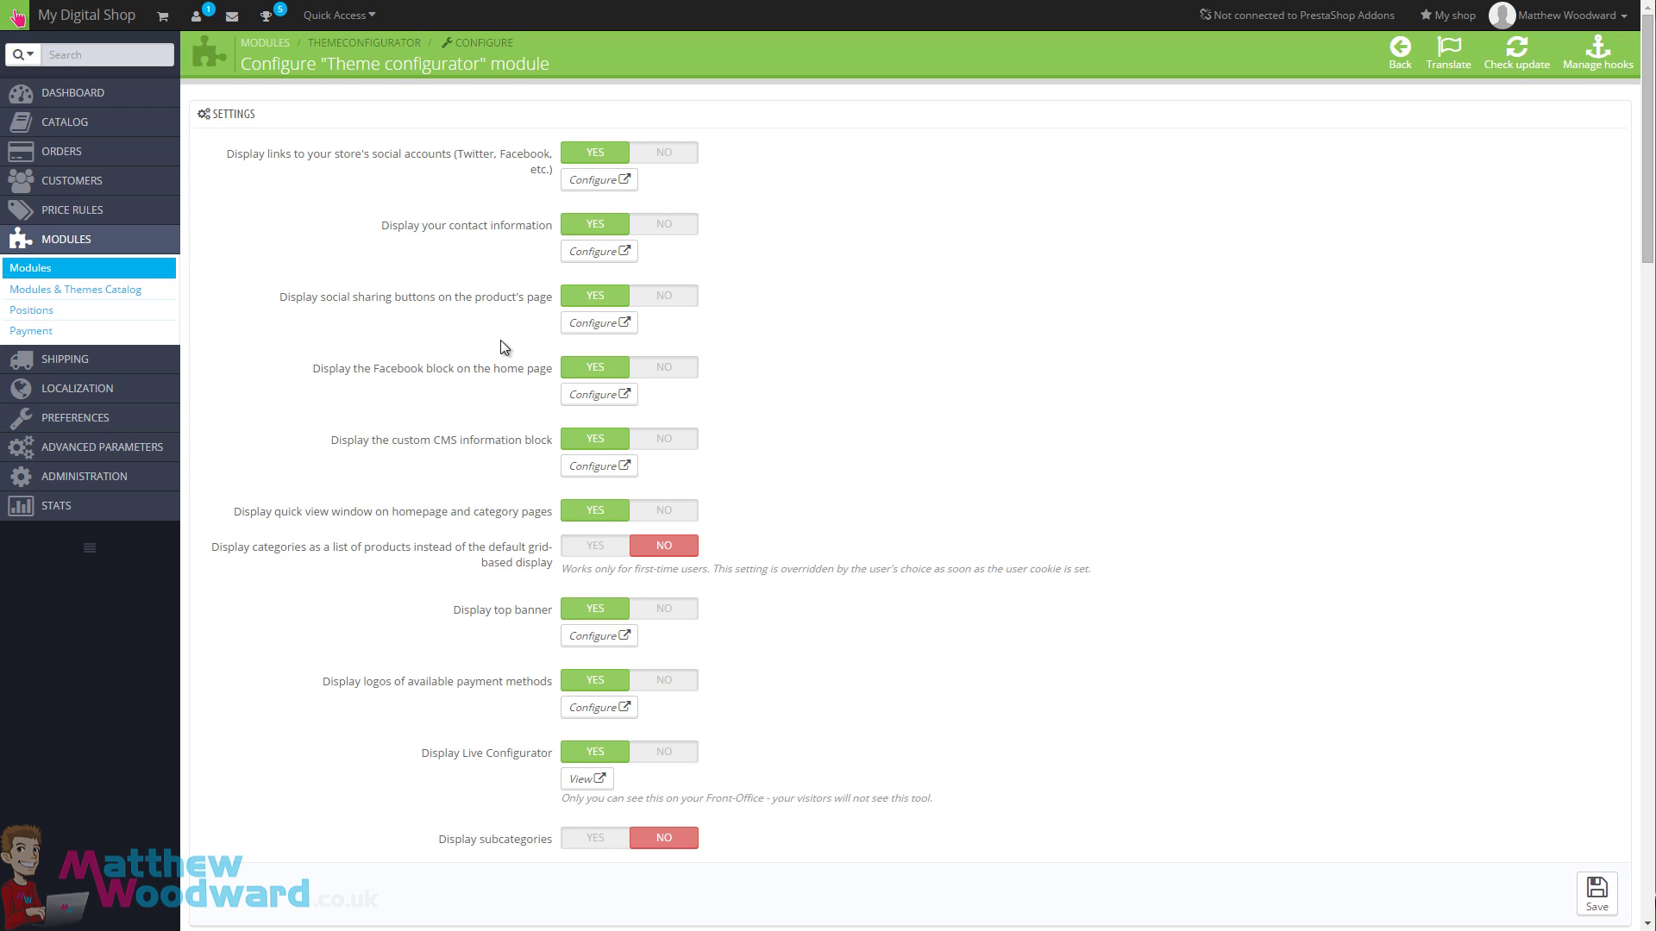
Replace the "3 Days Sale" image, item 06 of the Top hook, with offer1.png and save the item.
scroll(478, 592, down, 7)
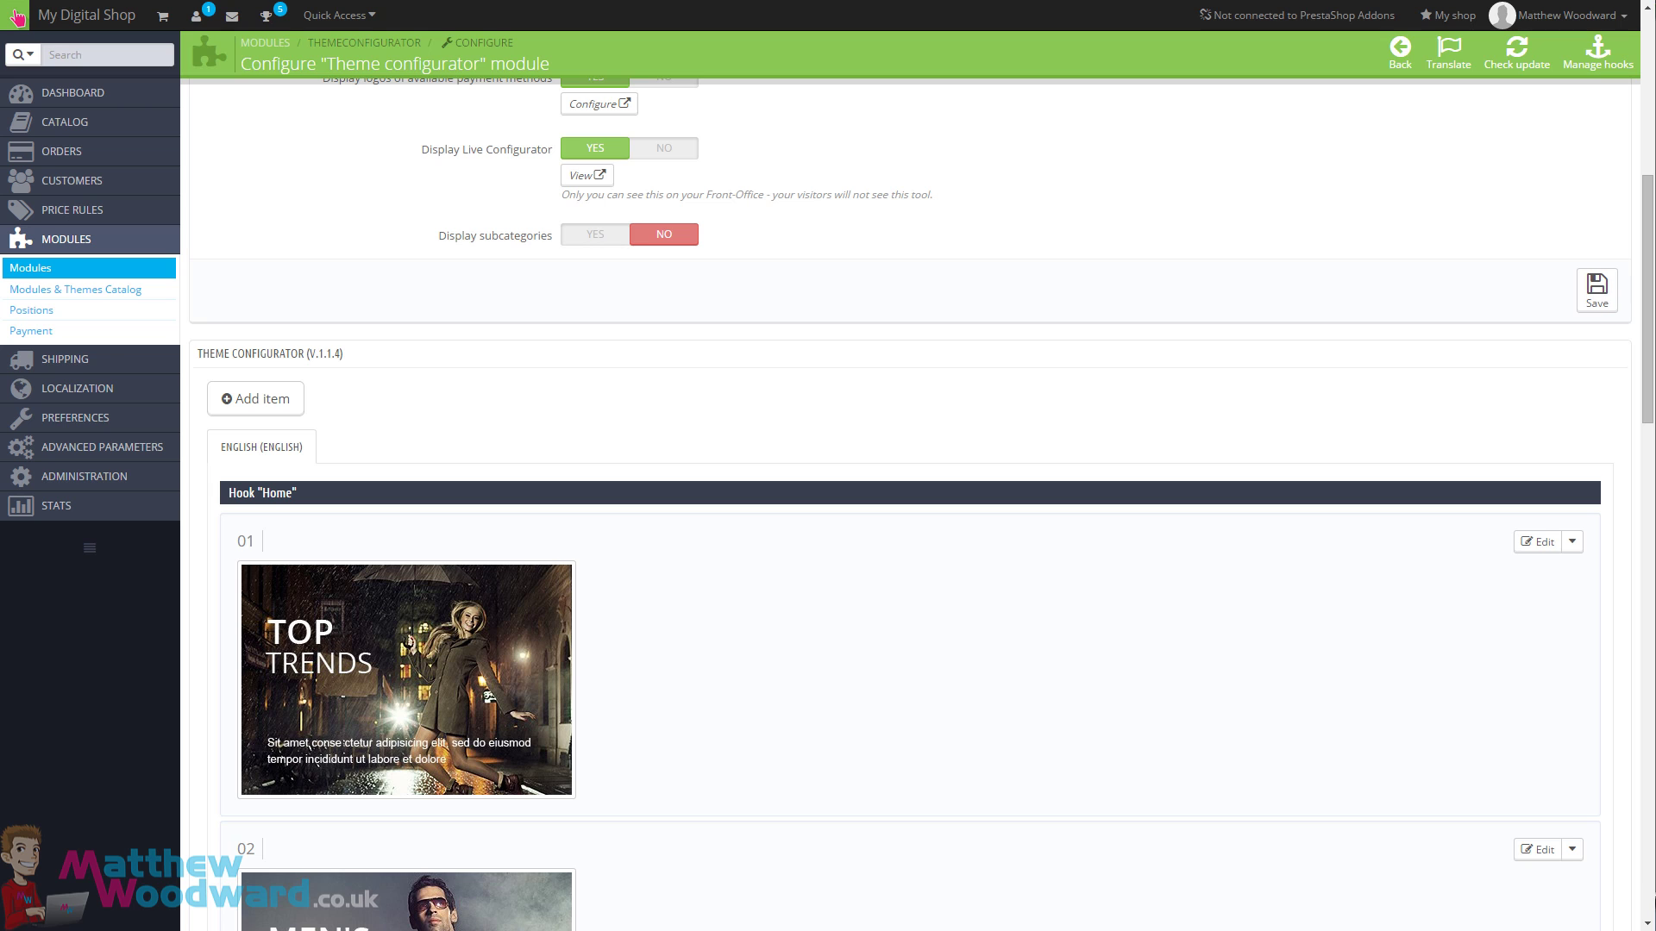
scroll(1318, 713, up, 7)
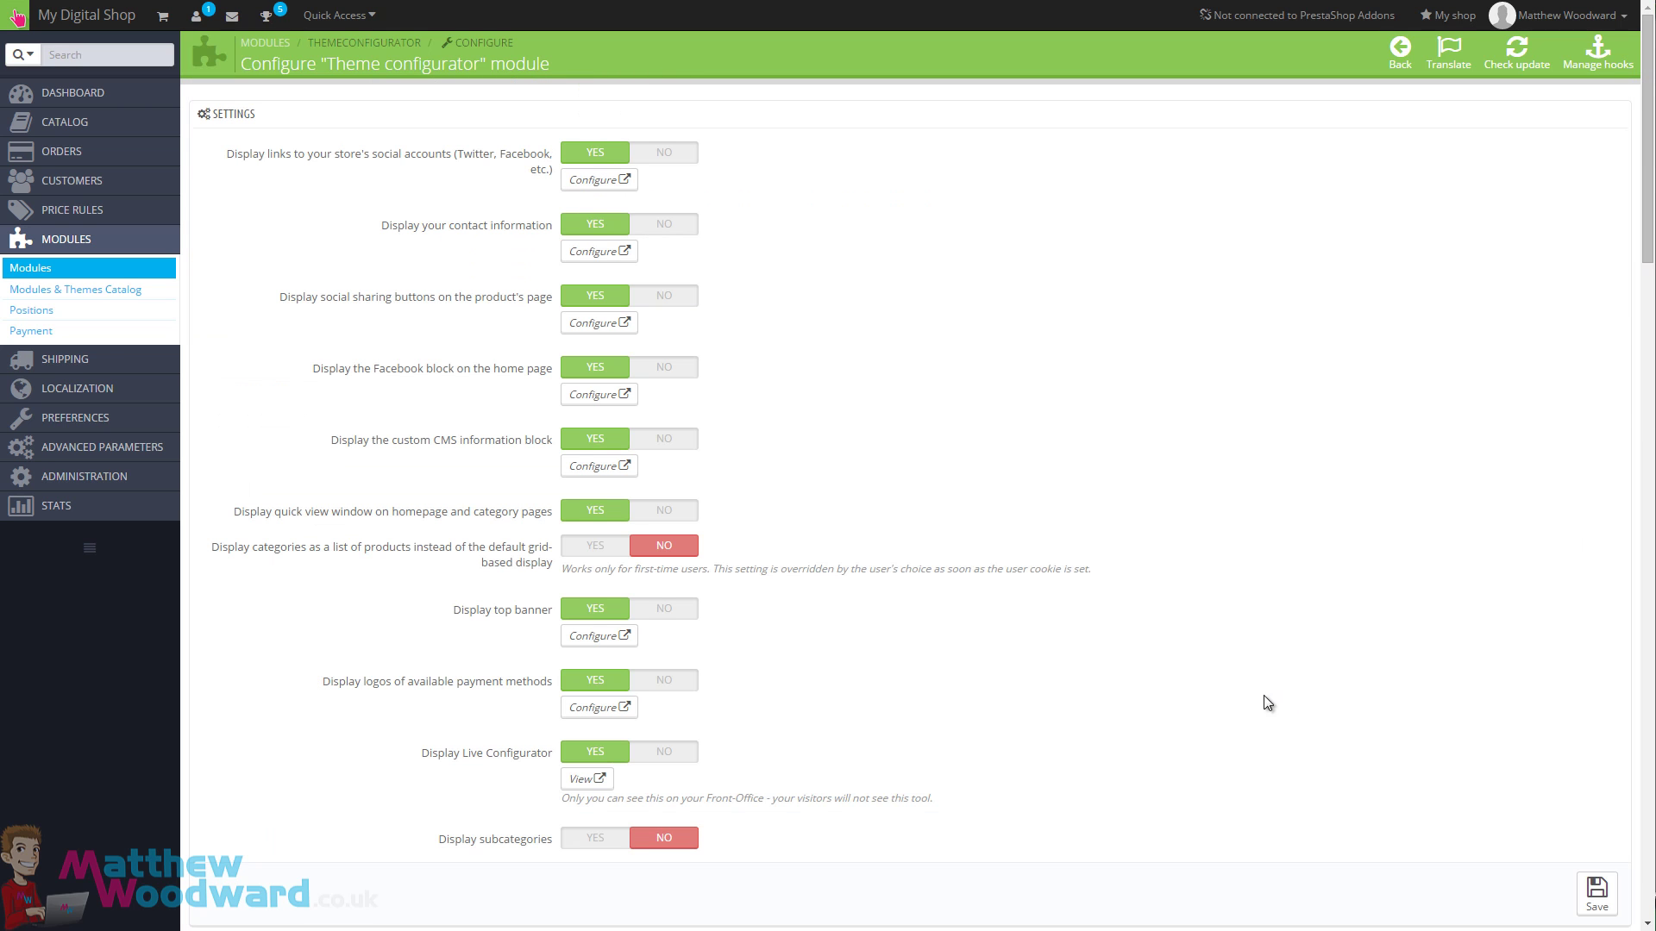
scroll(1126, 687, down, 15)
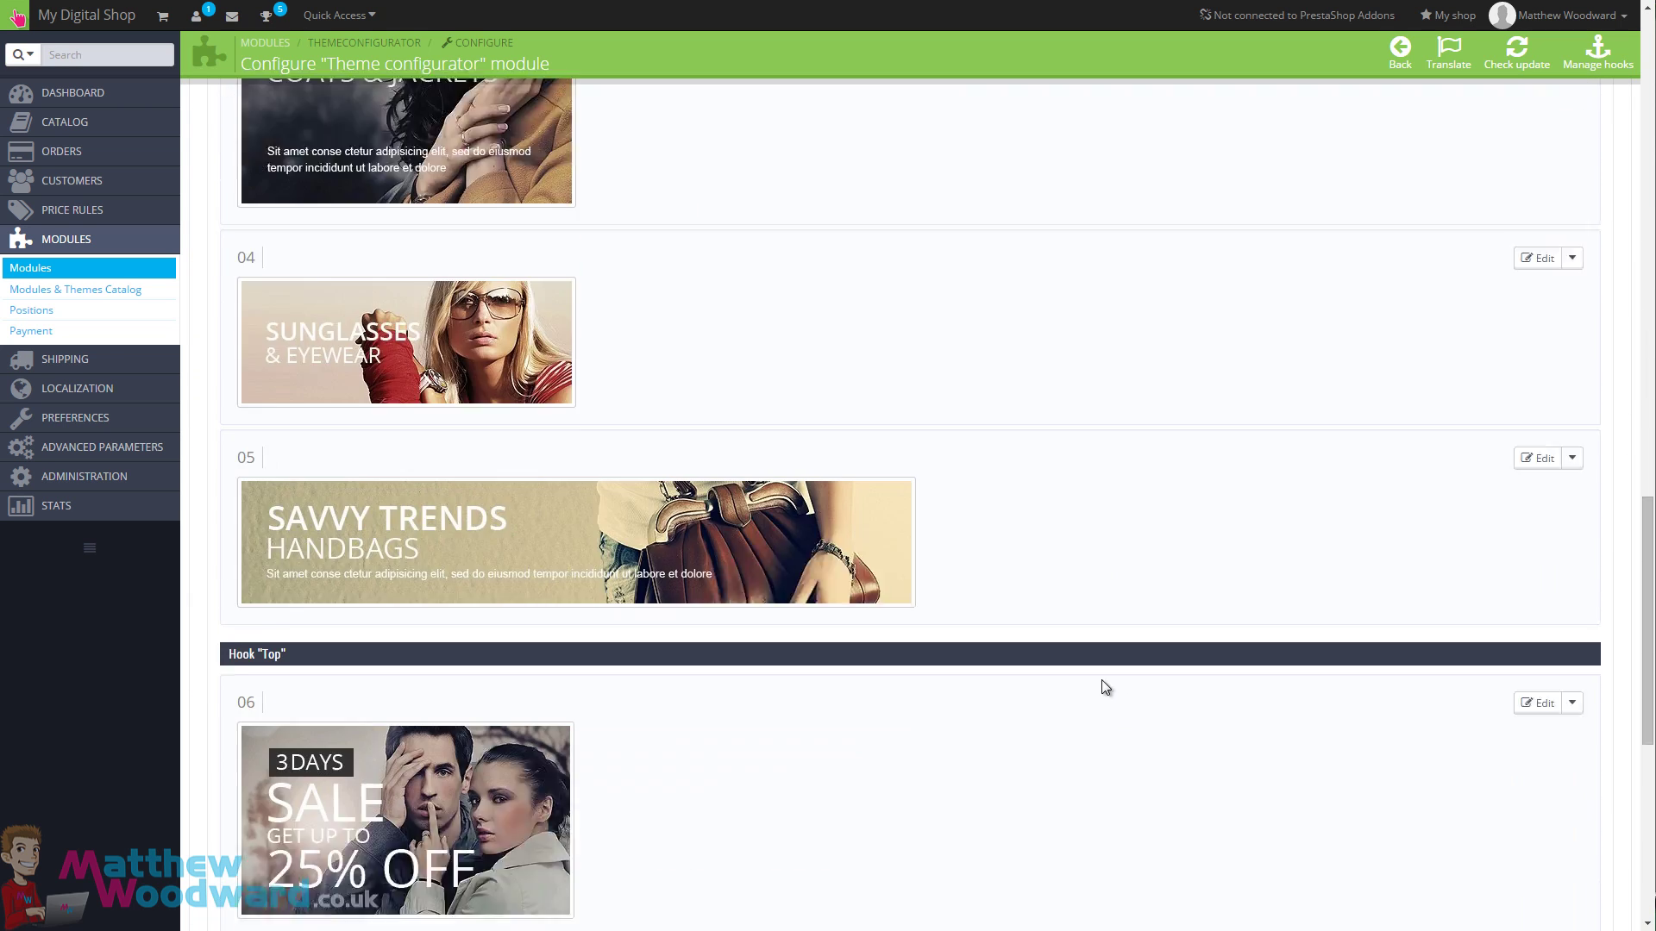
scroll(1107, 688, down, 7)
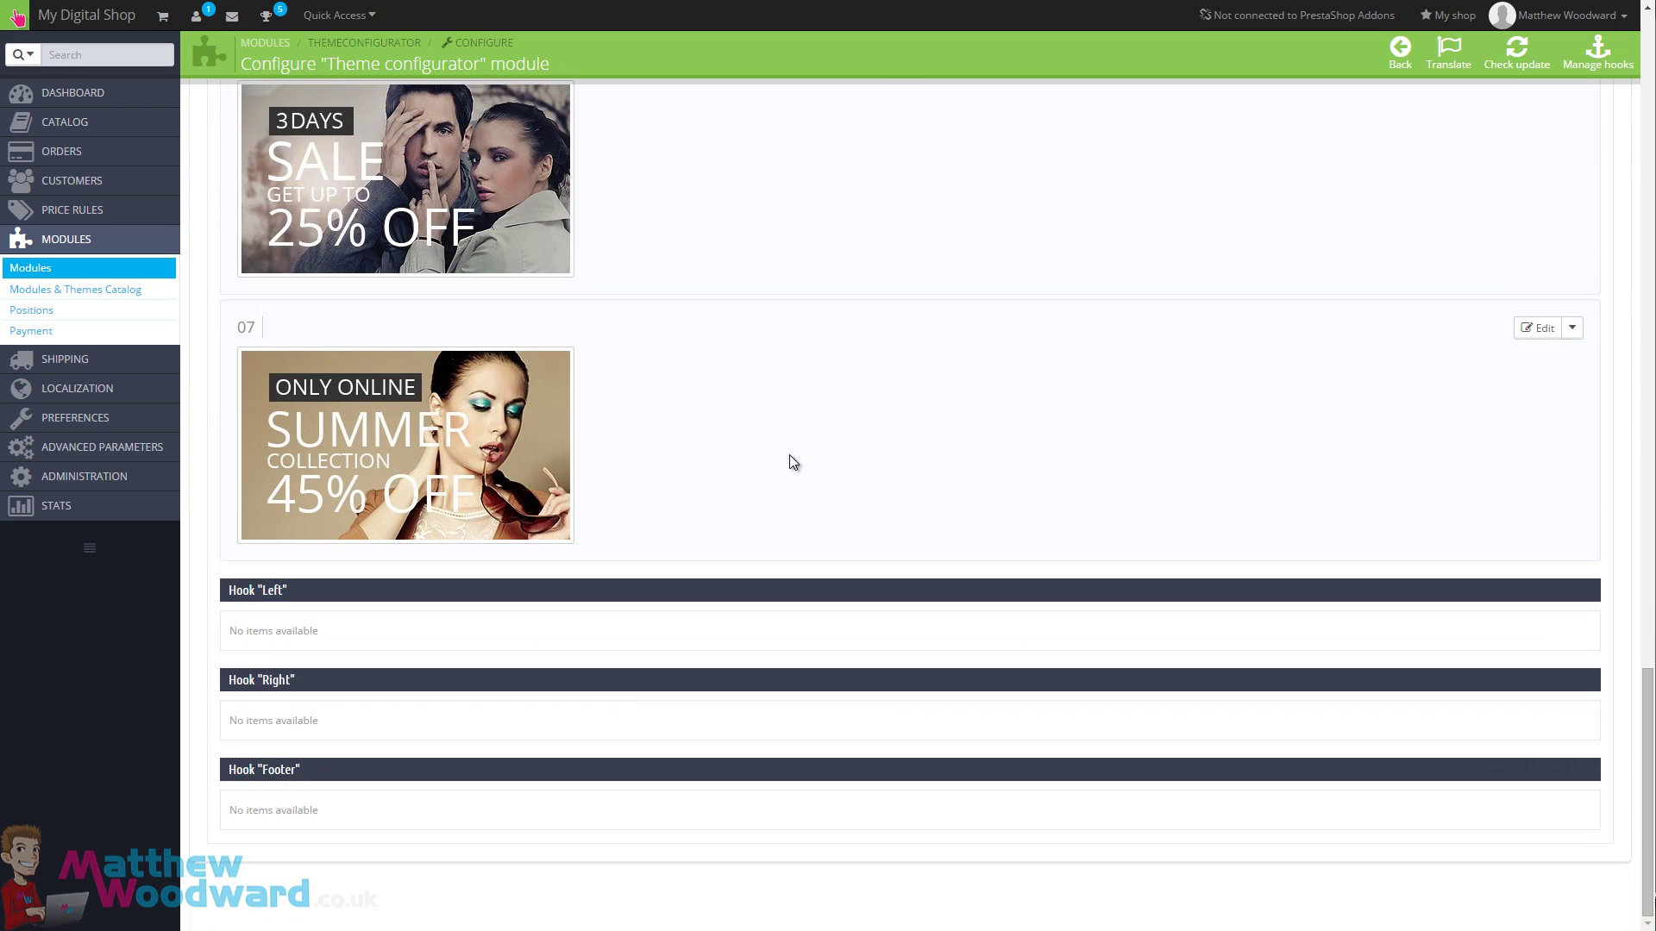
scroll(789, 456, up, 3)
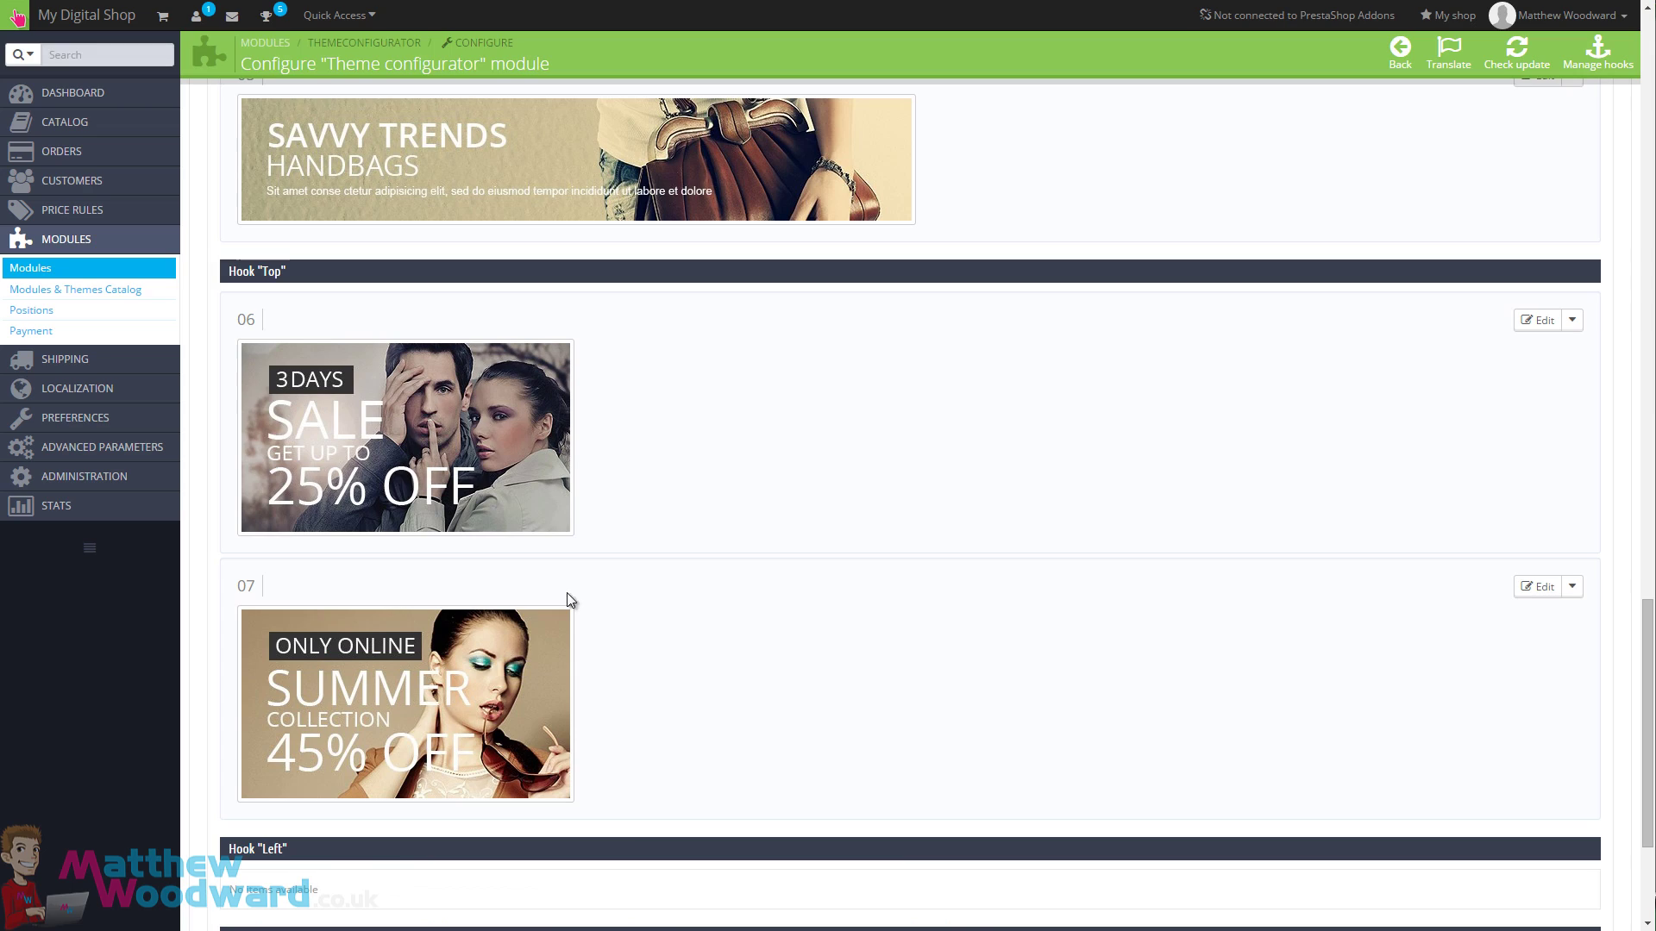
click(1537, 320)
scroll(832, 448, down, 3)
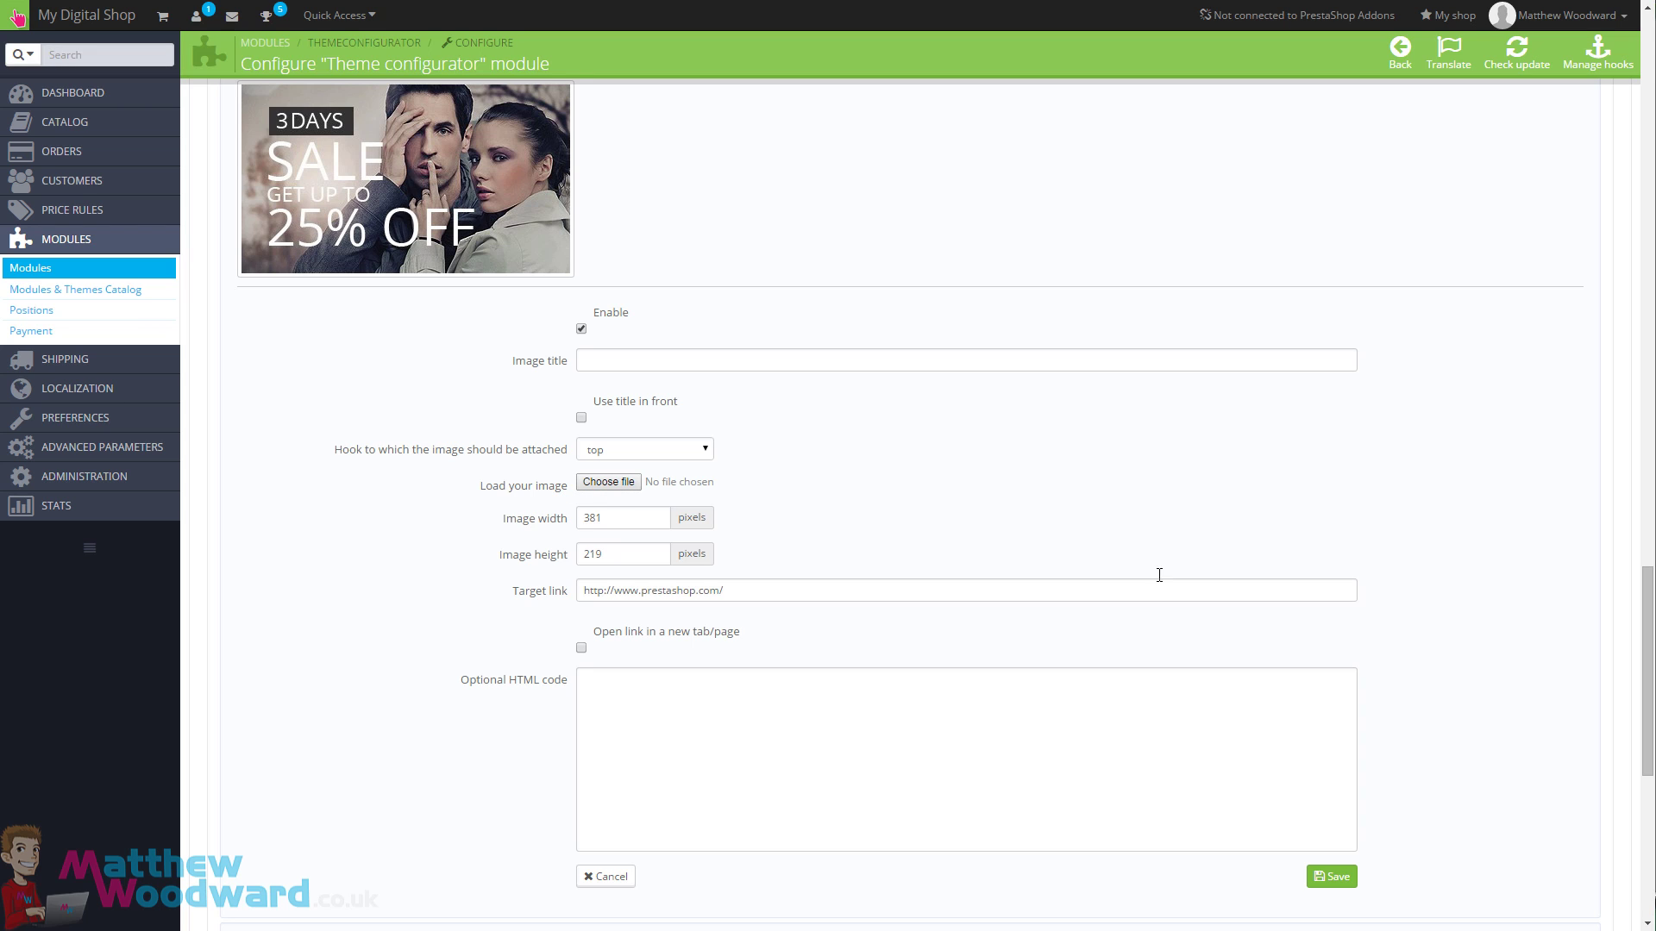
scroll(671, 458, down, 1)
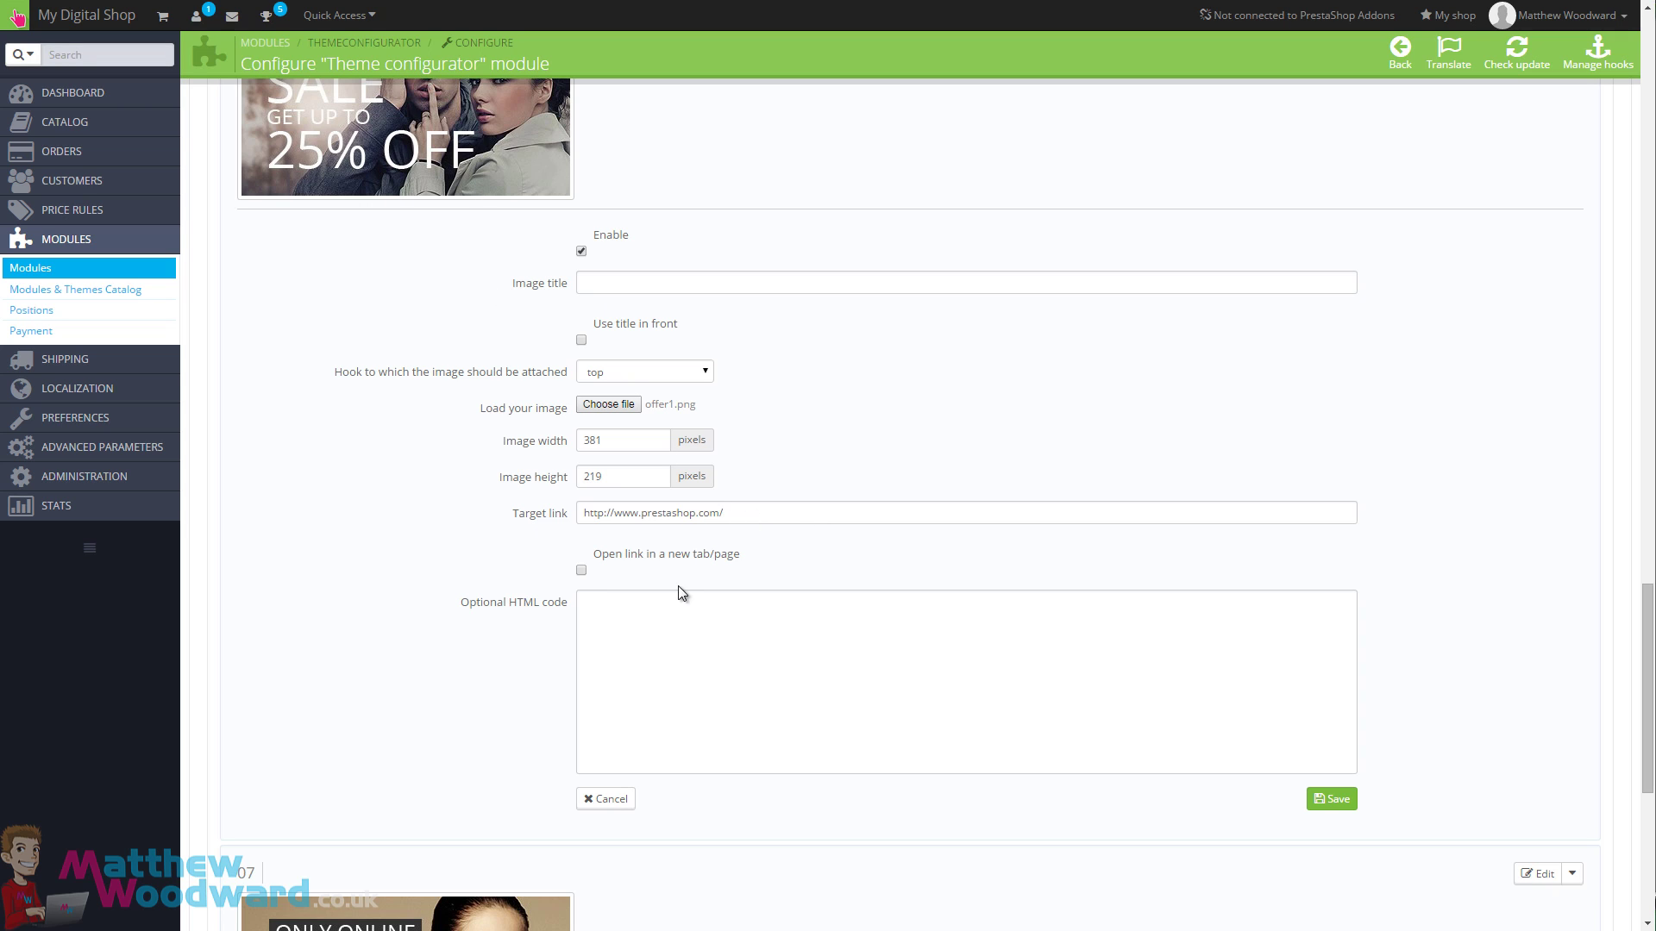
click(1332, 799)
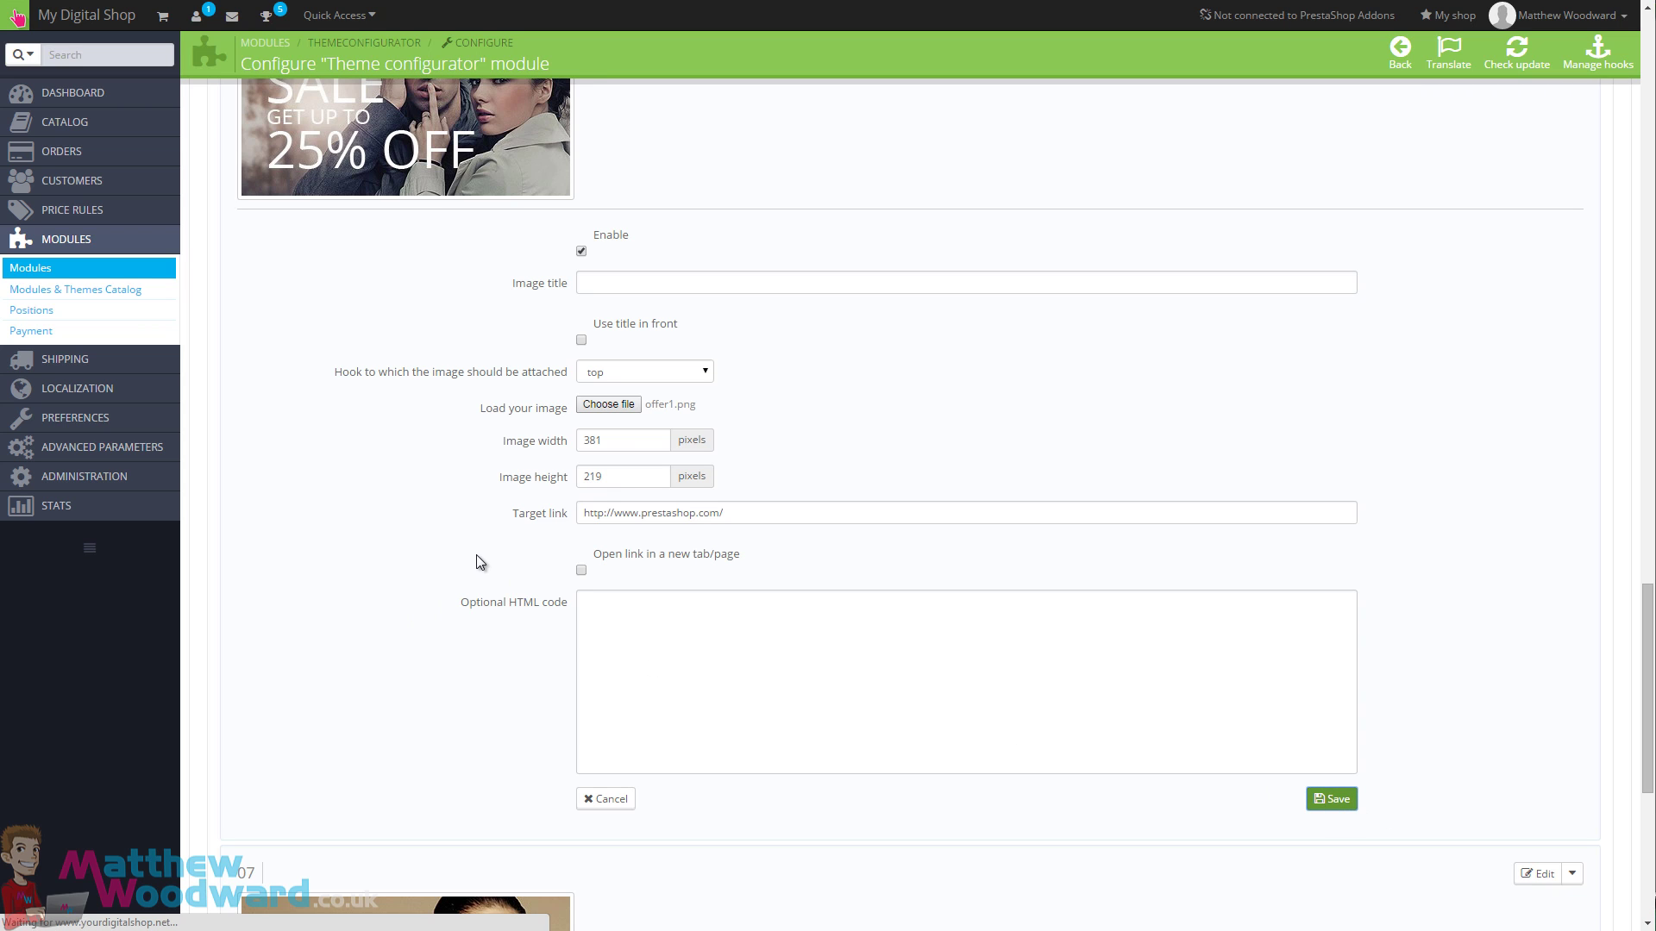
scroll(476, 561, up, 2)
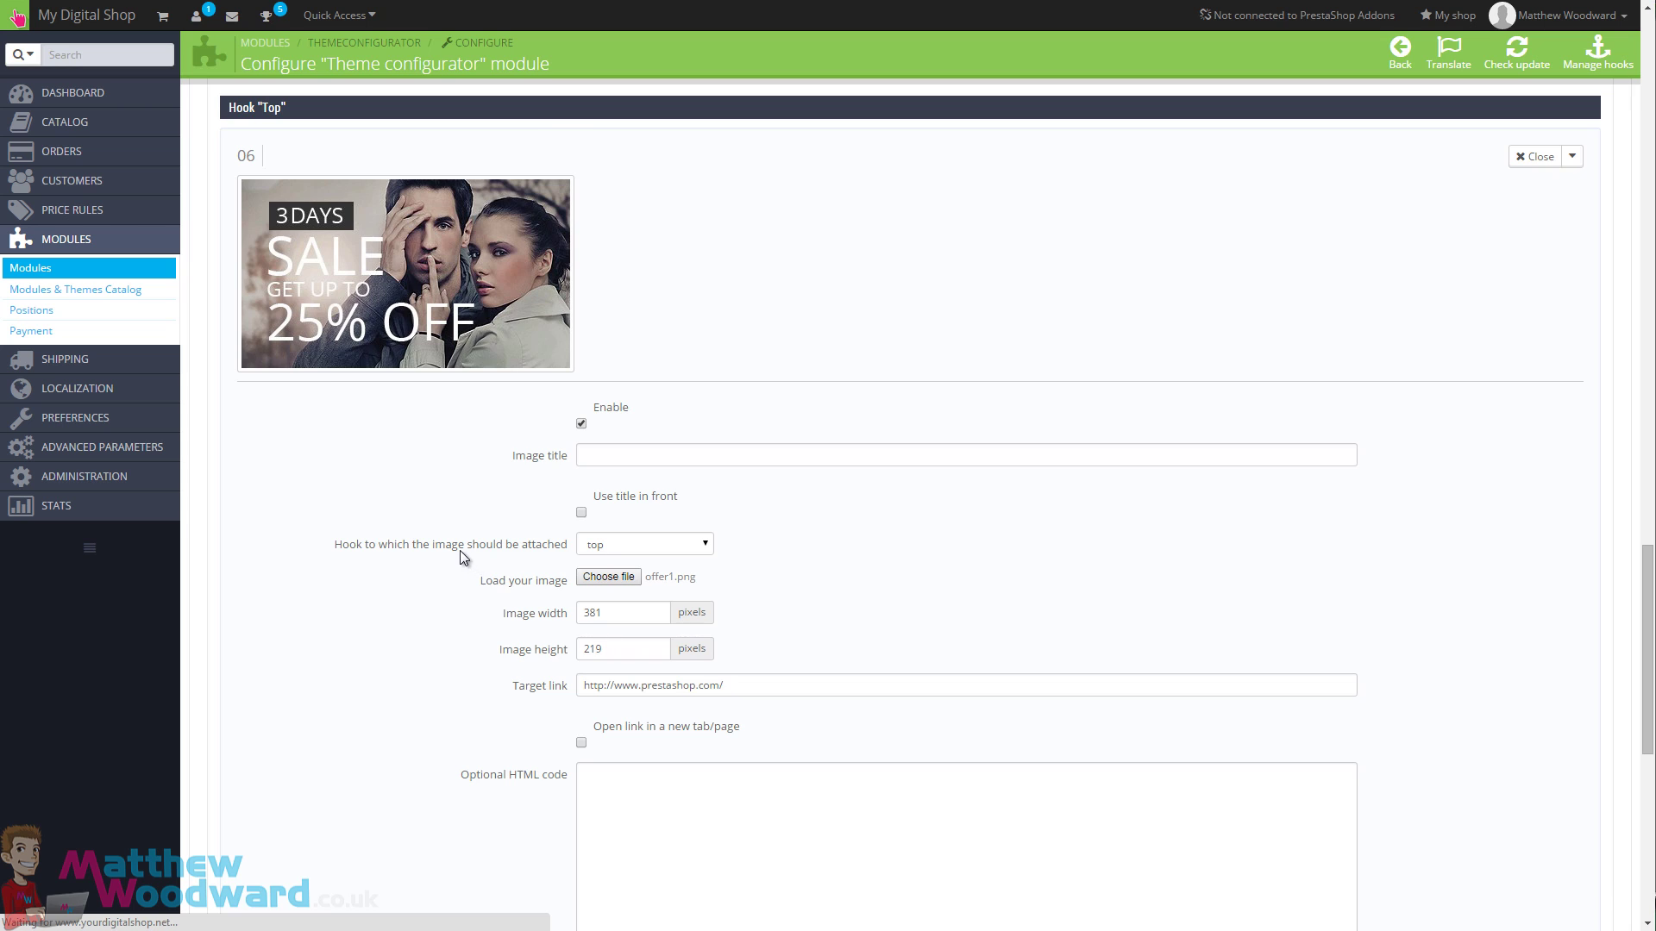
Replace the "Summer Collection" image, item 07 of the Top hook, with offer2.png and save the item.
scroll(435, 521, down, 5)
scroll(442, 517, down, 15)
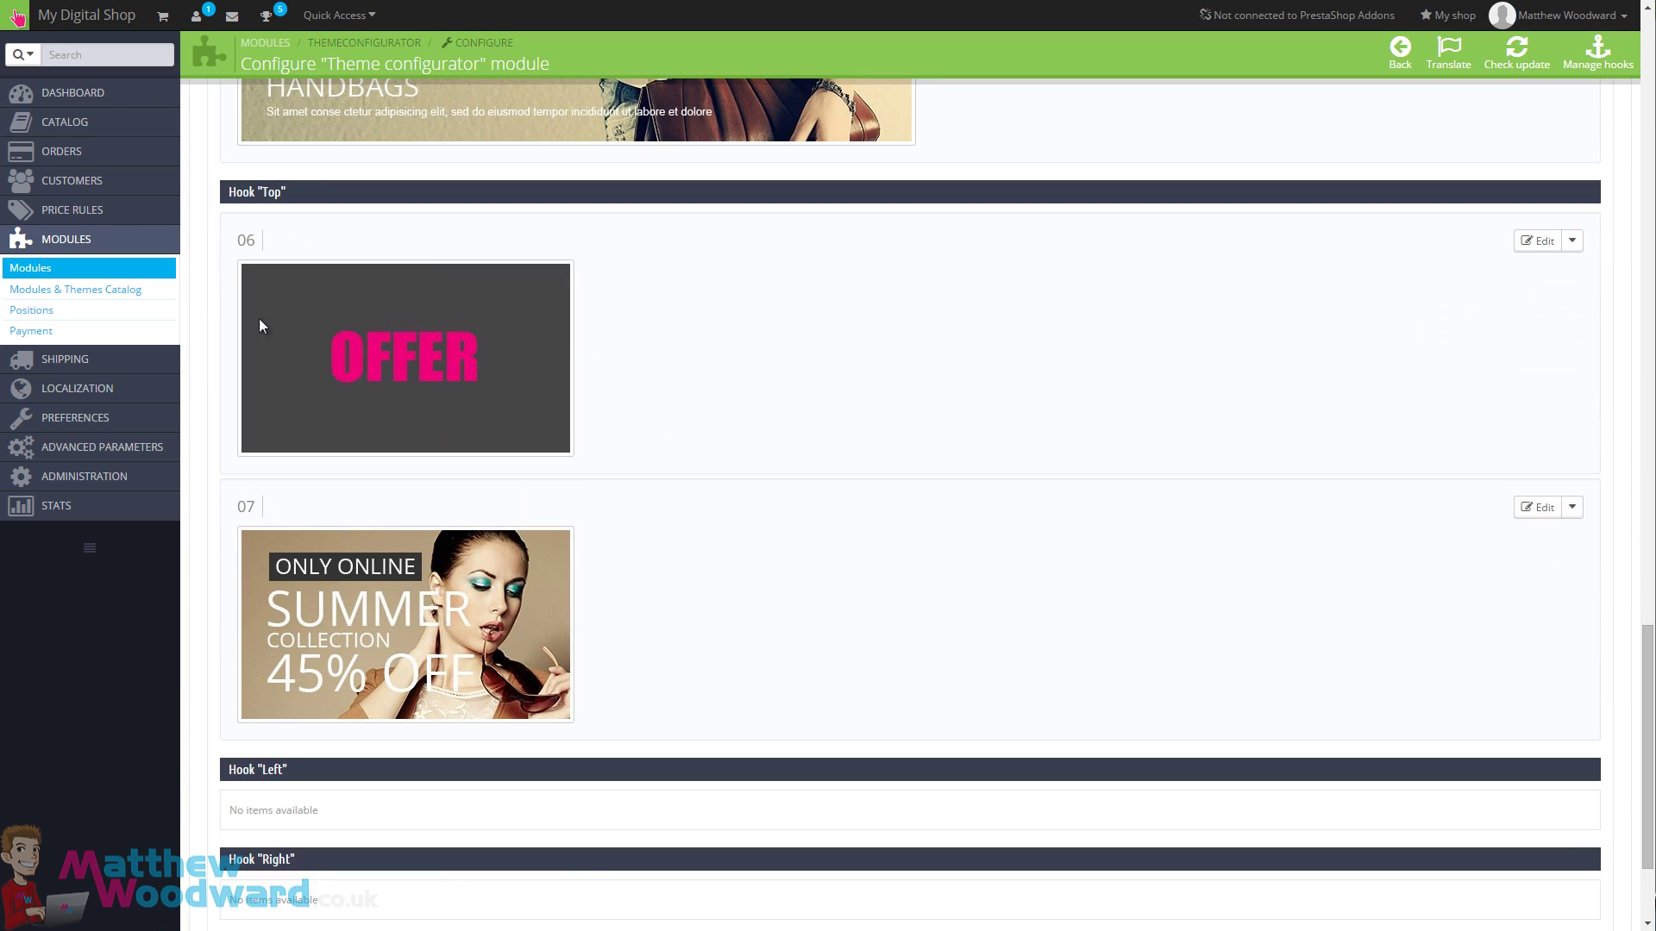
scroll(259, 325, down, 2)
click(1533, 335)
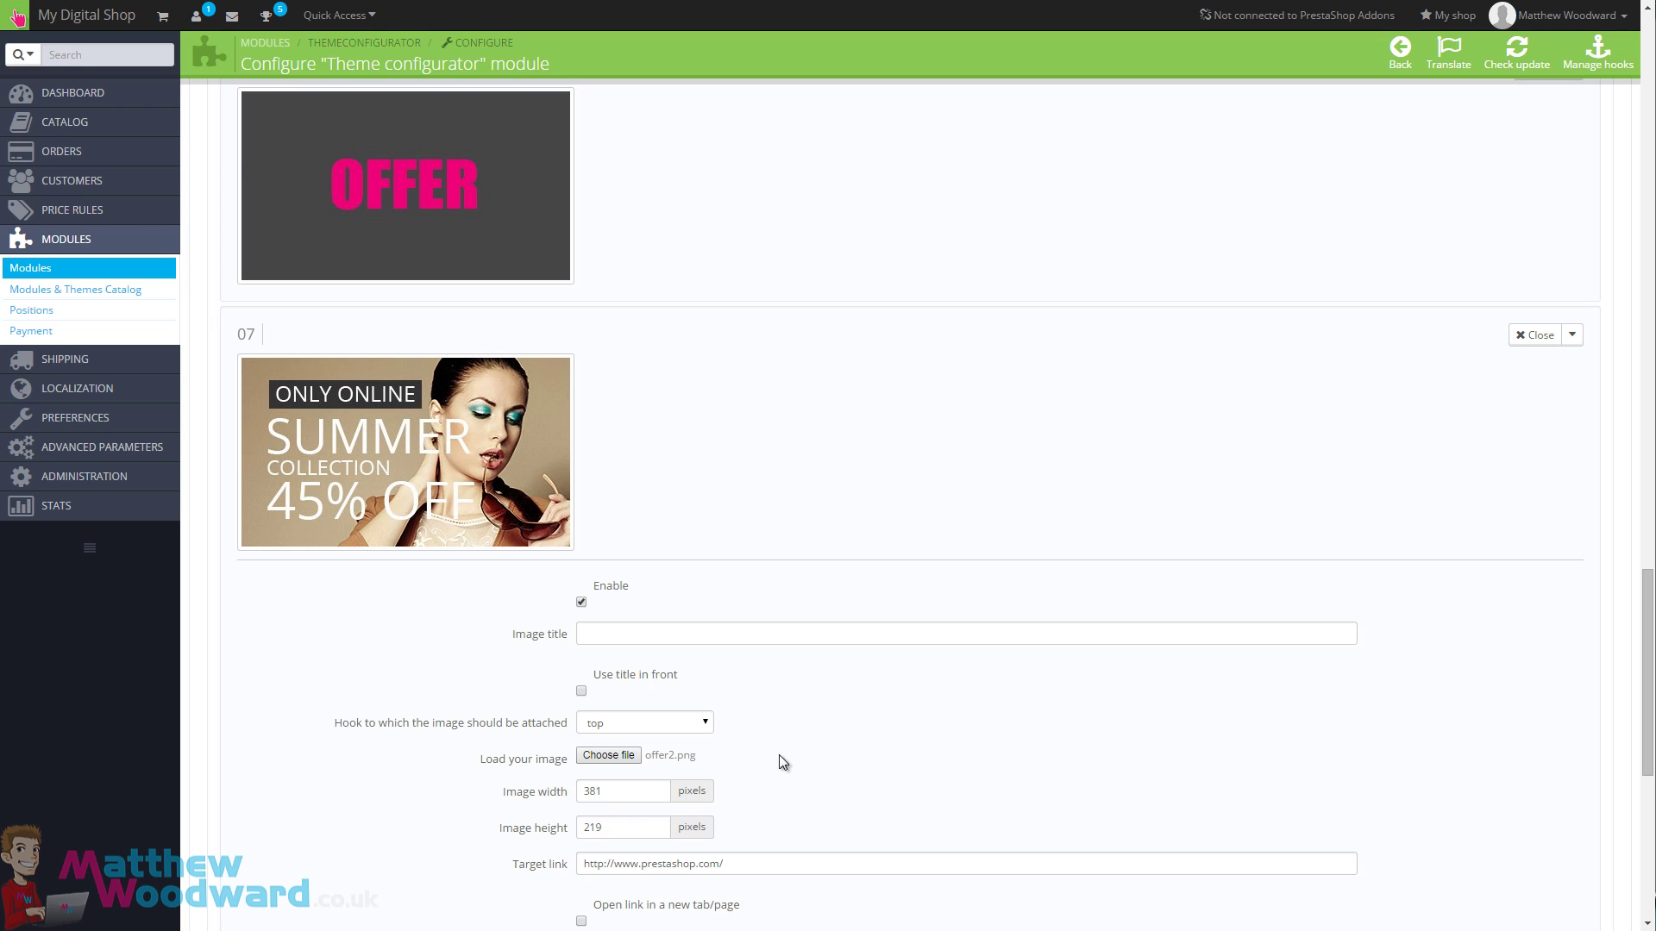
scroll(733, 690, down, 5)
click(1328, 520)
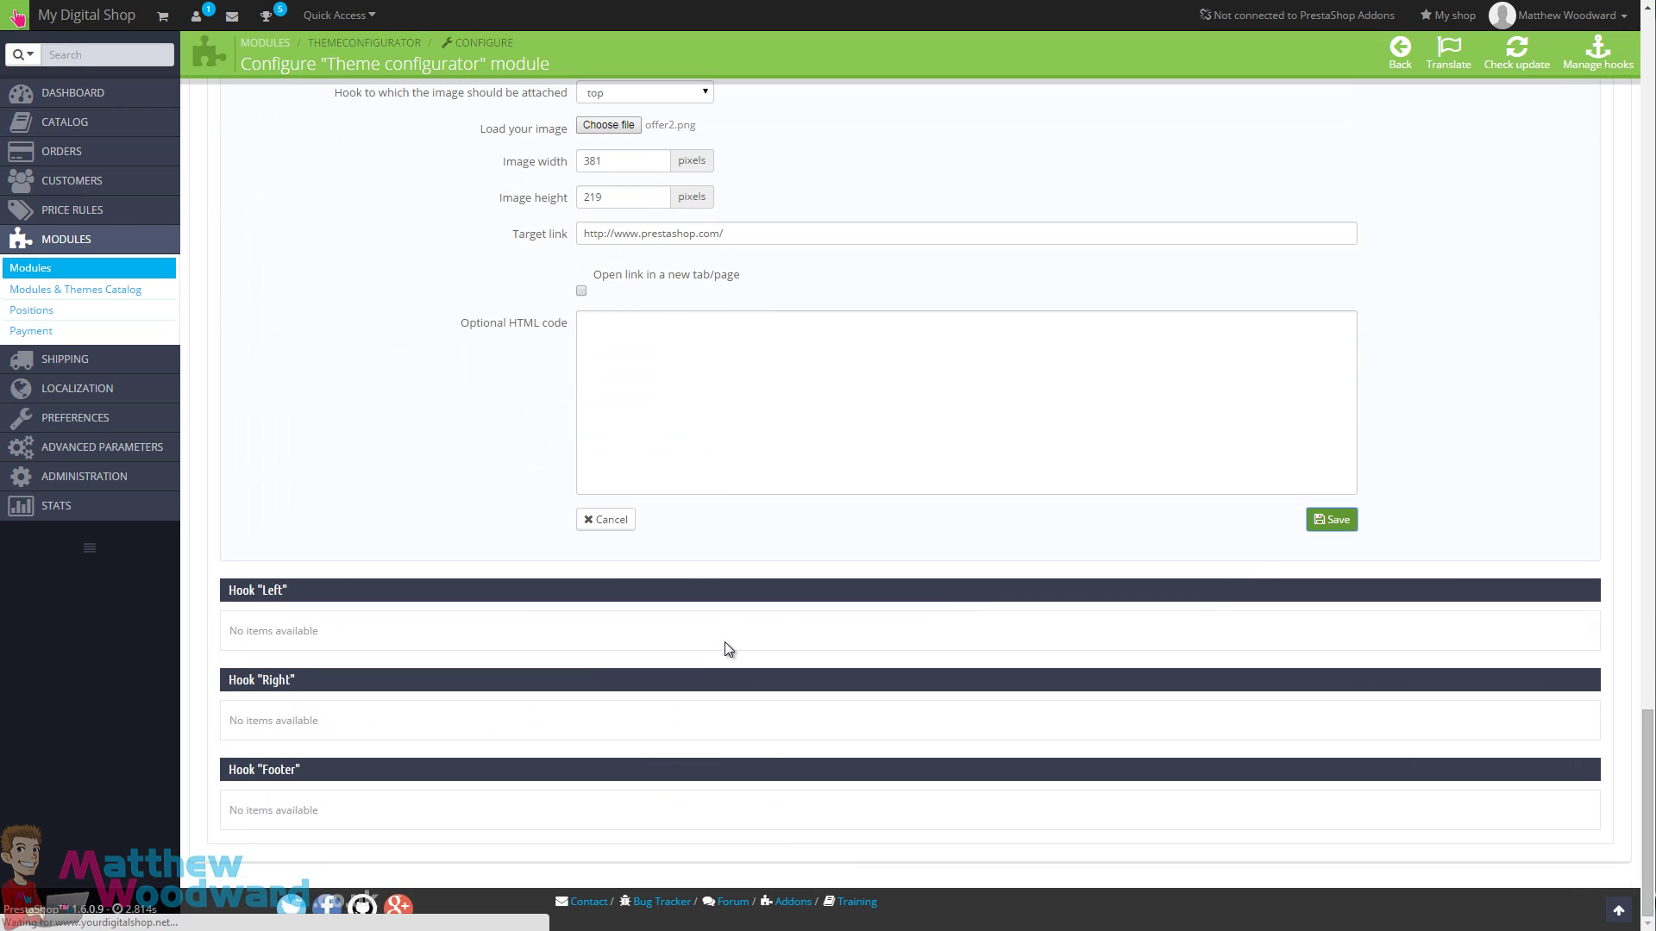
scroll(729, 655, up, 5)
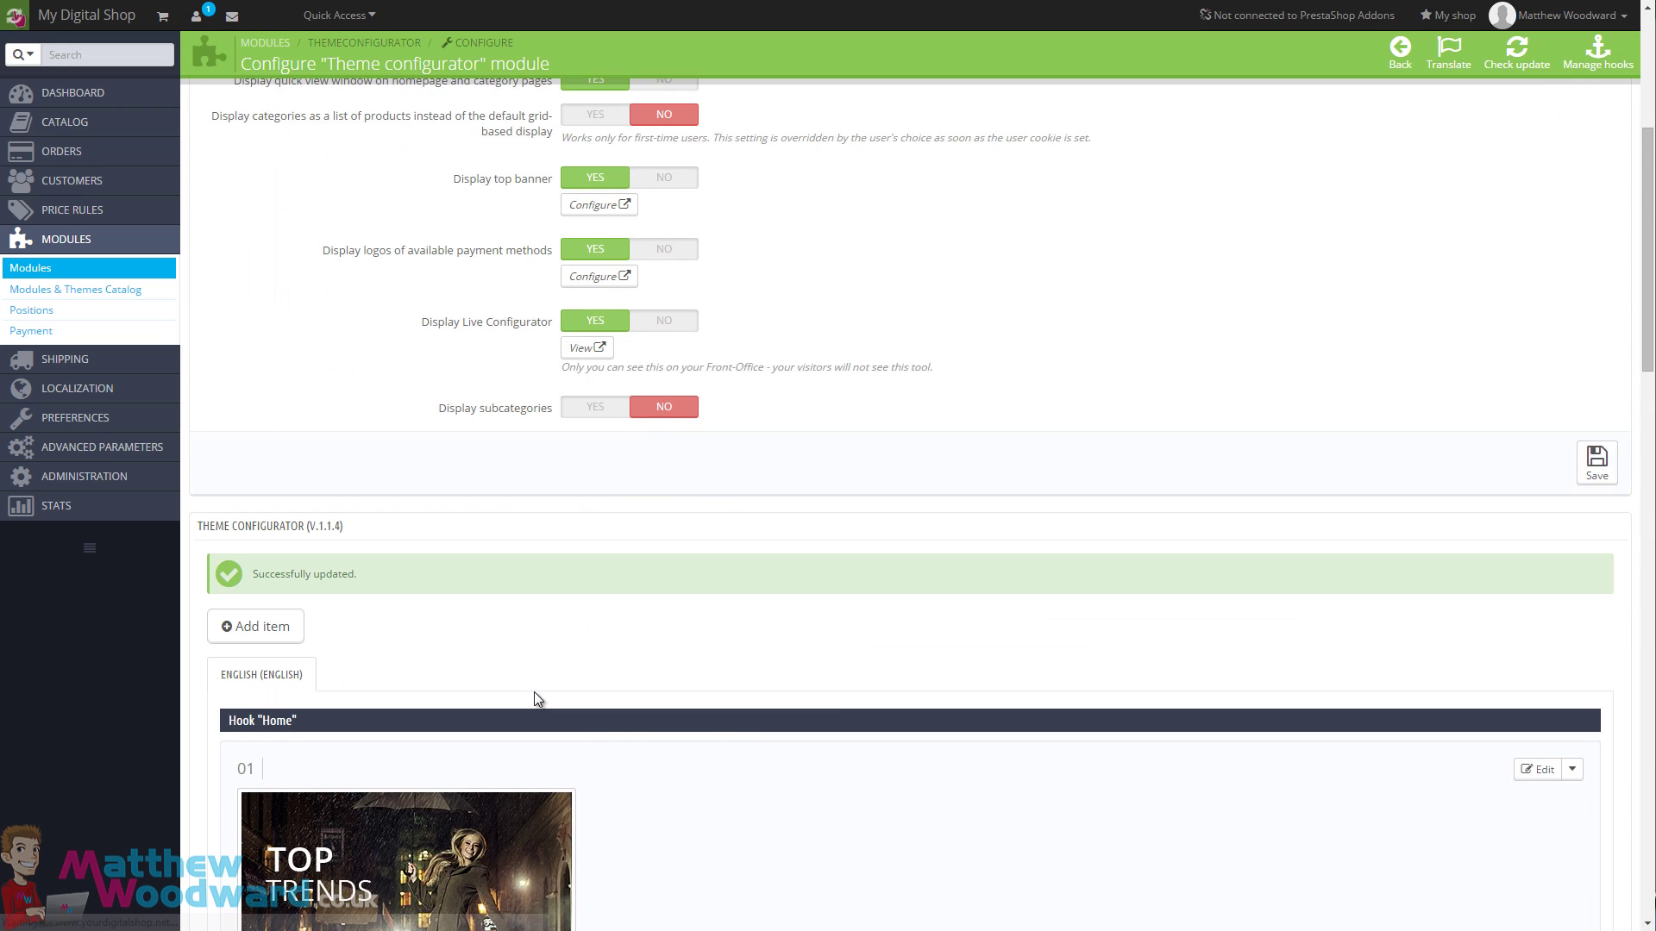
Check the new logo and offer banners on the storefront's home page and browse back through the slider images.
scroll(535, 697, down, 15)
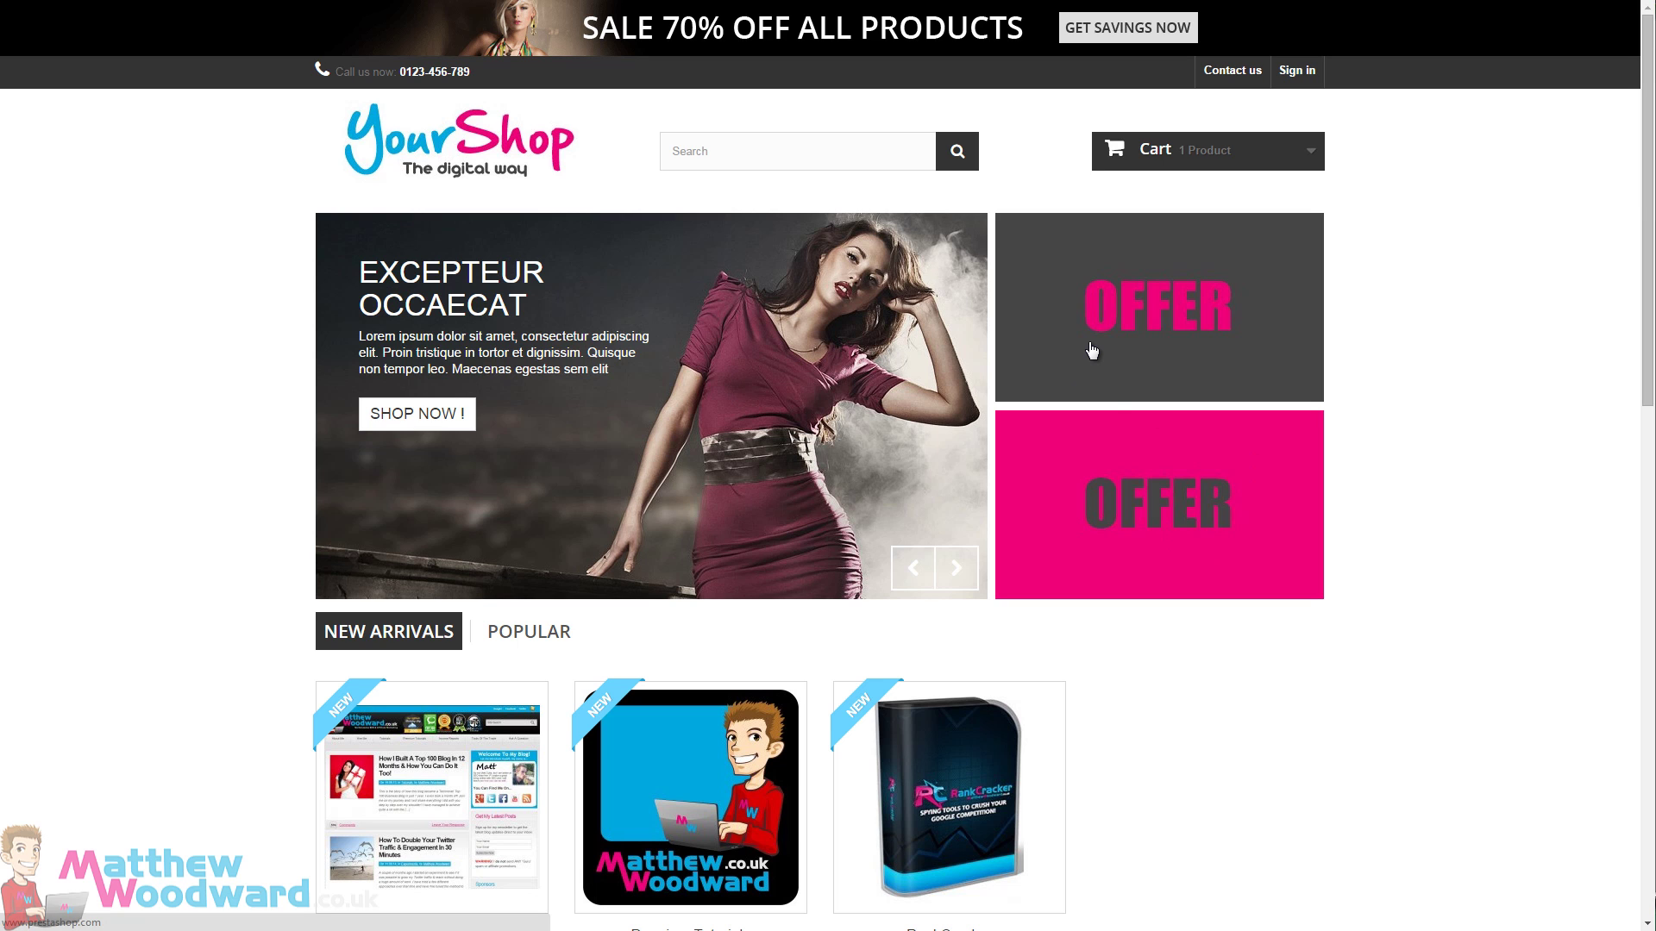
click(916, 568)
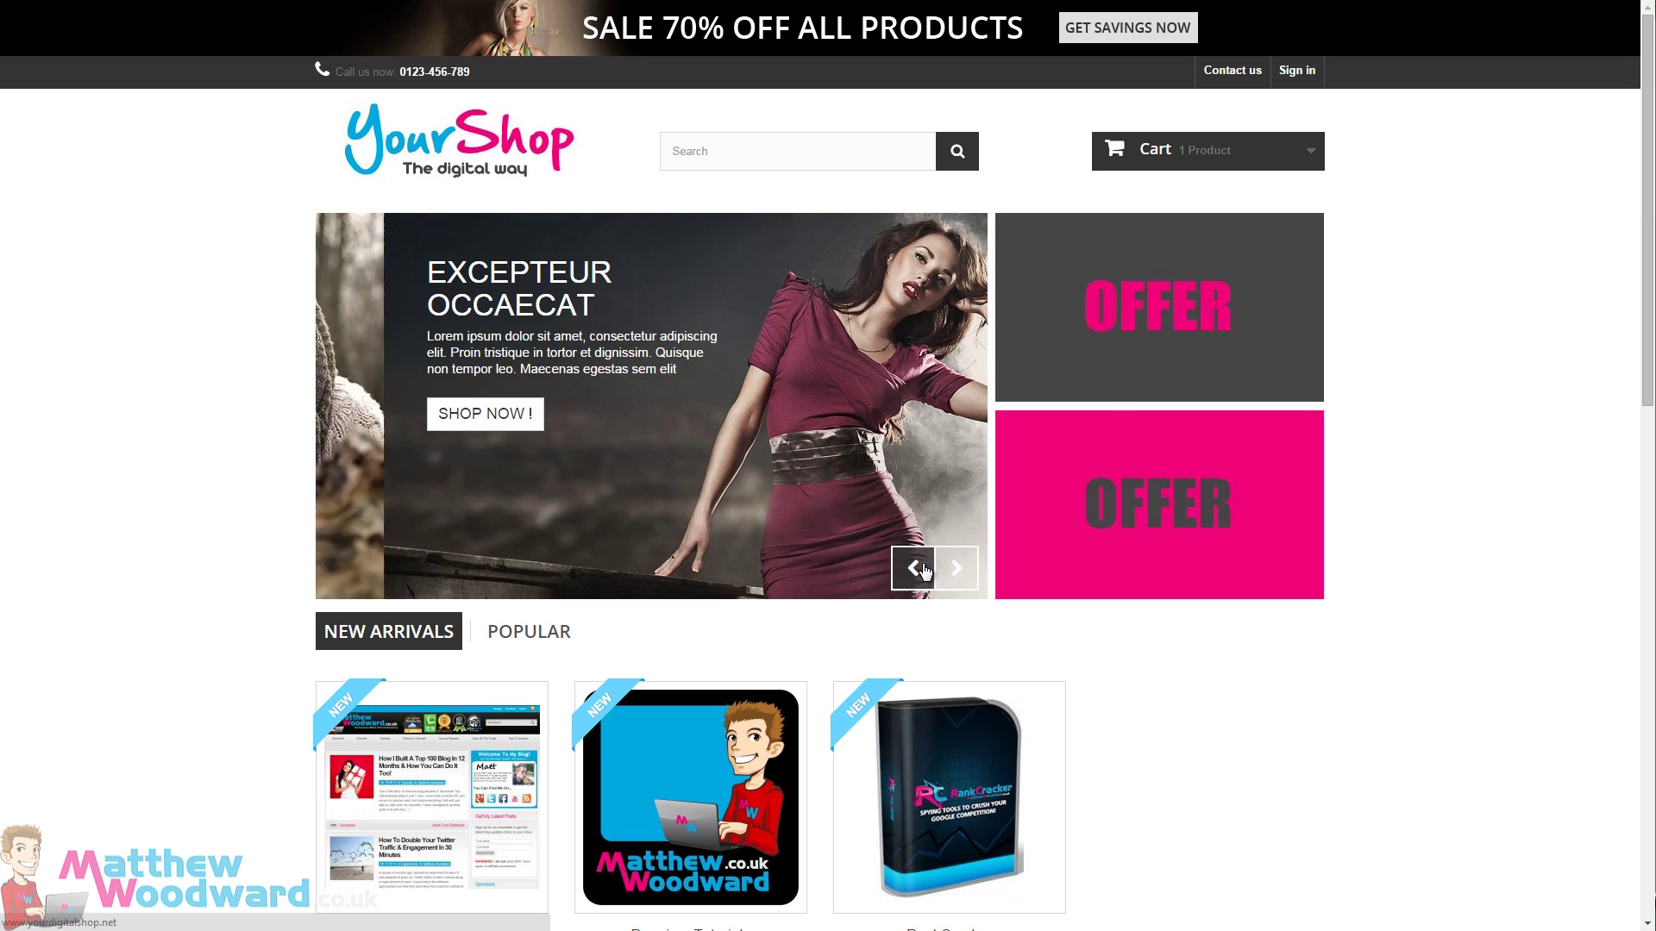
click(921, 568)
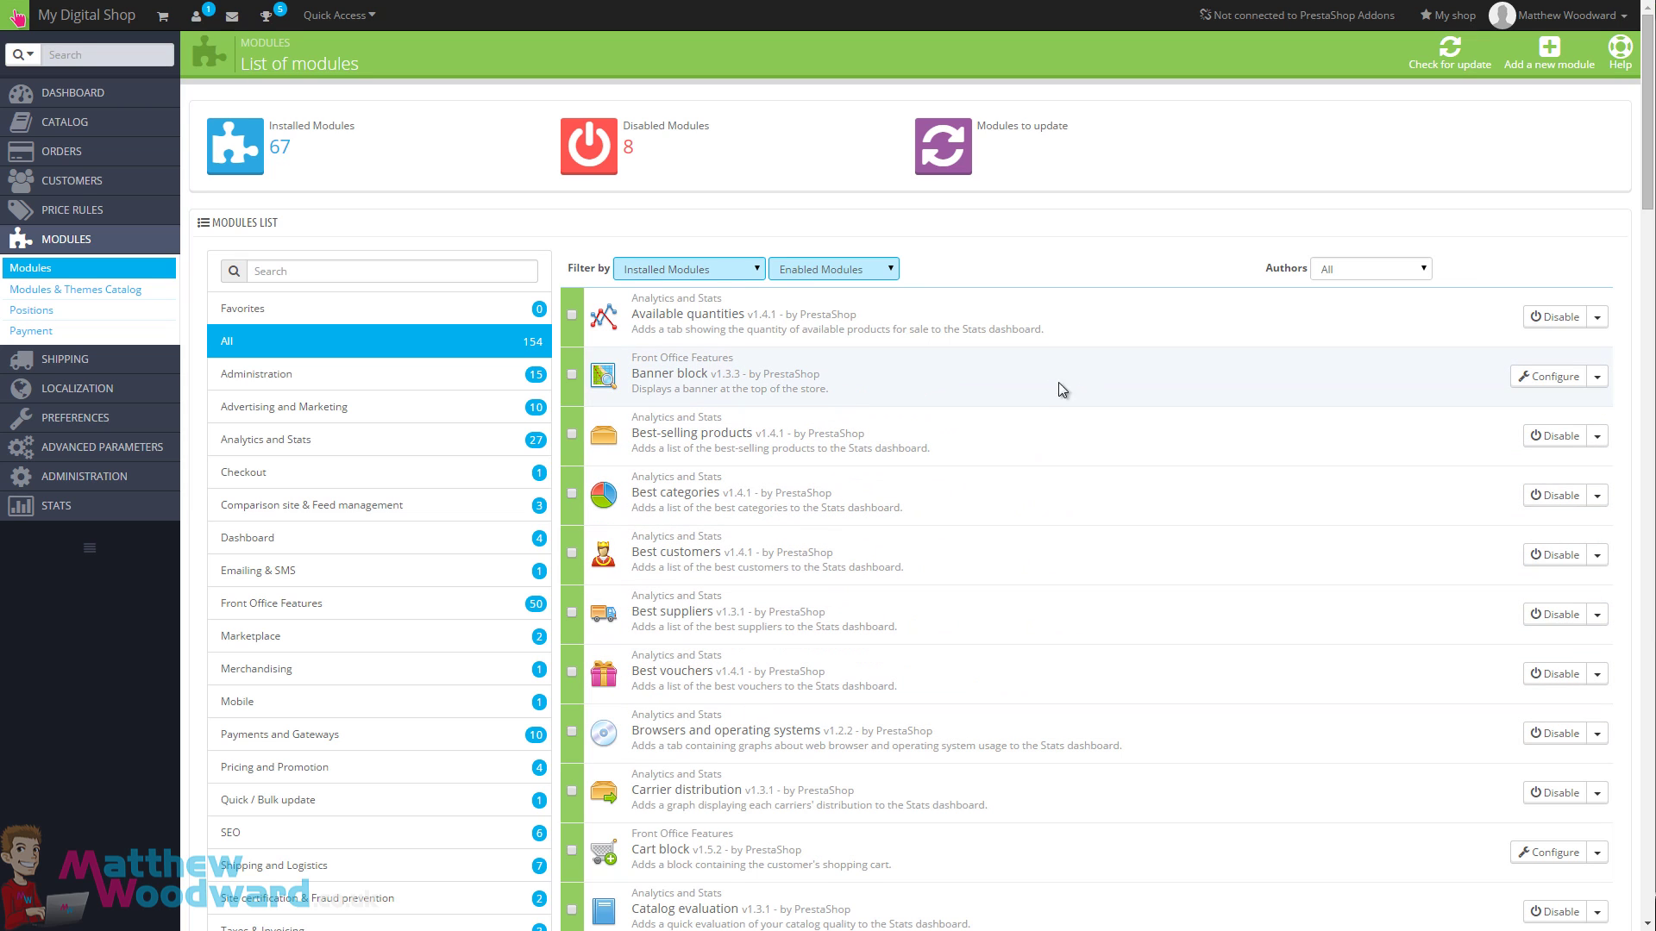
Open the Banner block module's configuration separately and look over the storefront's home page down to the category banners.
right_click(1547, 381)
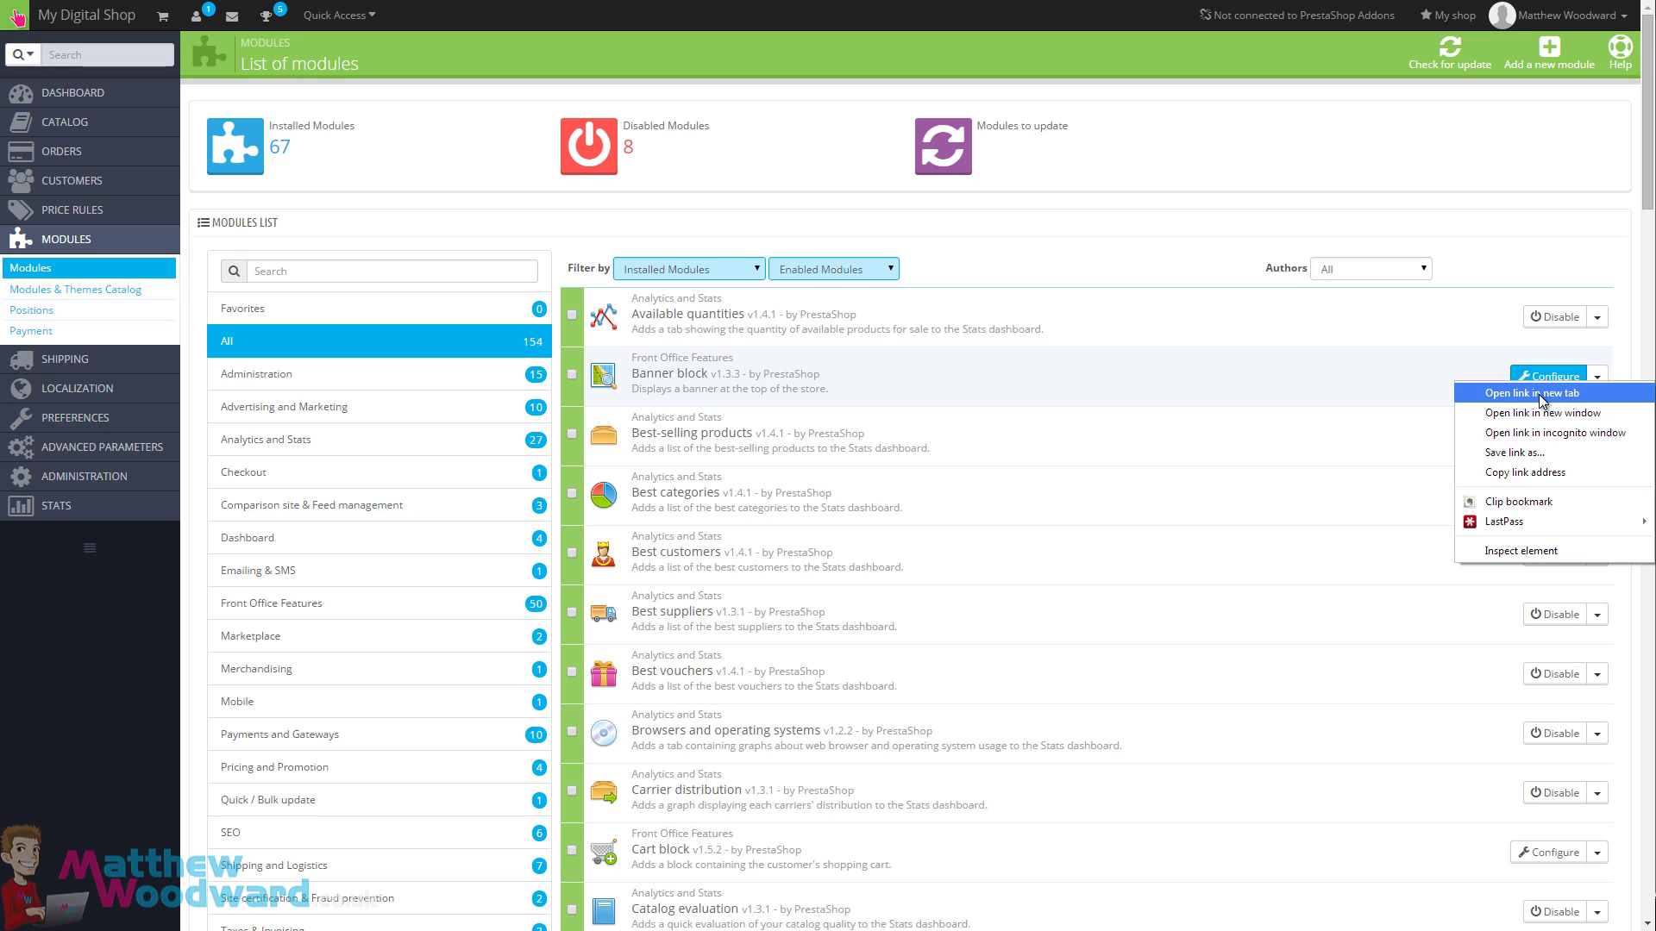
click(1541, 395)
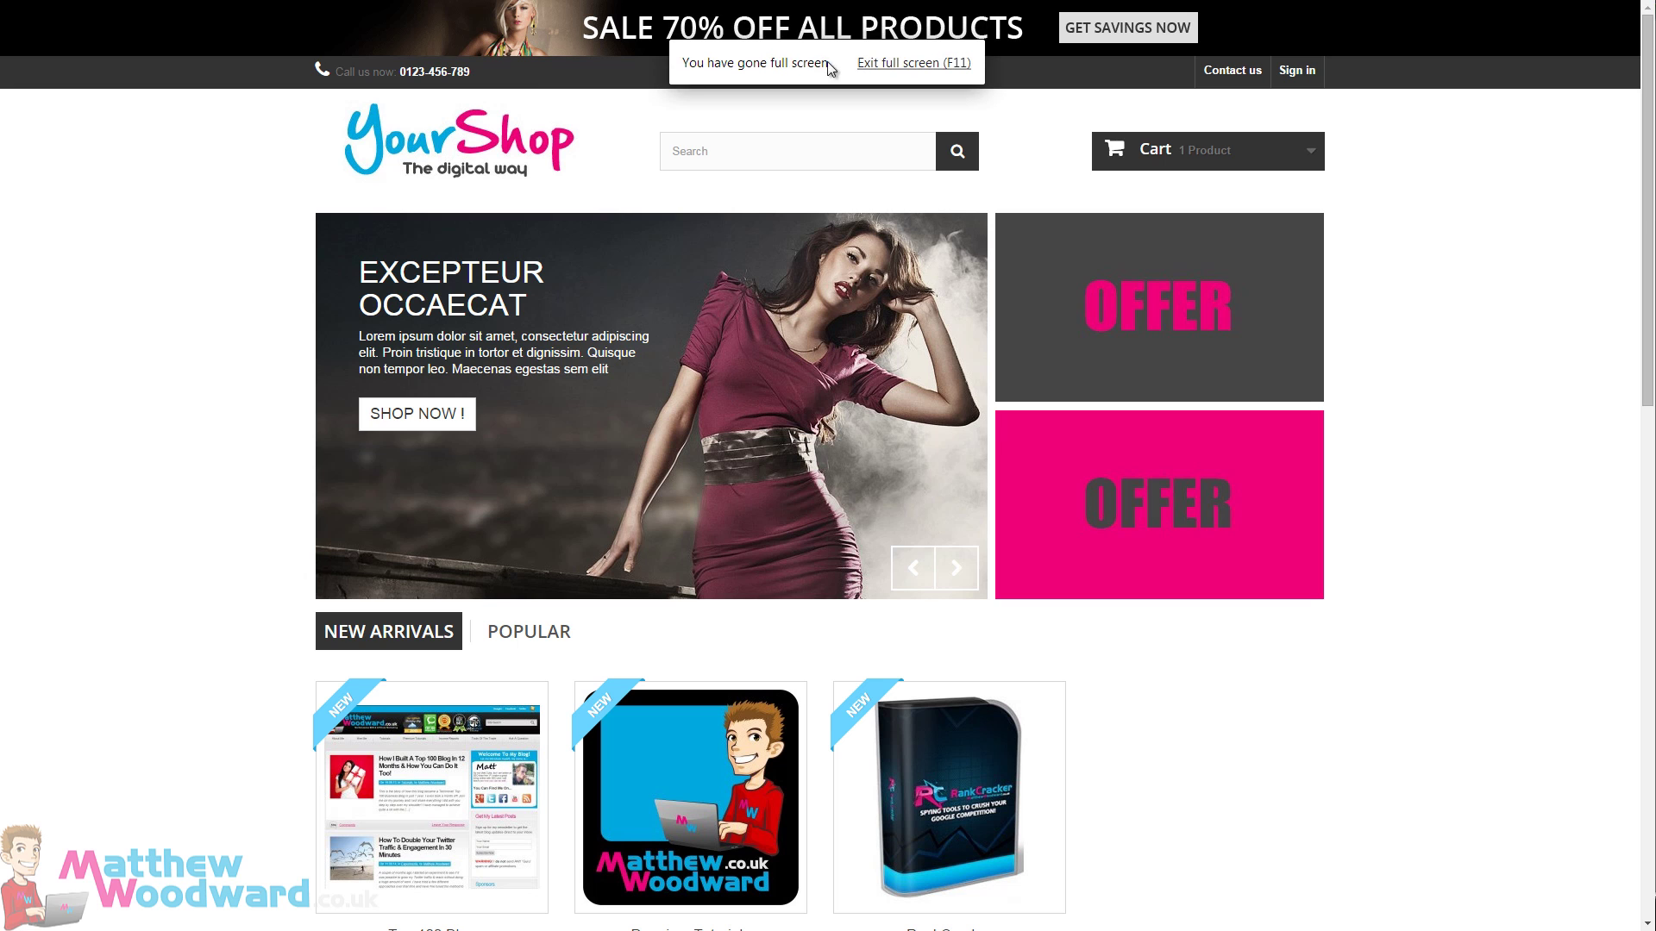
scroll(1213, 614, down, 4)
scroll(1213, 614, down, 6)
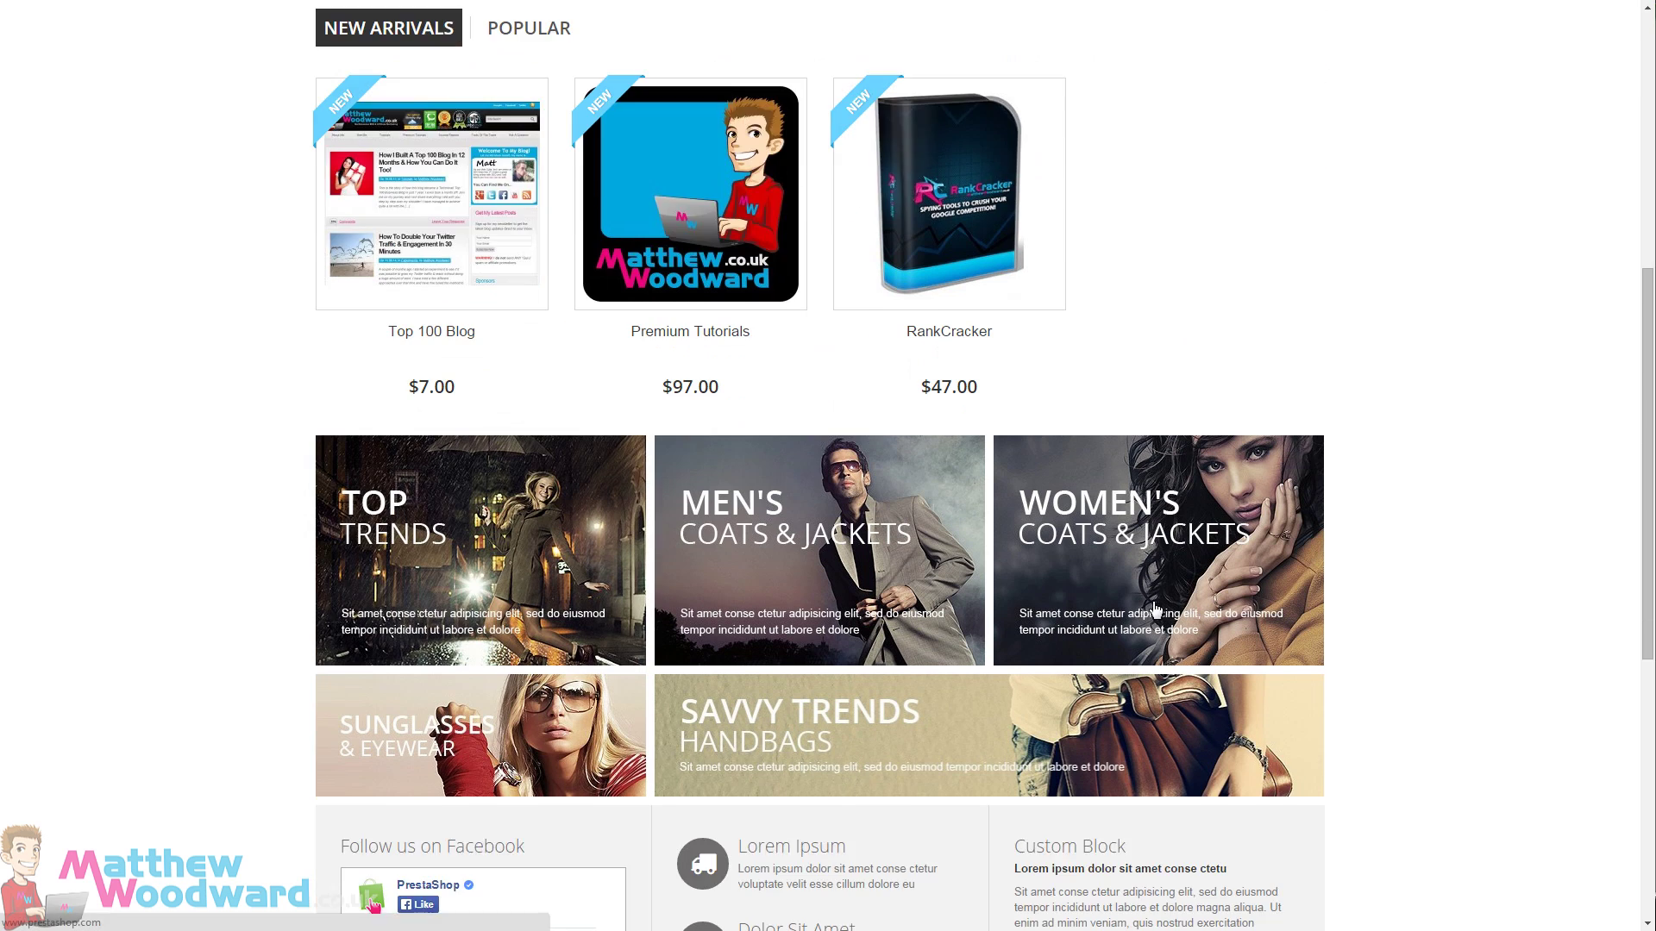
scroll(731, 703, up, 2)
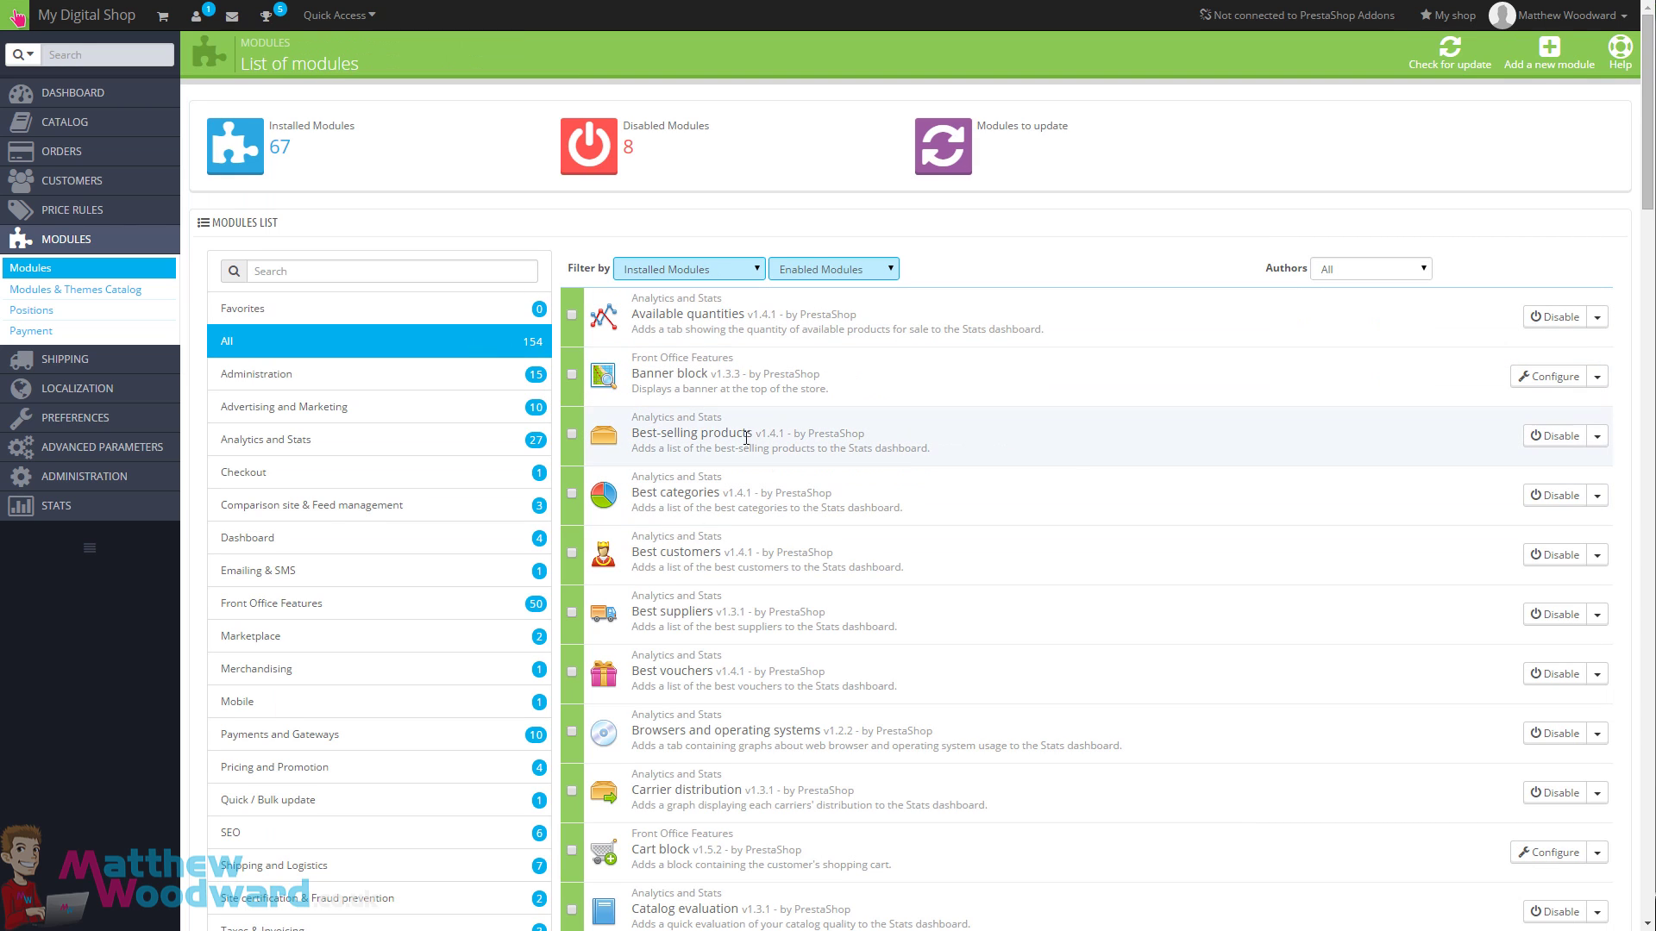
Look through the installed modules and view the Popular products on the storefront's home page.
scroll(824, 655, down, 2)
scroll(809, 459, down, 4)
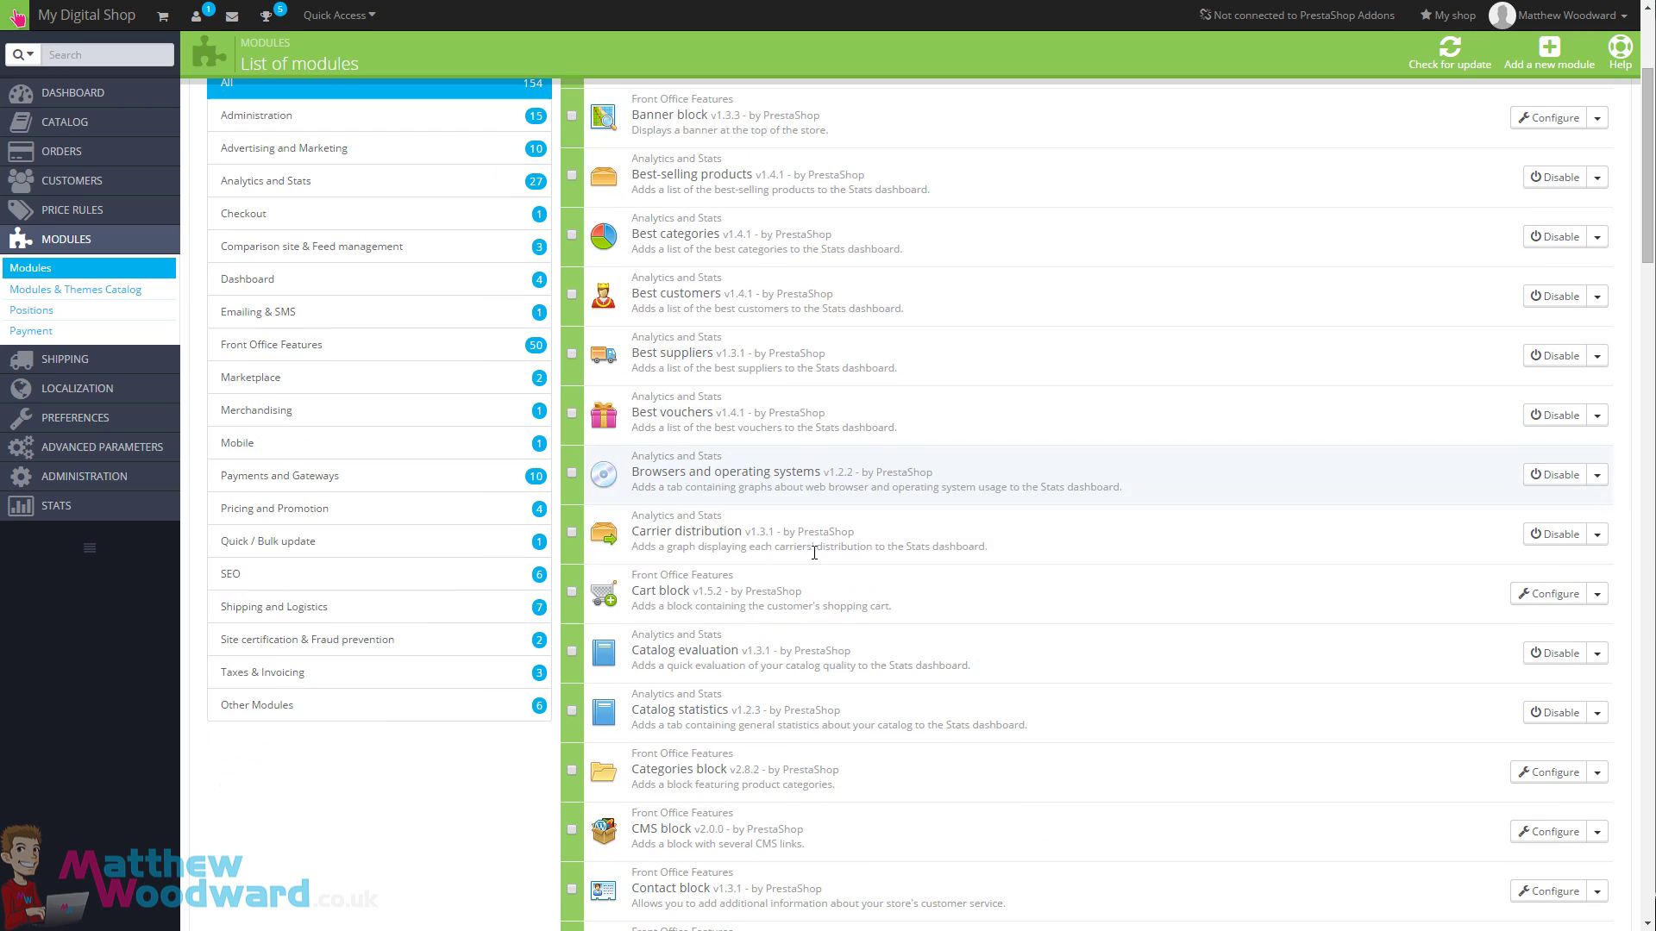
scroll(809, 459, down, 7)
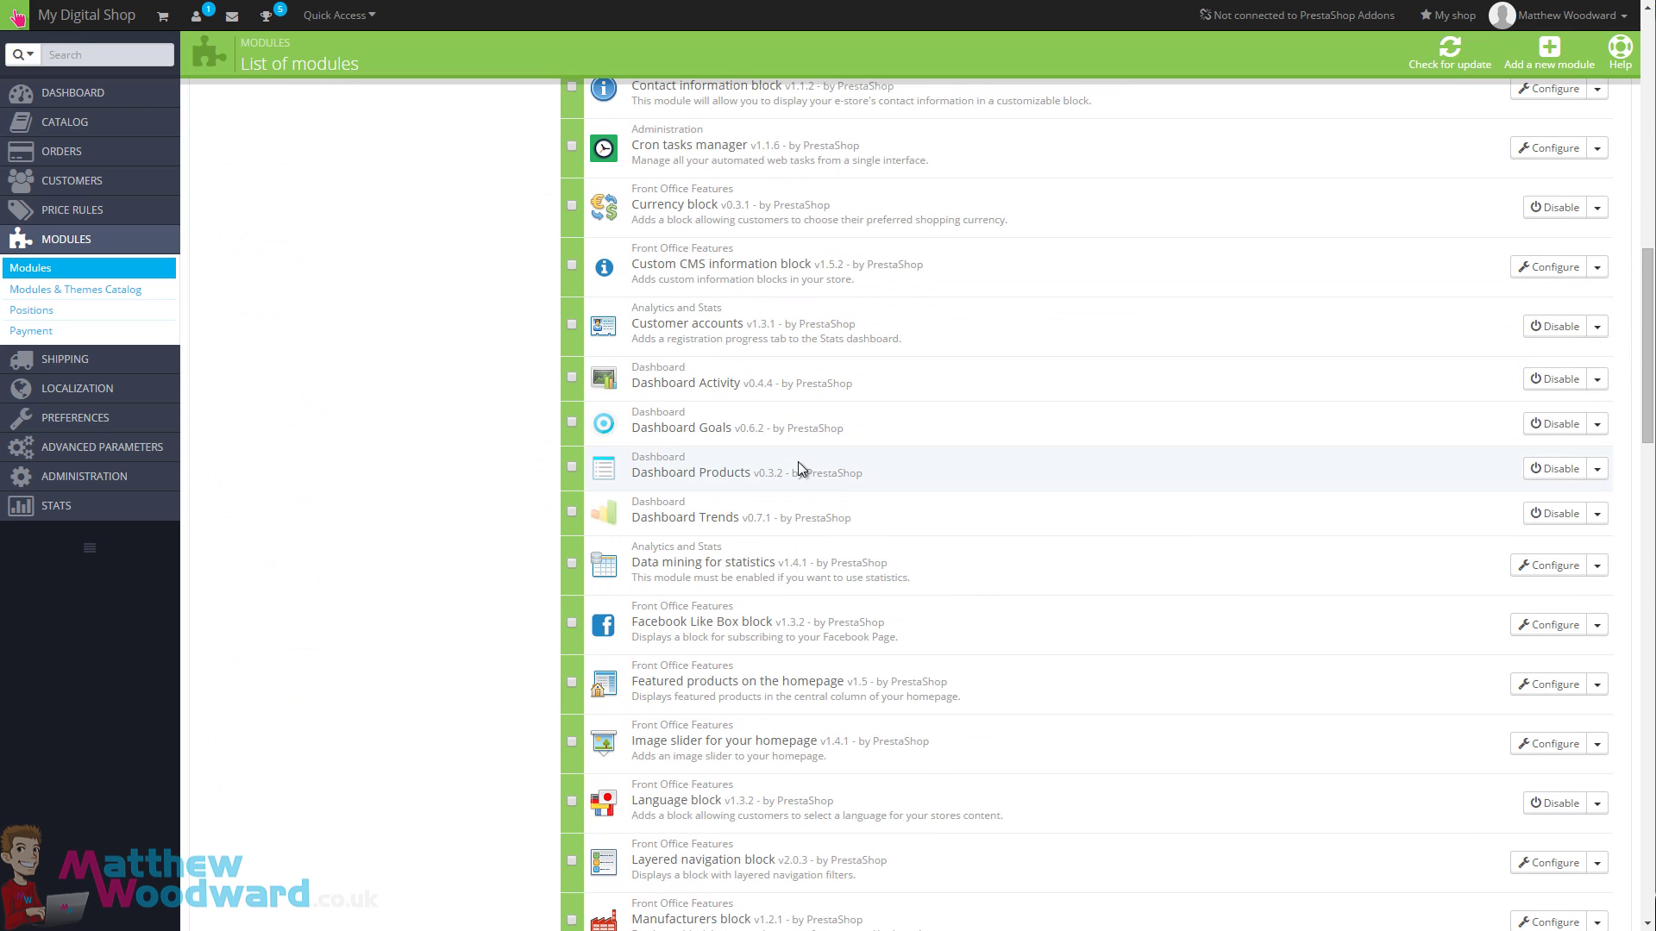
scroll(798, 466, down, 1)
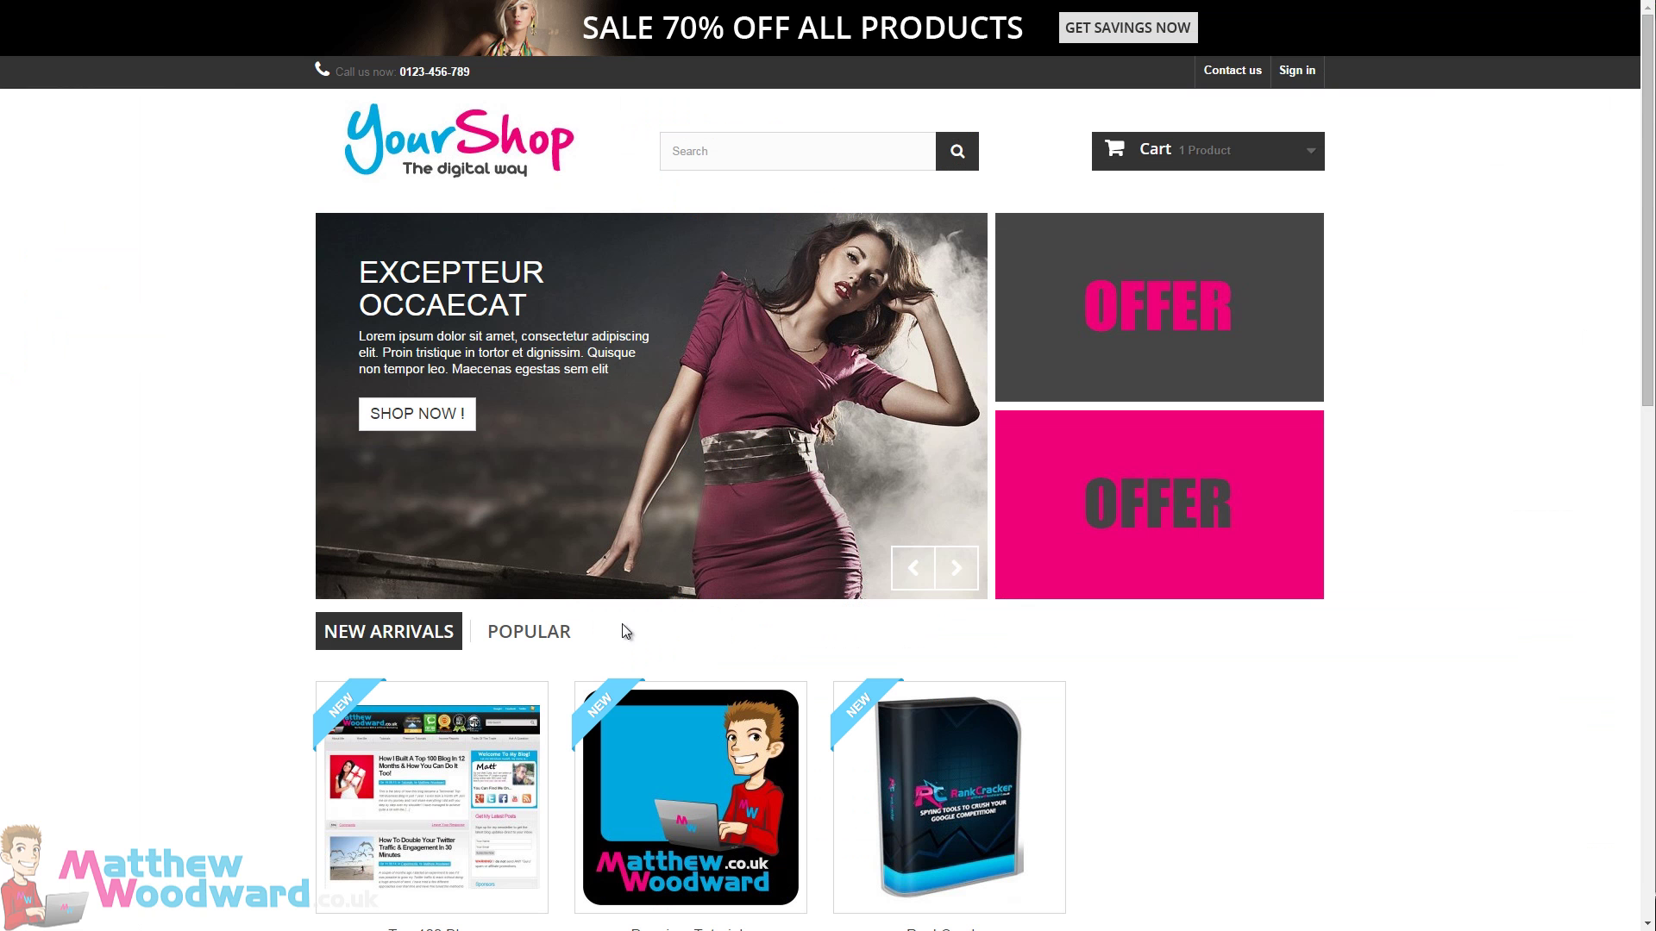
scroll(623, 623, down, 3)
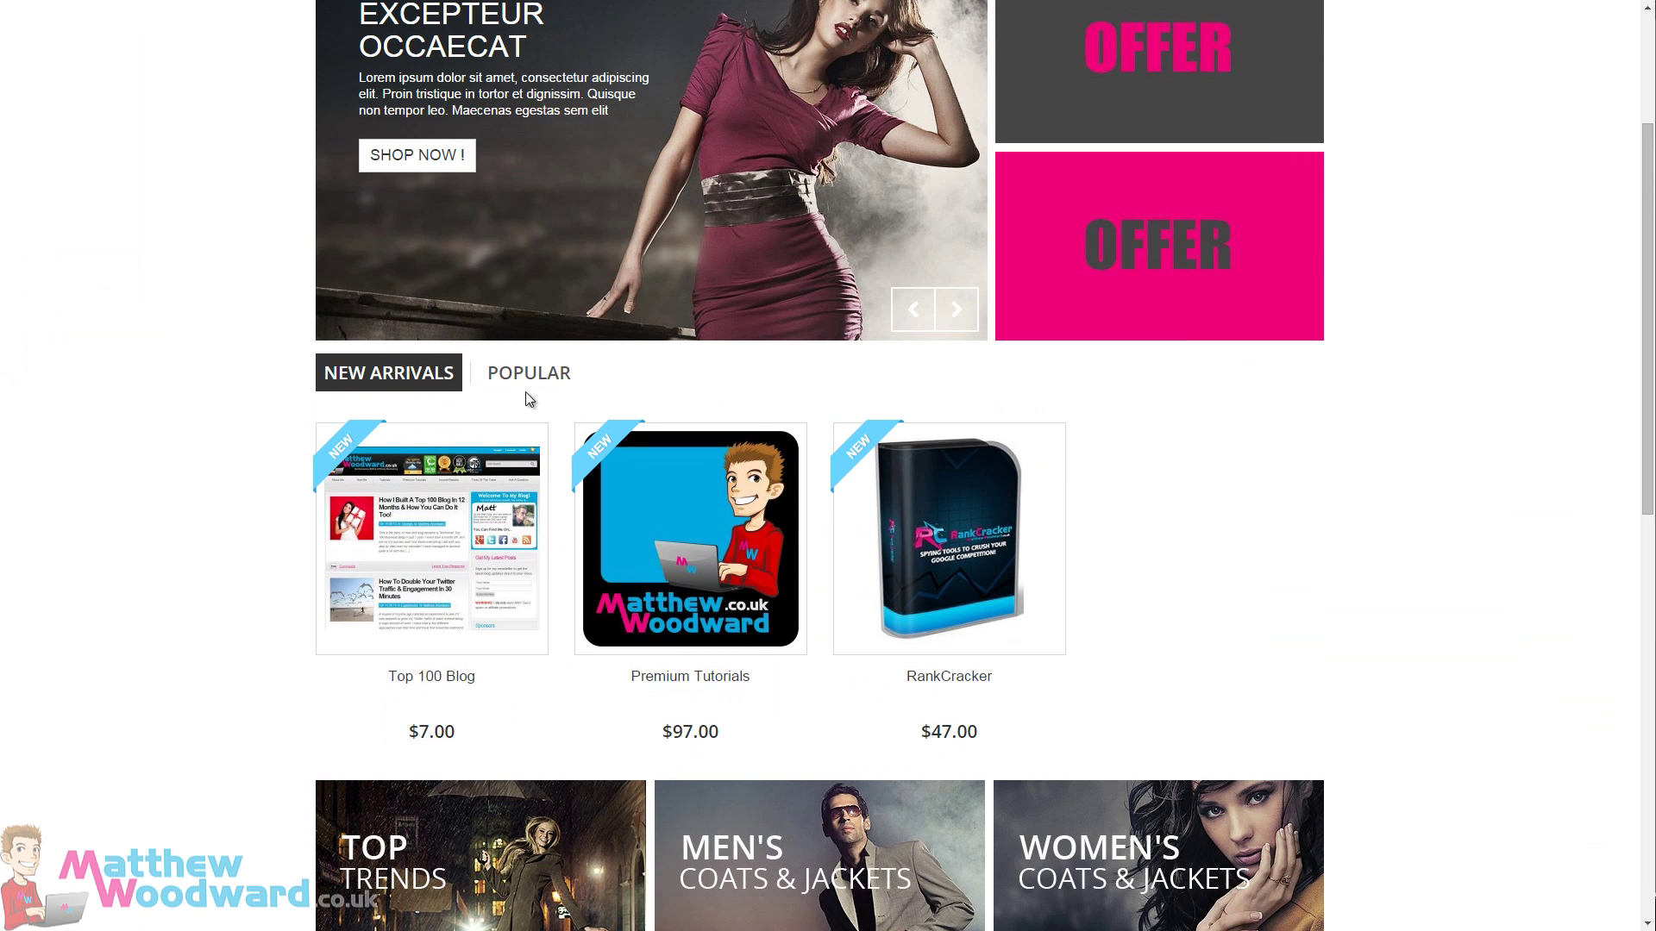
click(528, 384)
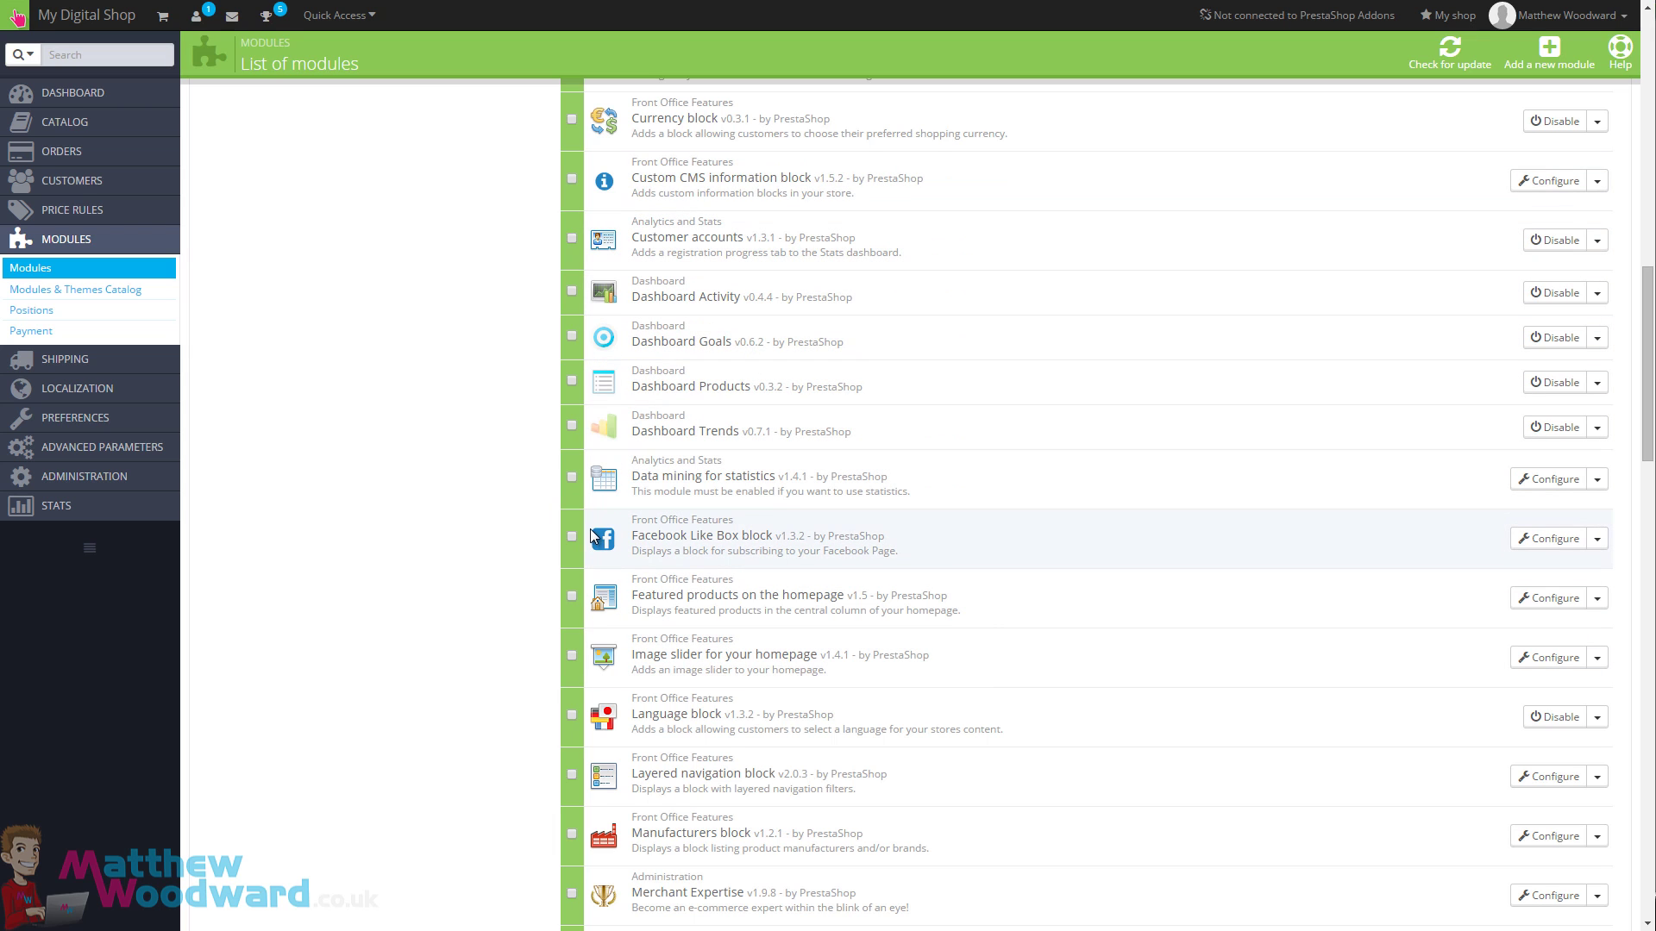
Open the configuration of the "Image slider for your homepage" module and delete slide #3, Sample 3.
click(1525, 657)
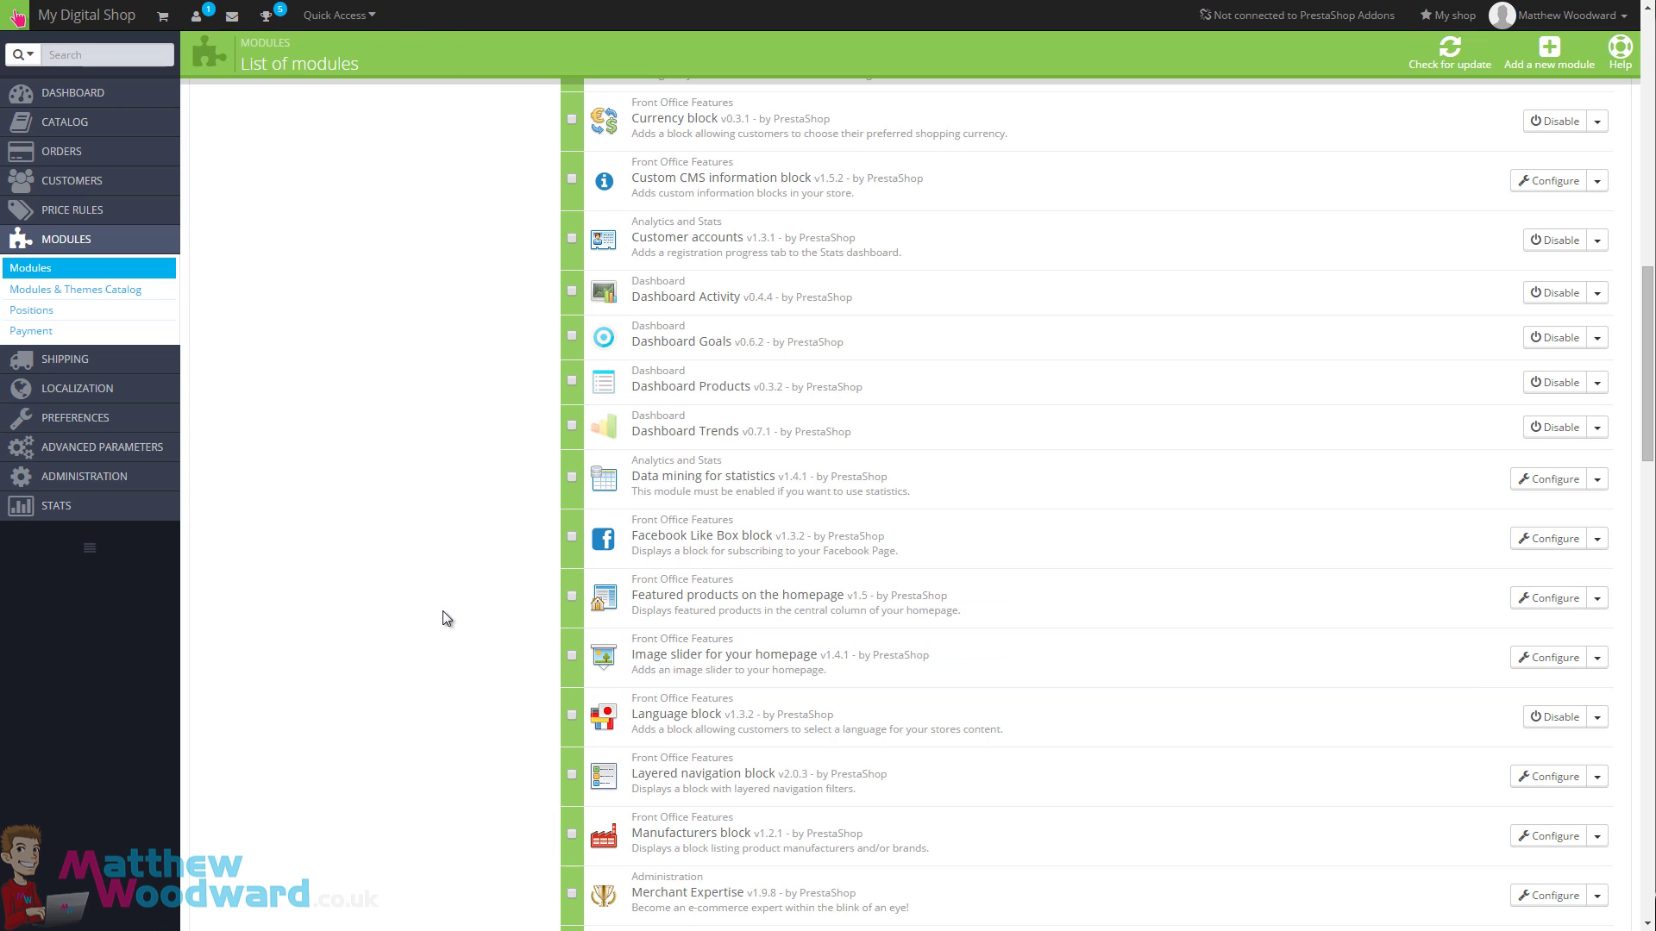
scroll(721, 621, down, 1)
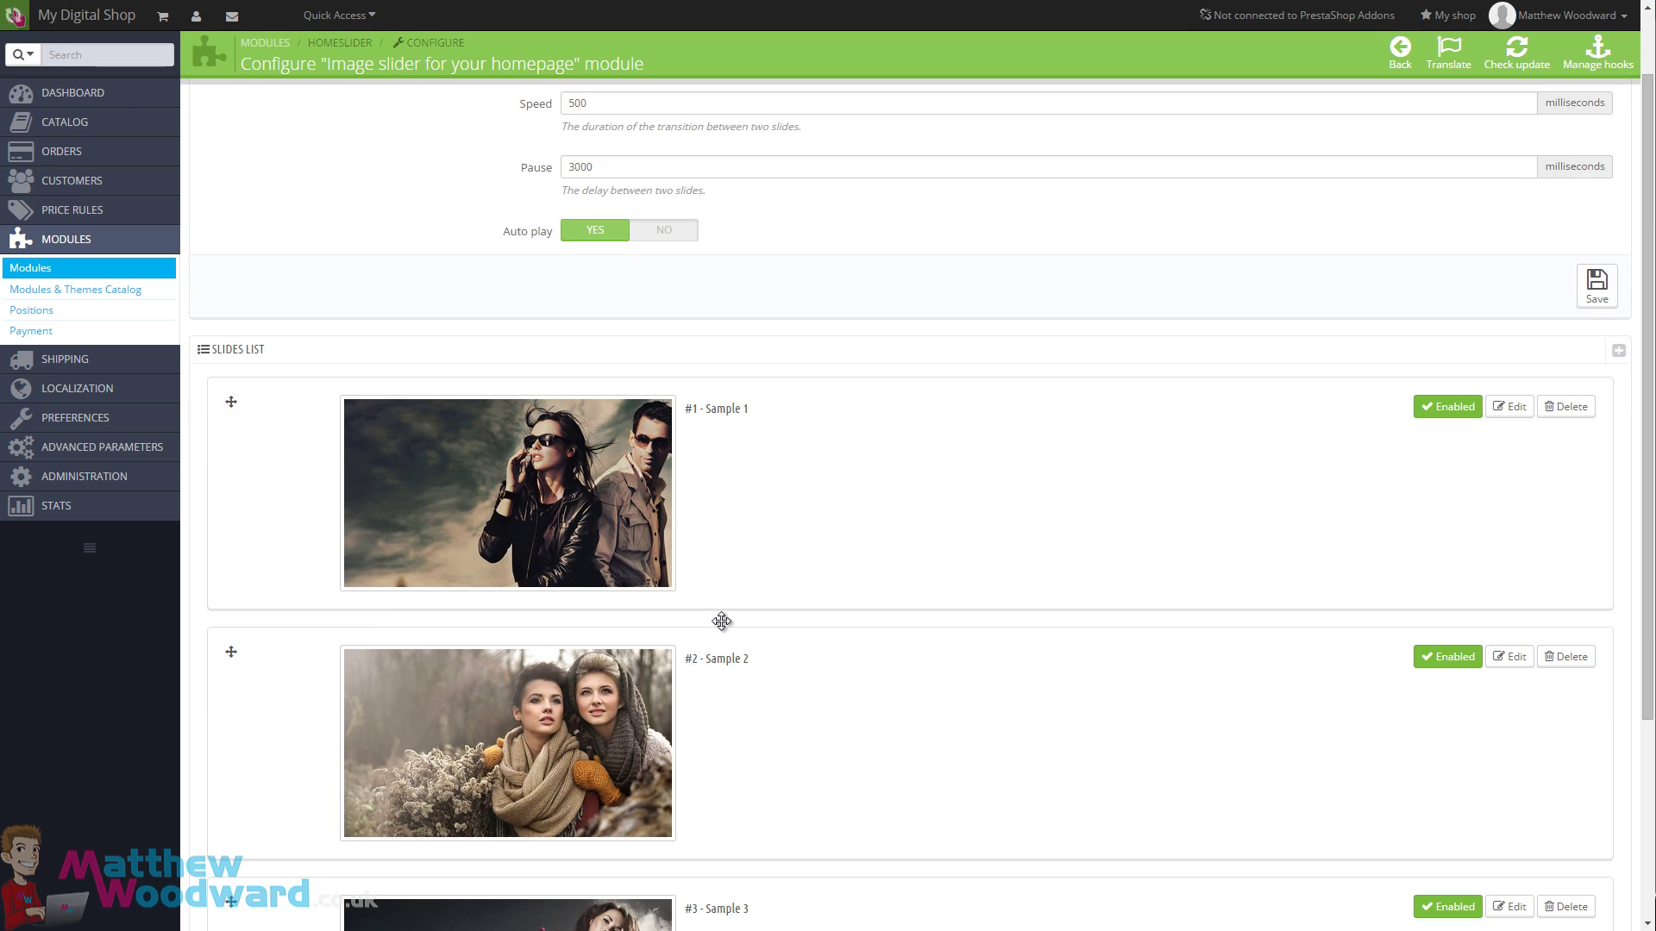
scroll(722, 621, down, 3)
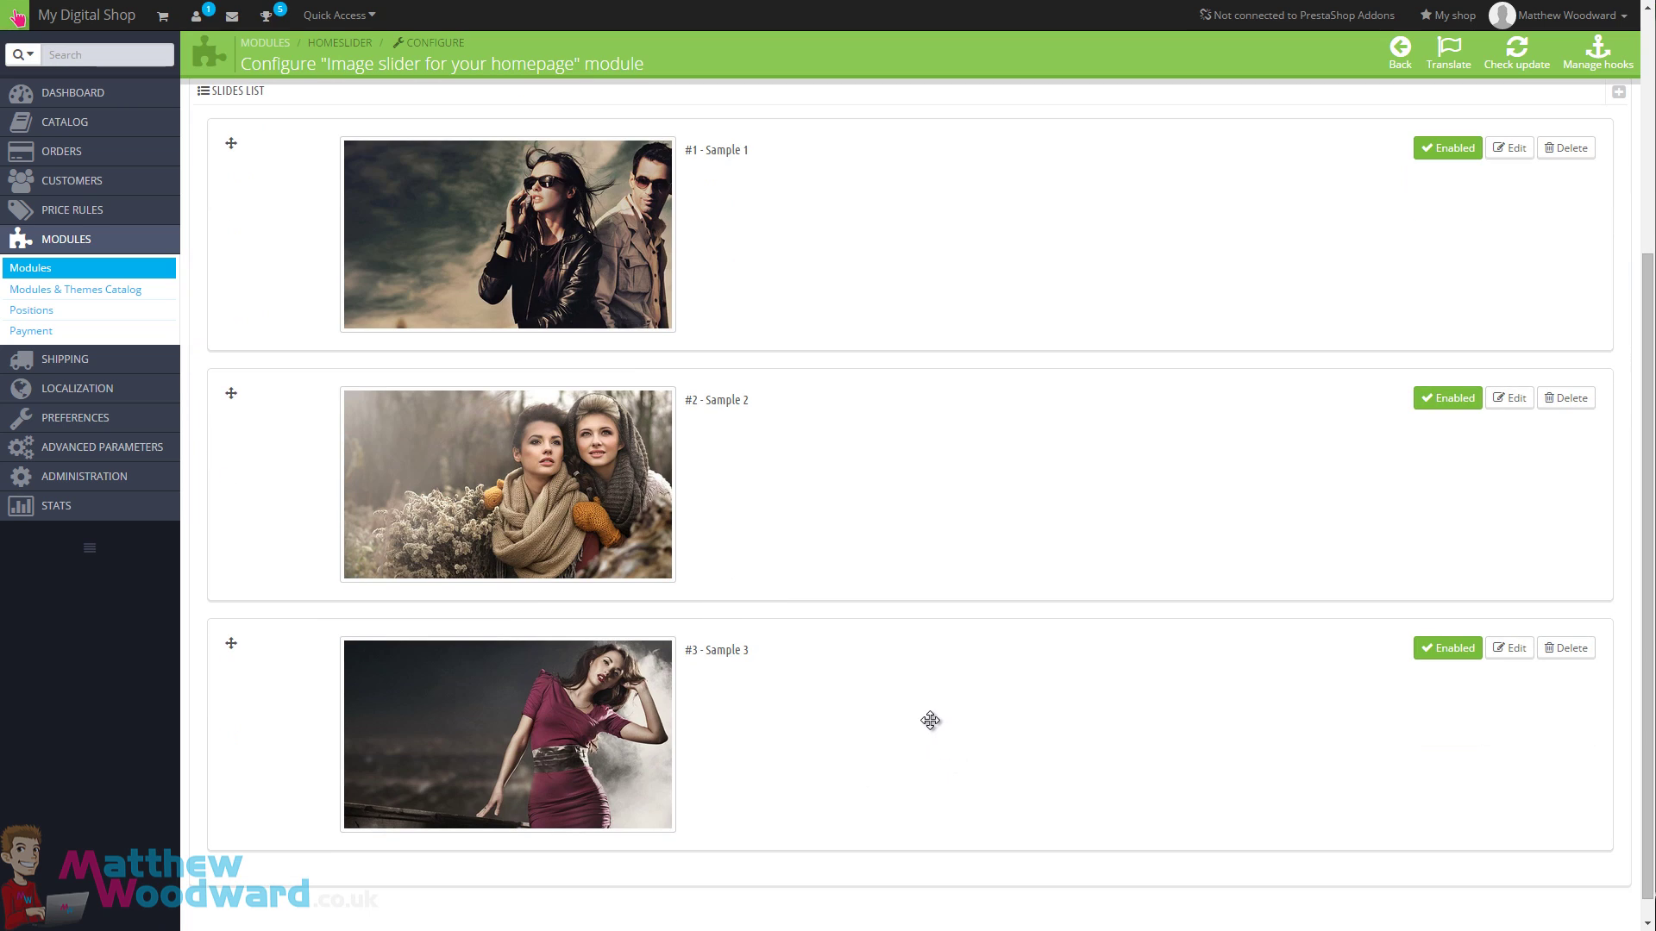
click(1565, 648)
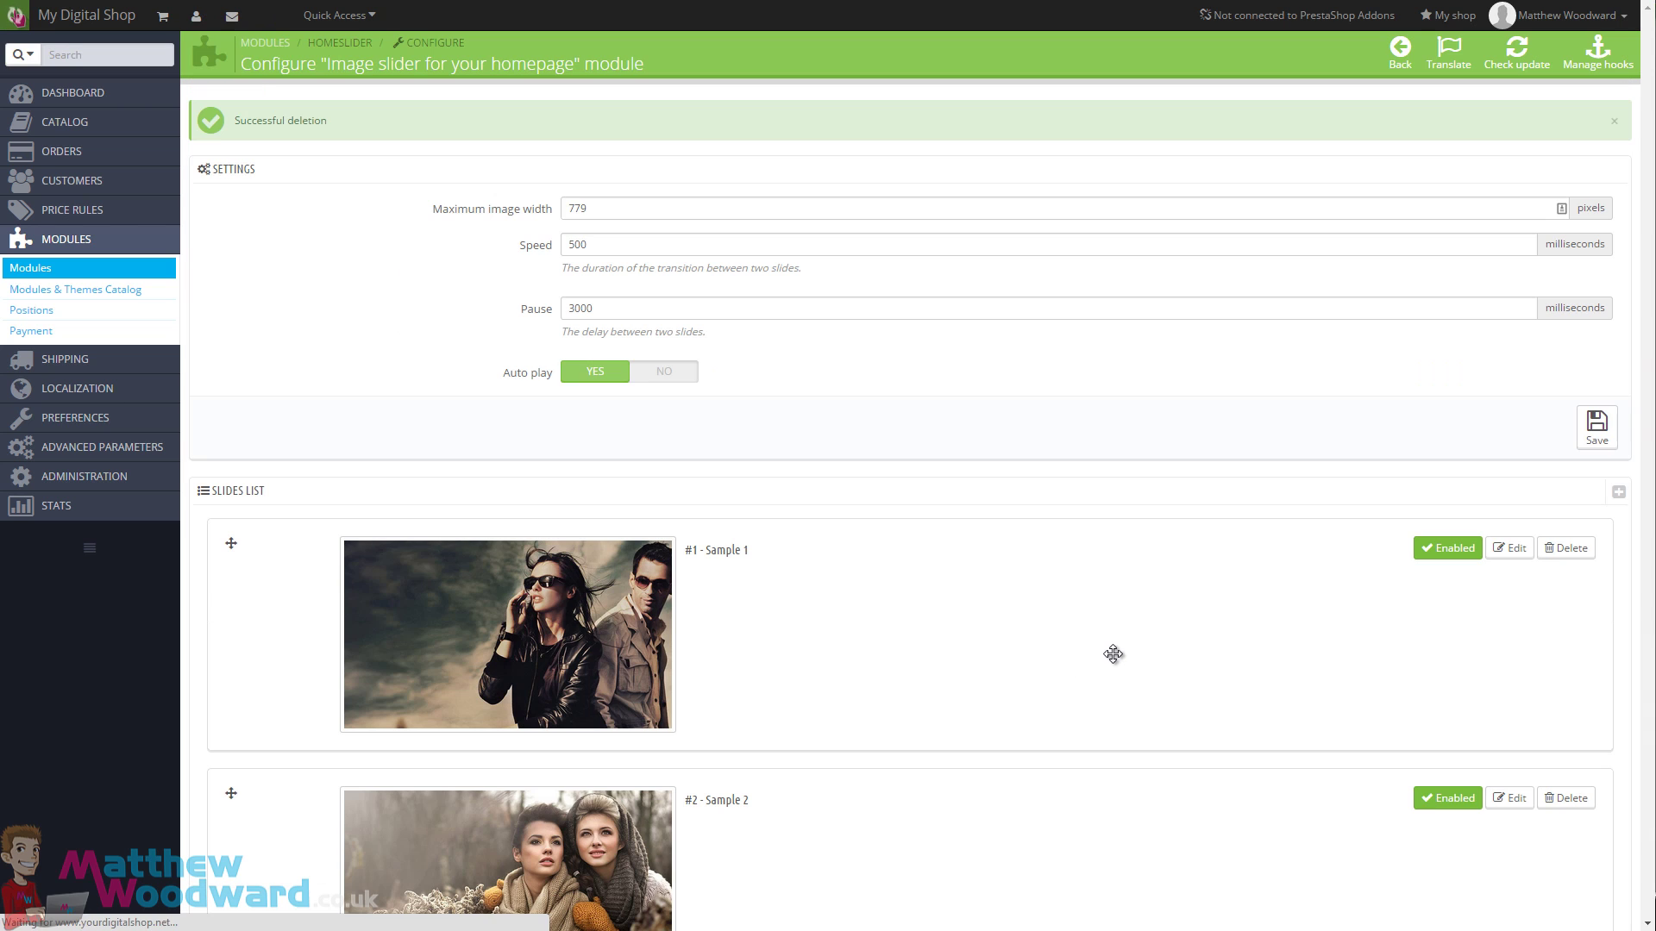
scroll(716, 375, down, 3)
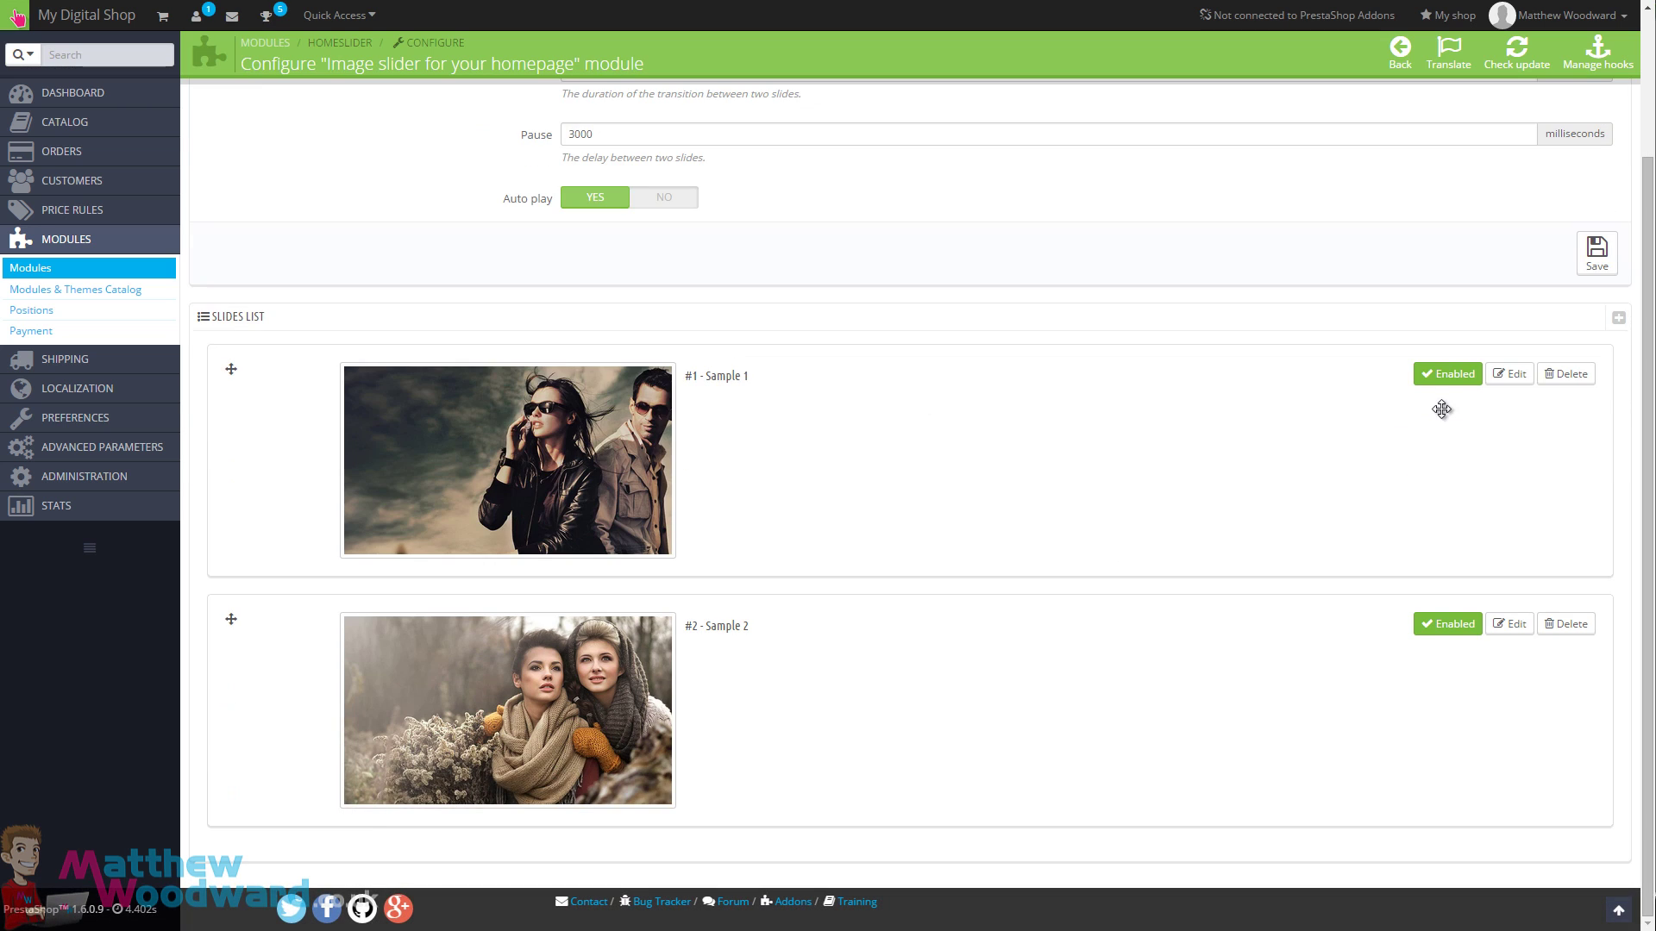
scroll(1411, 406, up, 3)
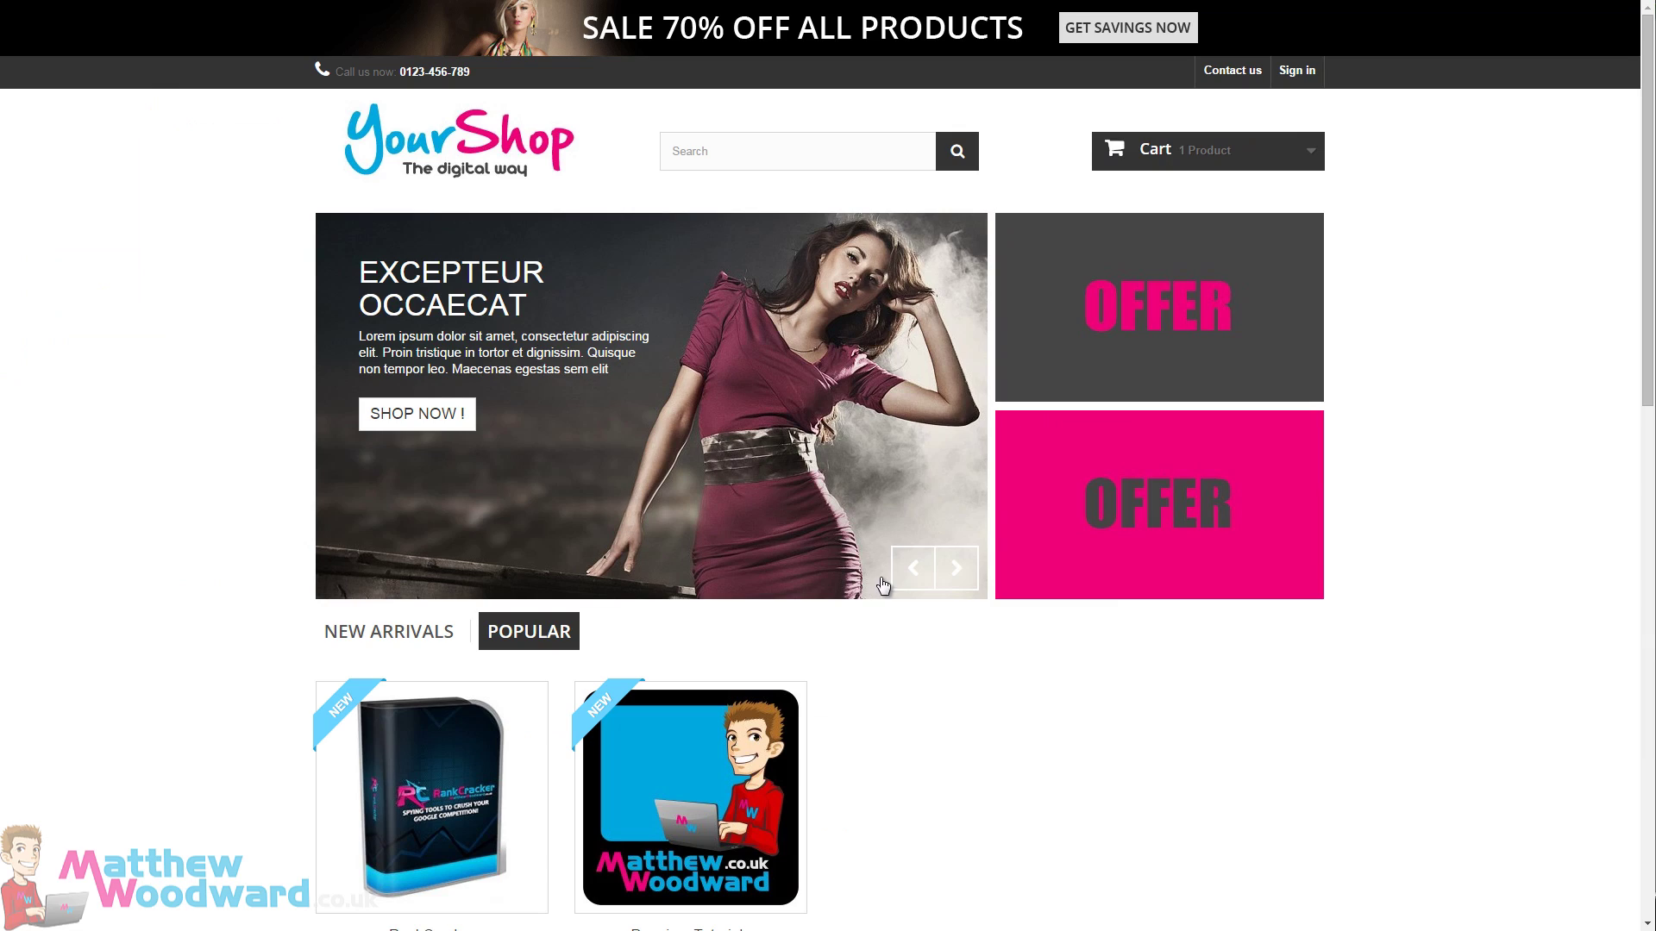
Browse back through the storefront's slider, replace the Sample 1 slide's image with mainoffer.png, and save the slide.
click(908, 573)
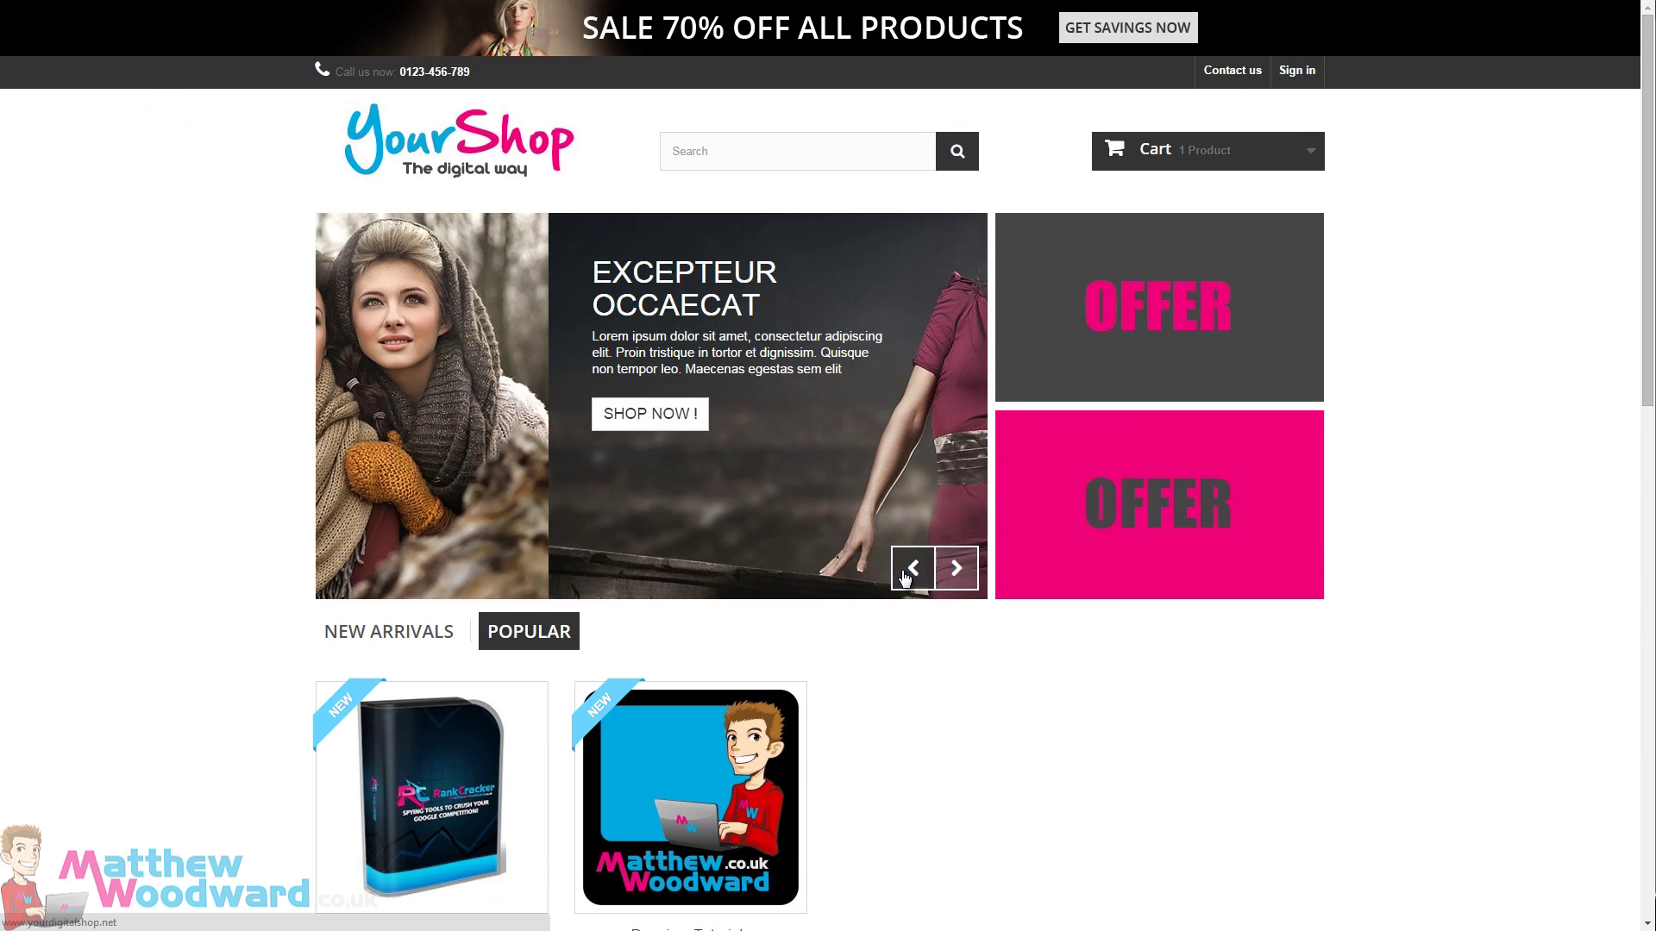
click(908, 574)
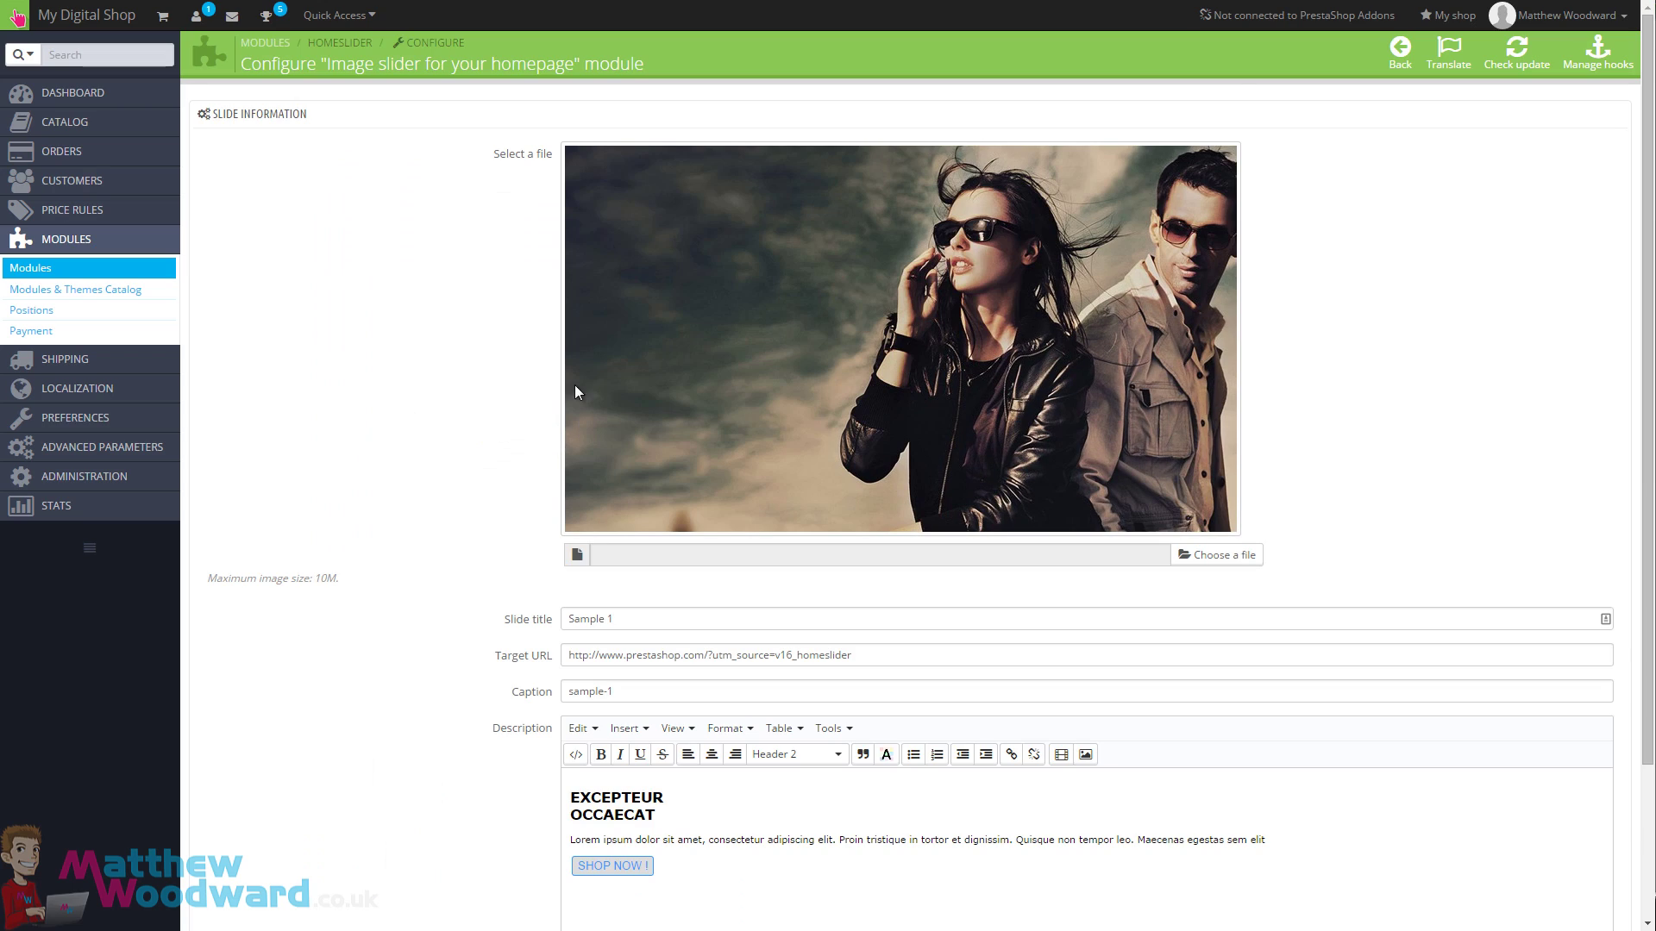
scroll(496, 628, down, 2)
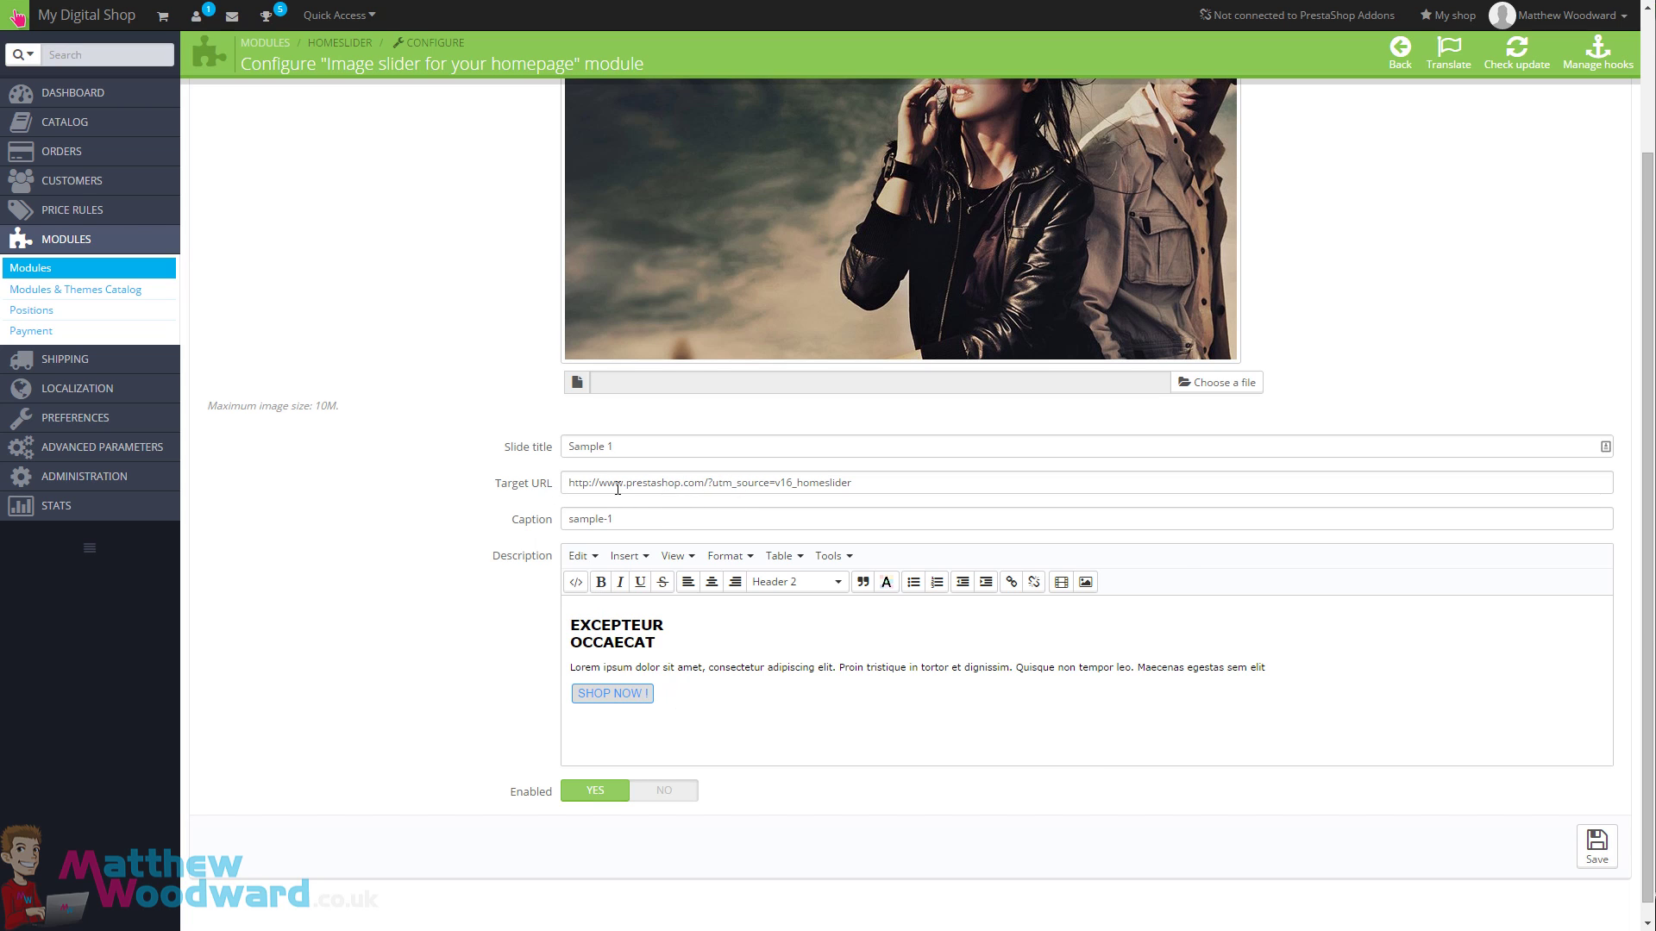
scroll(683, 448, up, 2)
click(1216, 555)
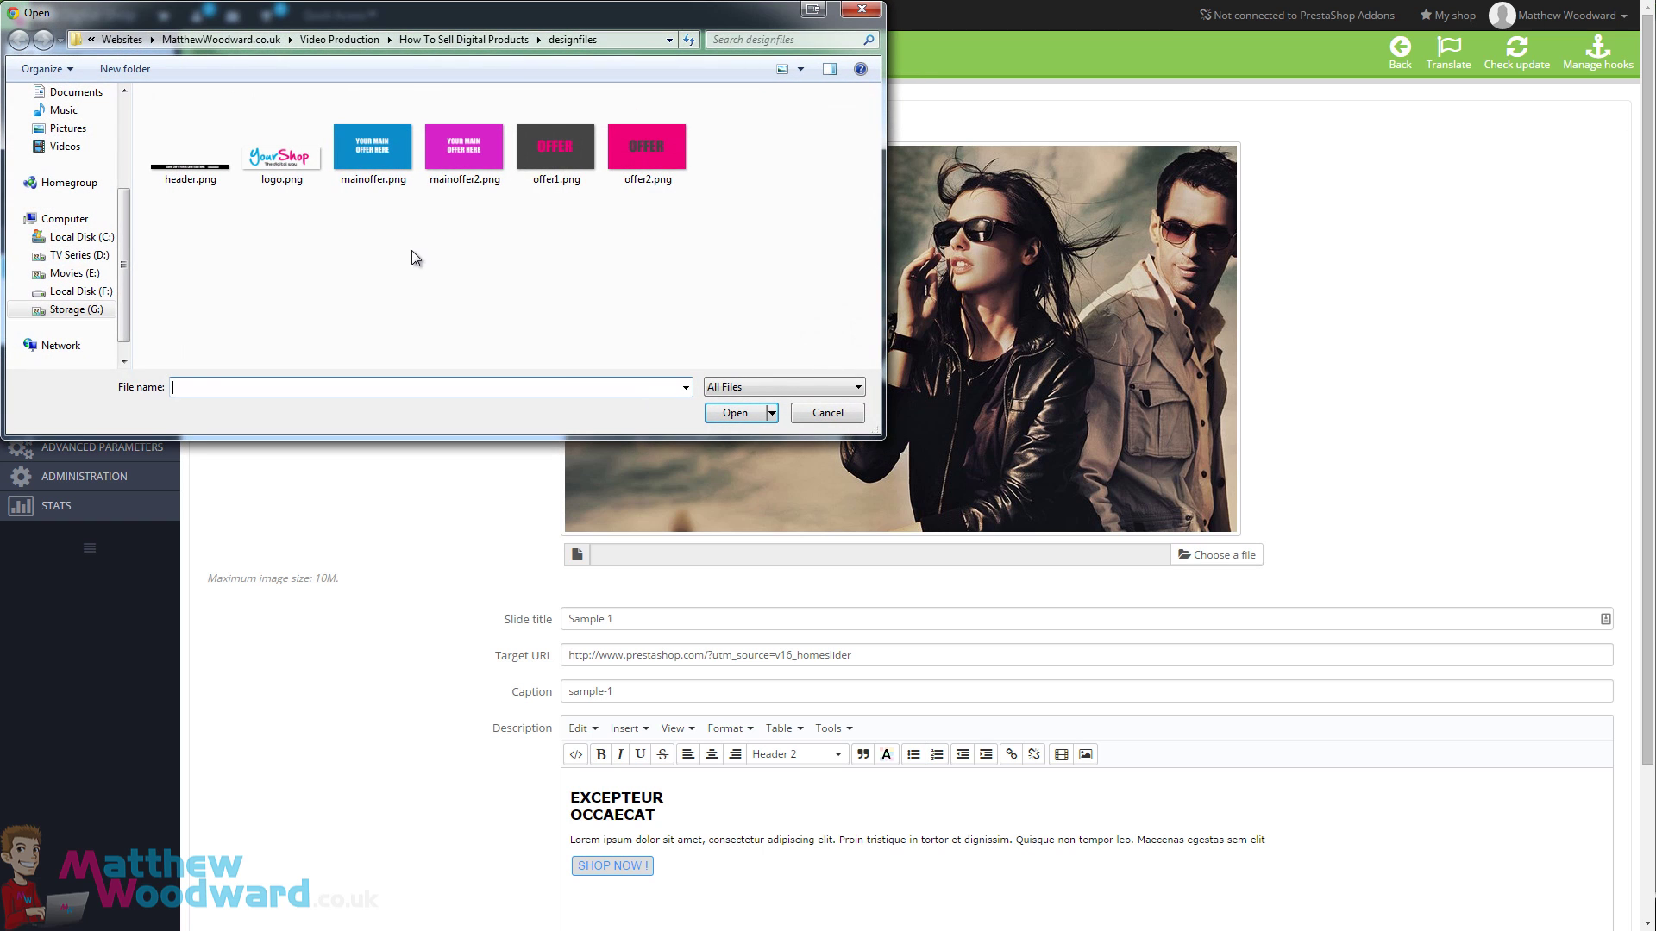
double_click(374, 163)
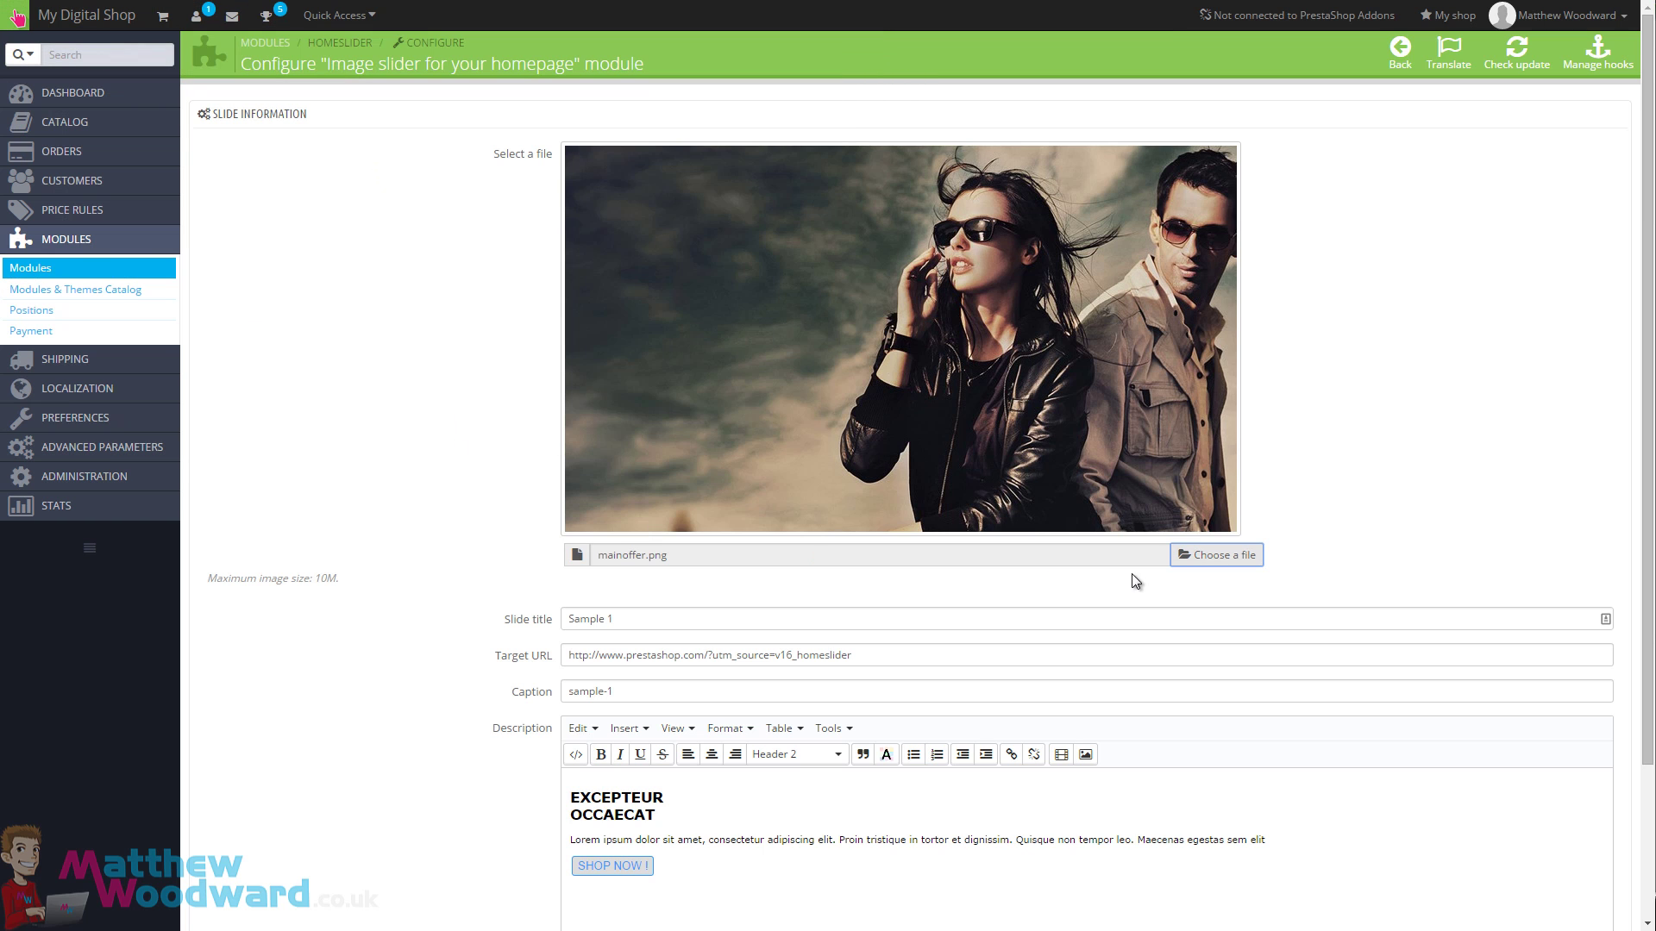
scroll(1156, 624, down, 3)
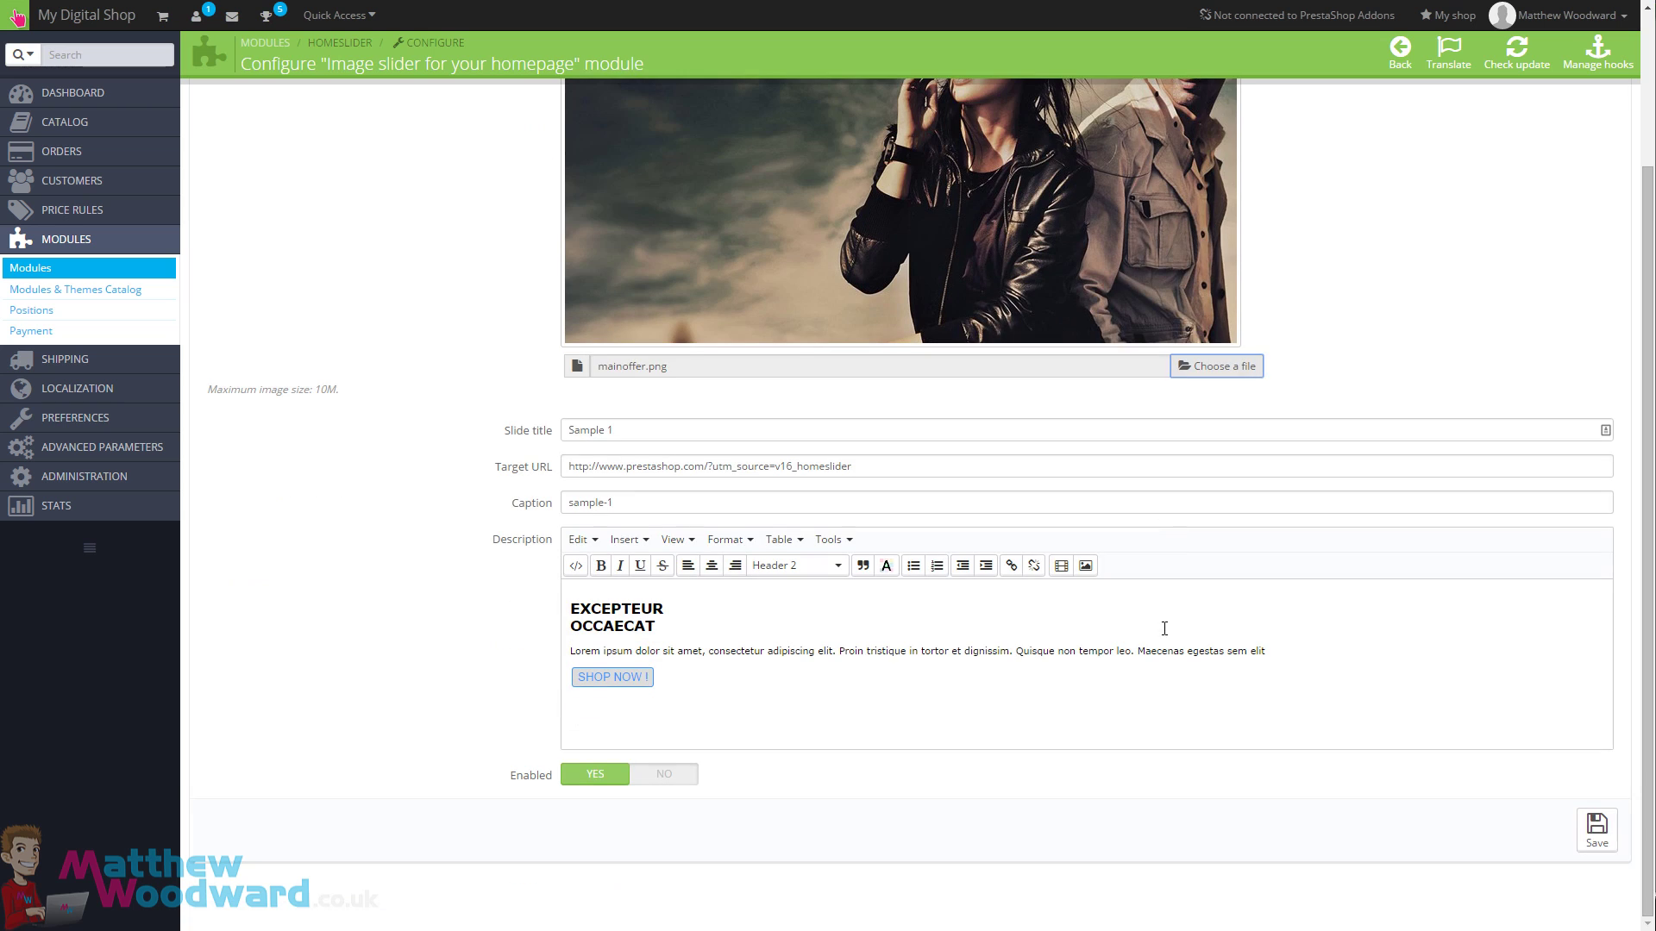
click(1592, 835)
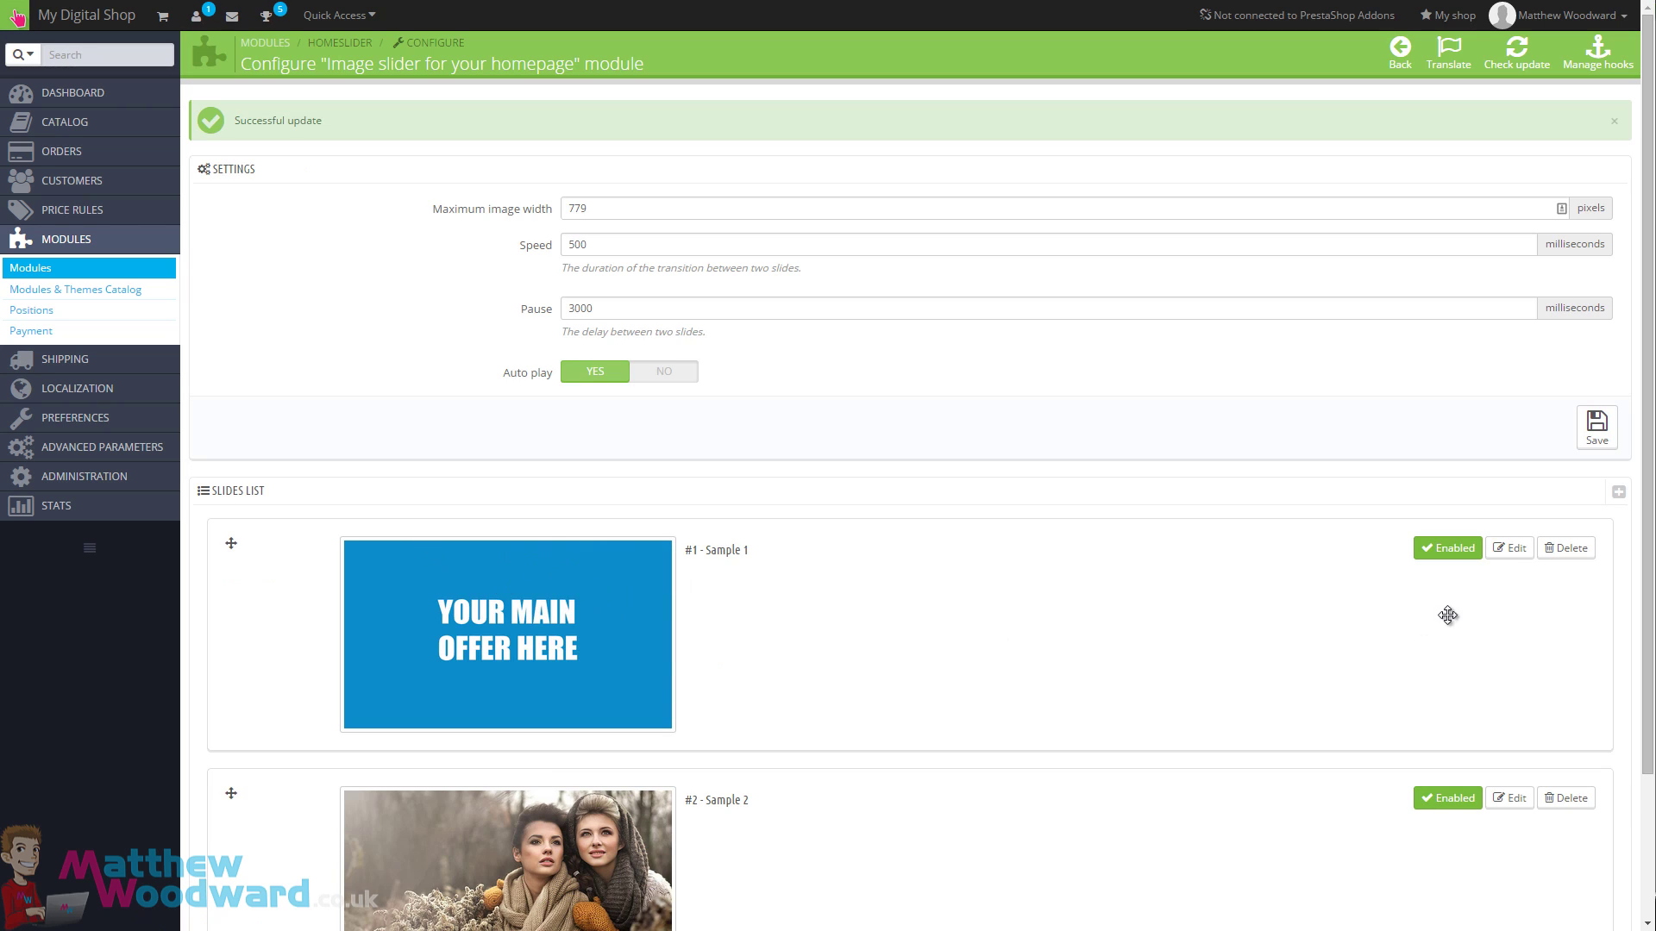
Clear the description text of the Sample 1 slide, including its "SHOP NOW !" button, and save the slide.
click(1504, 558)
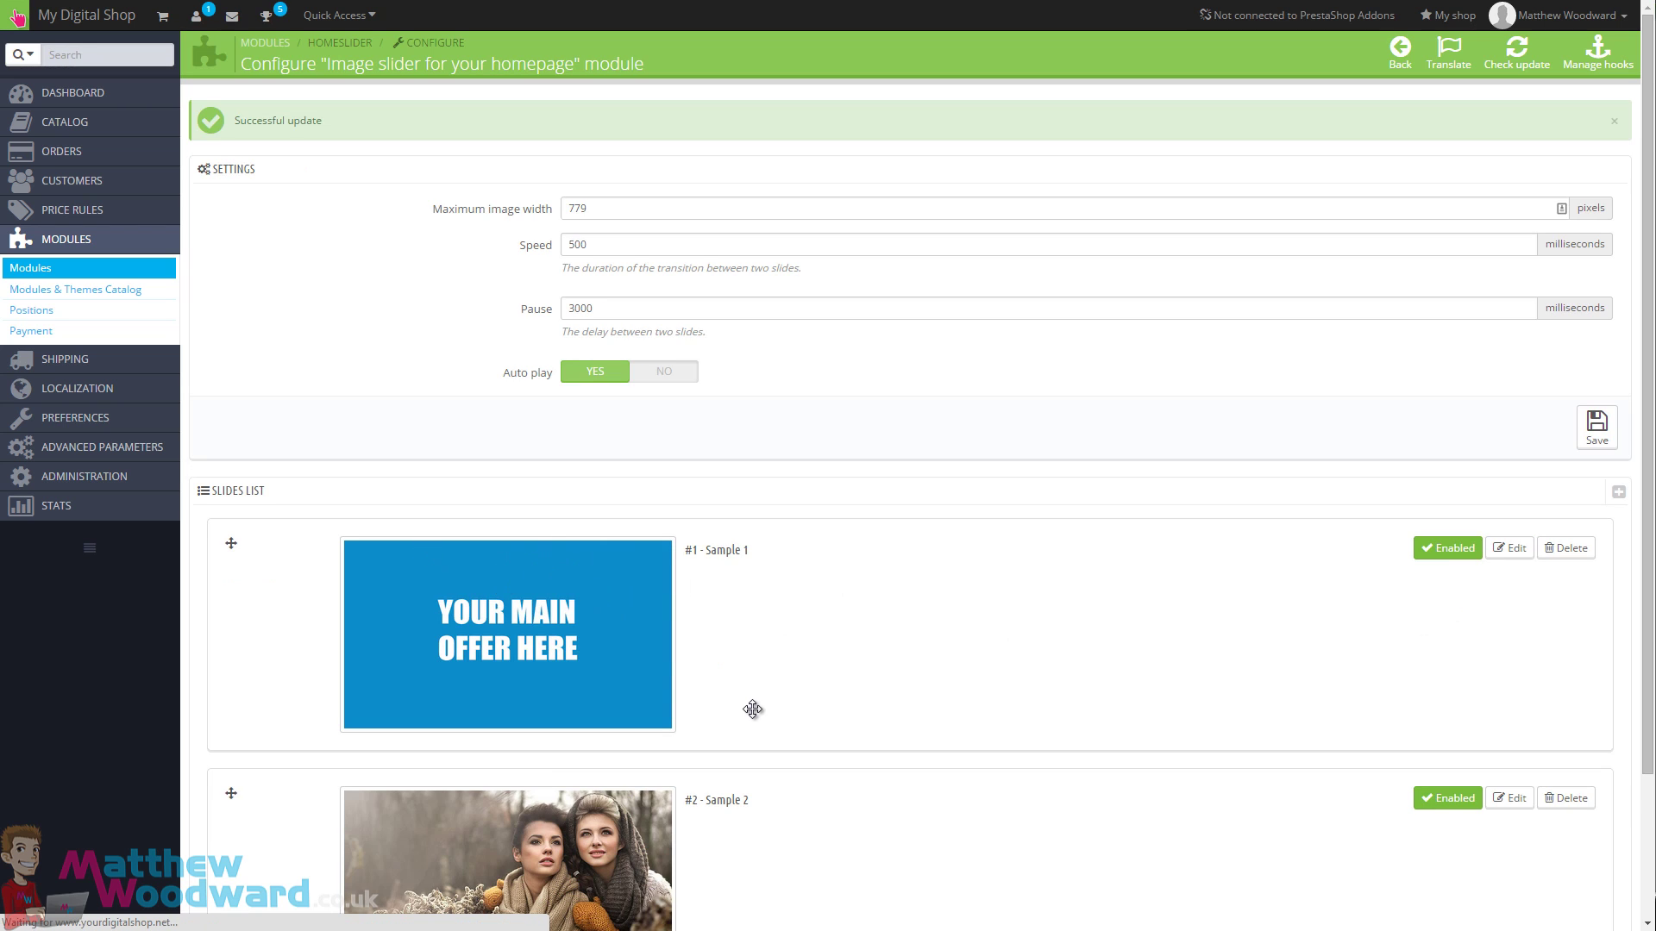
scroll(750, 707, down, 2)
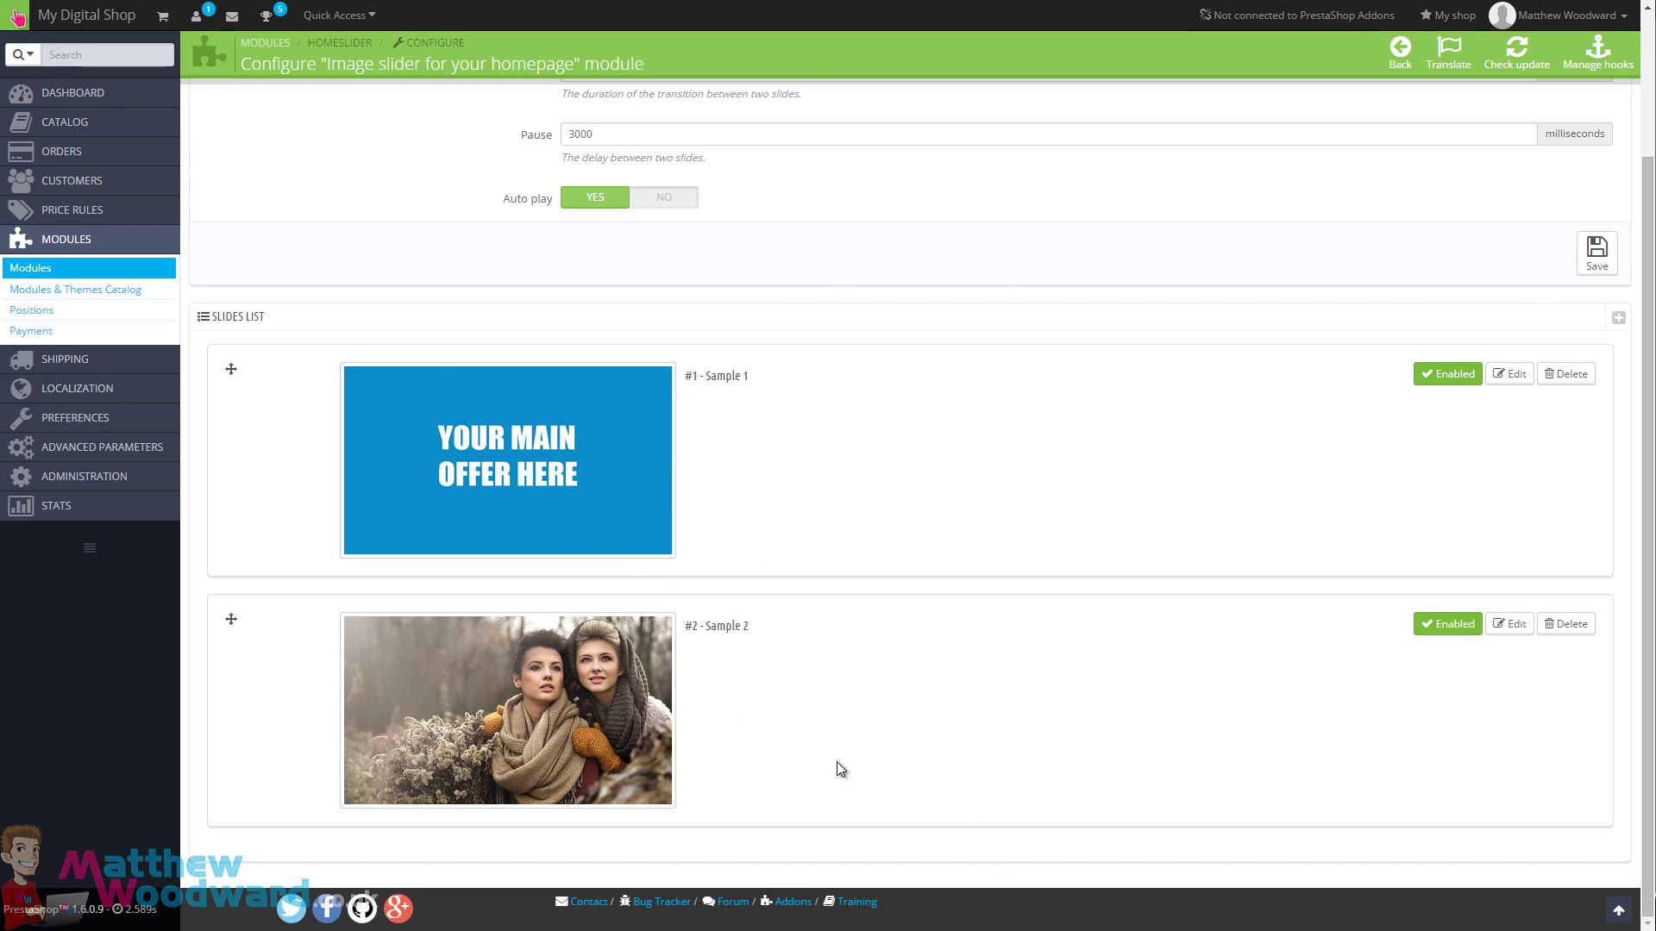
scroll(776, 724, down, 3)
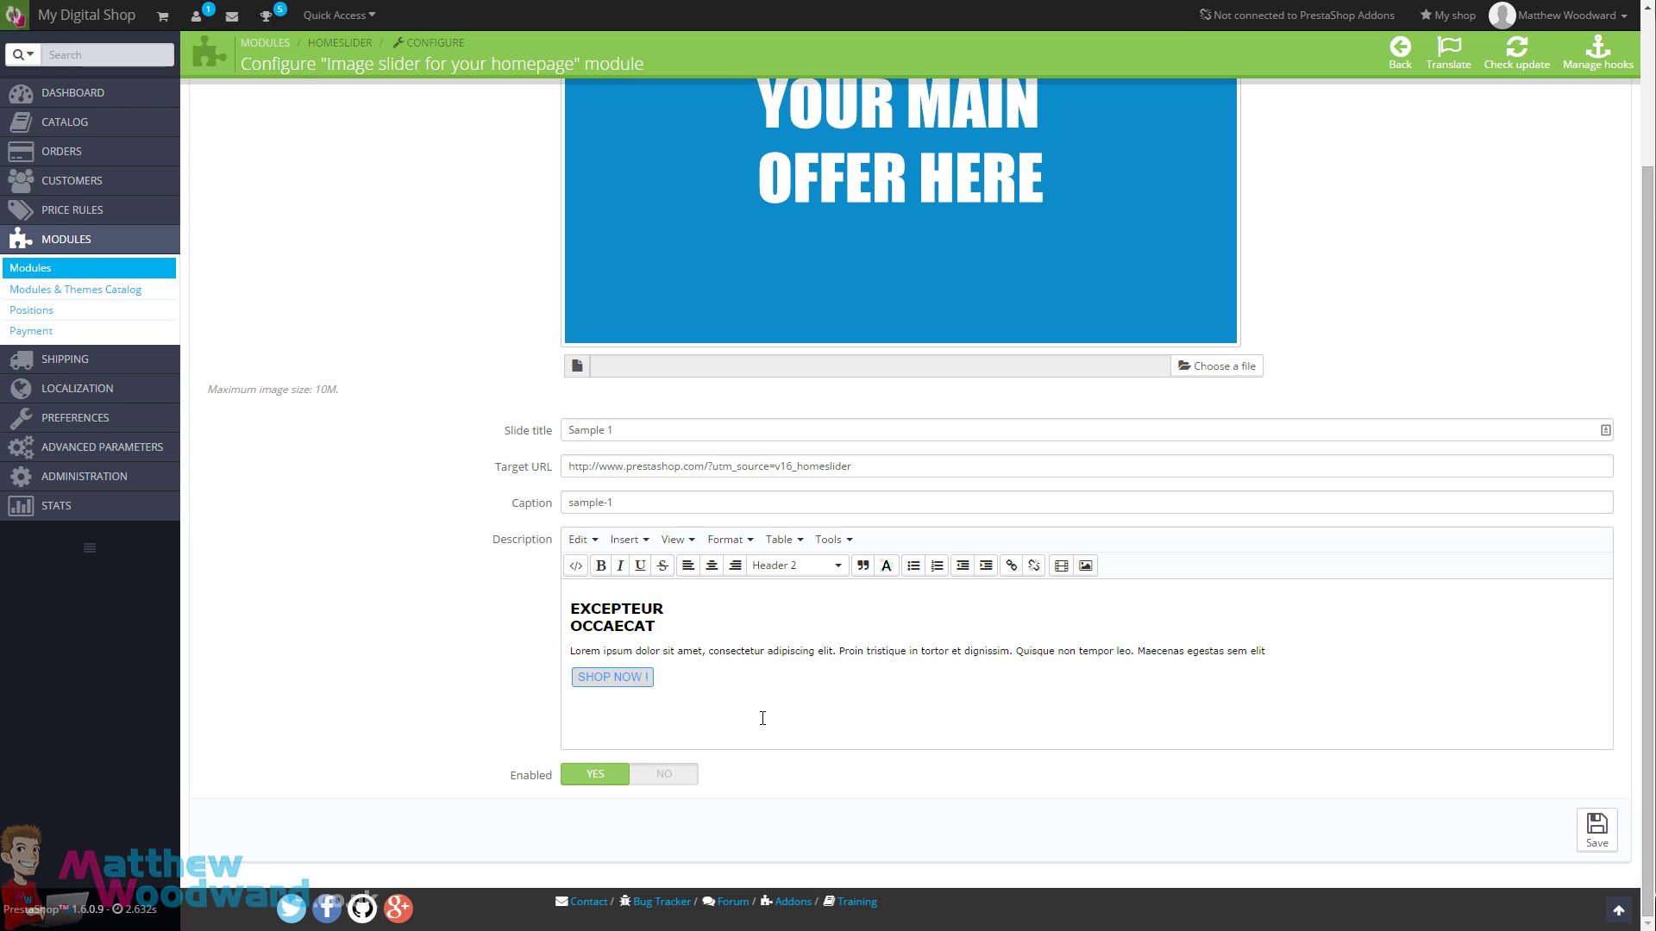
drag(762, 719, 493, 566)
key(BackSpace)
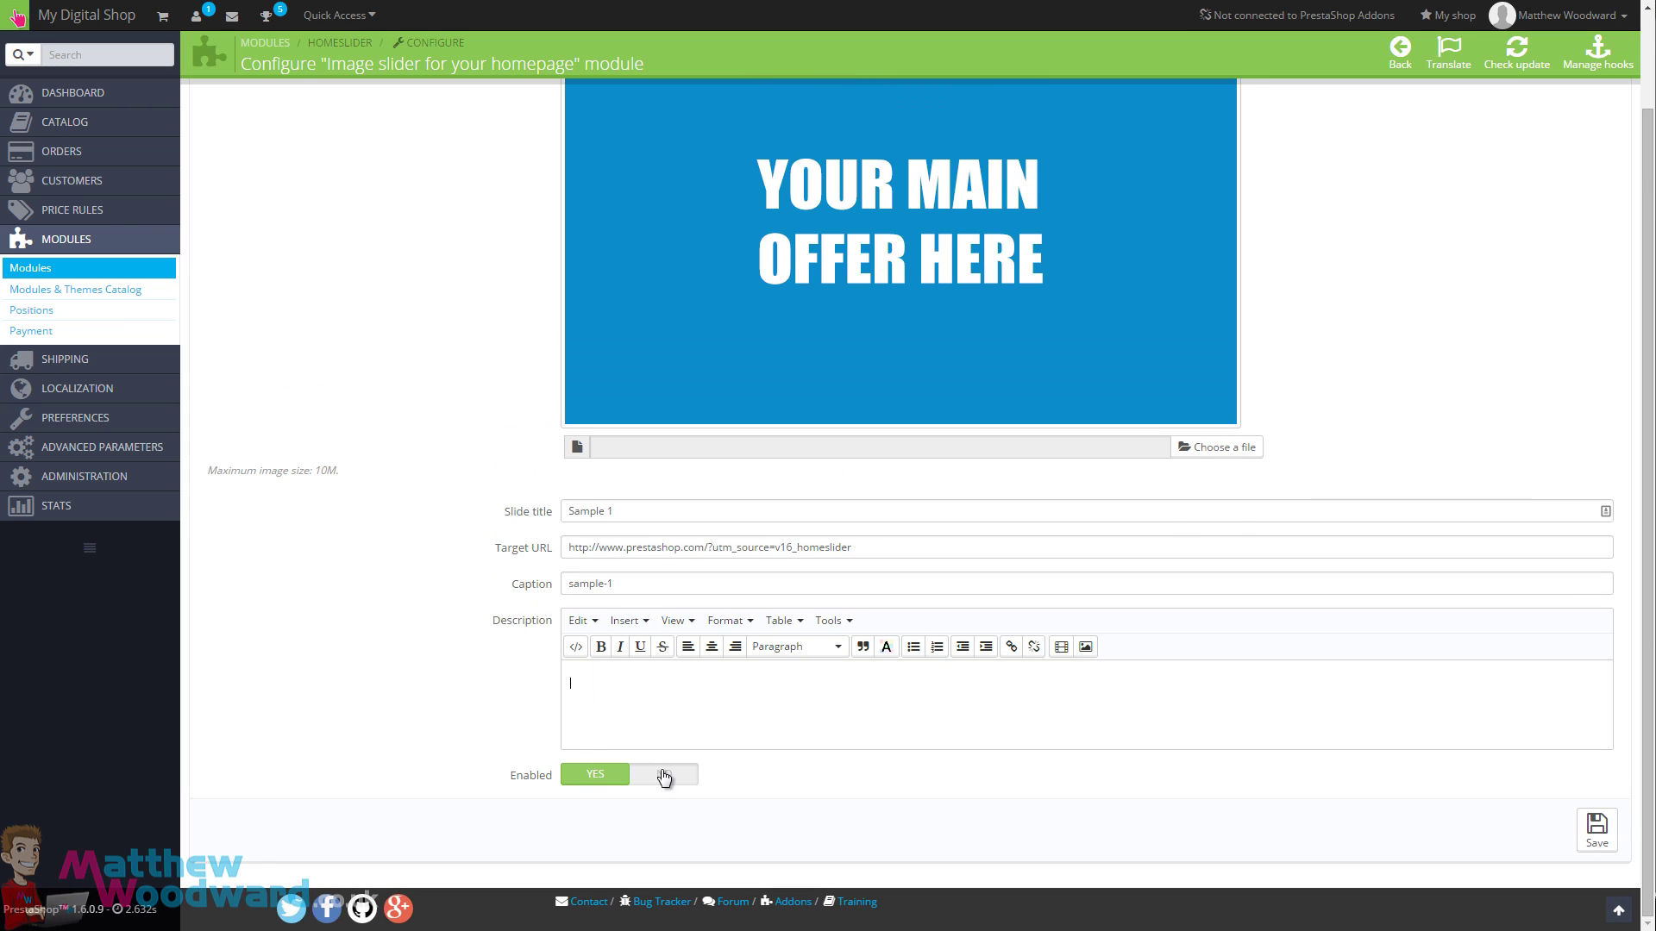
click(1596, 830)
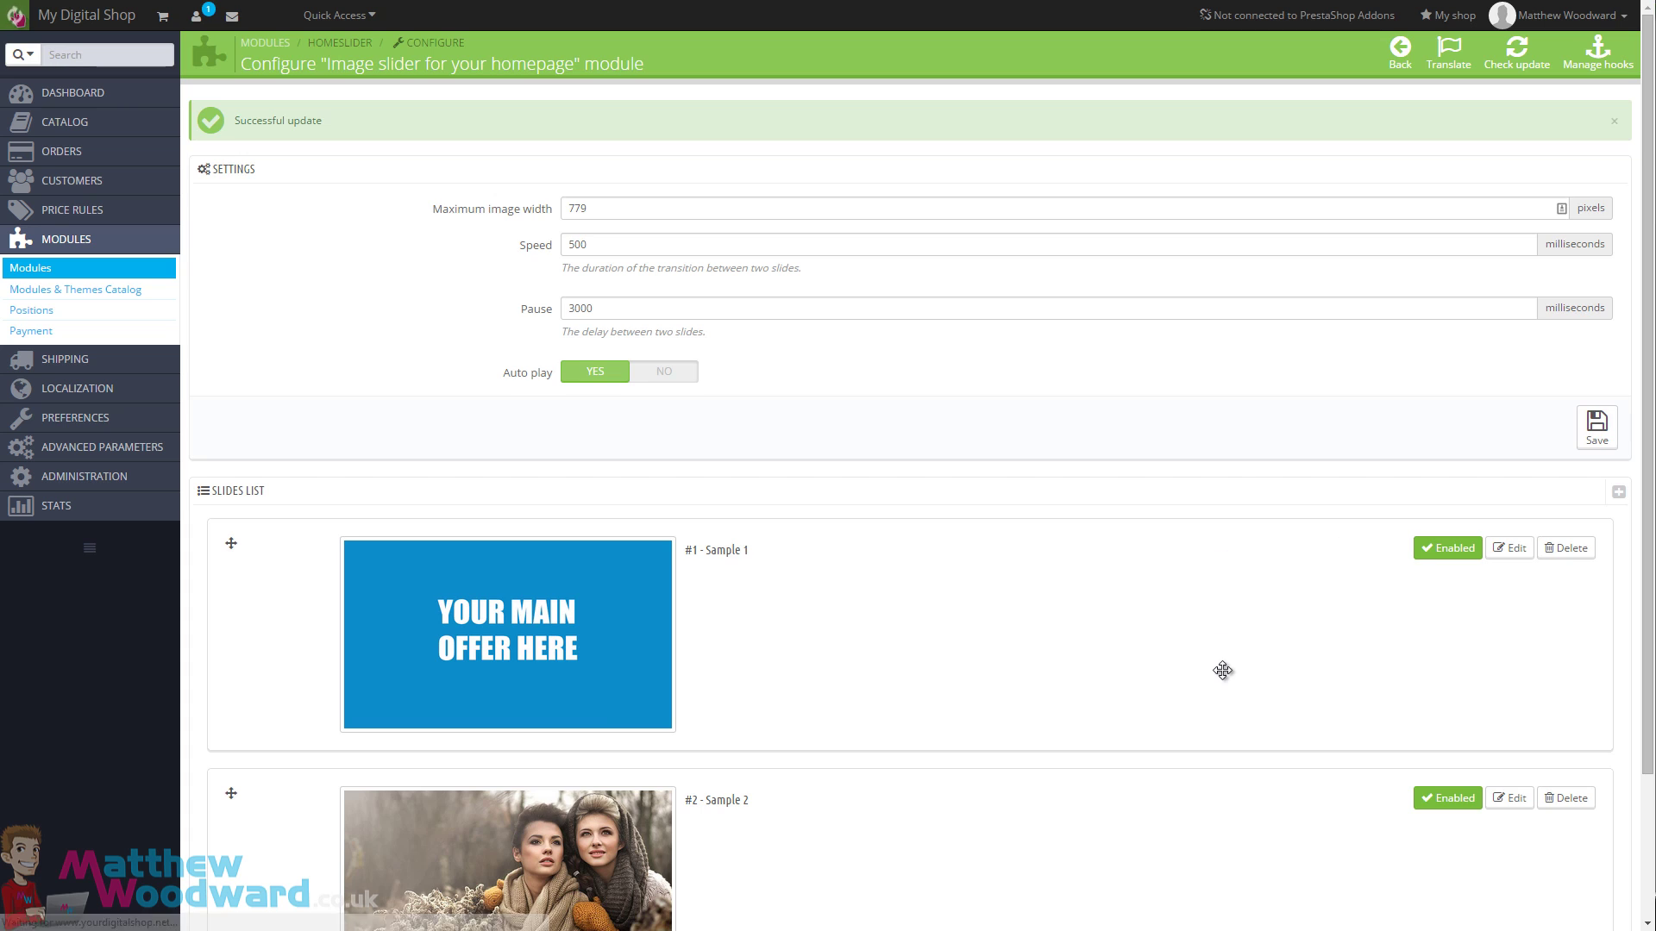
scroll(1223, 671, down, 2)
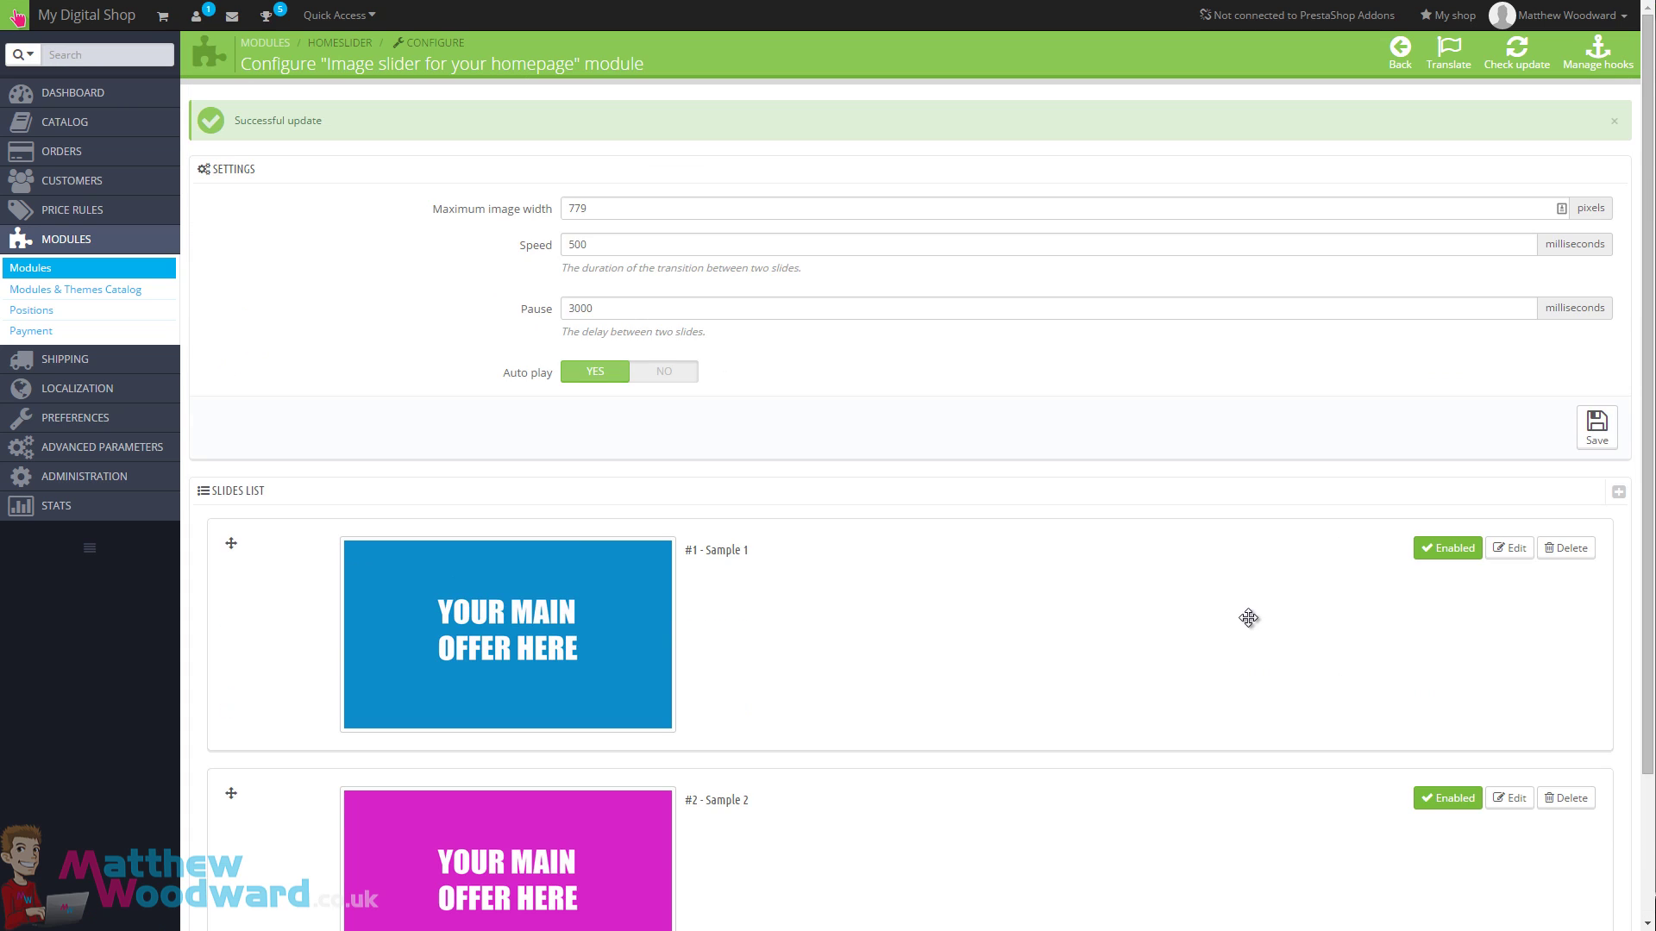
Check the blue and magenta main offer slides in the storefront's home page slider and return to the modules list.
scroll(422, 469, down, 2)
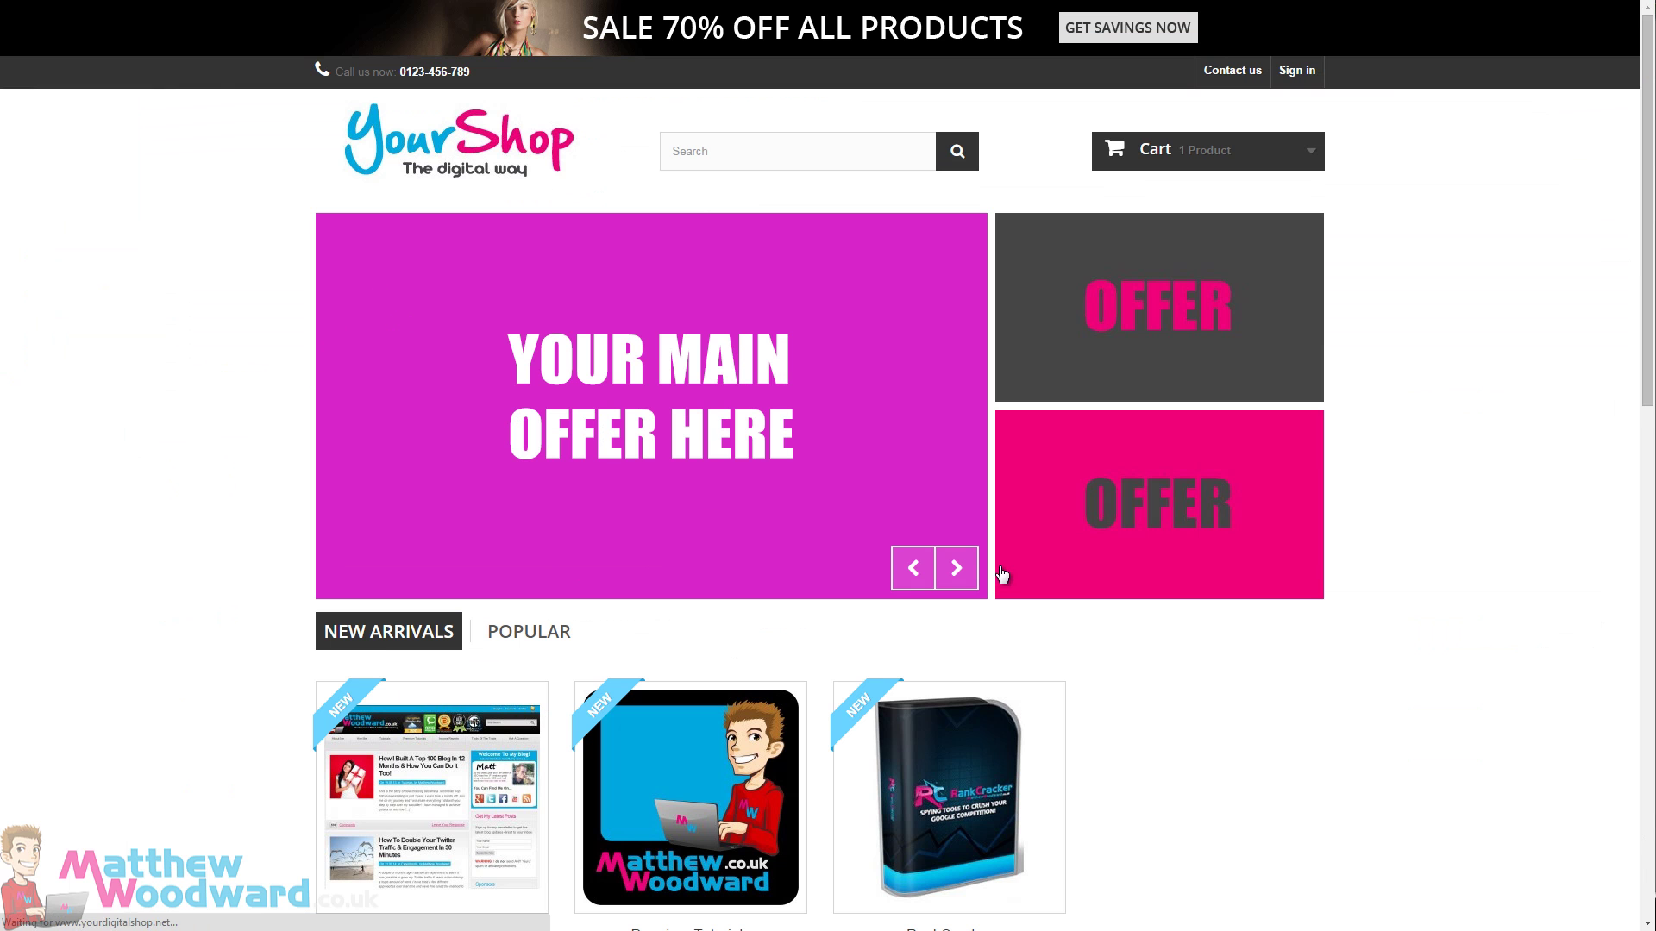
click(956, 569)
click(957, 572)
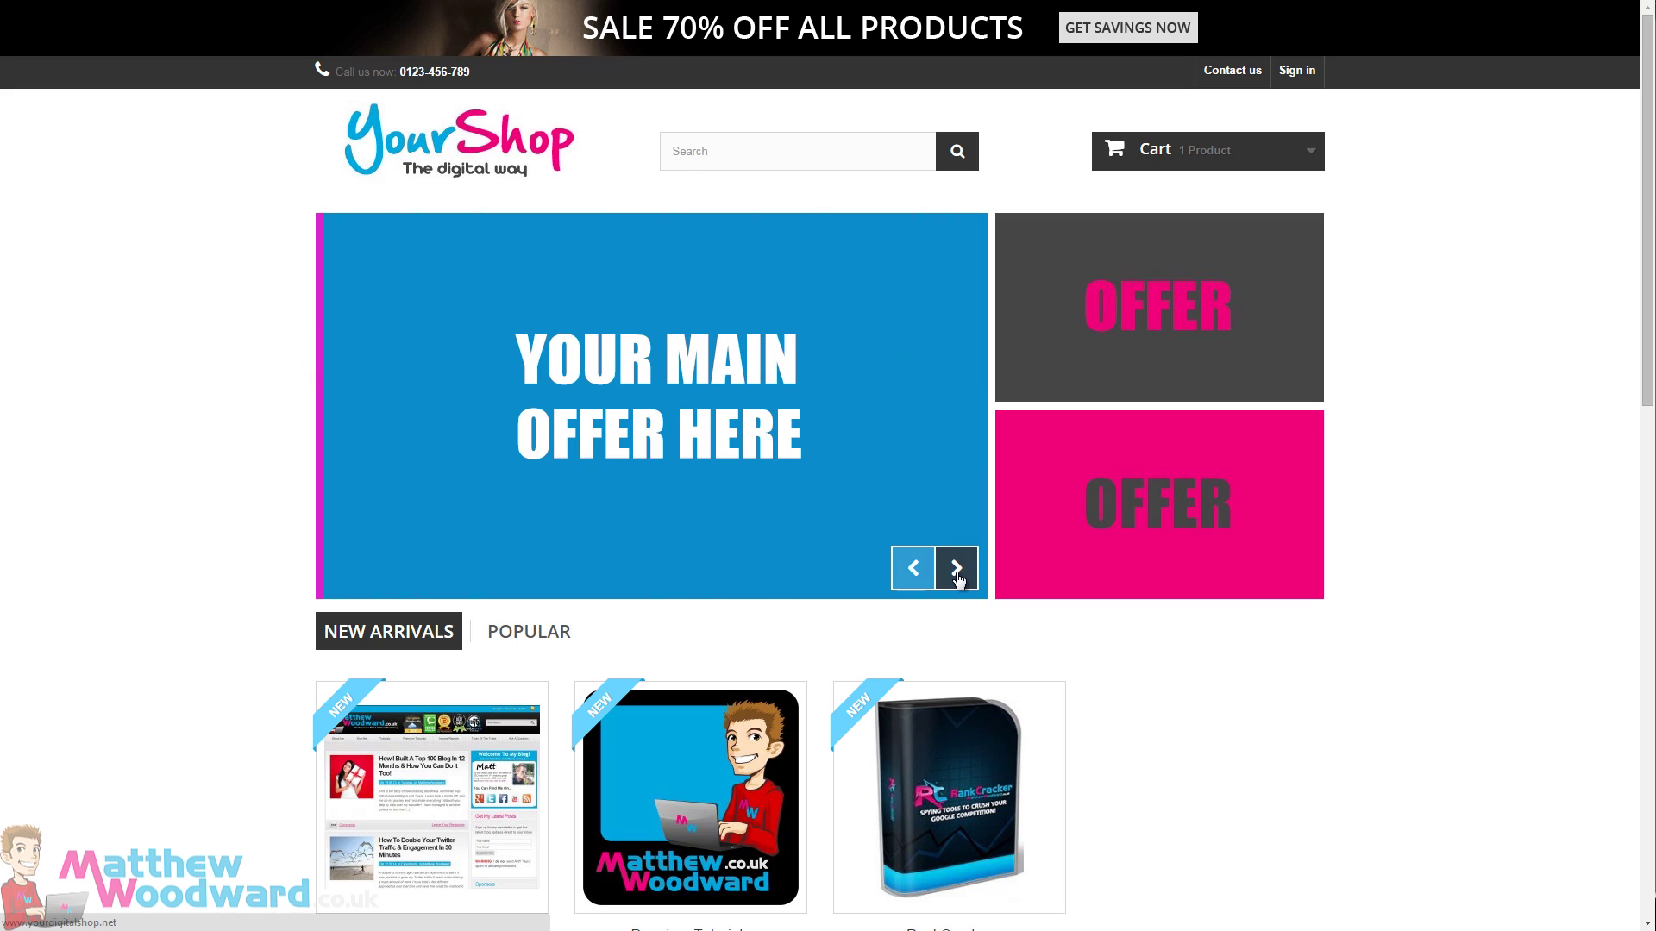
click(957, 571)
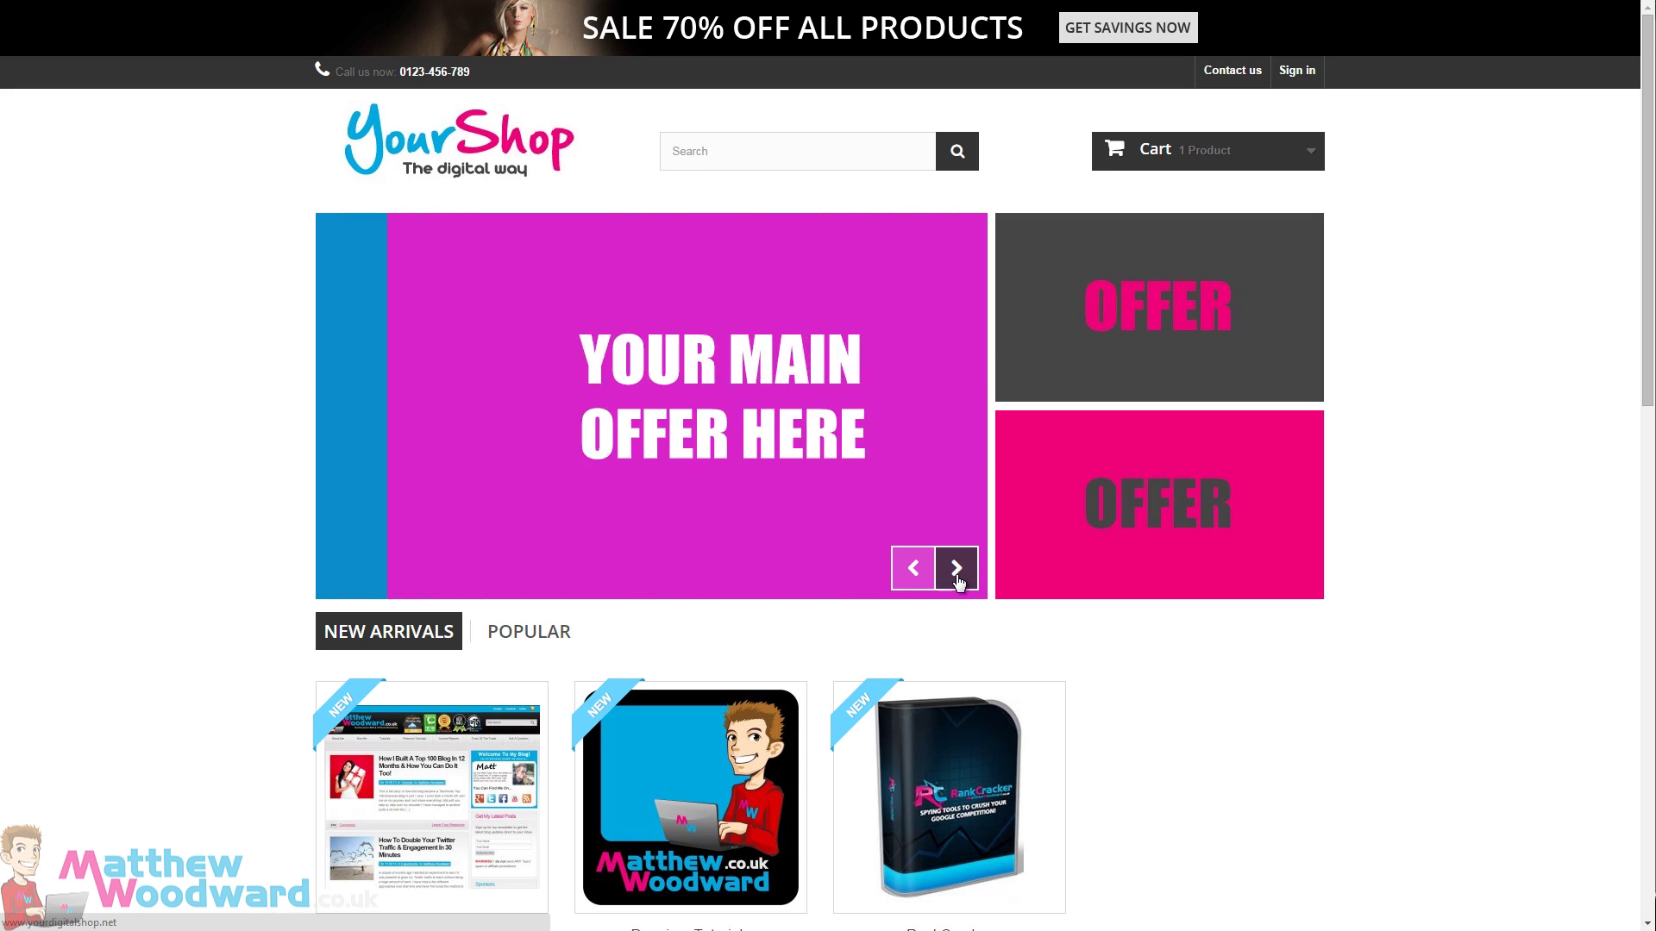
click(957, 573)
click(914, 569)
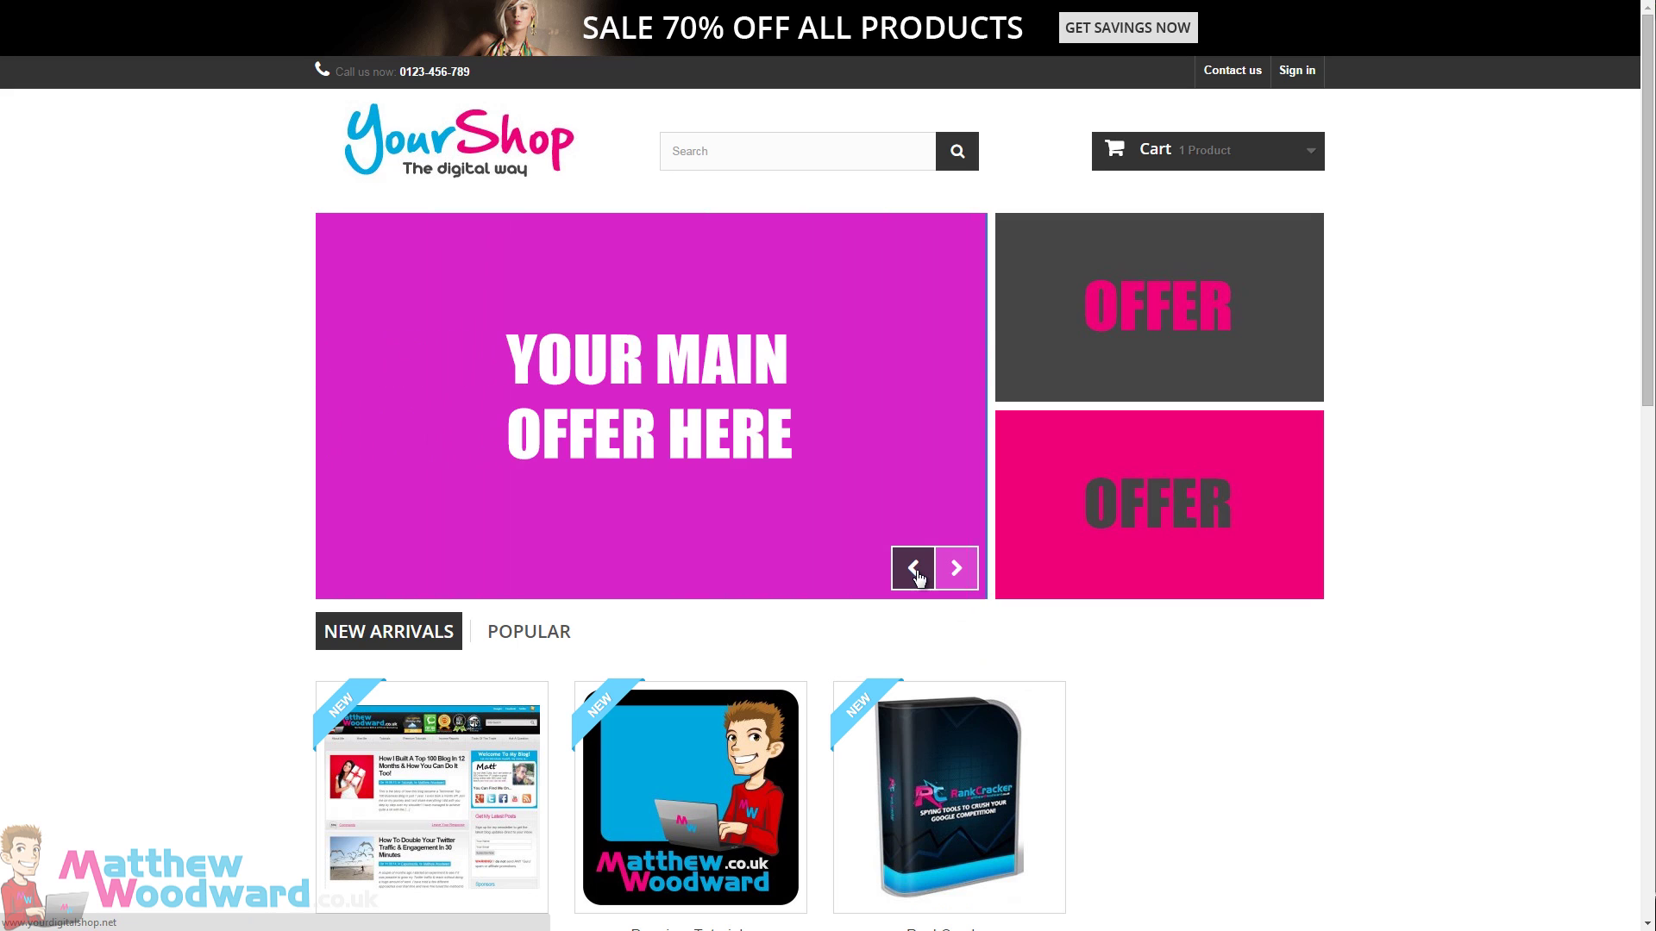
scroll(1024, 287, down, 3)
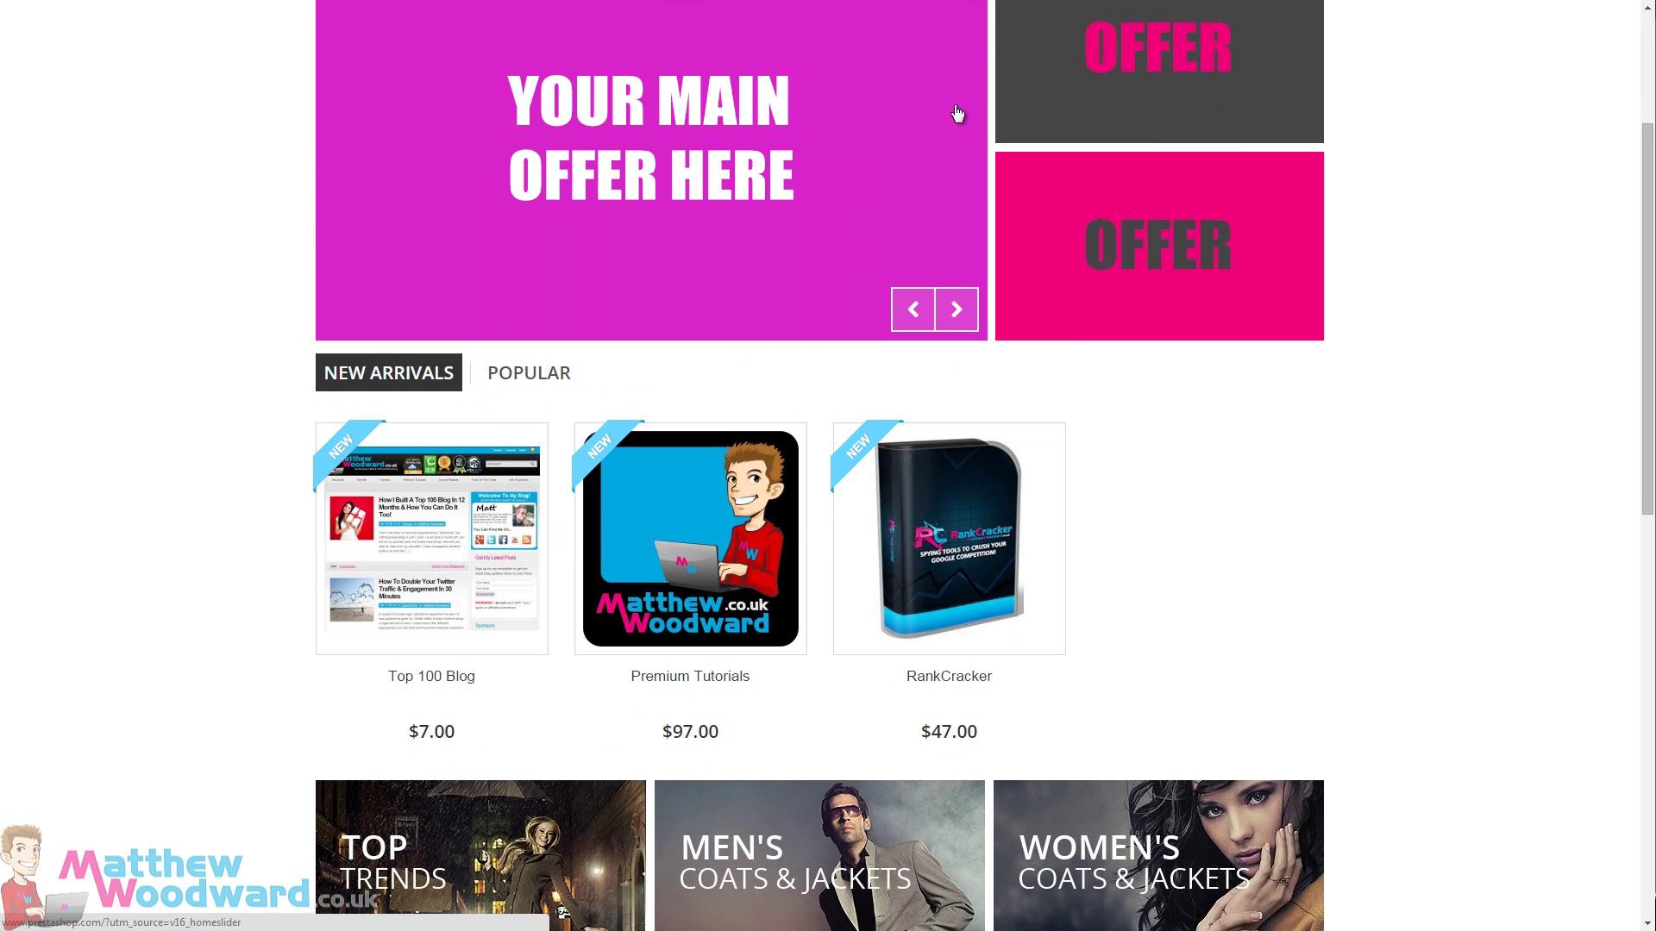
scroll(984, 274, up, 3)
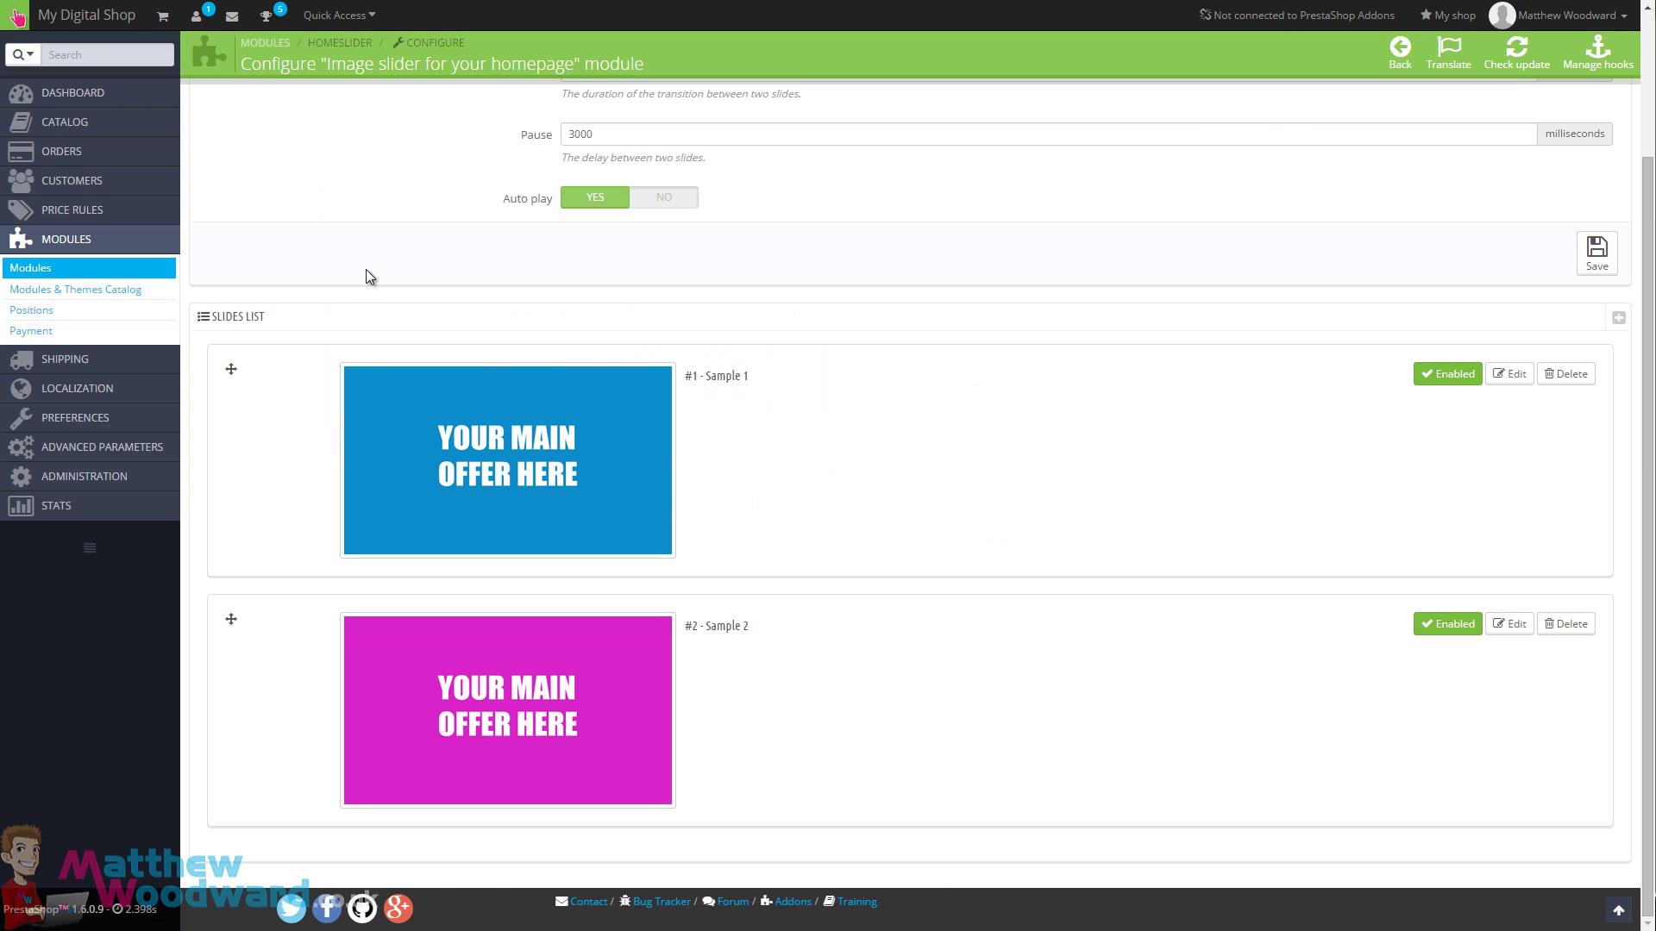
click(36, 269)
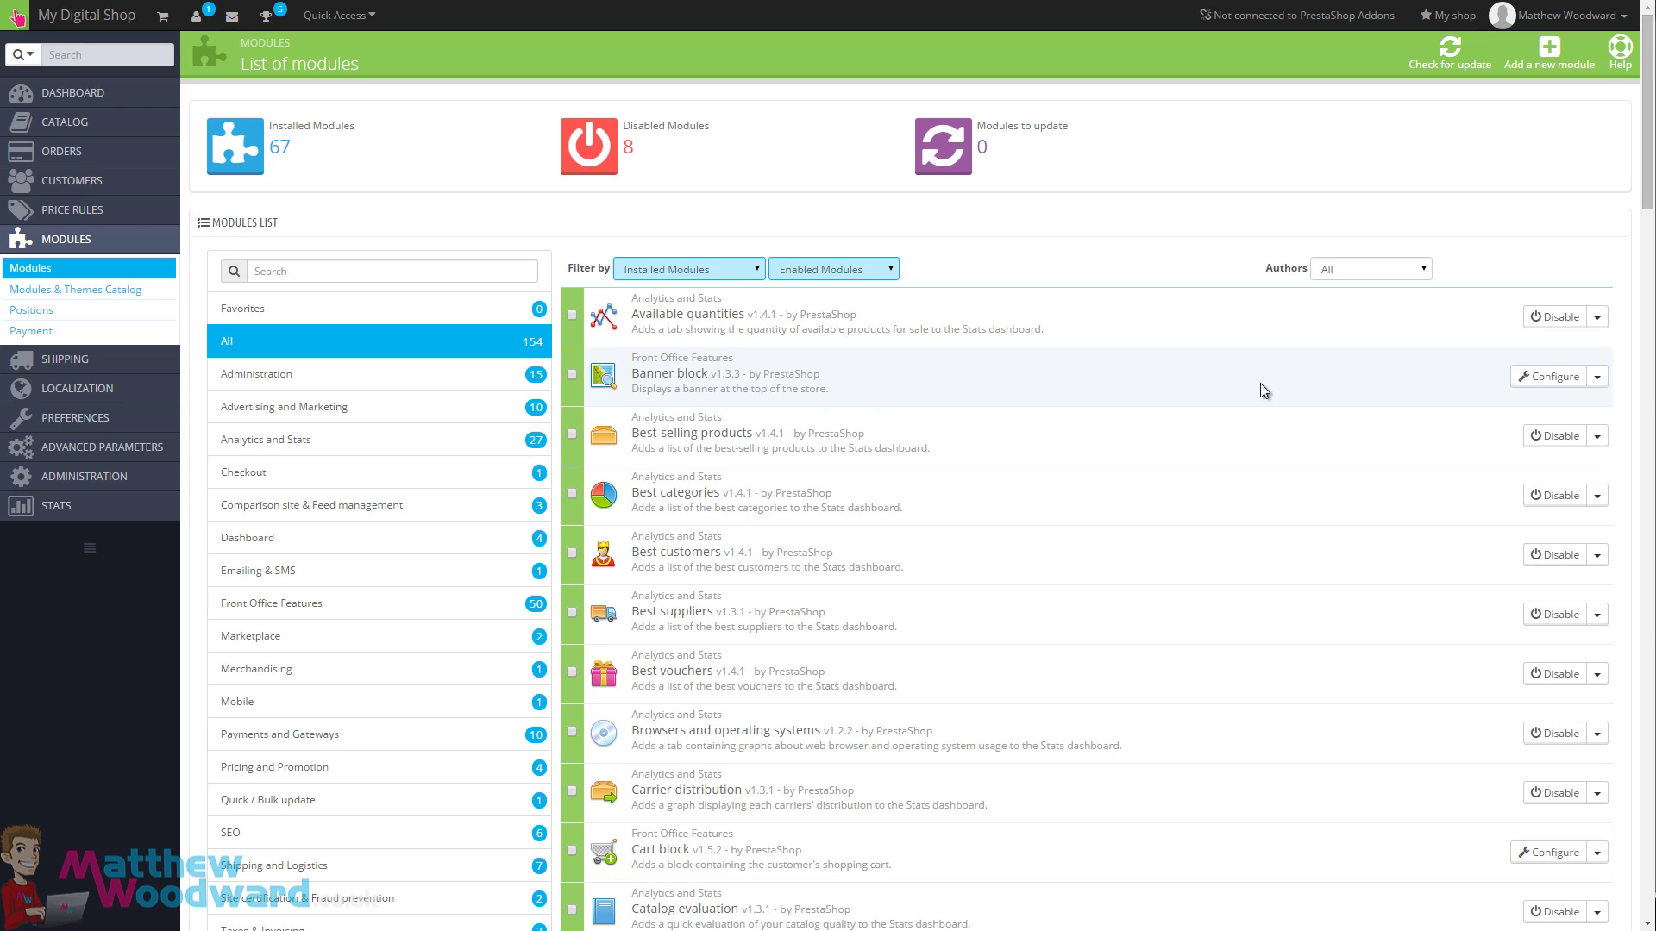
Configure the Banner block module to use the "Save 50% FOR A LIMITED TIME" top banner image, save it, and check the storefront.
click(1557, 379)
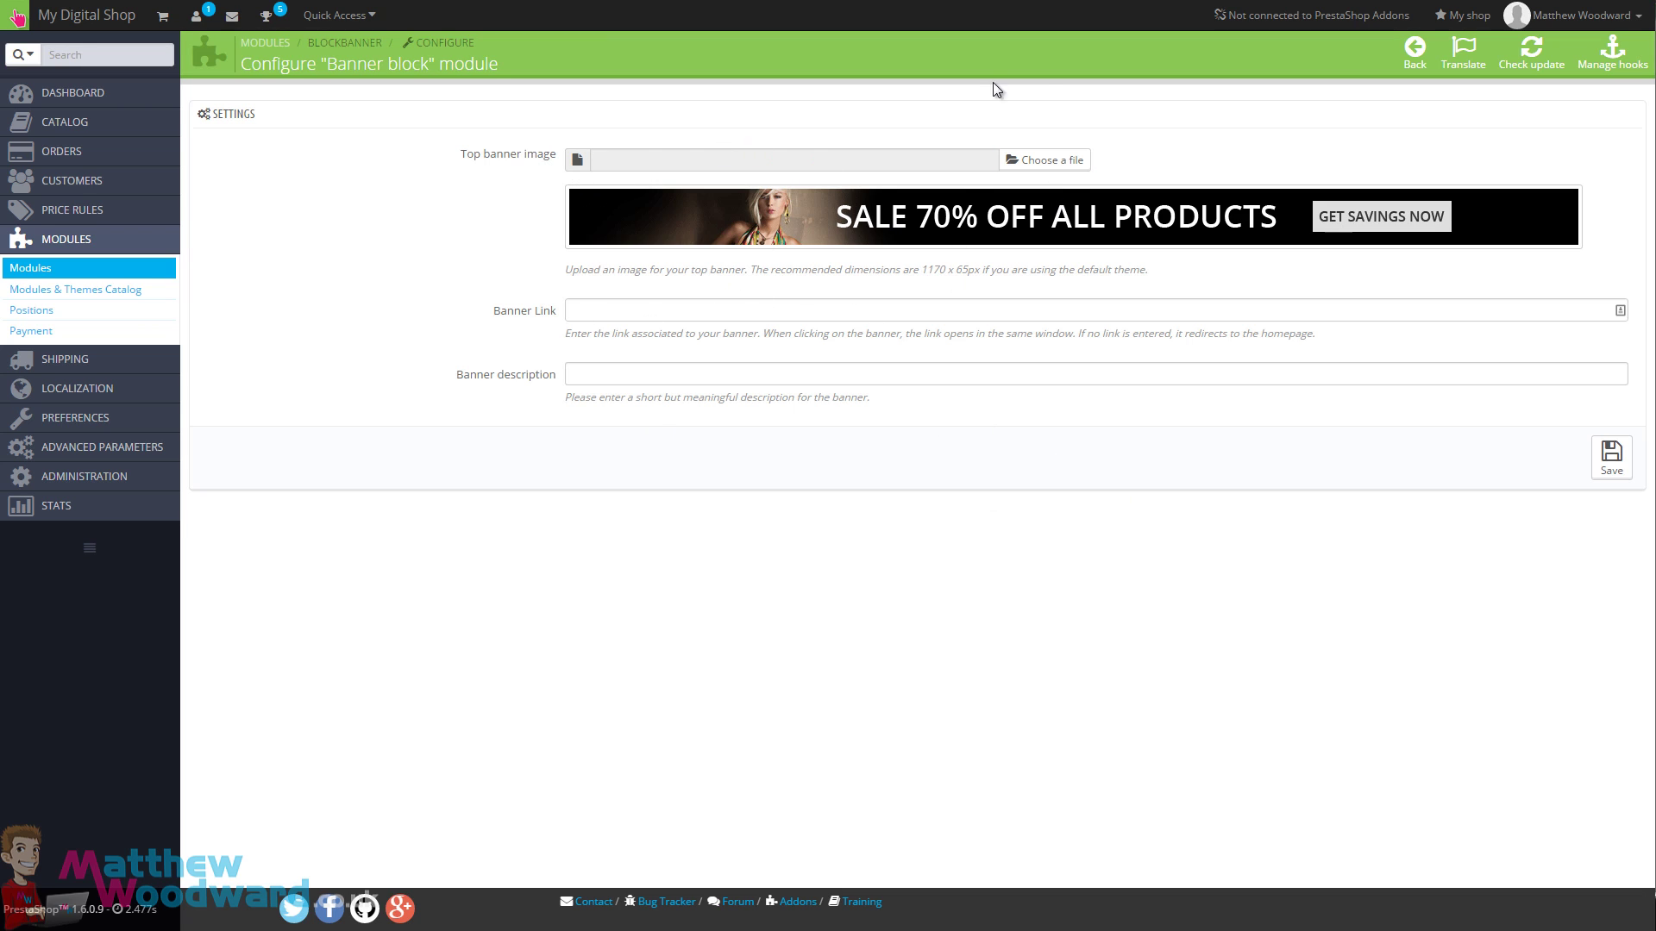
click(1379, 468)
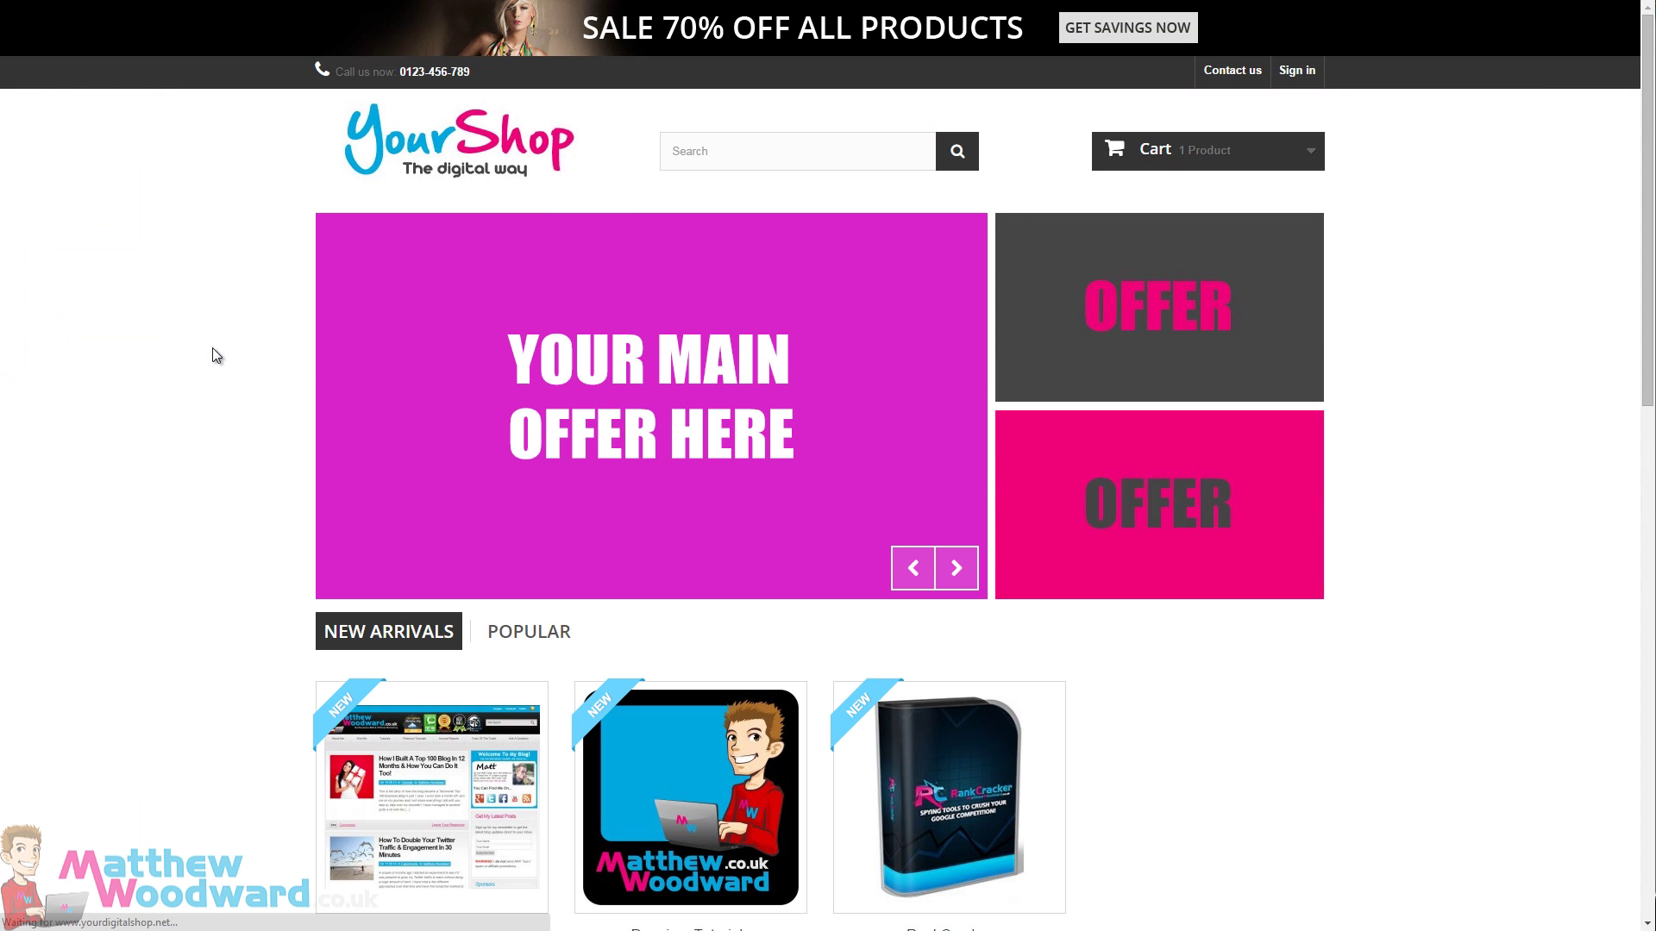
click(618, 50)
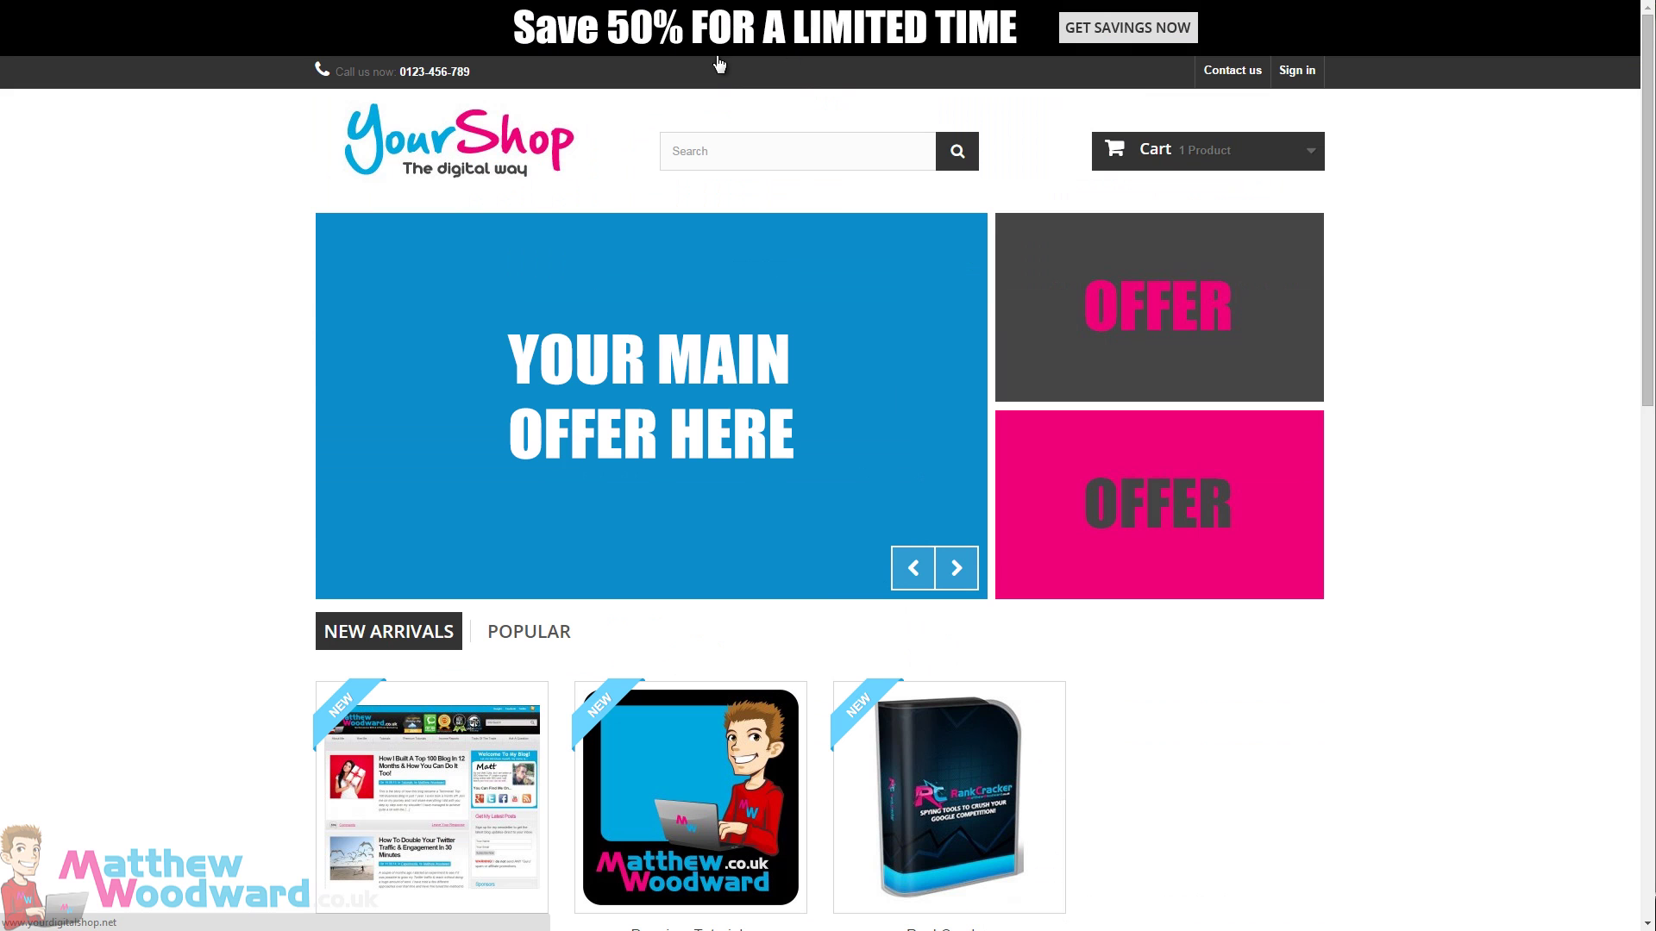
Return to the shop's admin and open the Theme Configurator for the default-bootstrap theme.
key(ctrl+Tab)
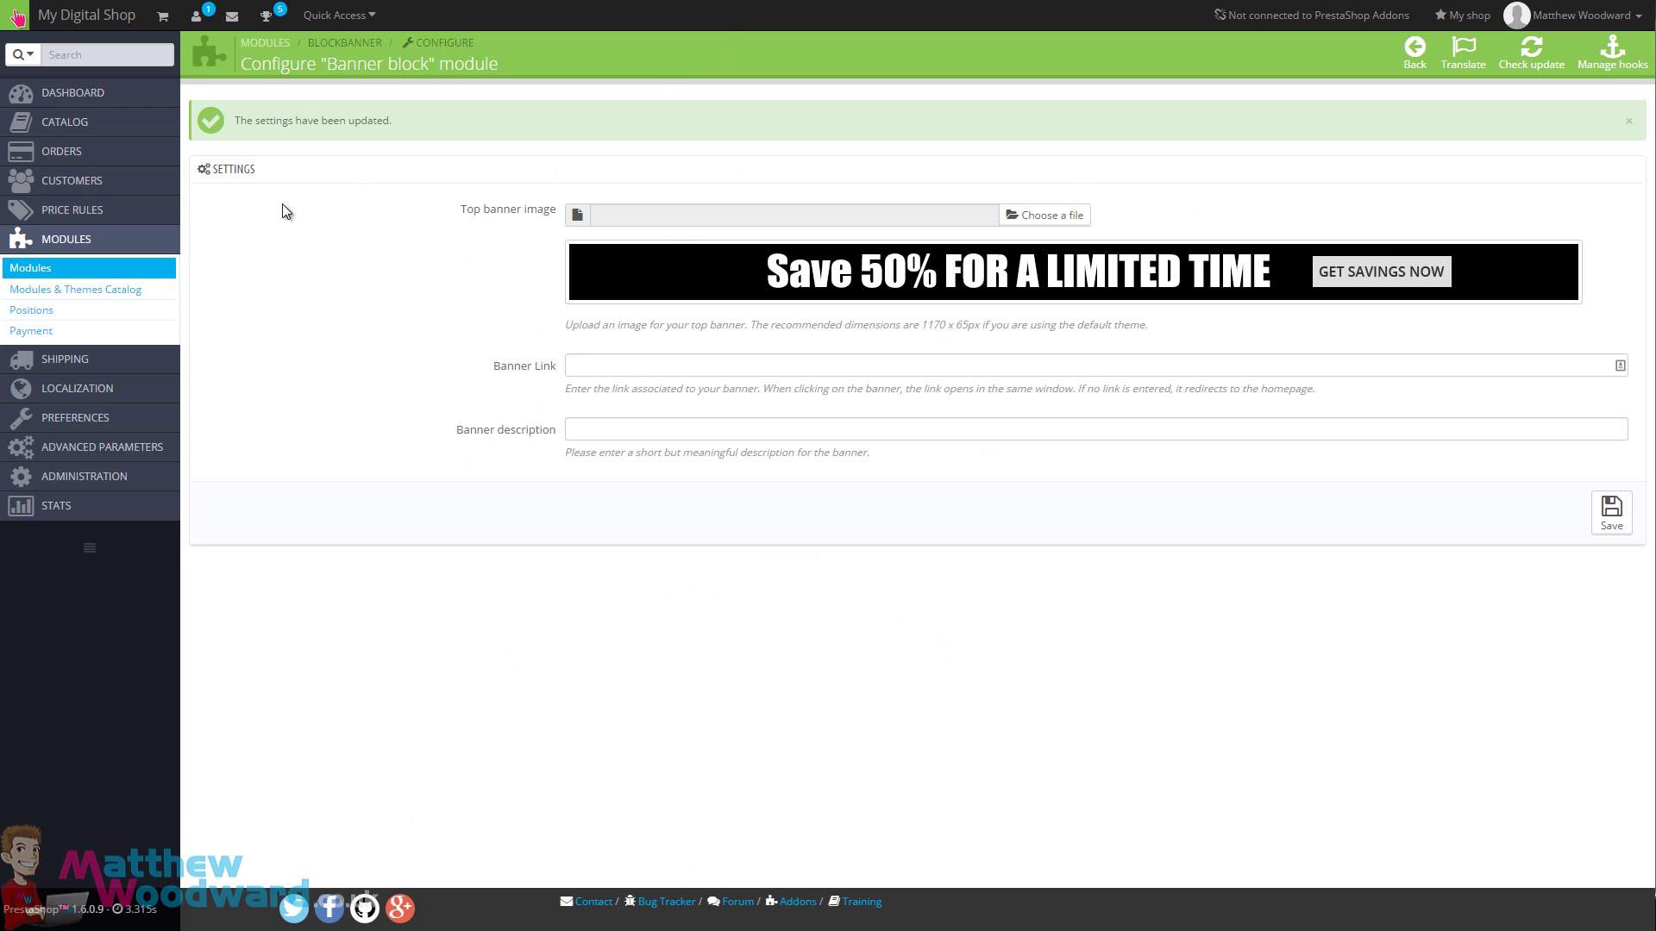
mouse_move(79, 421)
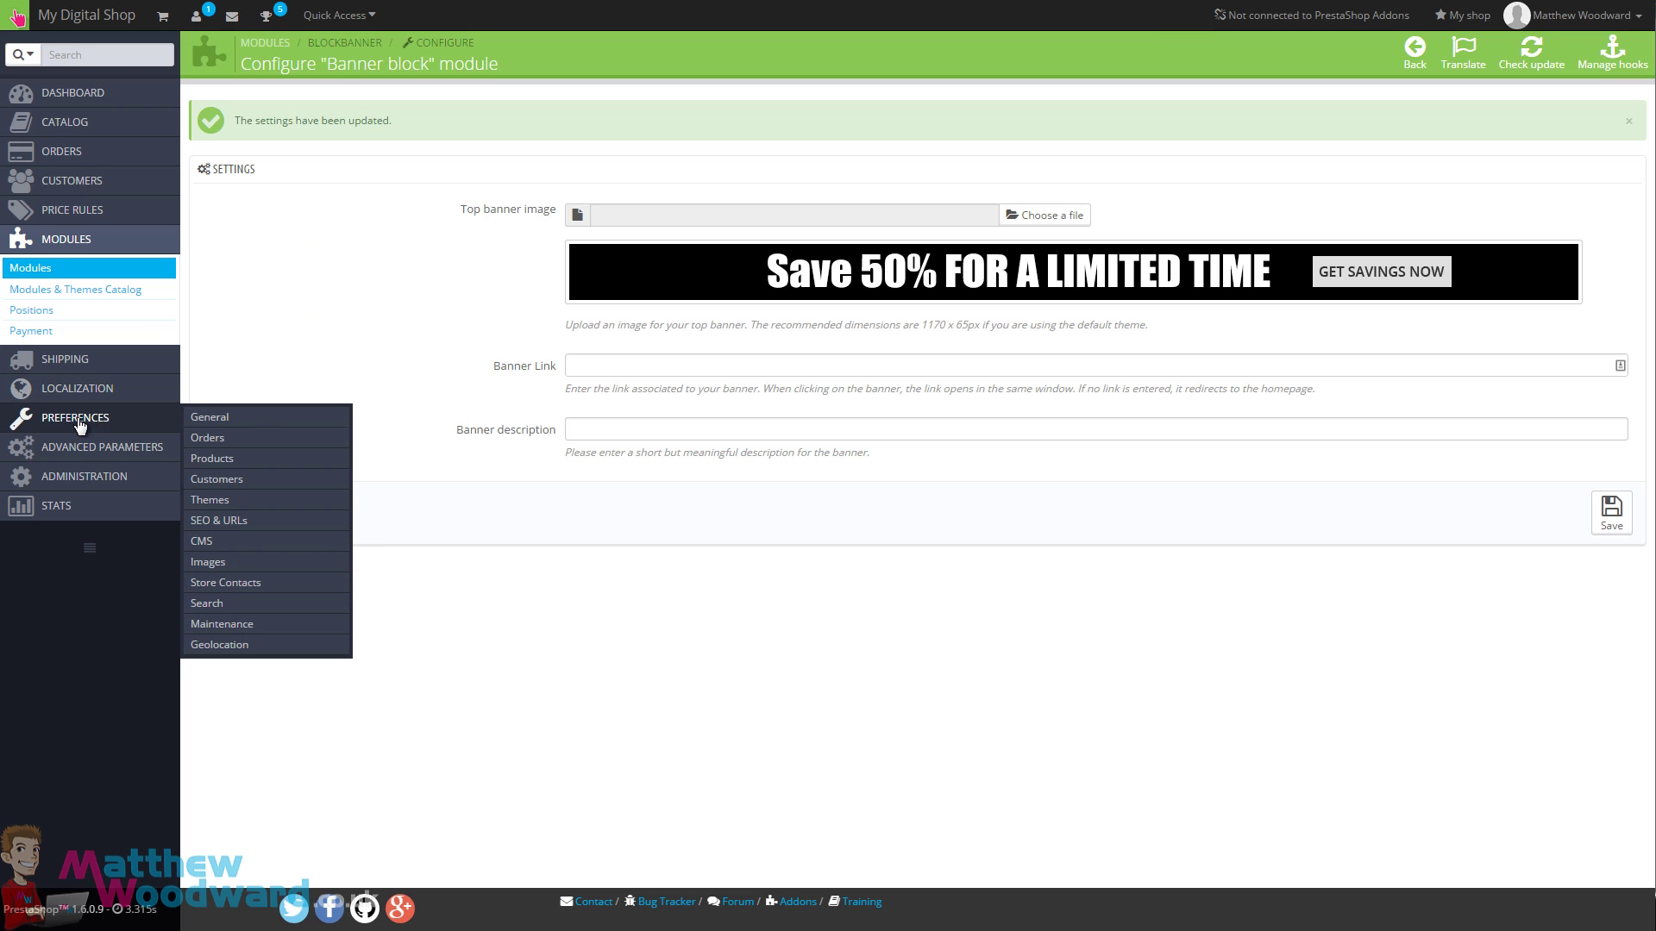
click(231, 501)
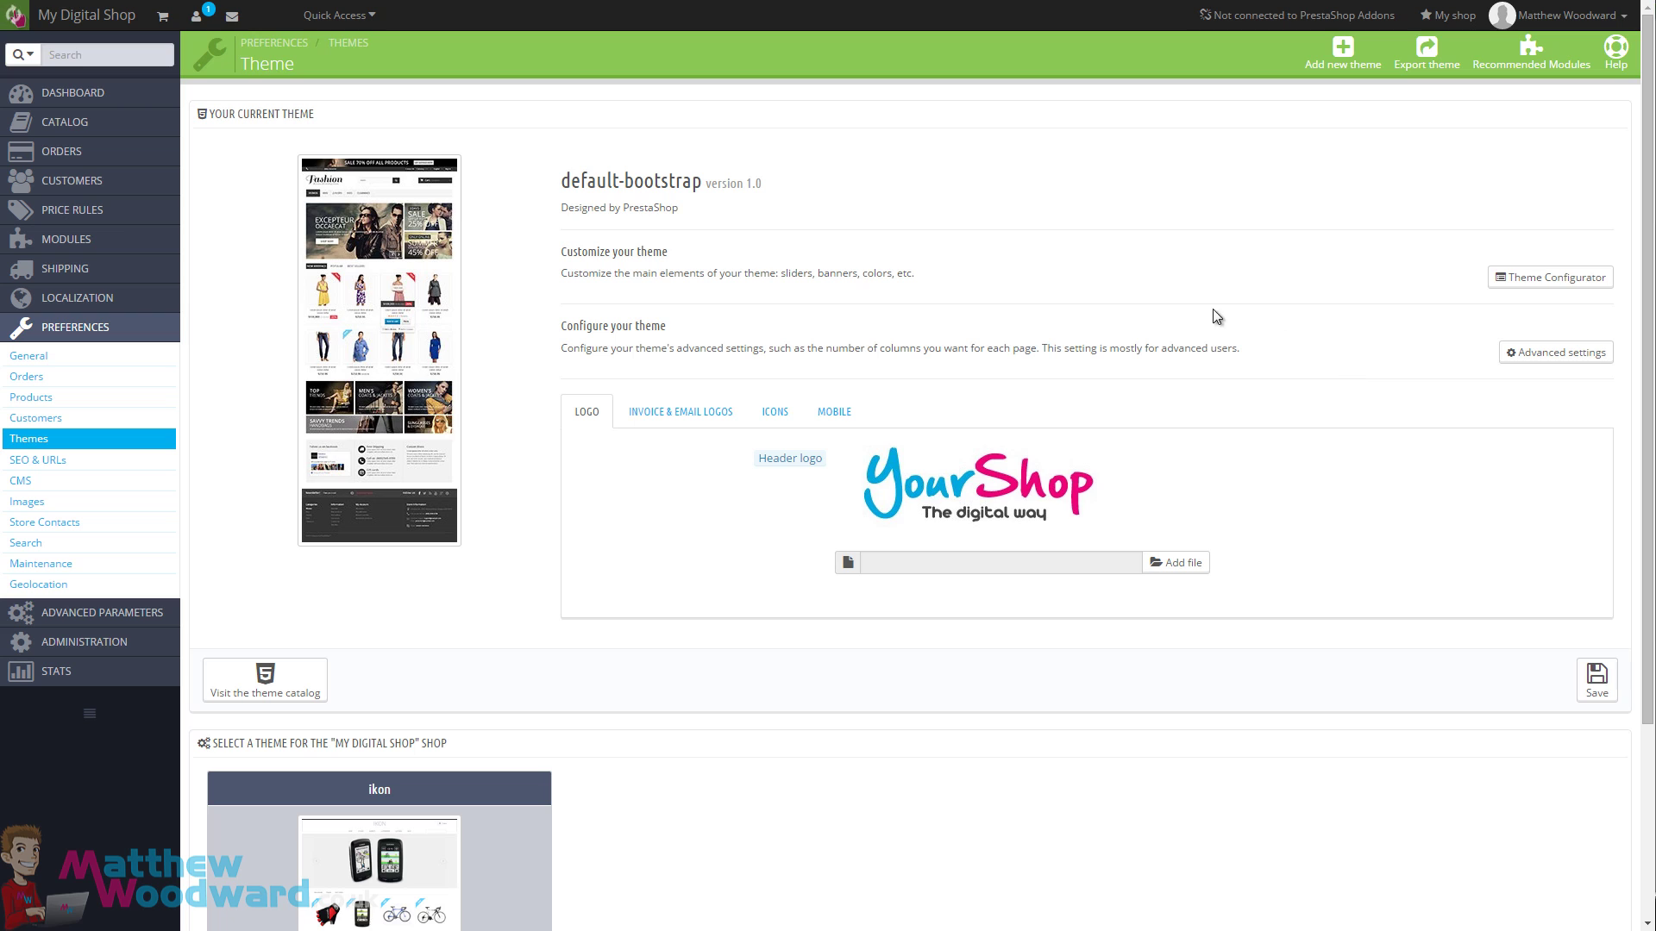
click(1540, 287)
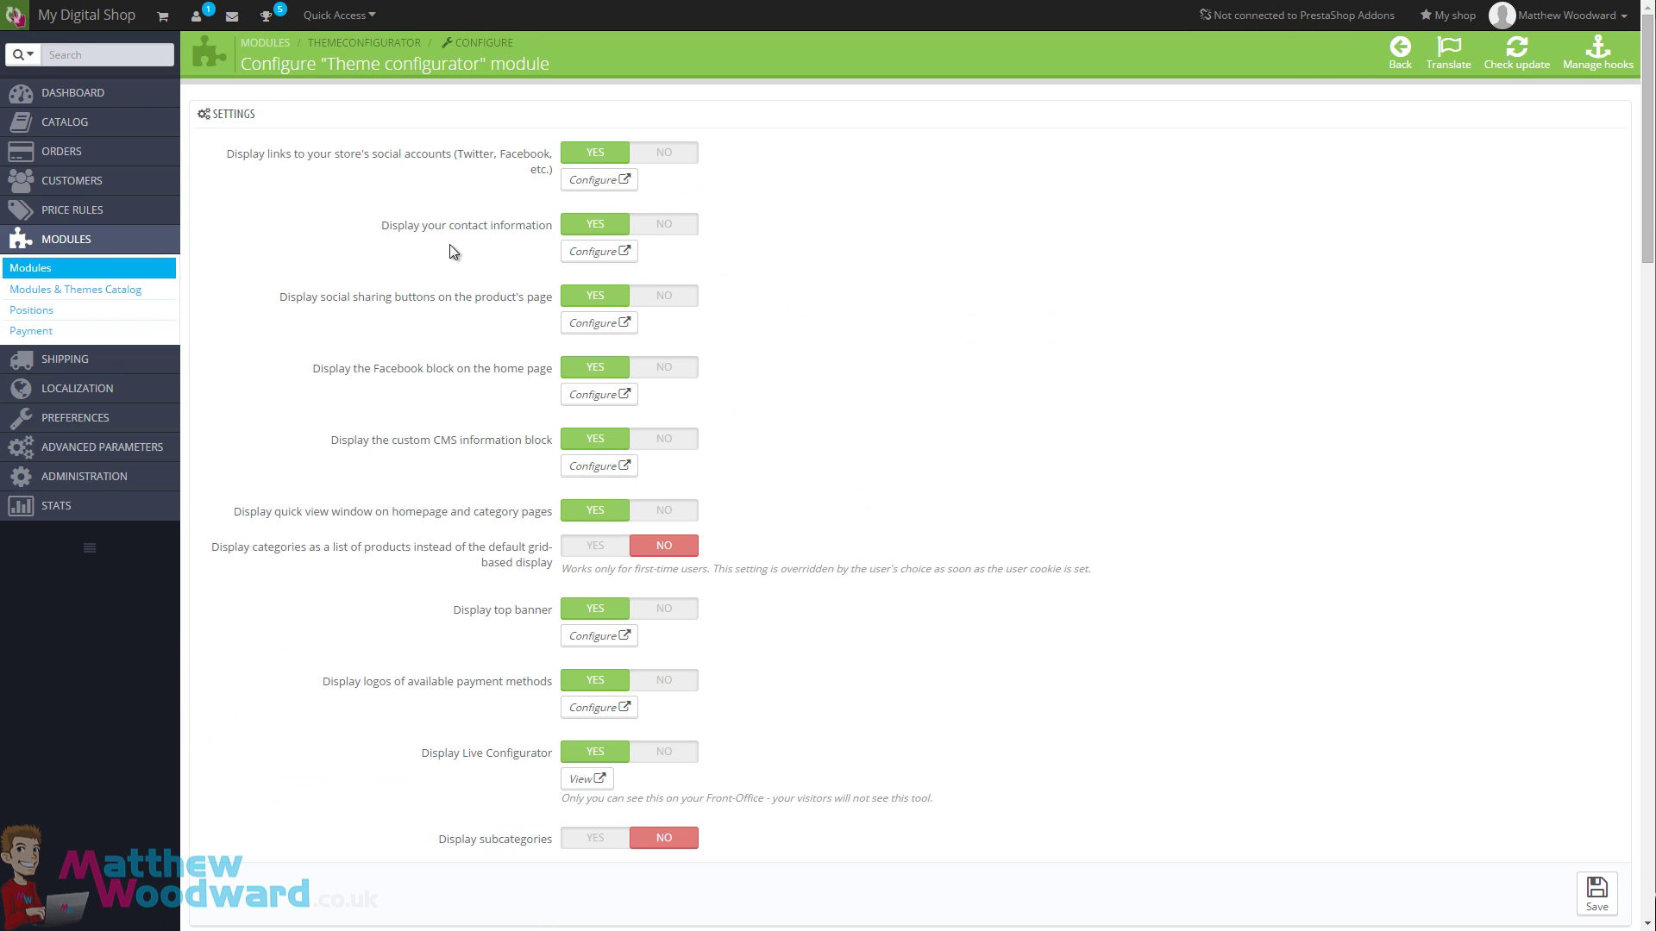
Turn off the top banner display, save the settings, and look over the storefront home page without it.
click(643, 612)
click(1595, 893)
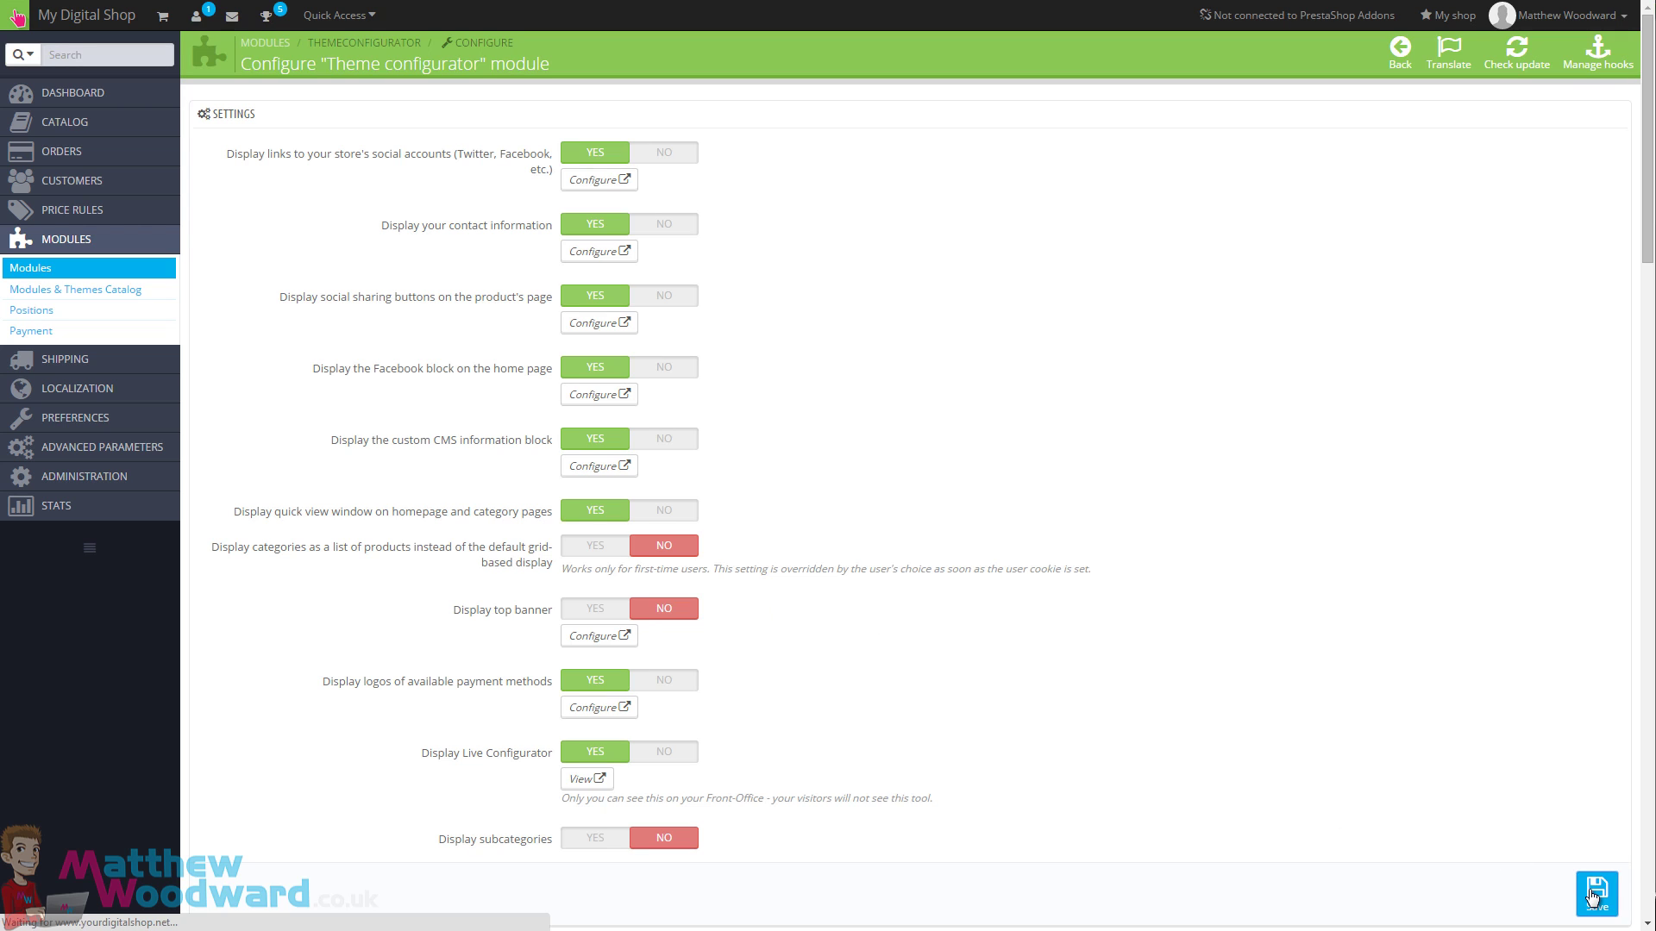
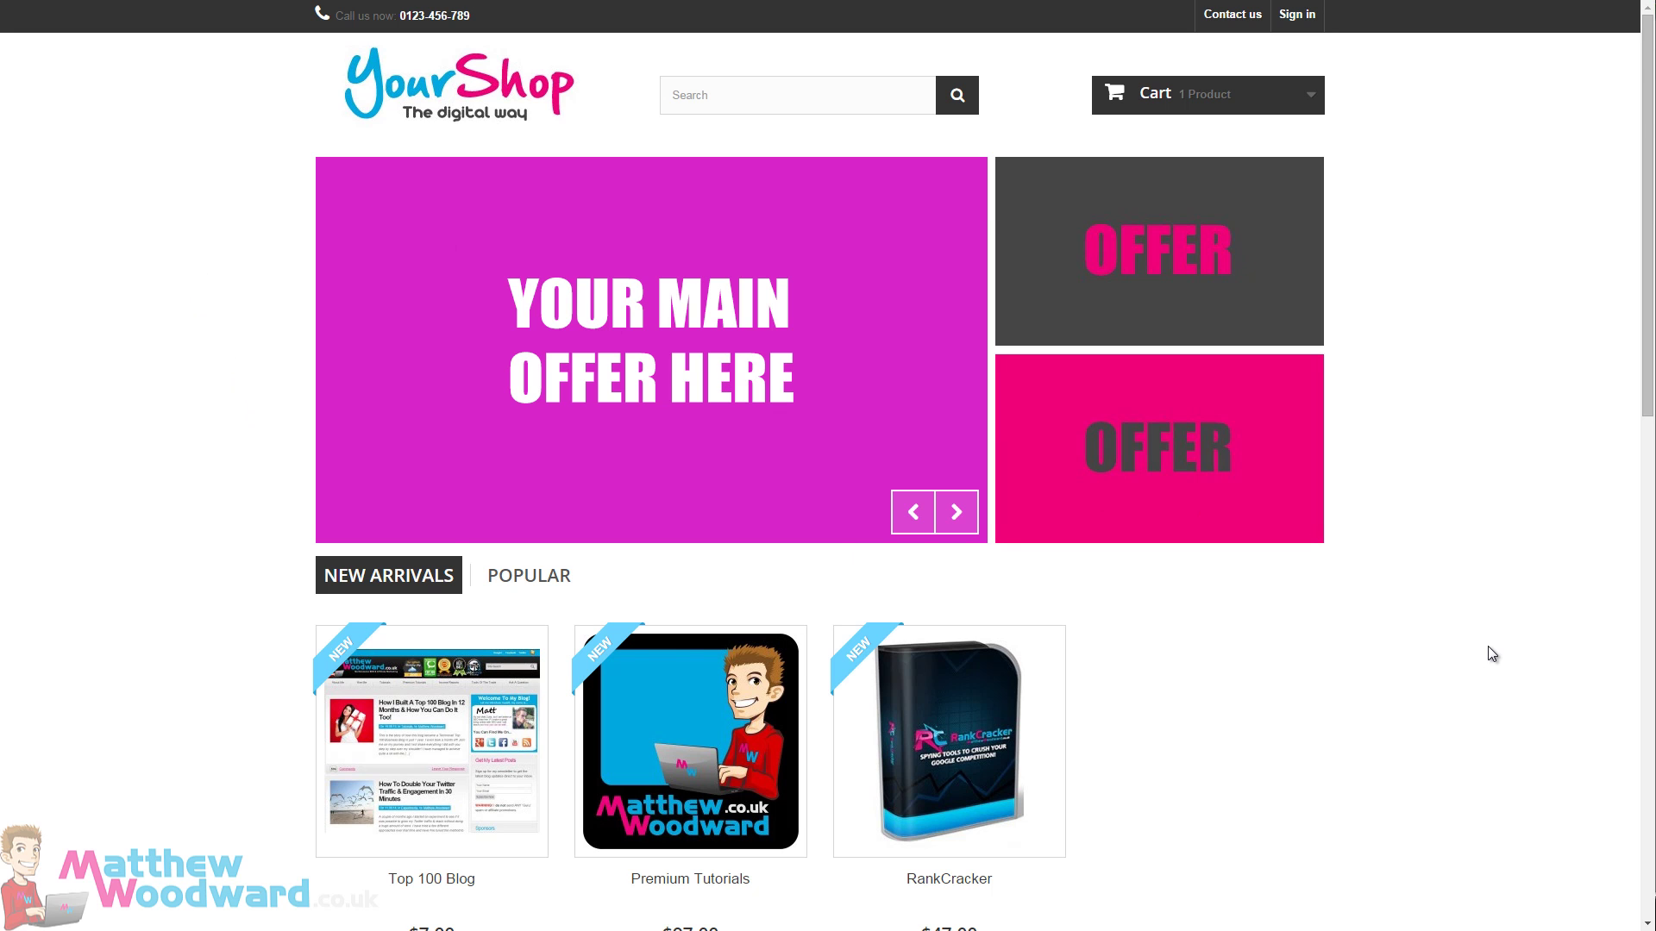
scroll(1488, 646, down, 6)
scroll(1438, 685, up, 6)
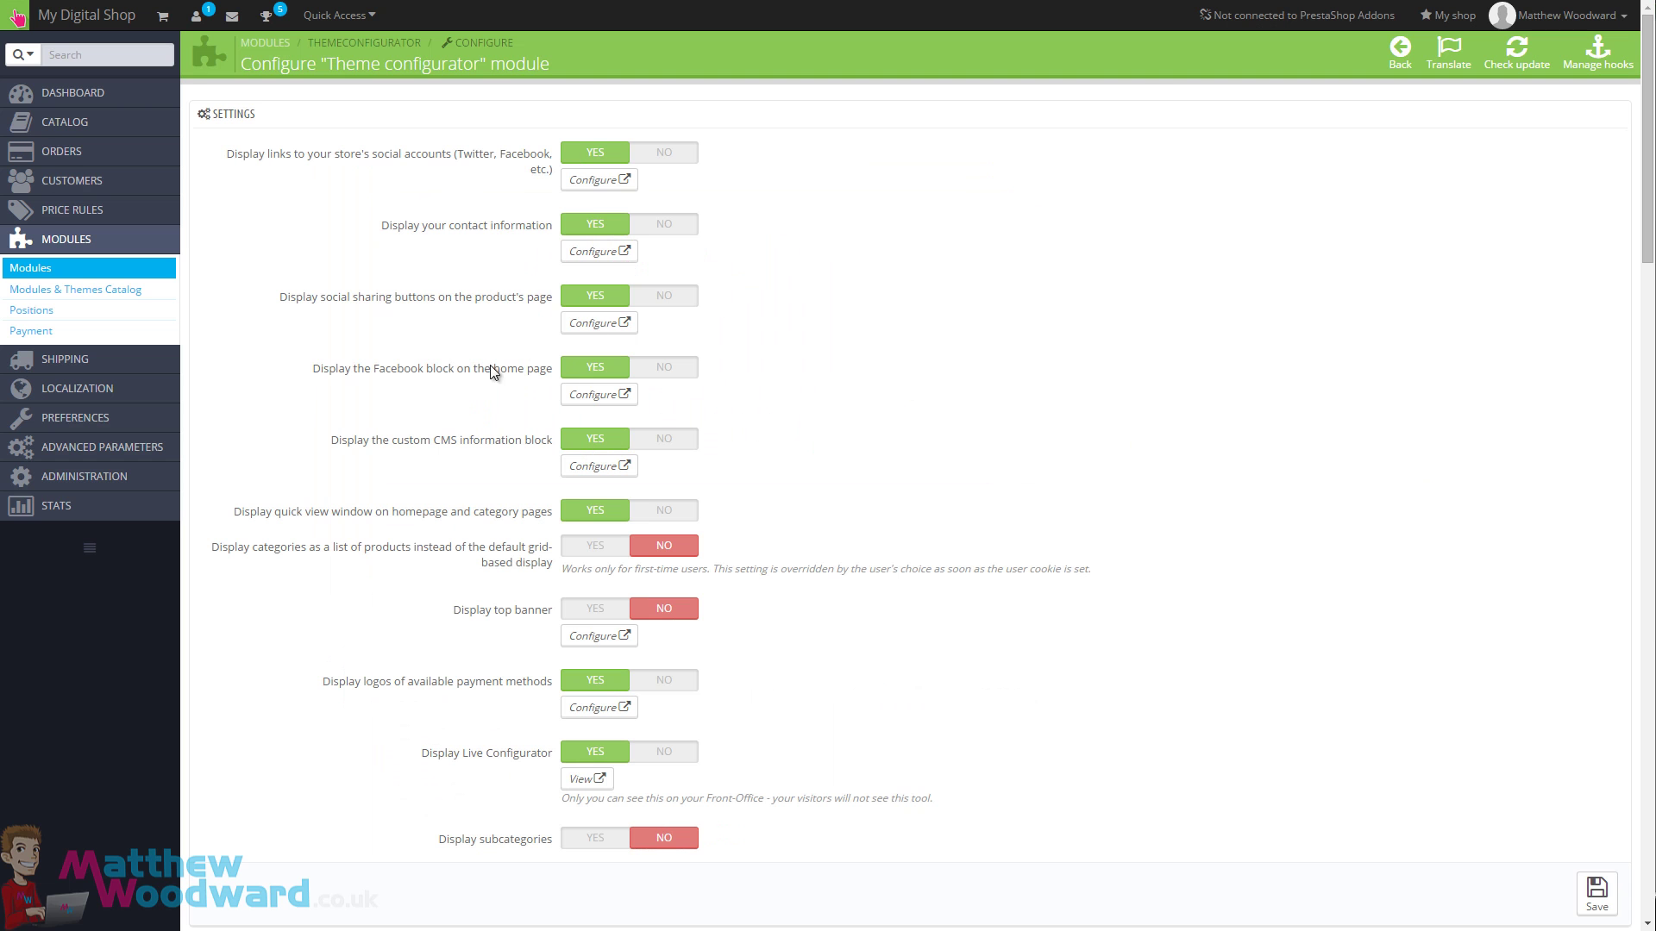
Turn the top banner display back on, save the settings, and check the banner in the storefront.
click(605, 610)
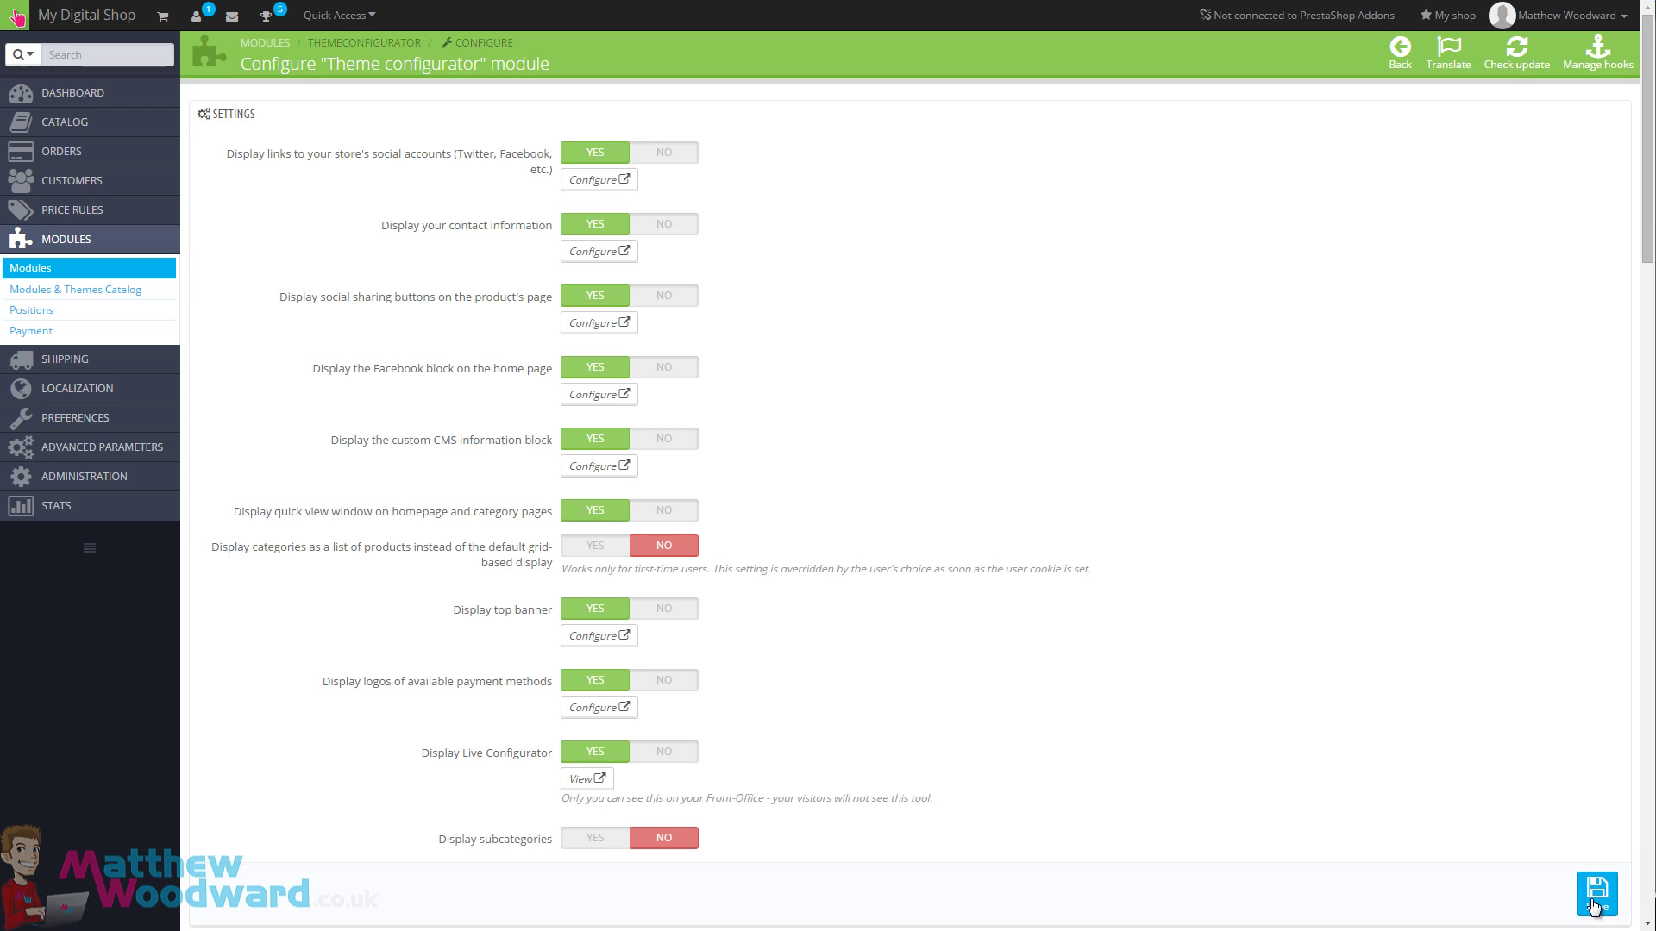
click(1602, 873)
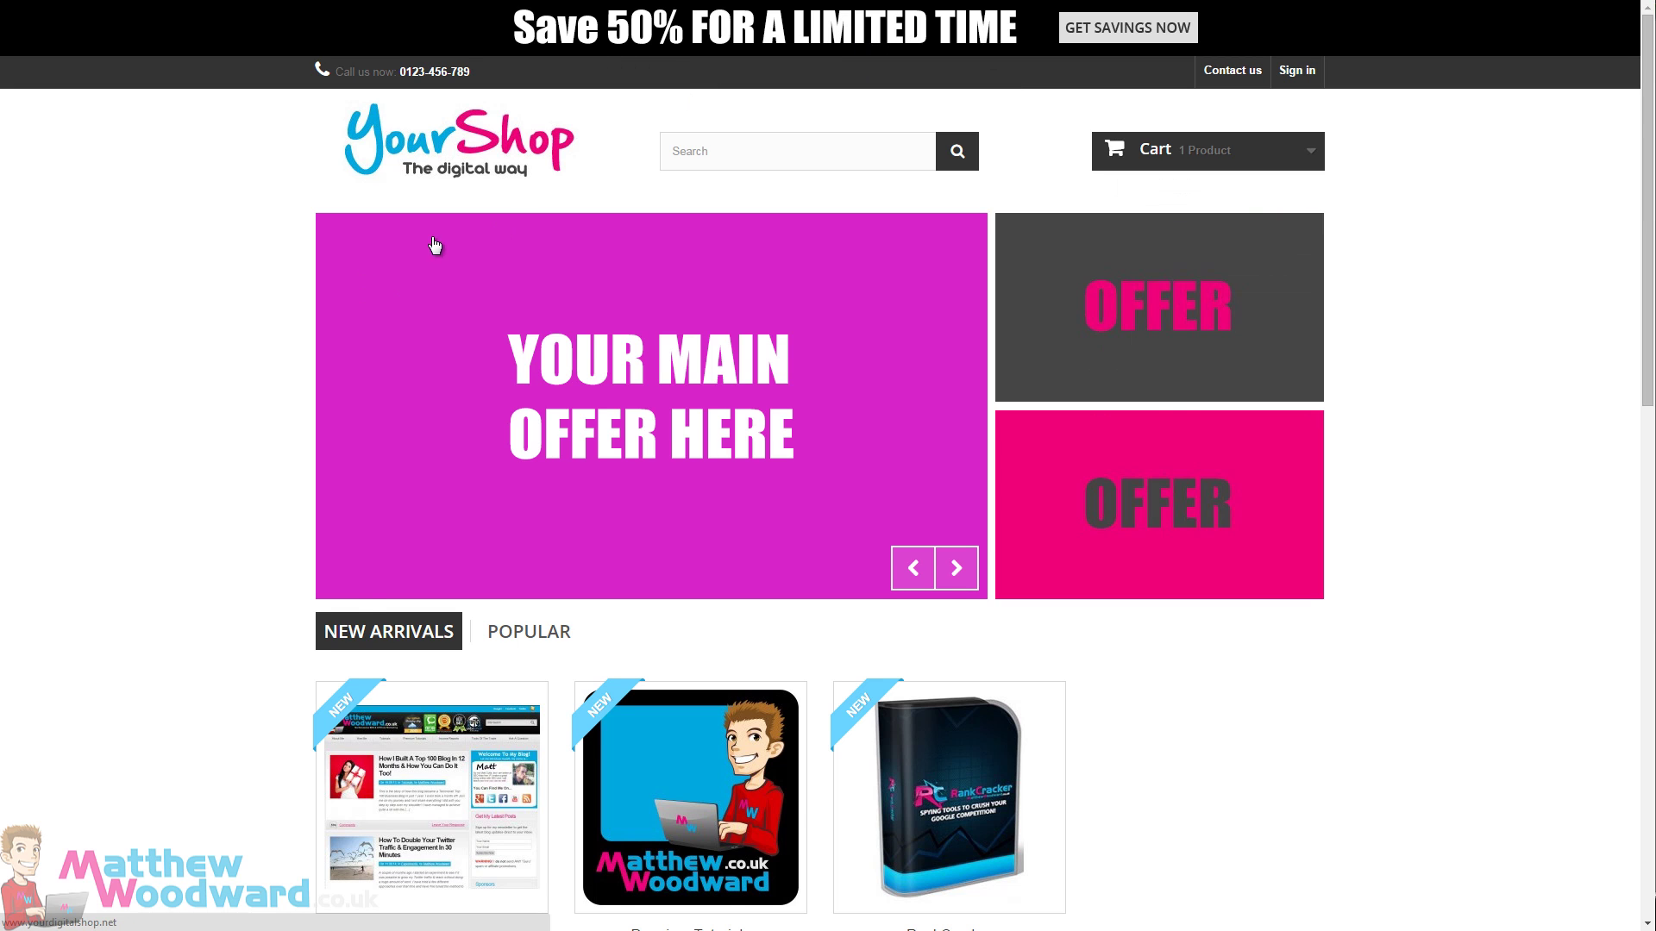
scroll(341, 238, down, 3)
scroll(341, 238, up, 3)
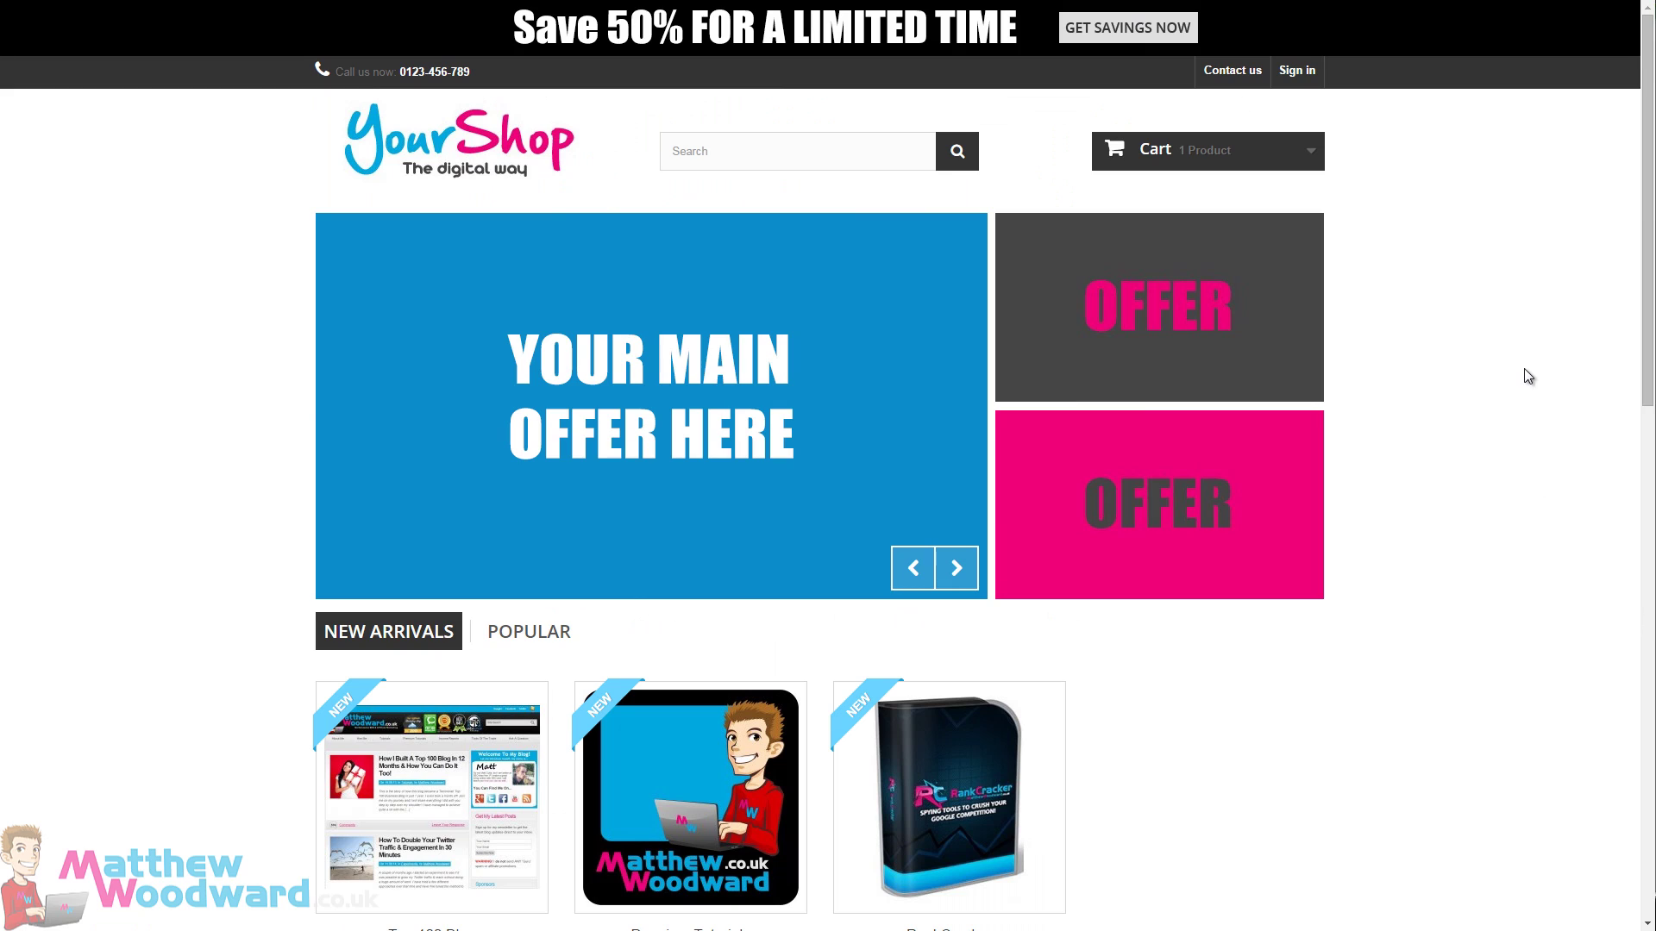
Examine the fashion images beneath the products on the storefront home page and the matching items under the theme configurator's Home hook.
scroll(1503, 414, down, 9)
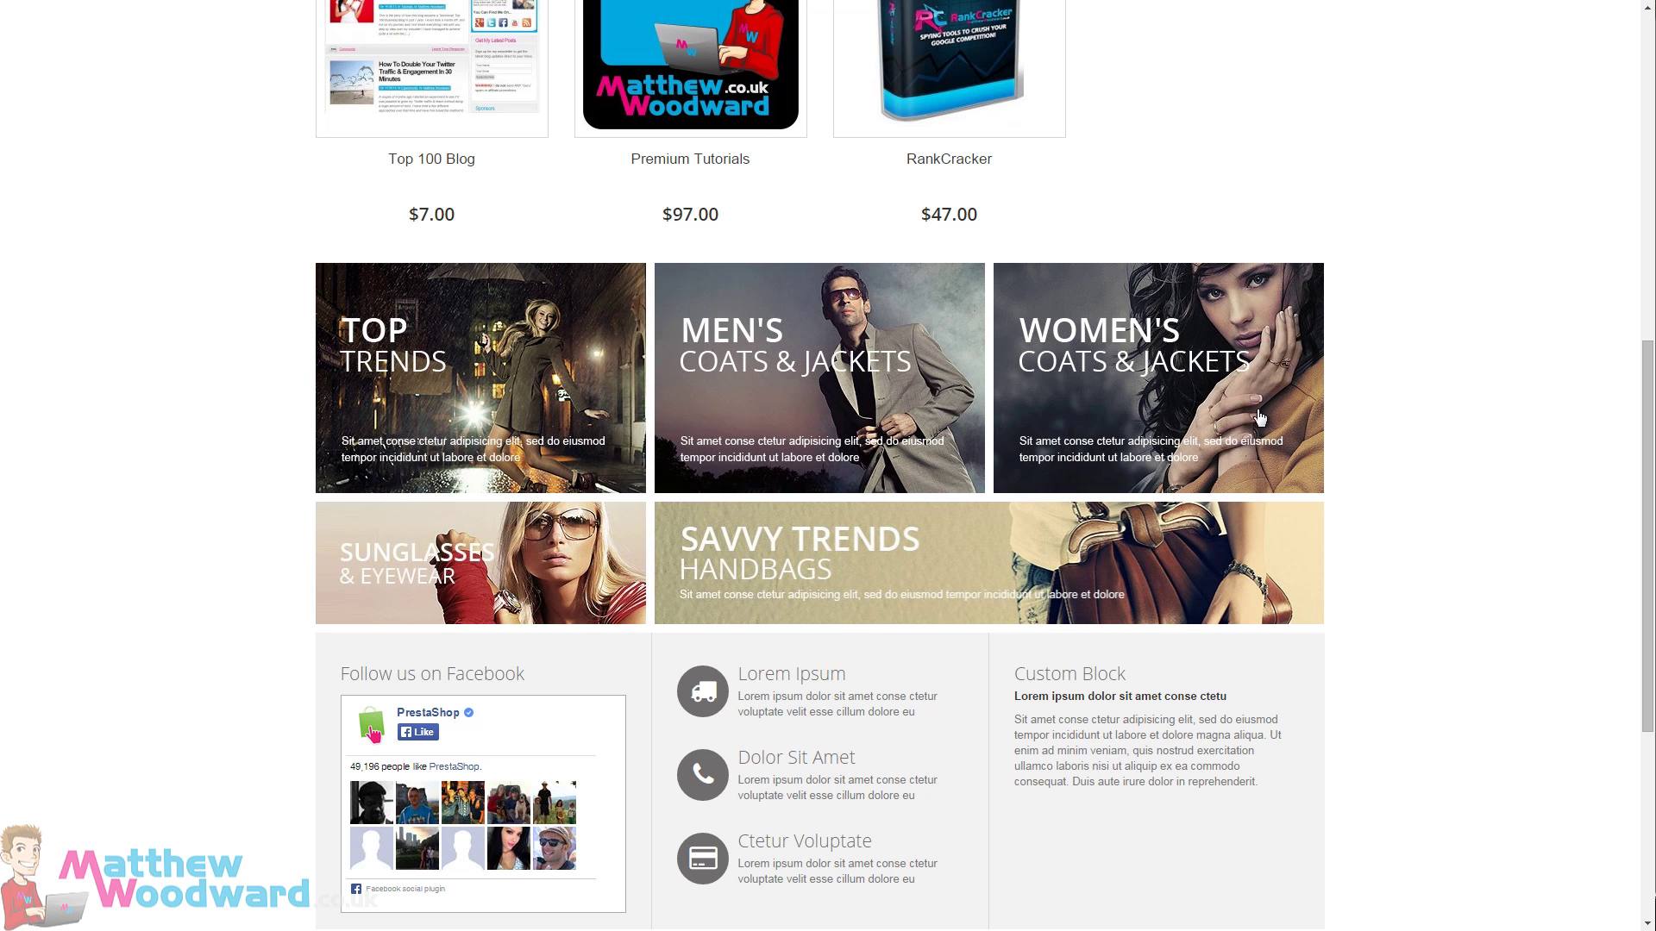
scroll(1397, 454, up, 8)
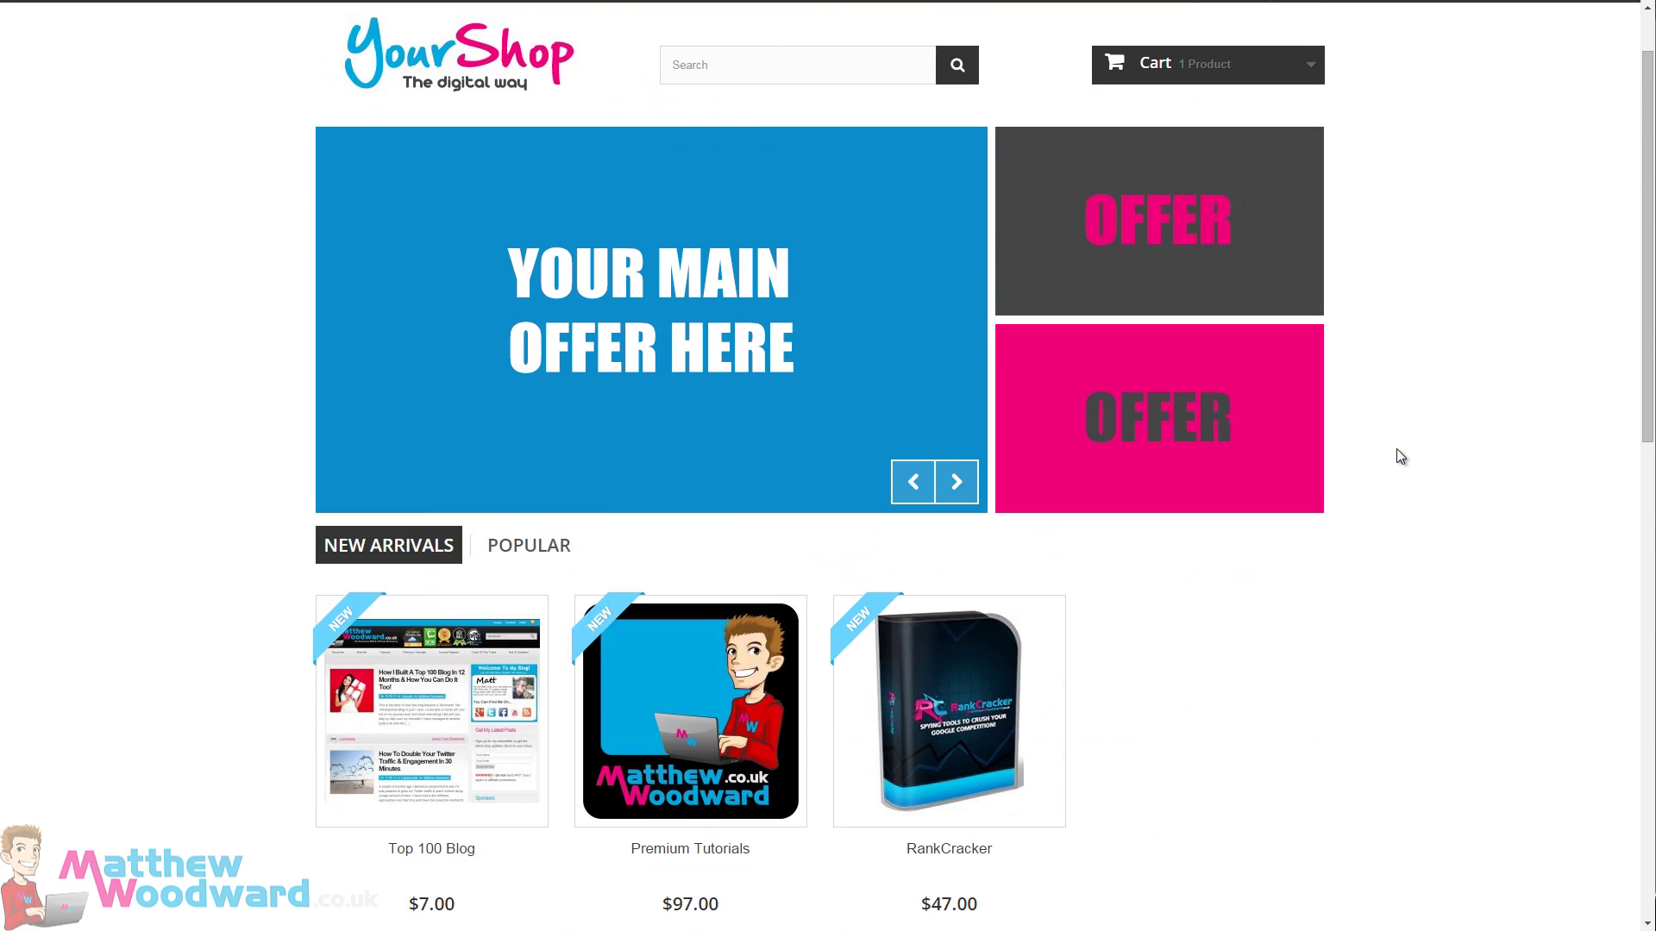
scroll(1397, 431, up, 1)
scroll(263, 305, down, 8)
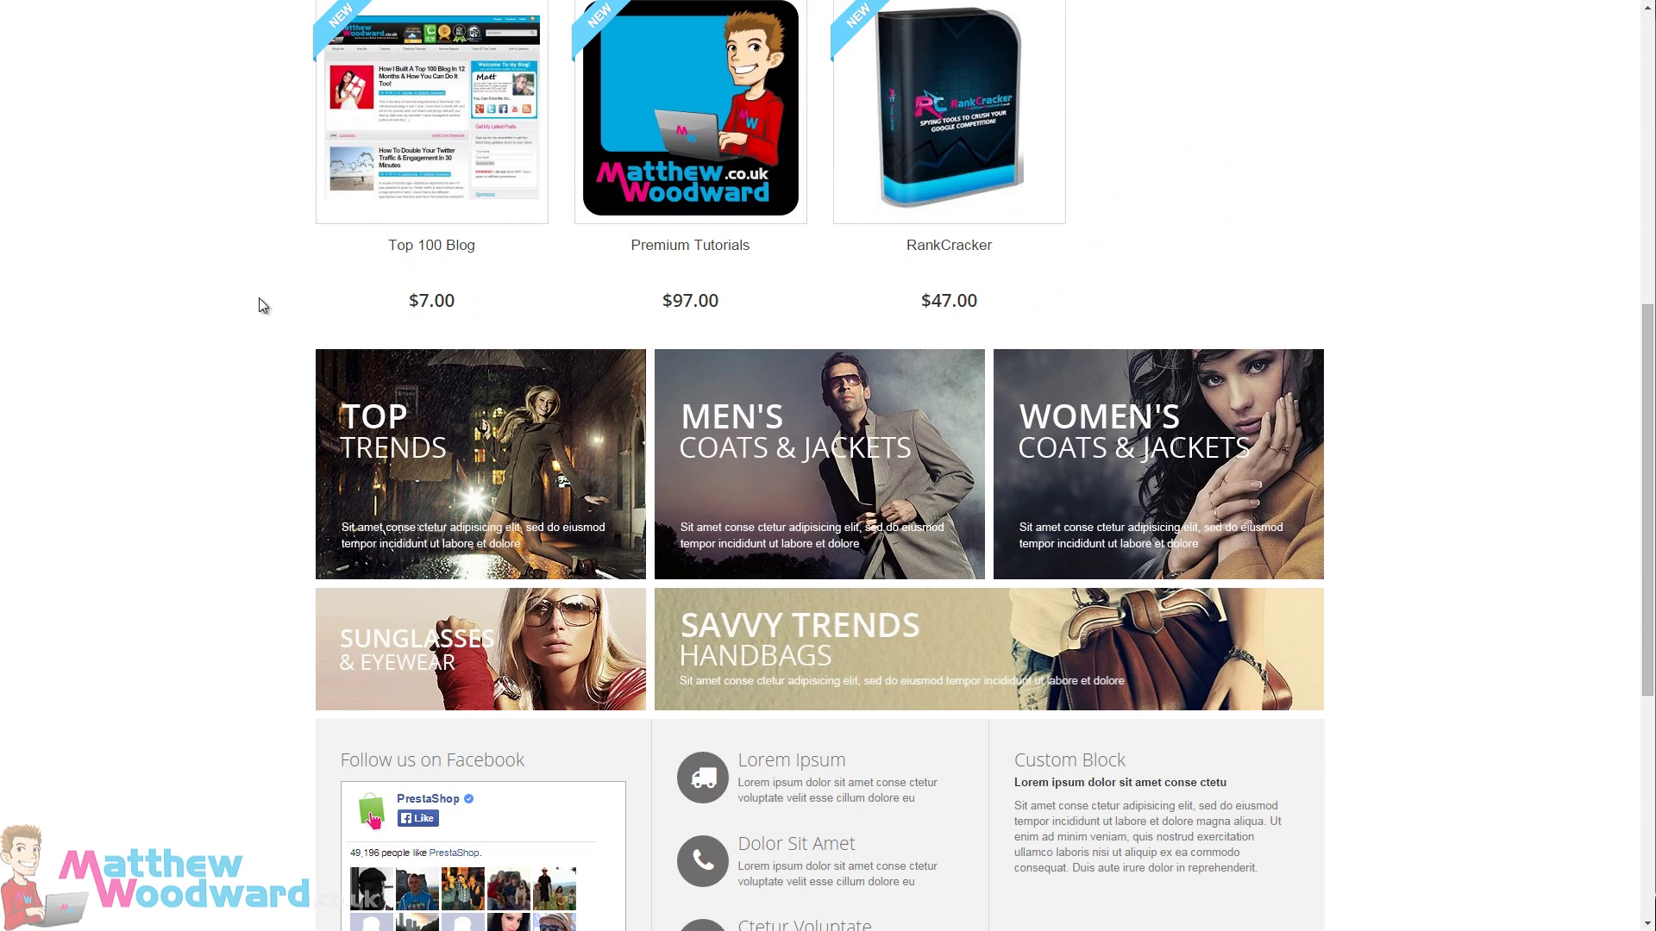
scroll(1483, 638, up, 1)
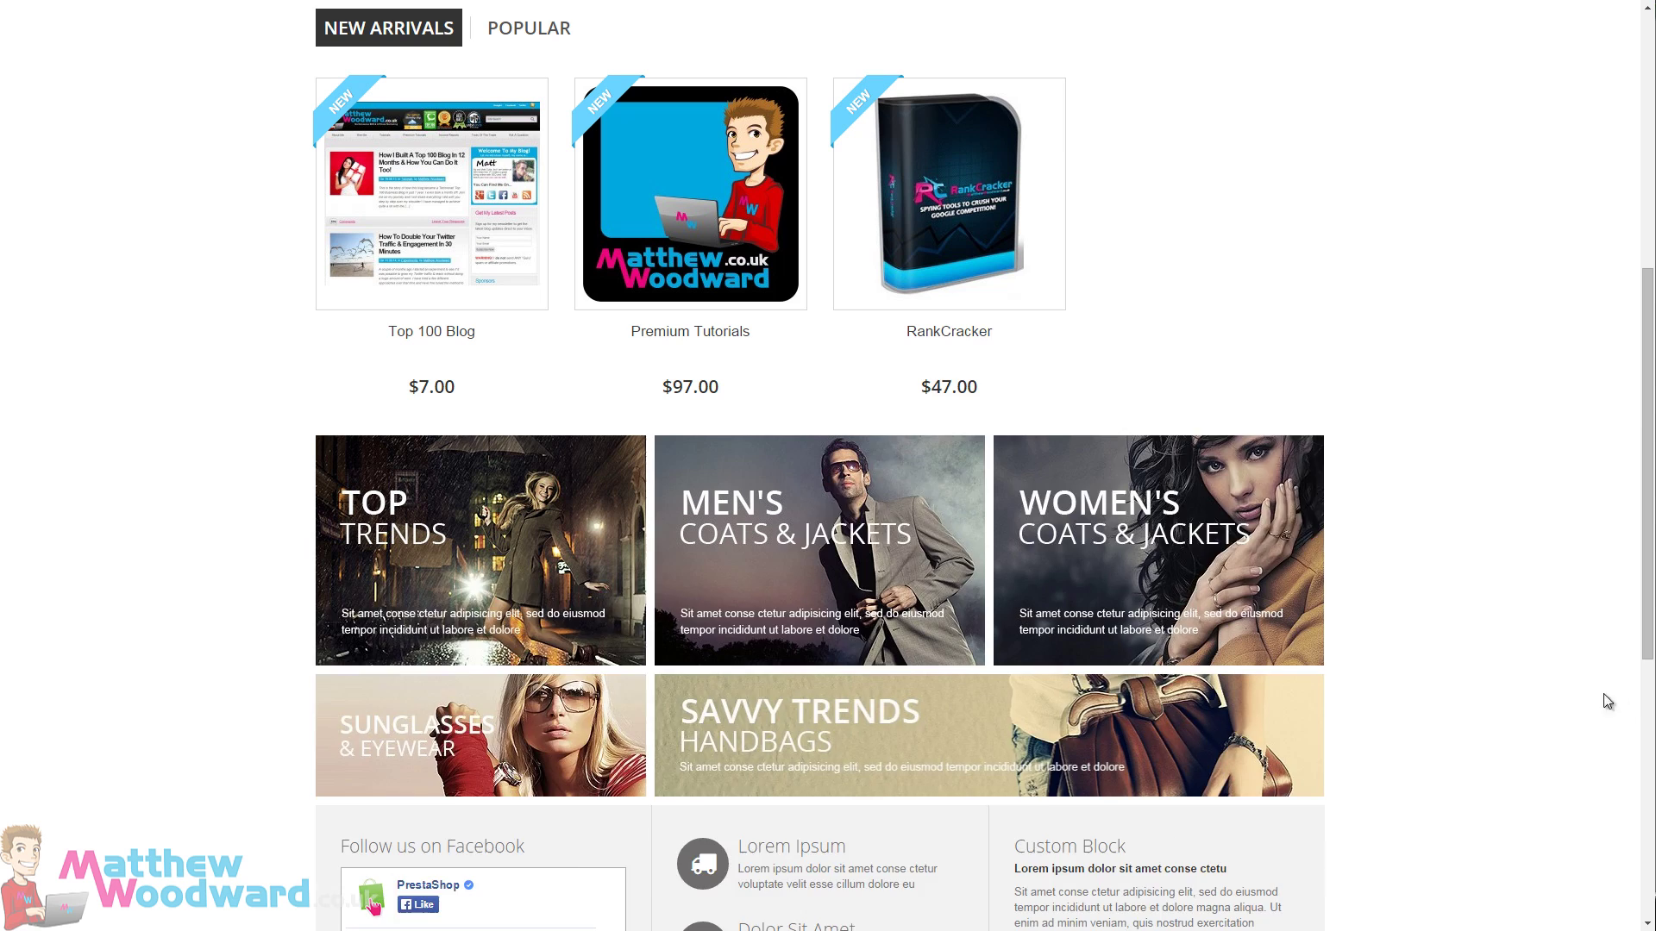
scroll(1620, 701, up, 1)
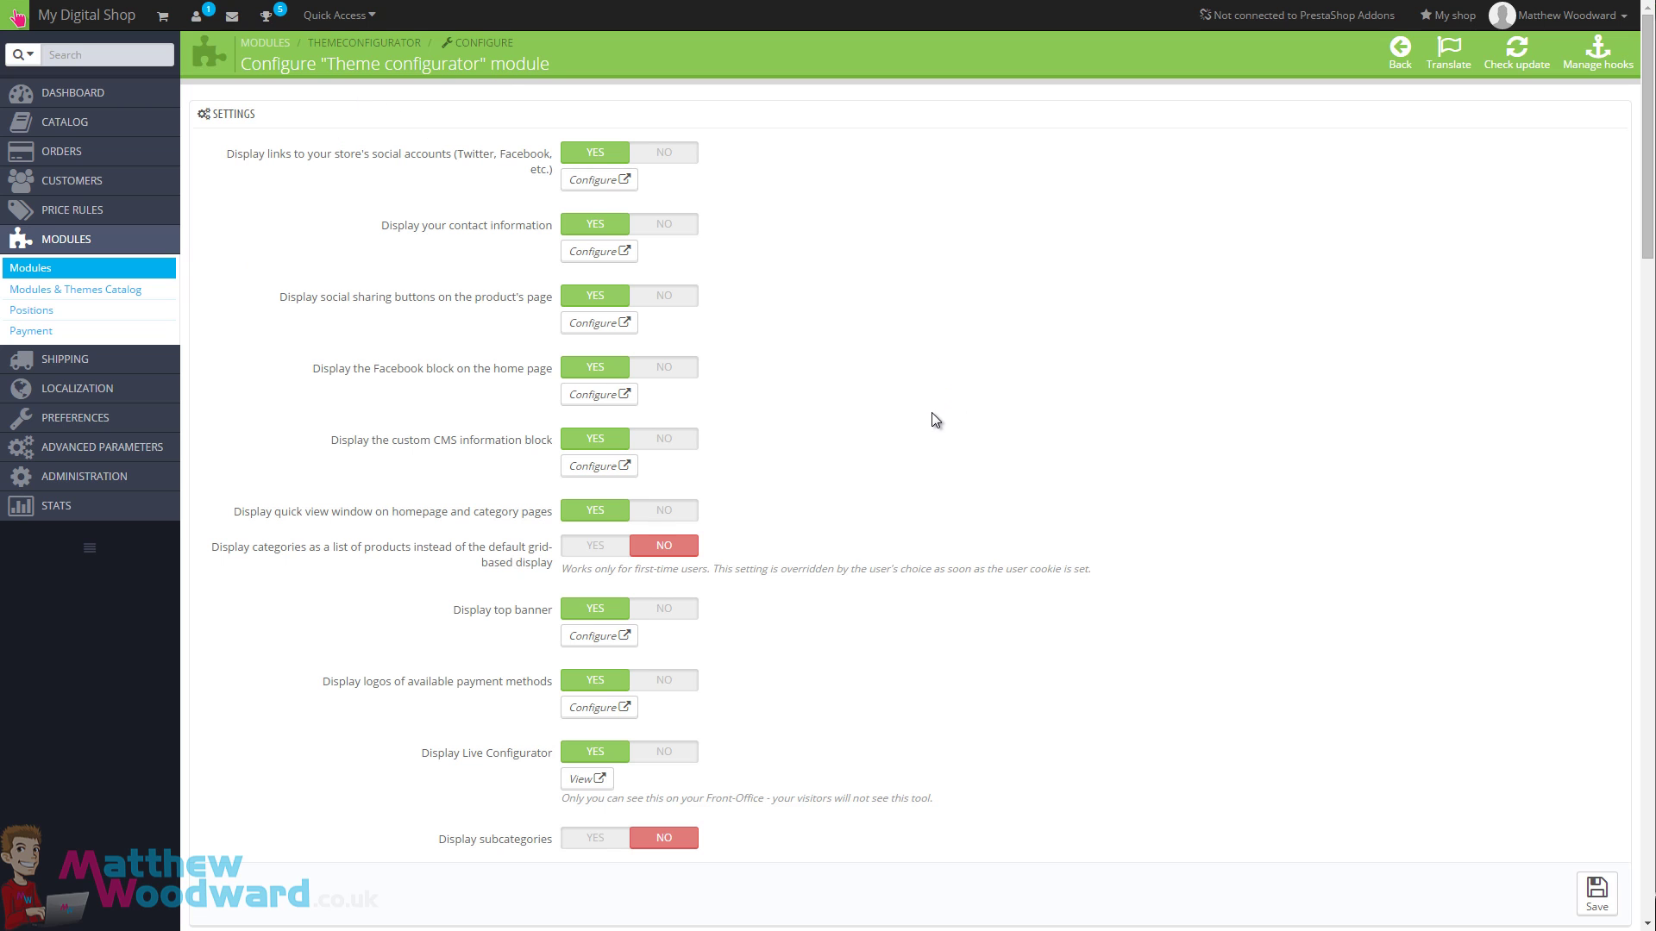
scroll(936, 421, down, 6)
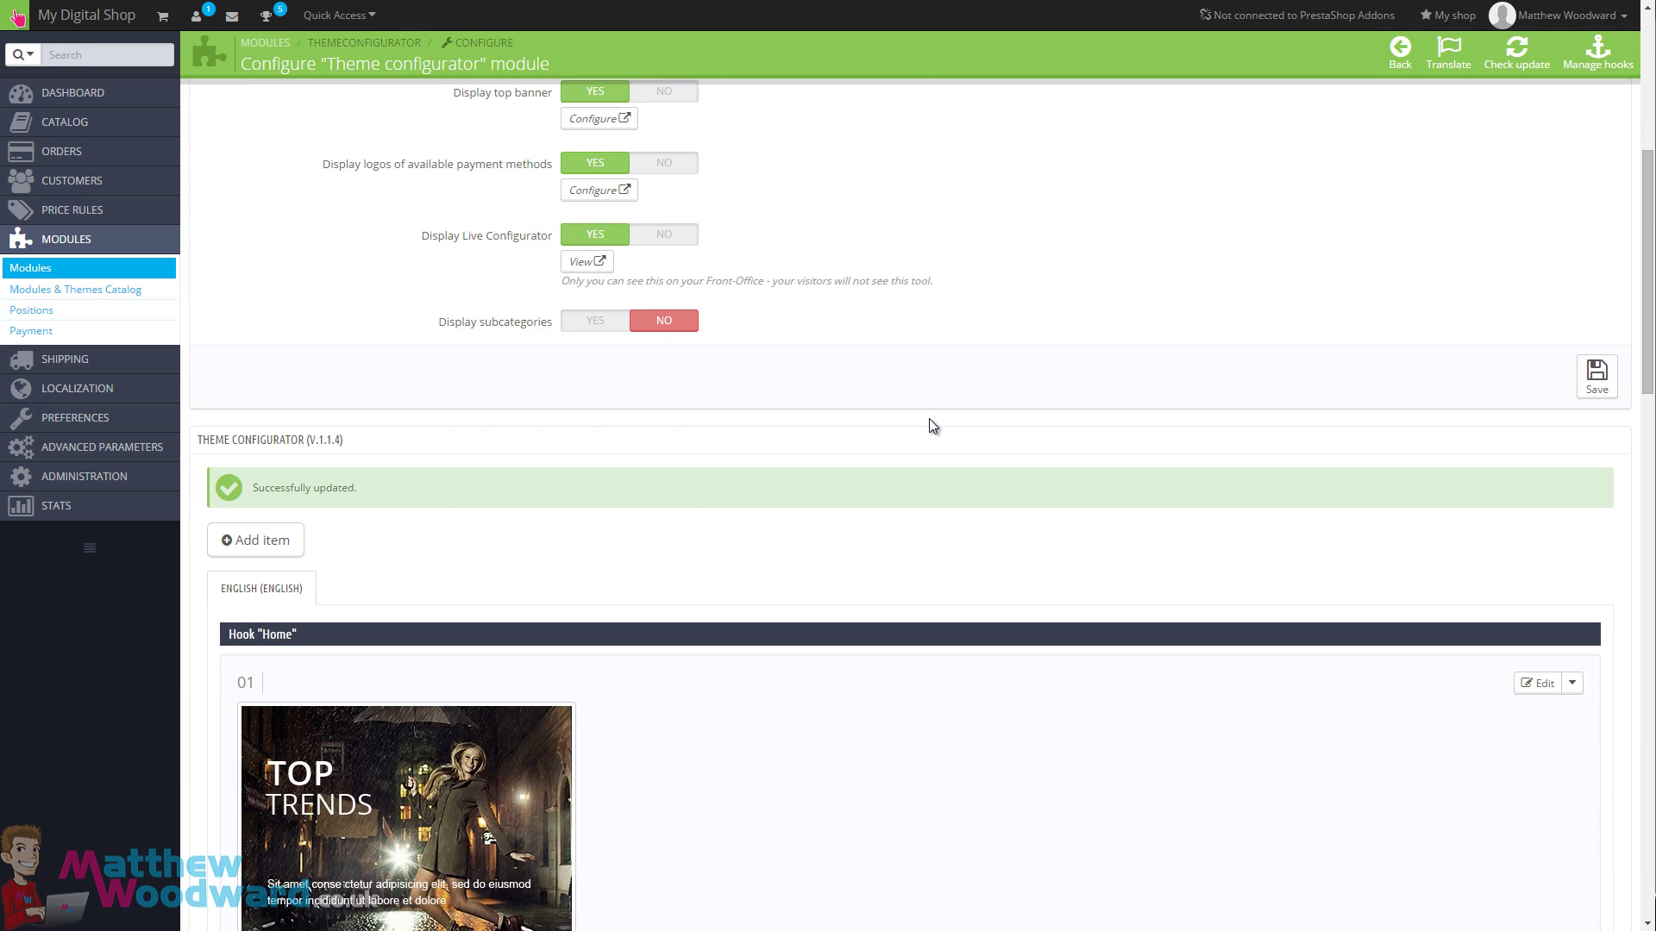
scroll(364, 446, down, 15)
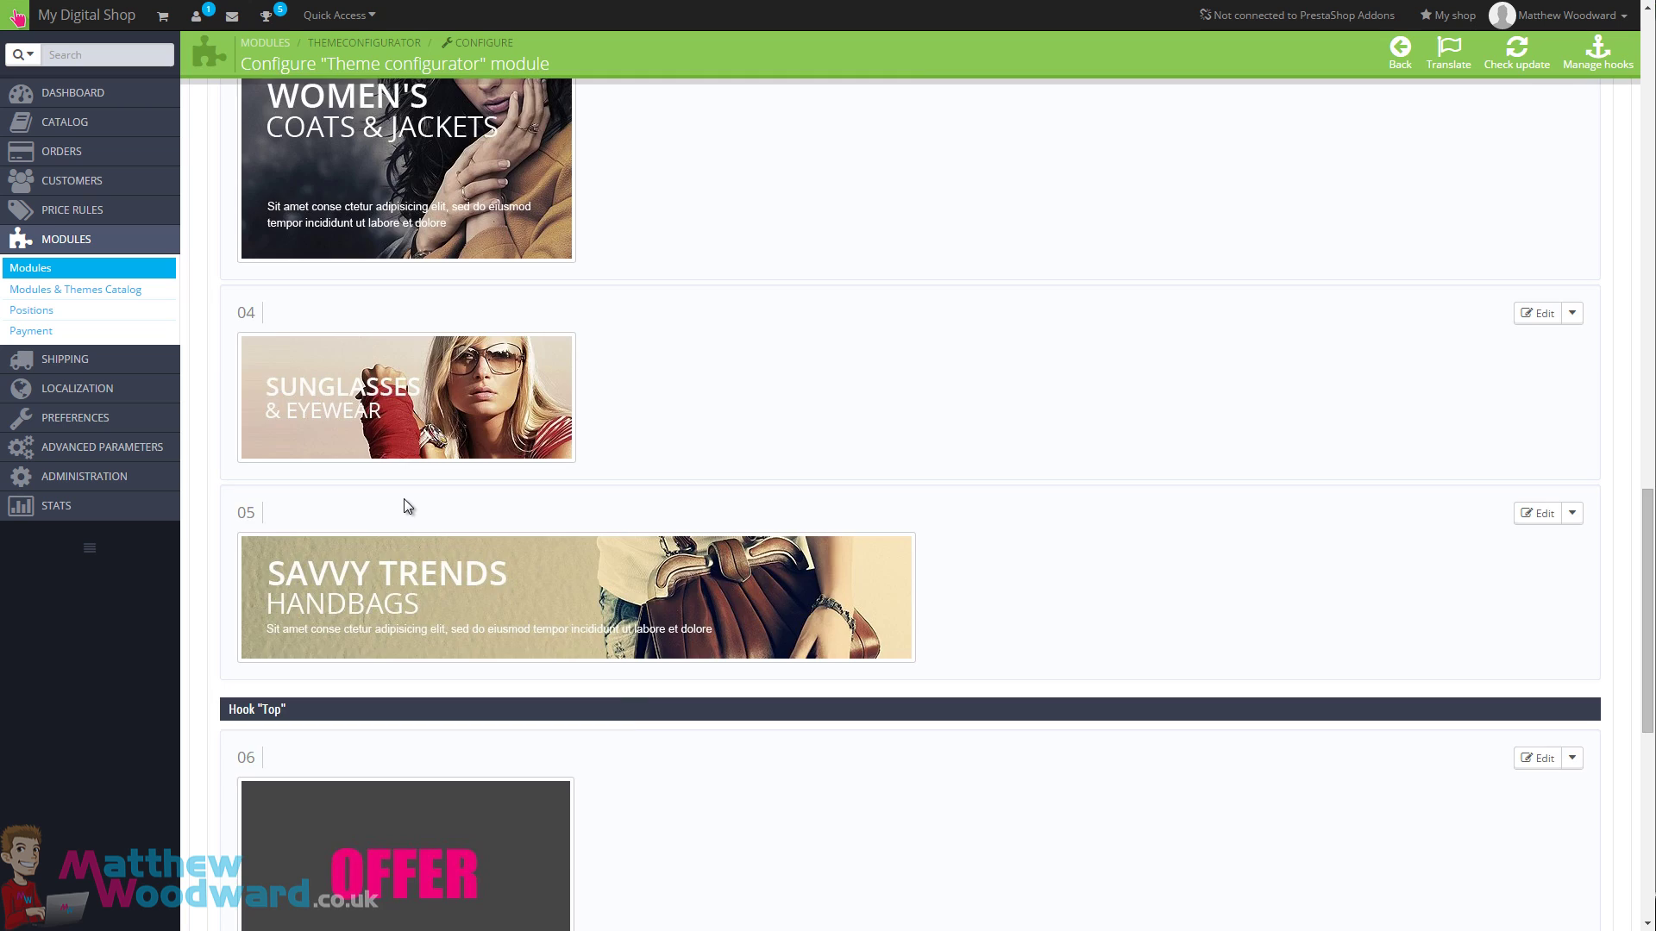
scroll(406, 500, up, 14)
scroll(326, 558, down, 4)
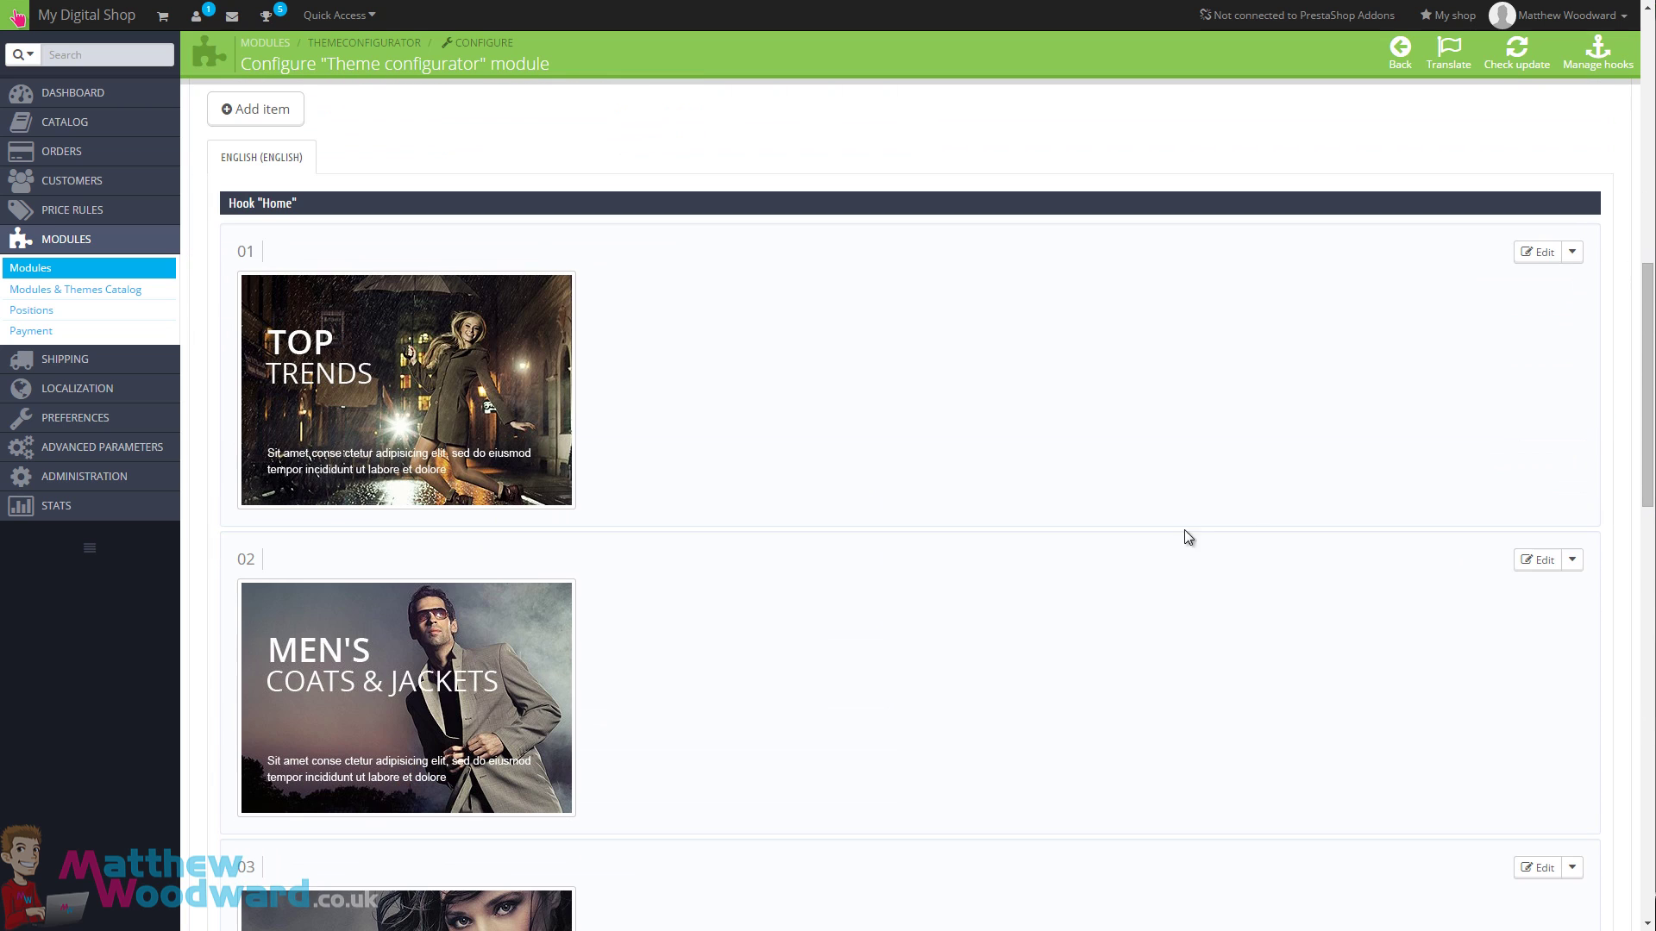
Open the Top Trends image, item 01 of the Home hook, for editing and clear its Enable option.
click(1543, 262)
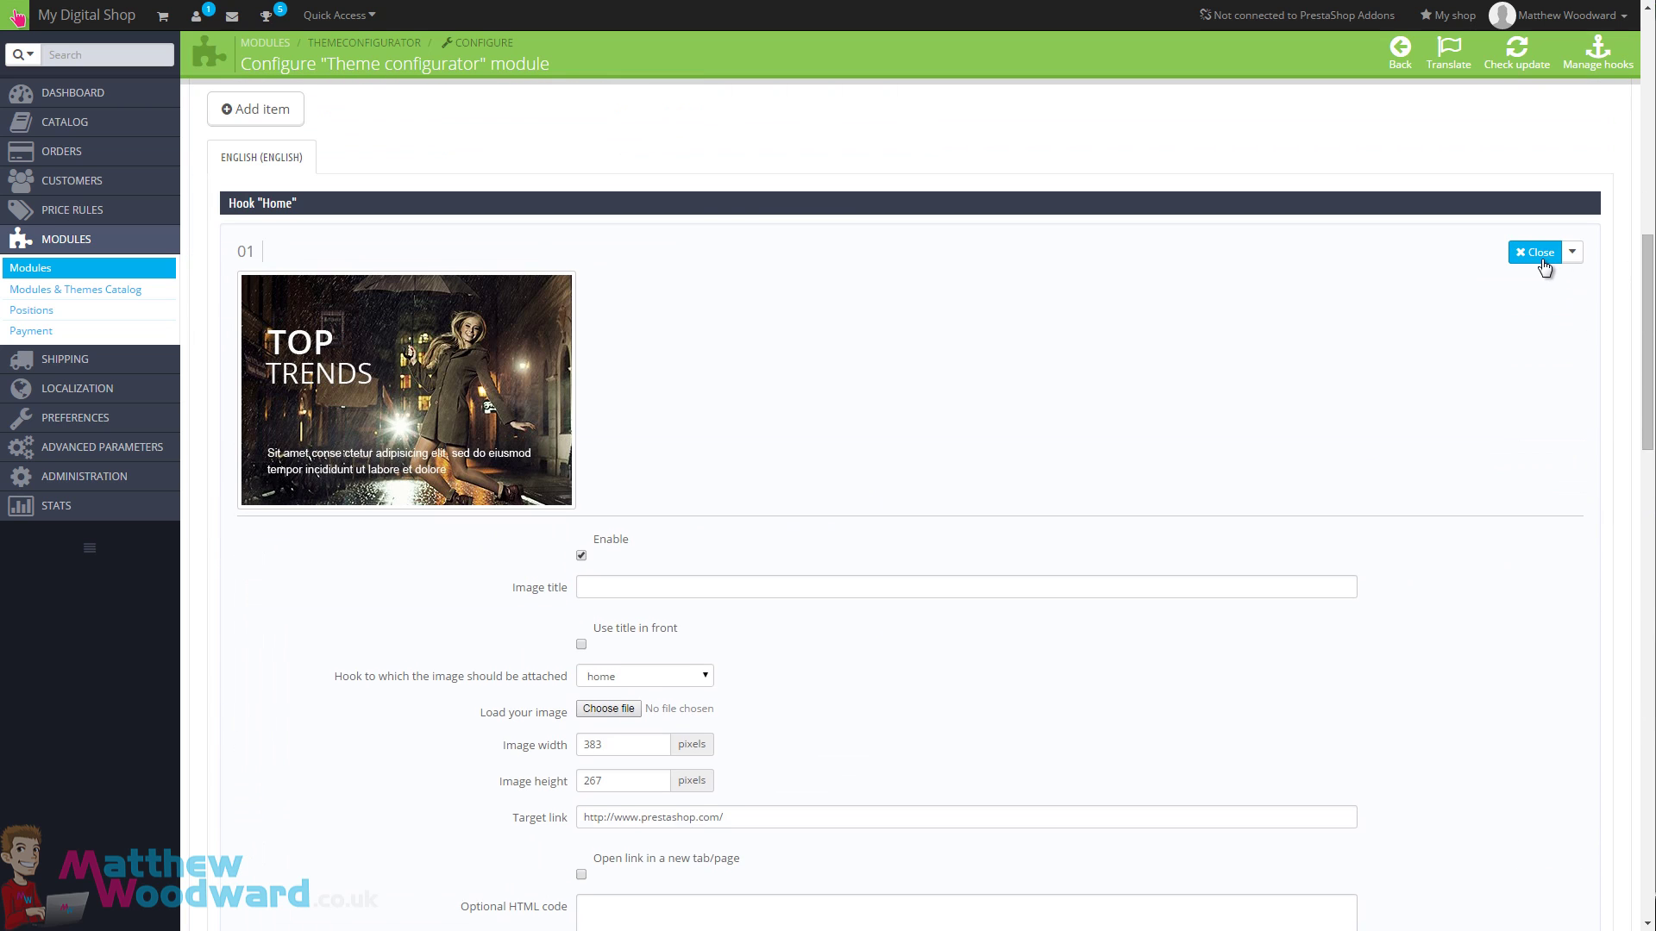
click(581, 563)
scroll(1207, 714, down, 4)
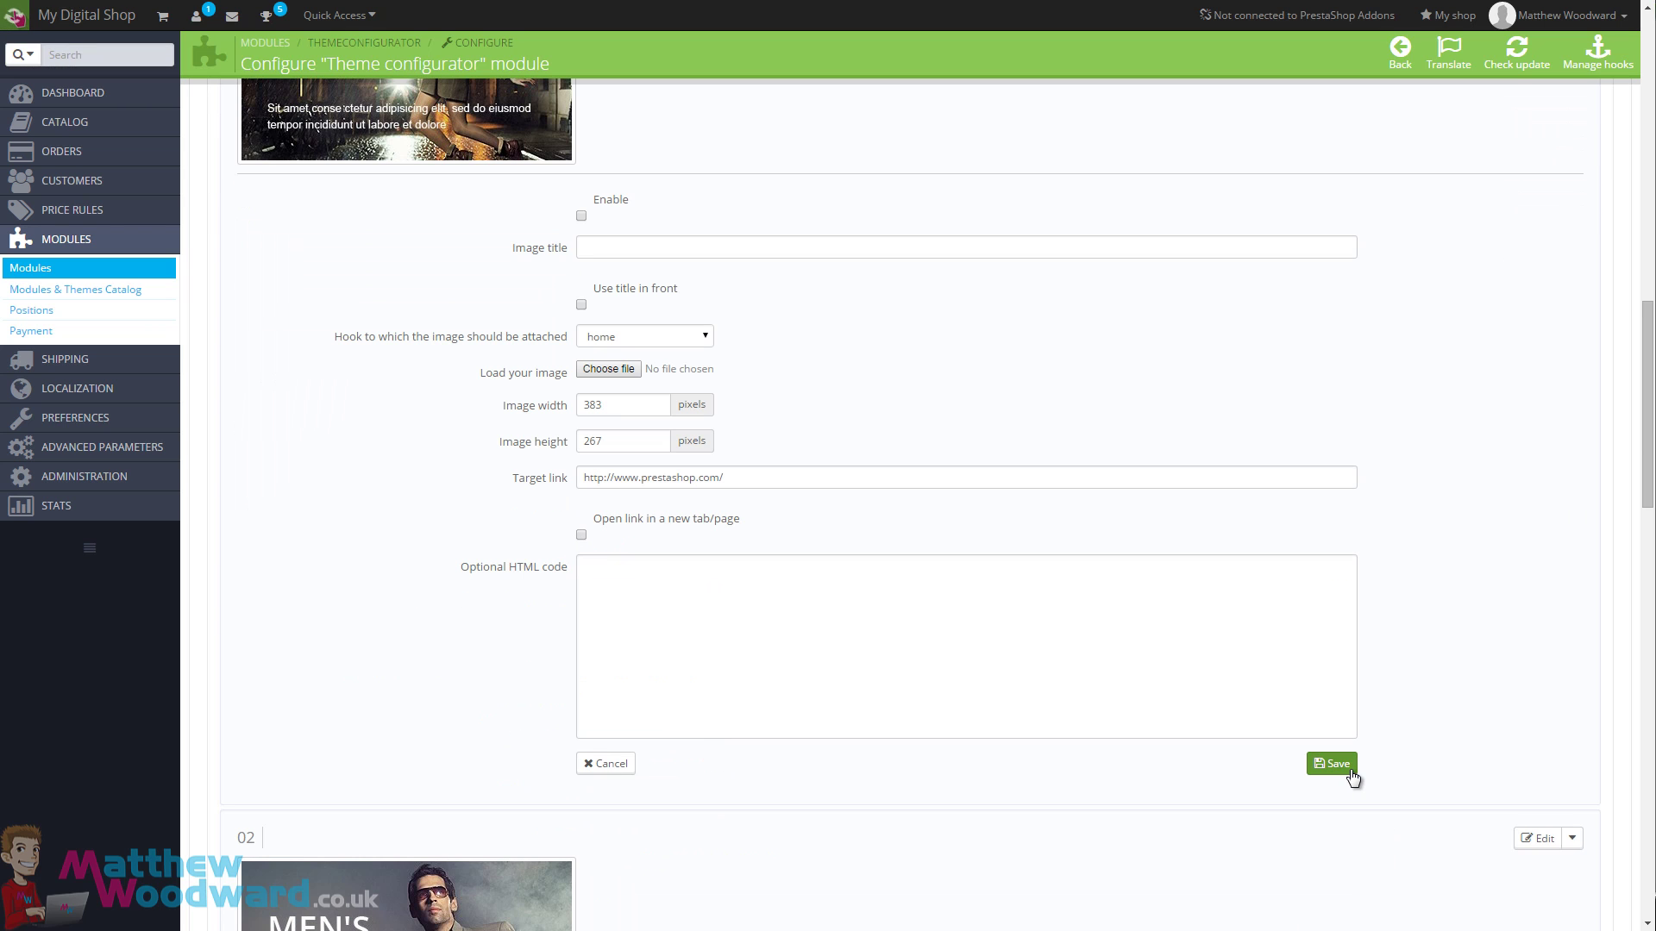
scroll(1333, 750, up, 4)
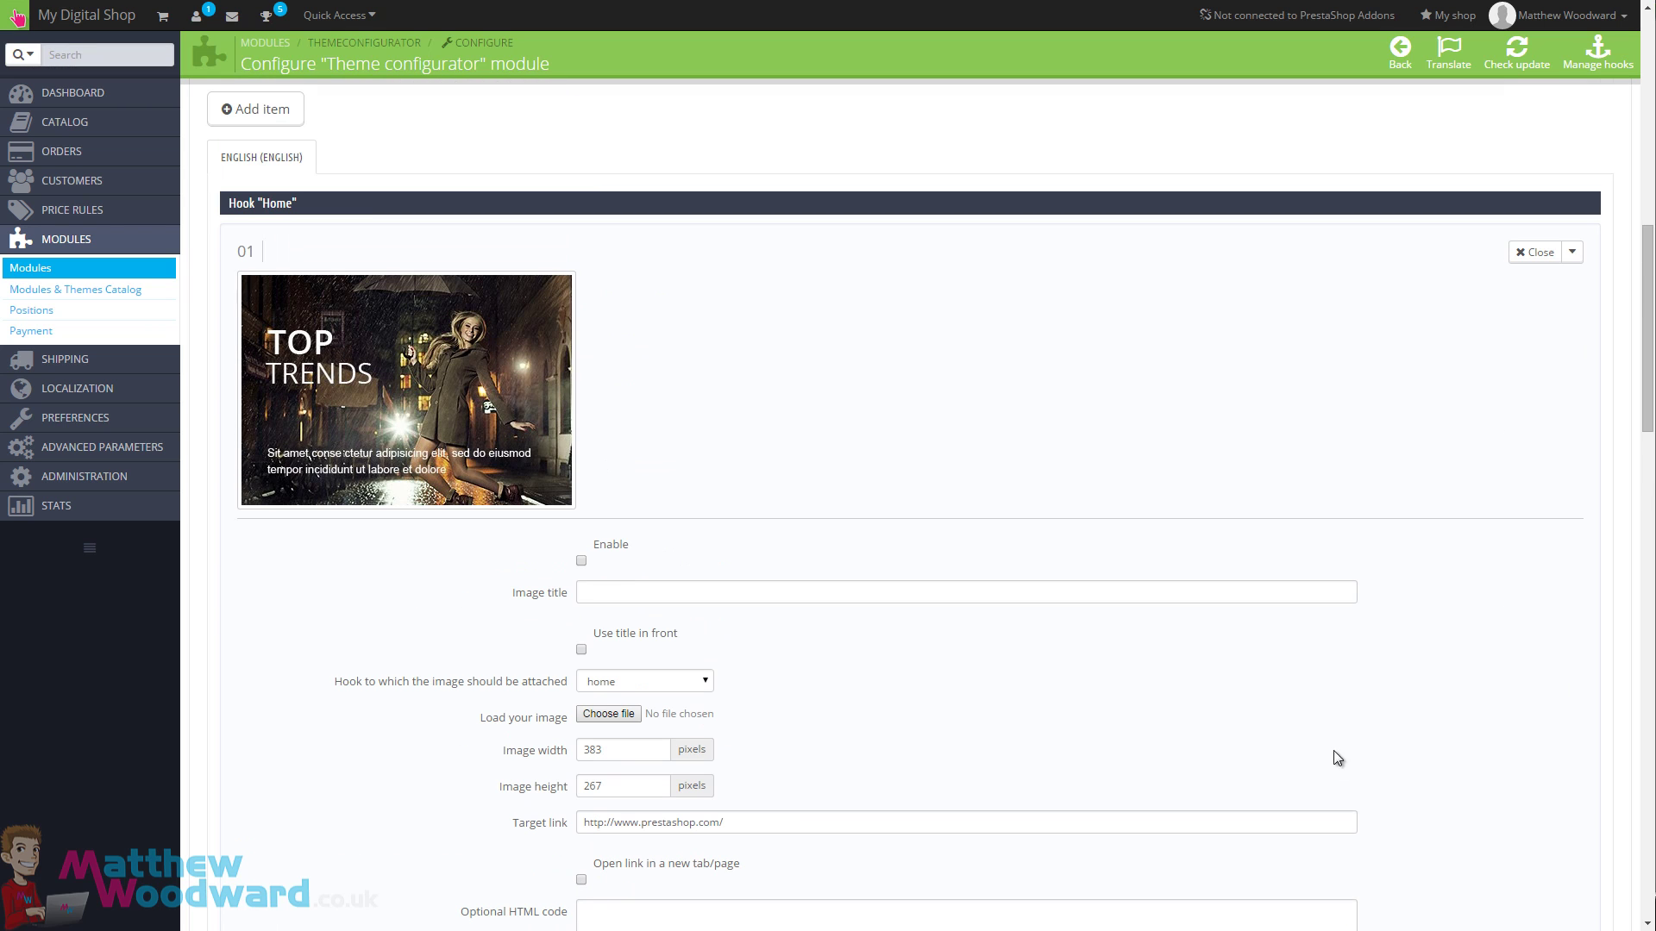
Delete all five fashion images, from Top Trends to Savvy Trends Handbags, from the Home hook.
click(1572, 251)
click(1499, 279)
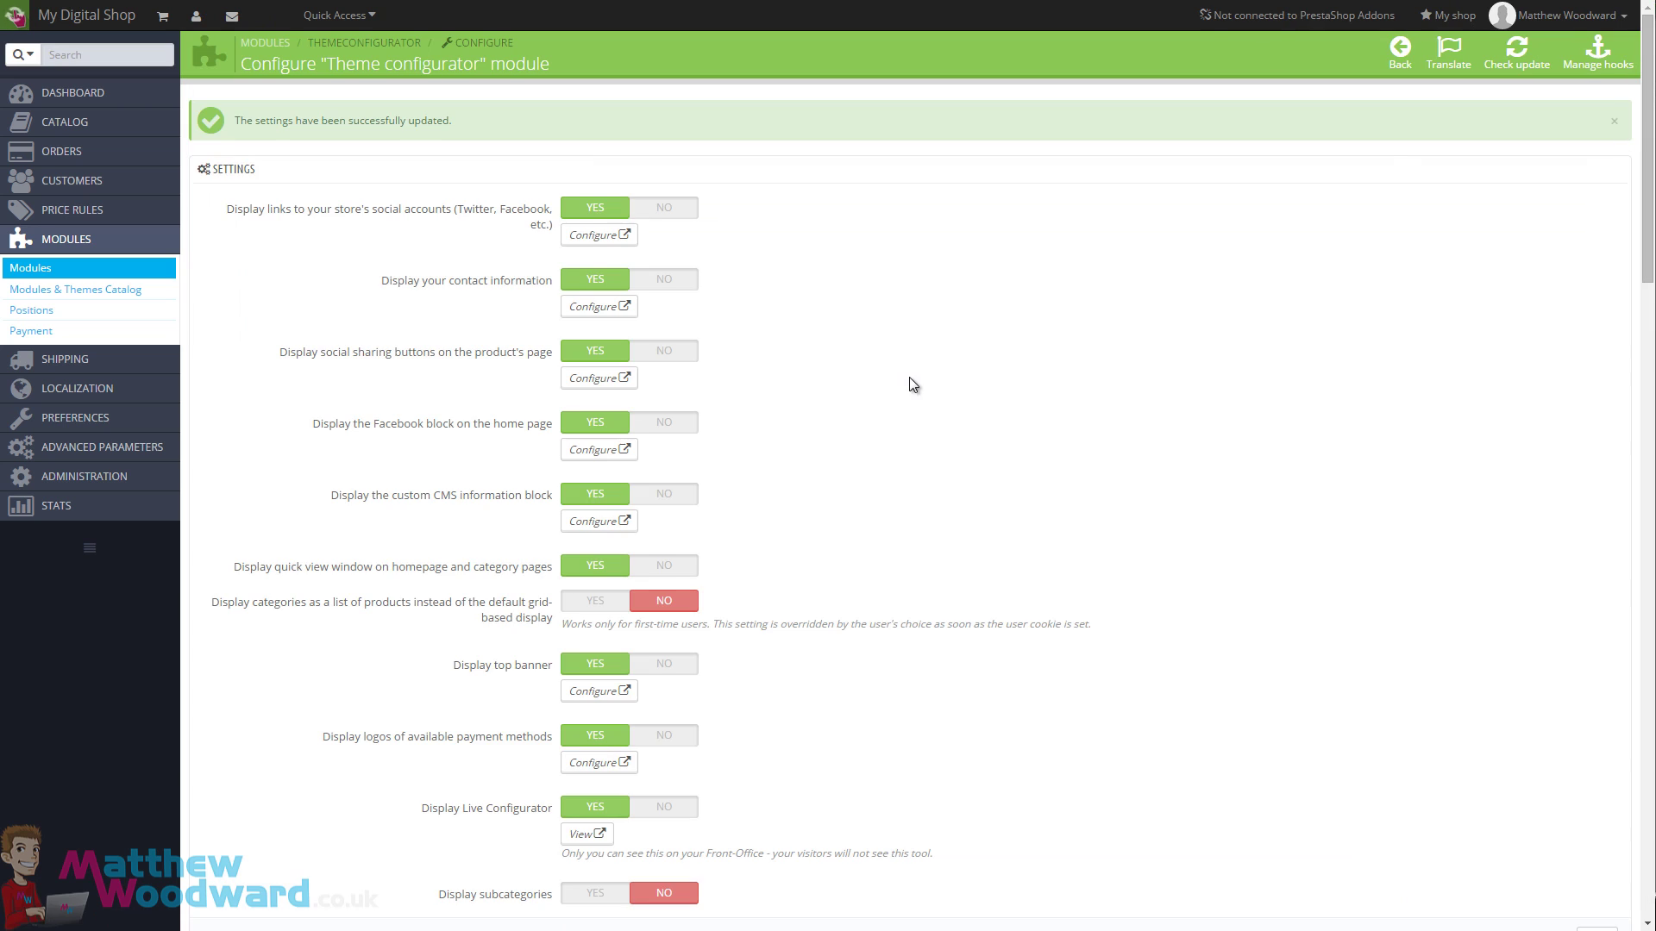
scroll(901, 447, down, 8)
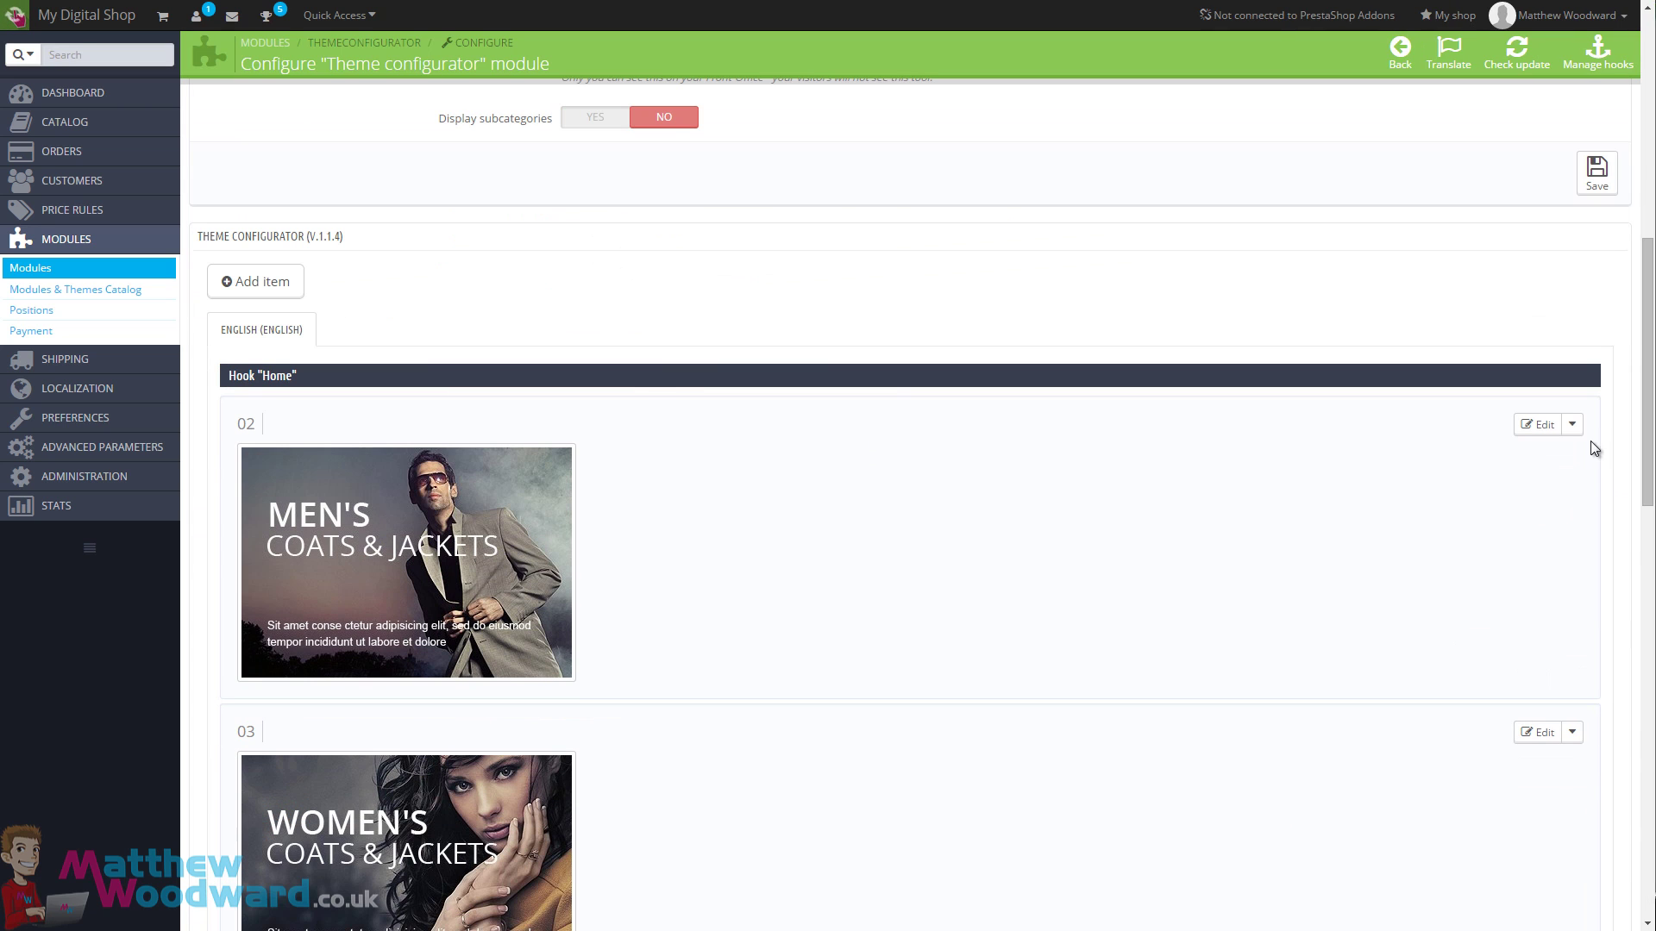
click(1571, 425)
click(1483, 459)
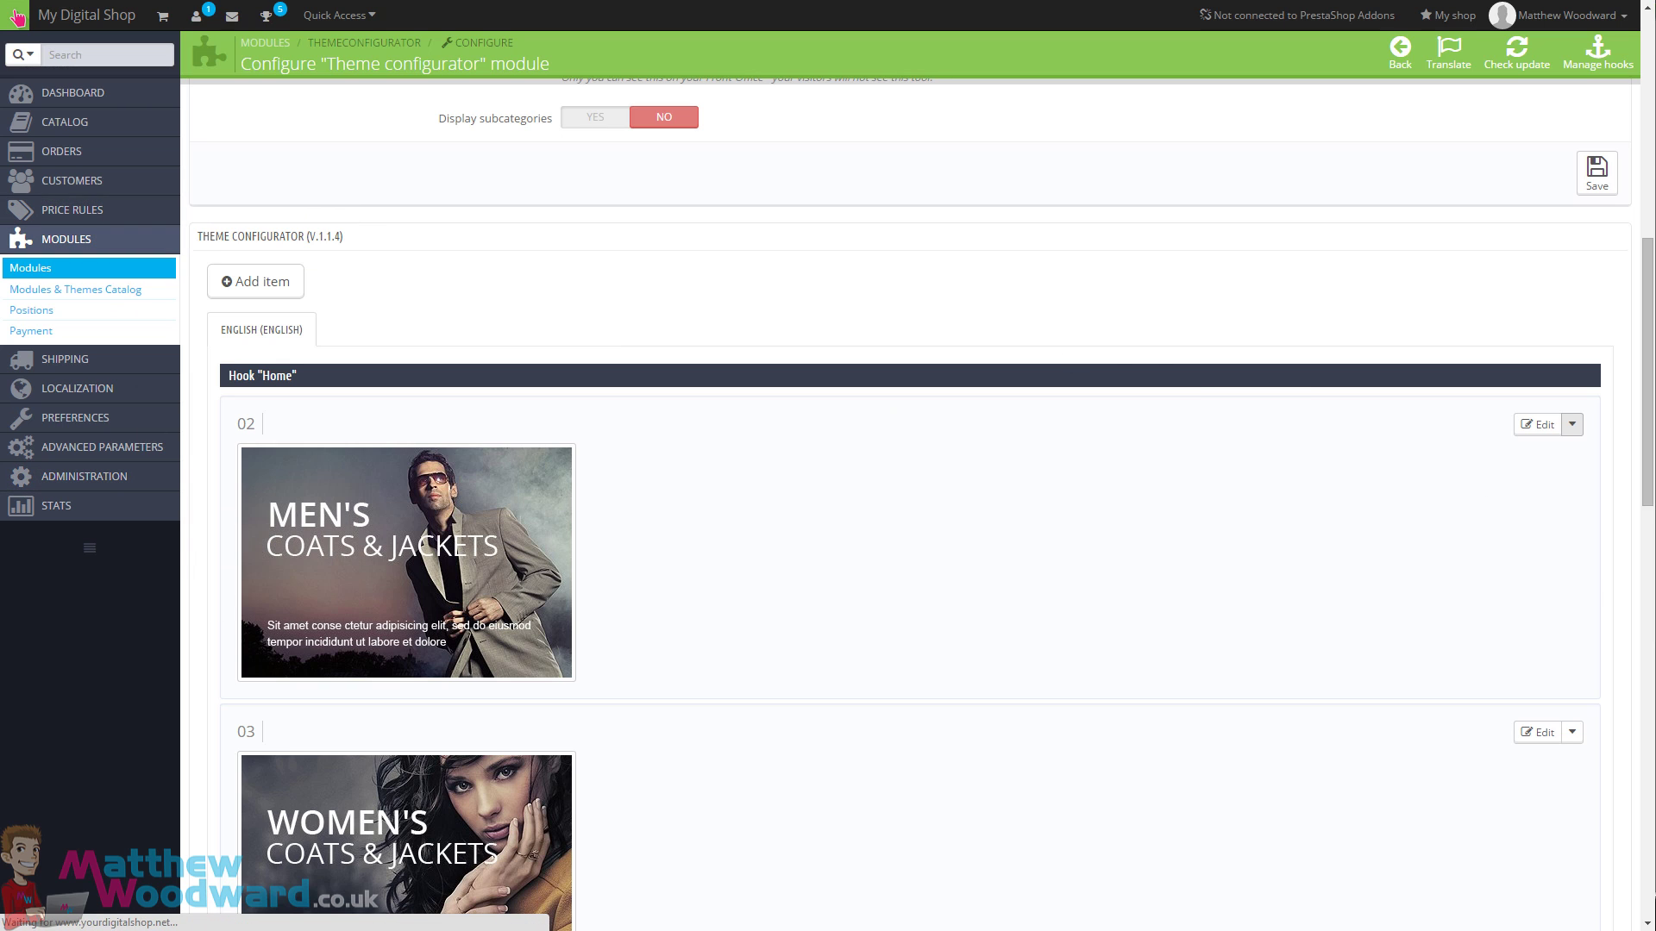
scroll(1391, 614, down, 8)
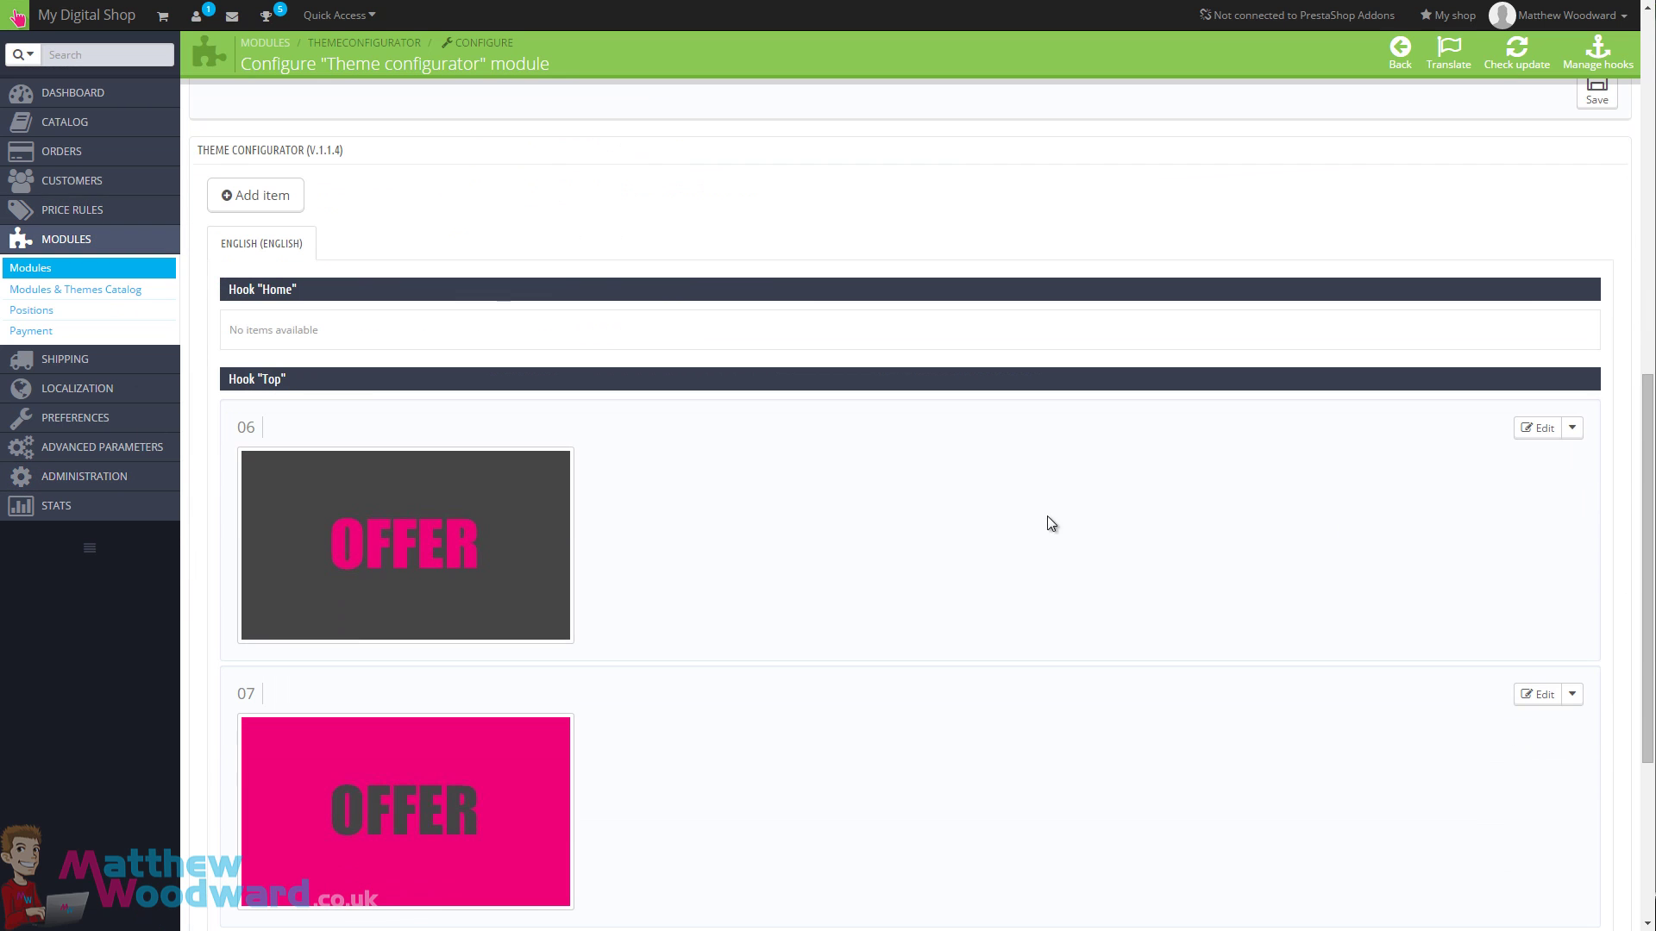
Check the storefront home page for the removed images and review its Facebook, Lorem Ipsum and Custom Block sections.
scroll(526, 386, up, 2)
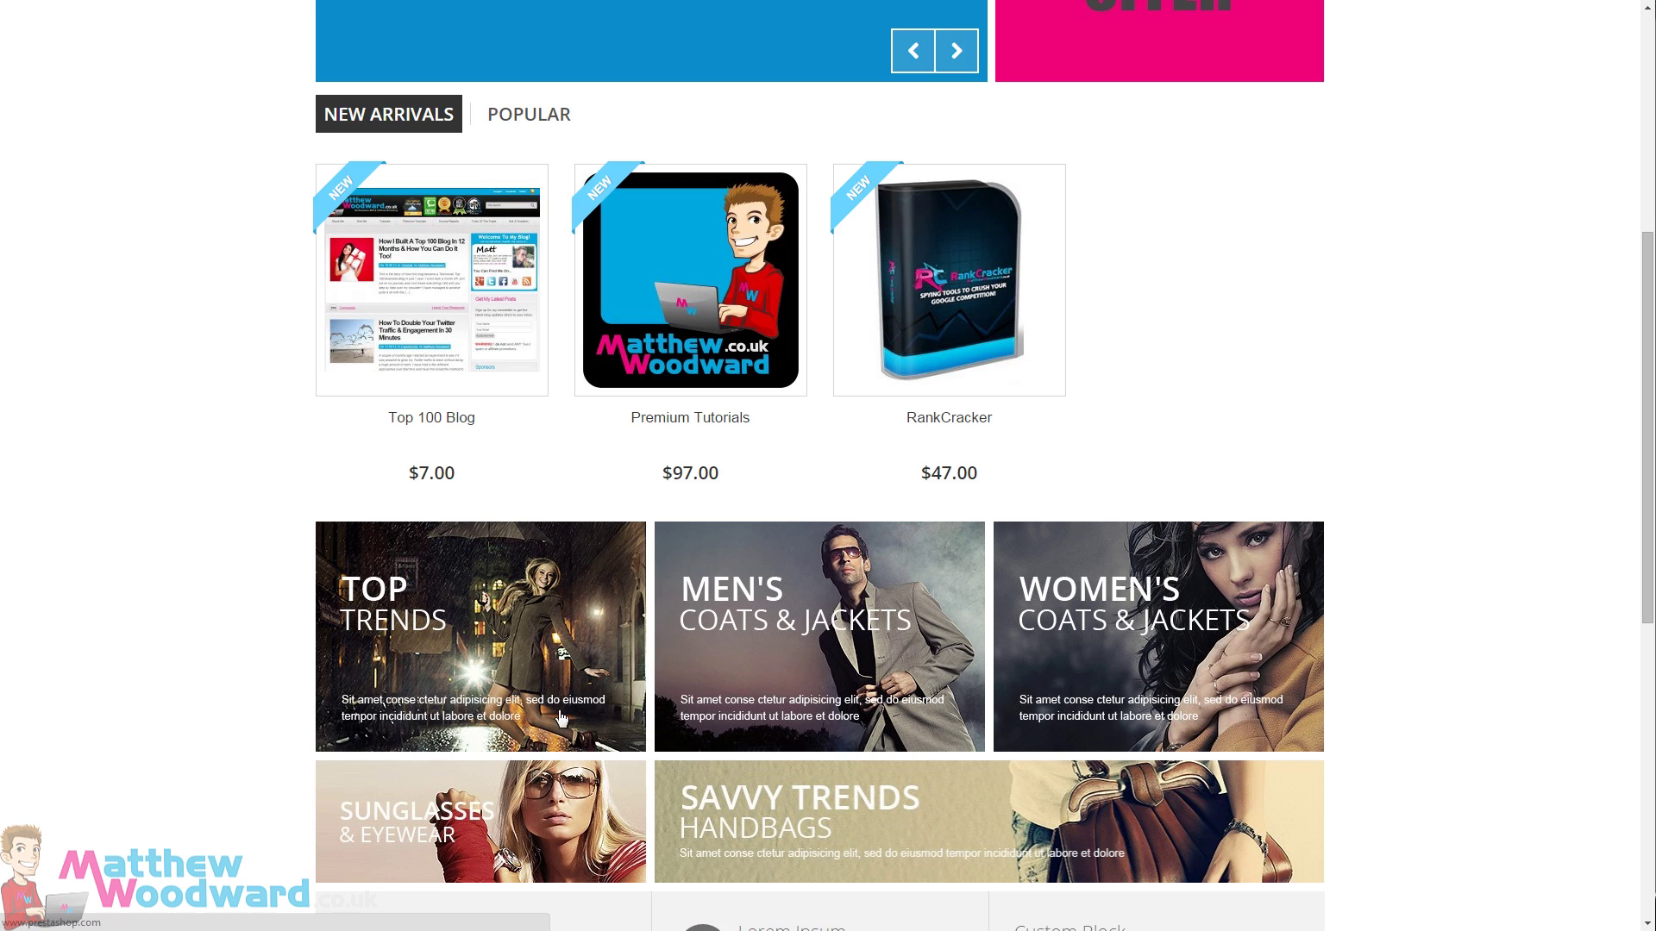
scroll(651, 720, down, 3)
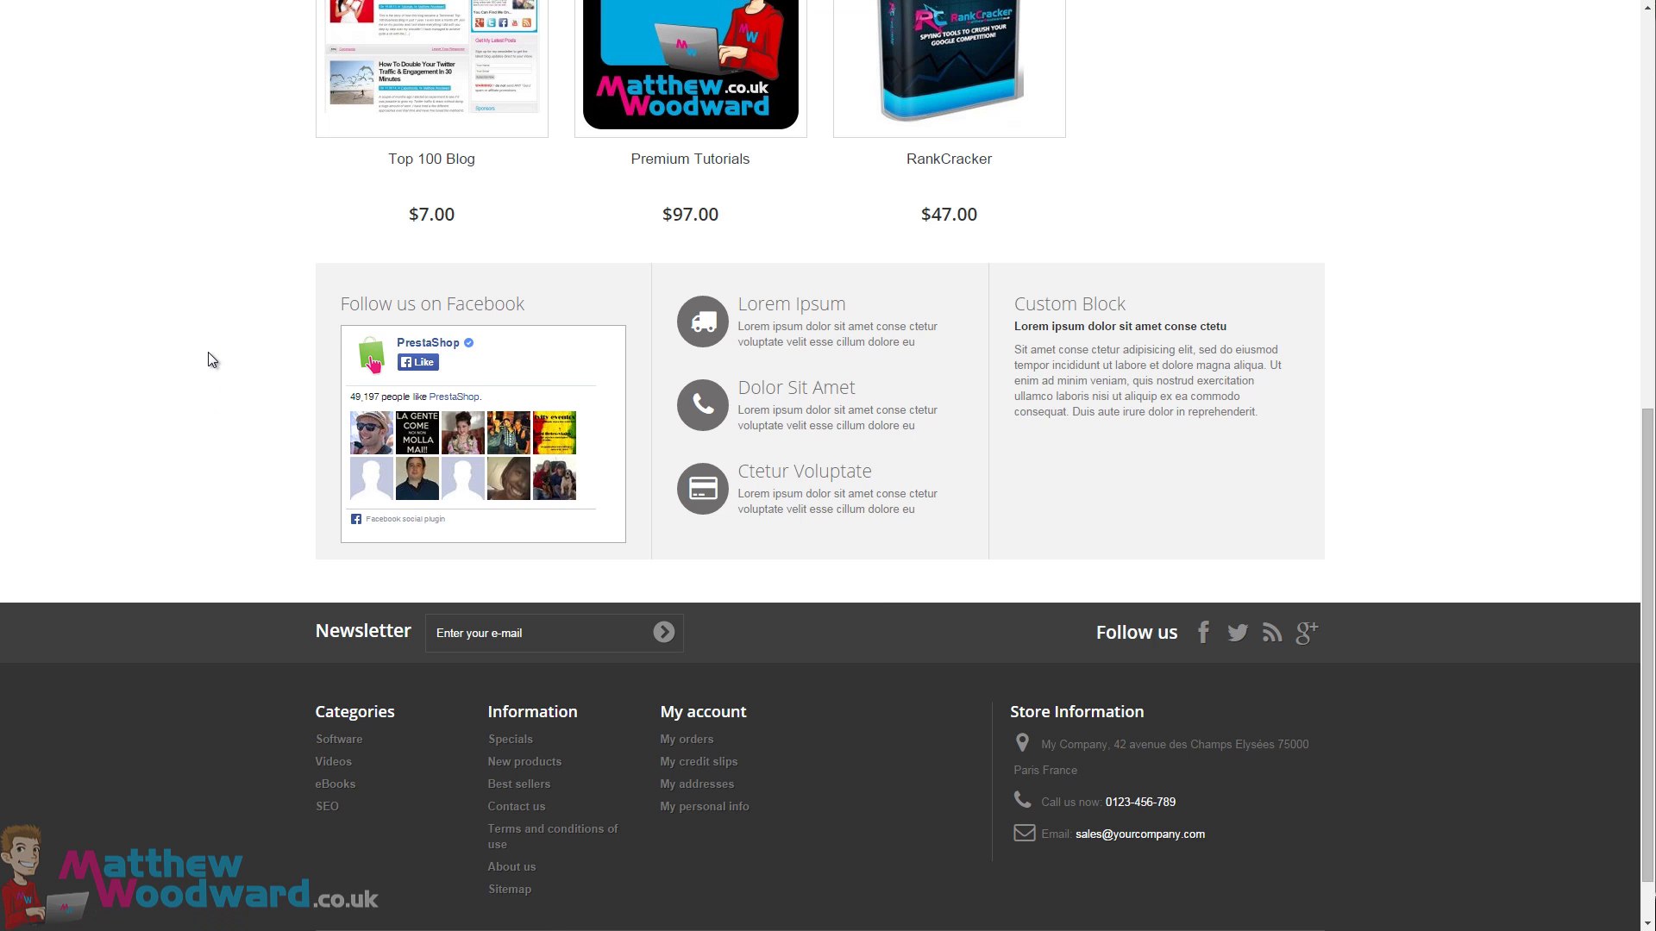
scroll(209, 352, up, 8)
scroll(212, 354, down, 5)
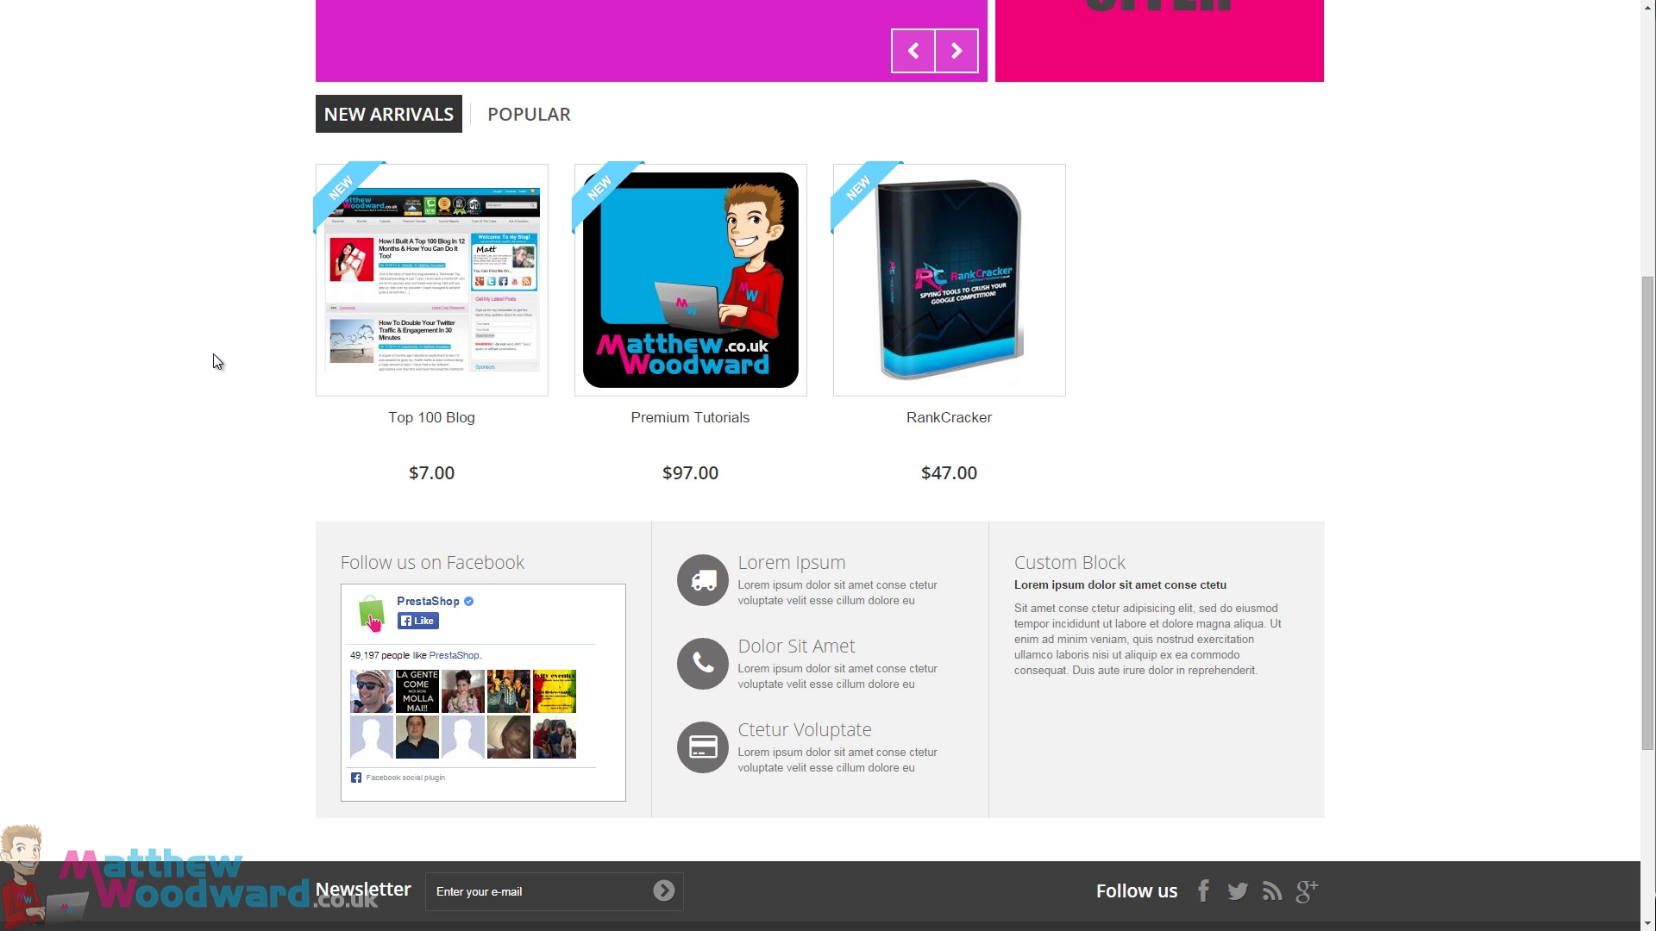
scroll(250, 422, down, 2)
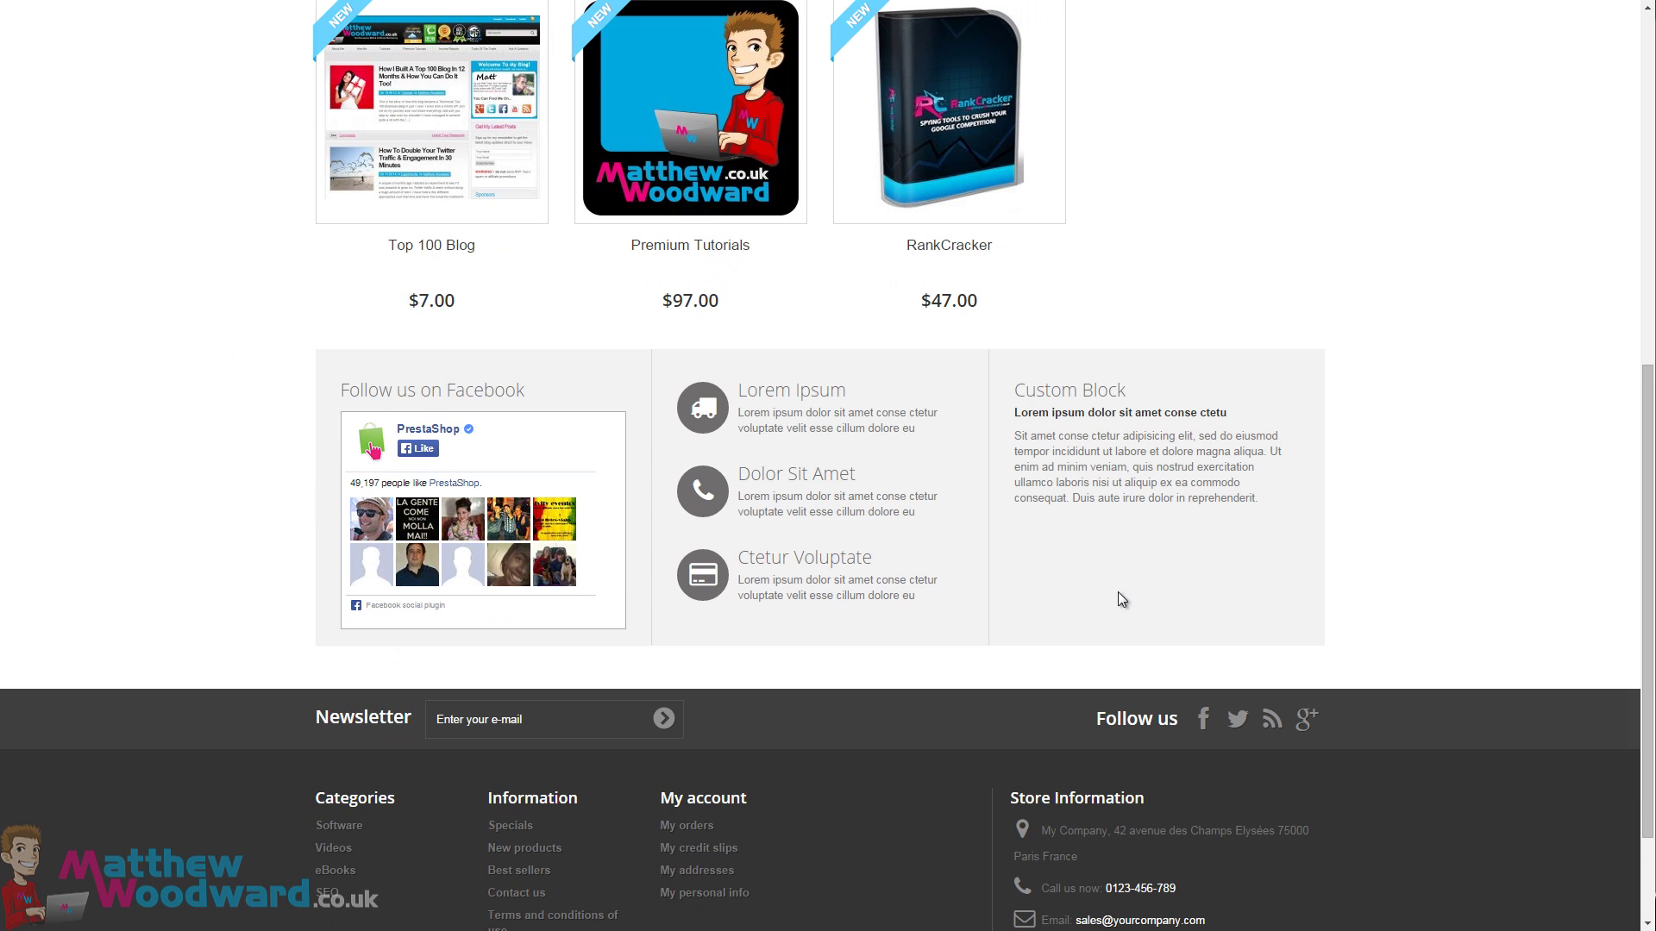
Configure the home page's Facebook Like Box block with the site owner's Facebook page URL and save it.
key(ctrl+Tab)
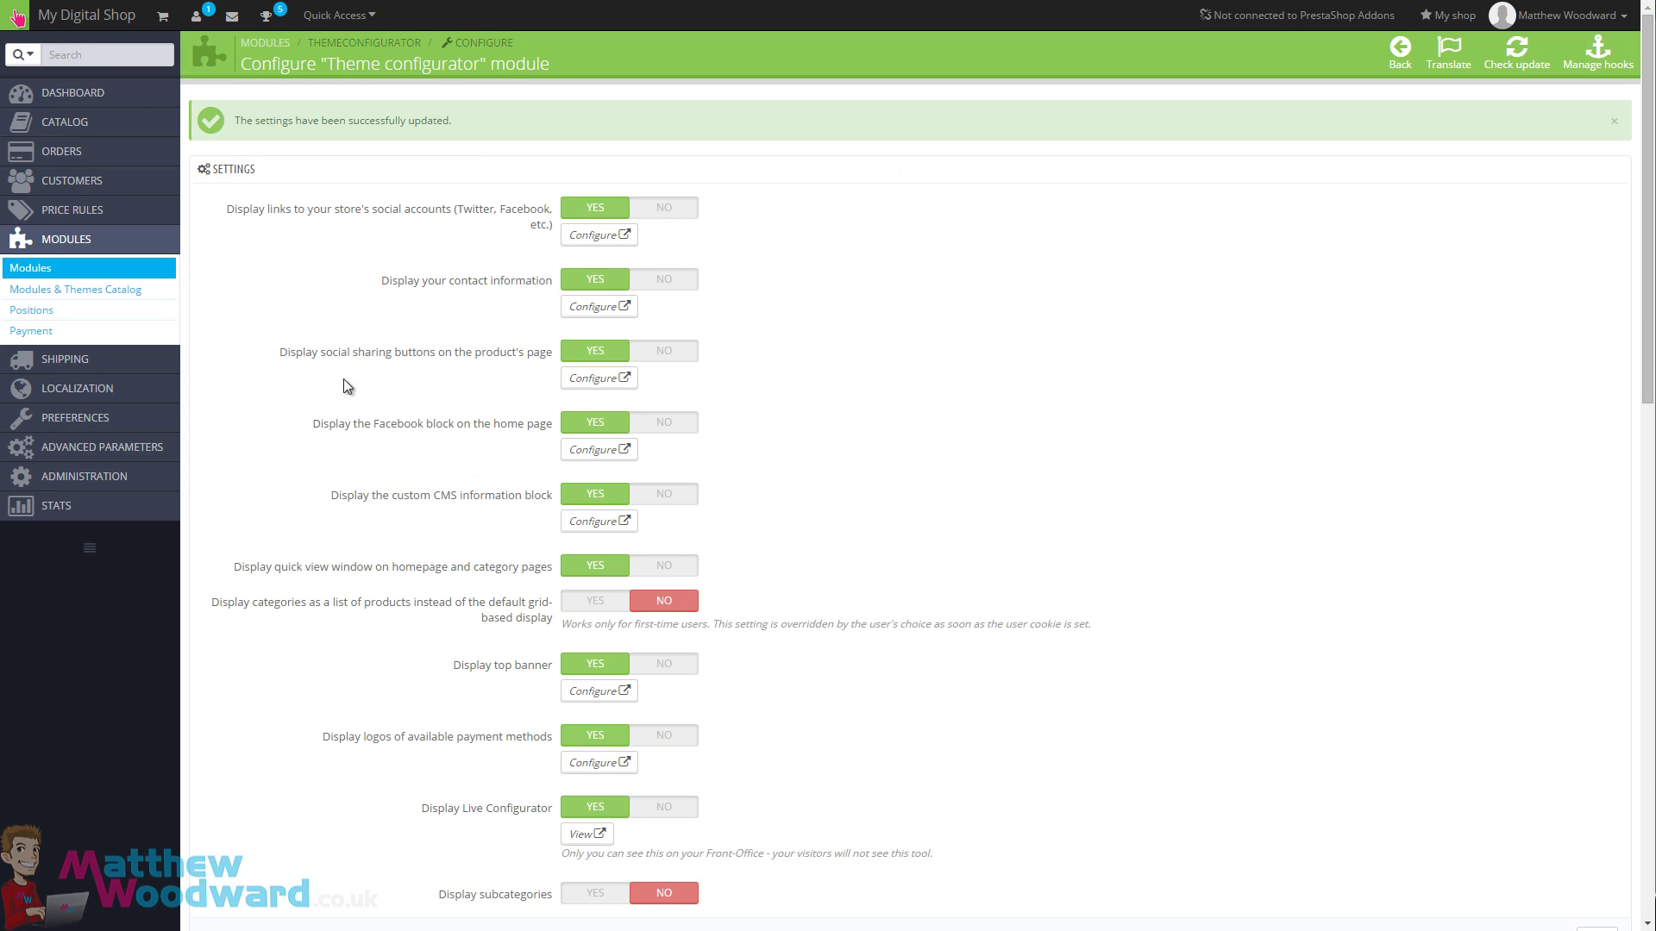
click(599, 451)
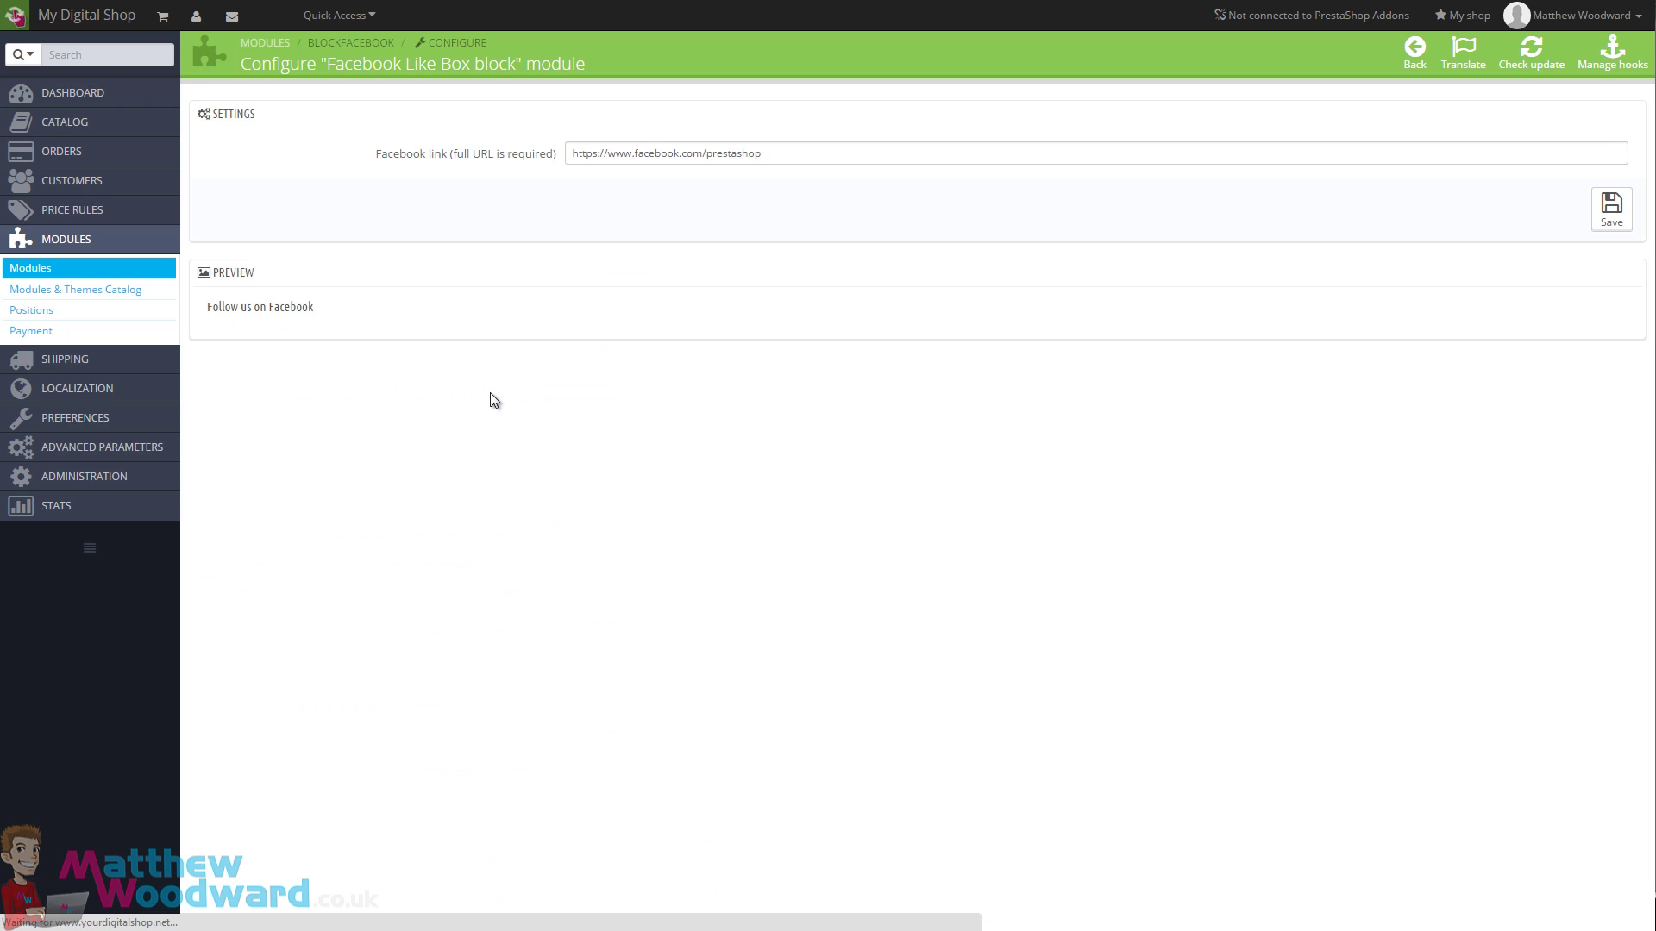
click(685, 154)
key(ctrl+a)
text(https://www.facebook.com/MatthewWoodward.co.uk)
click(1610, 211)
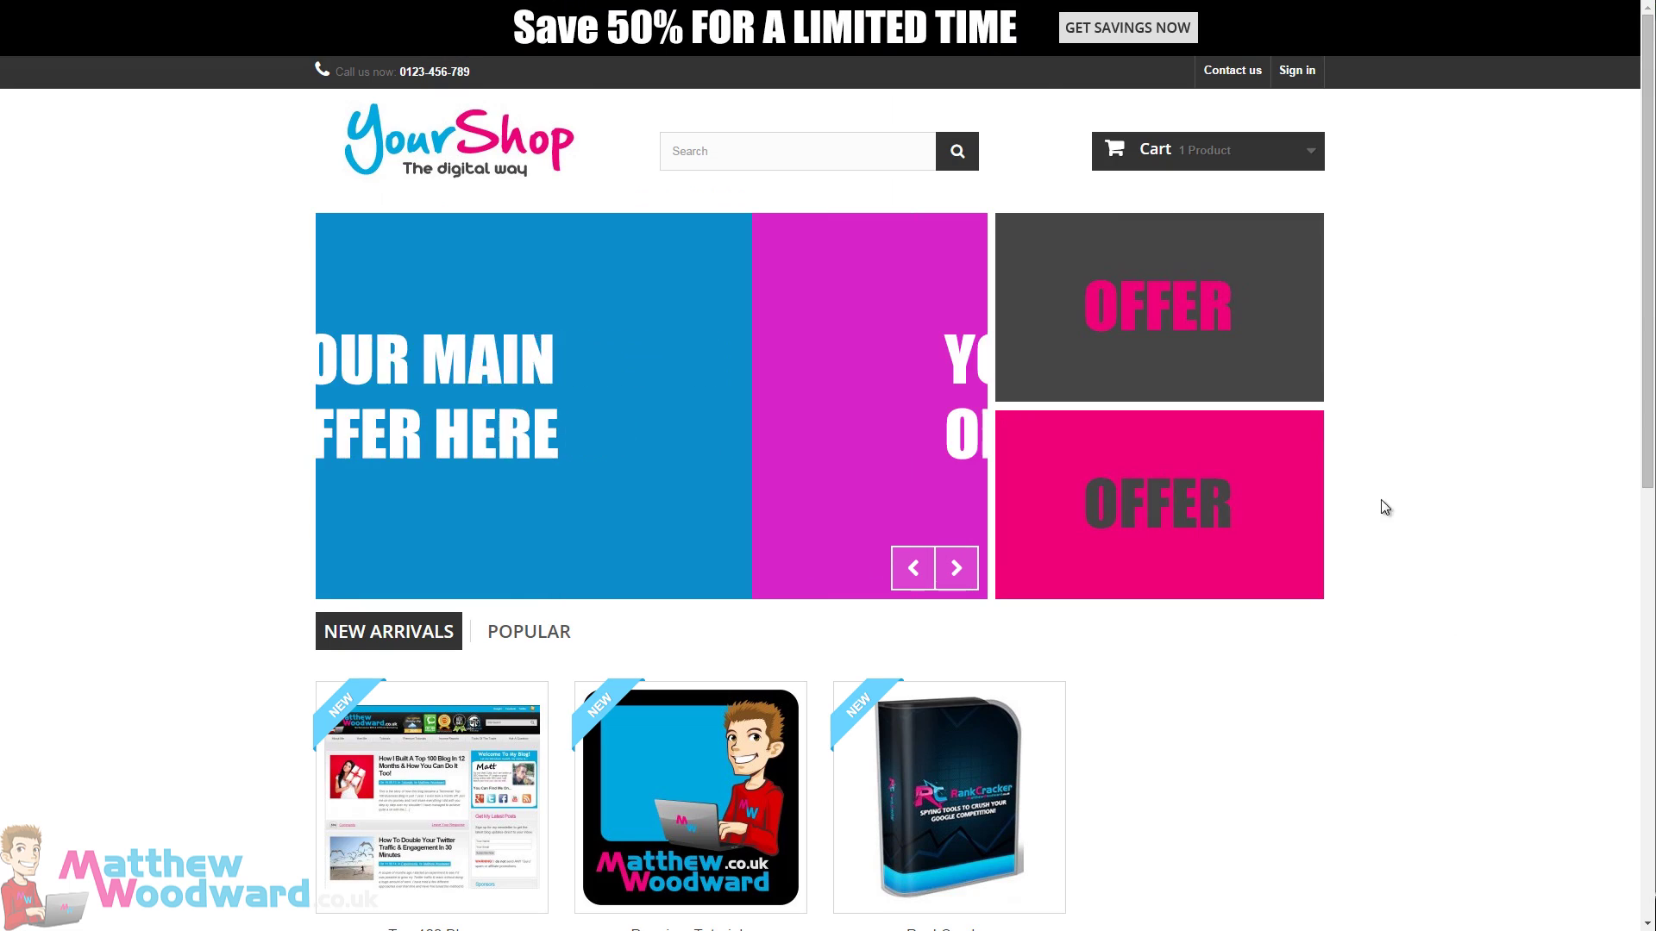
Replace the text of custom CMS information block 1 with Instant Delivery, Support and Payment entries and their descriptions, and save it.
scroll(1386, 555, down, 6)
scroll(1198, 509, down, 2)
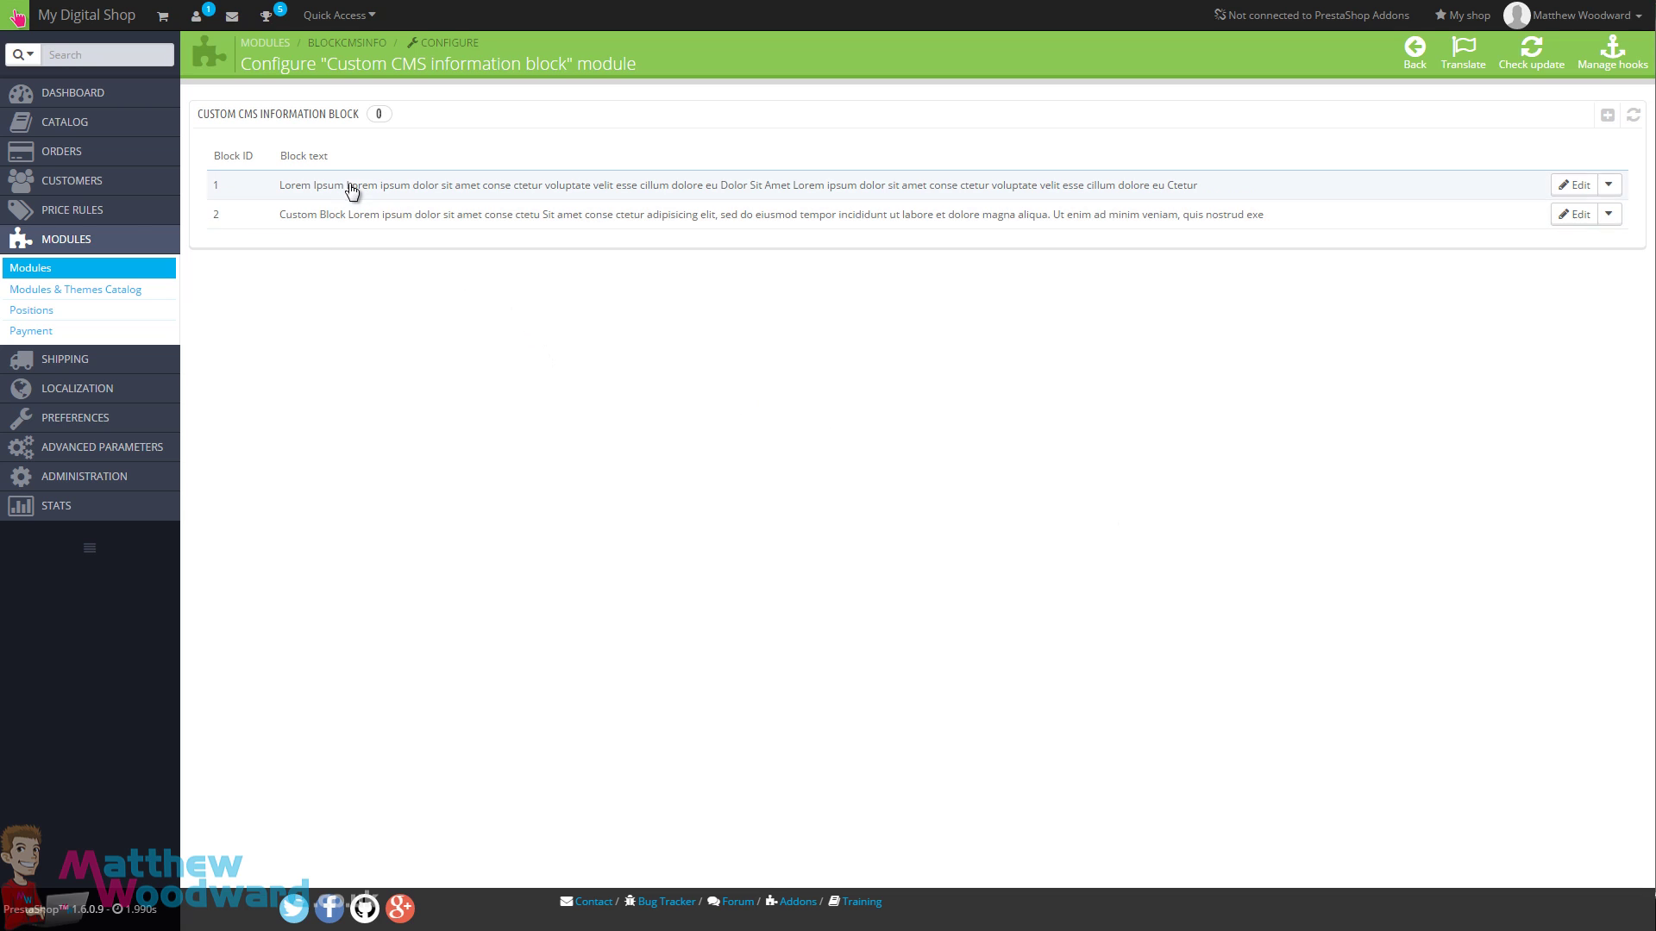
click(1578, 185)
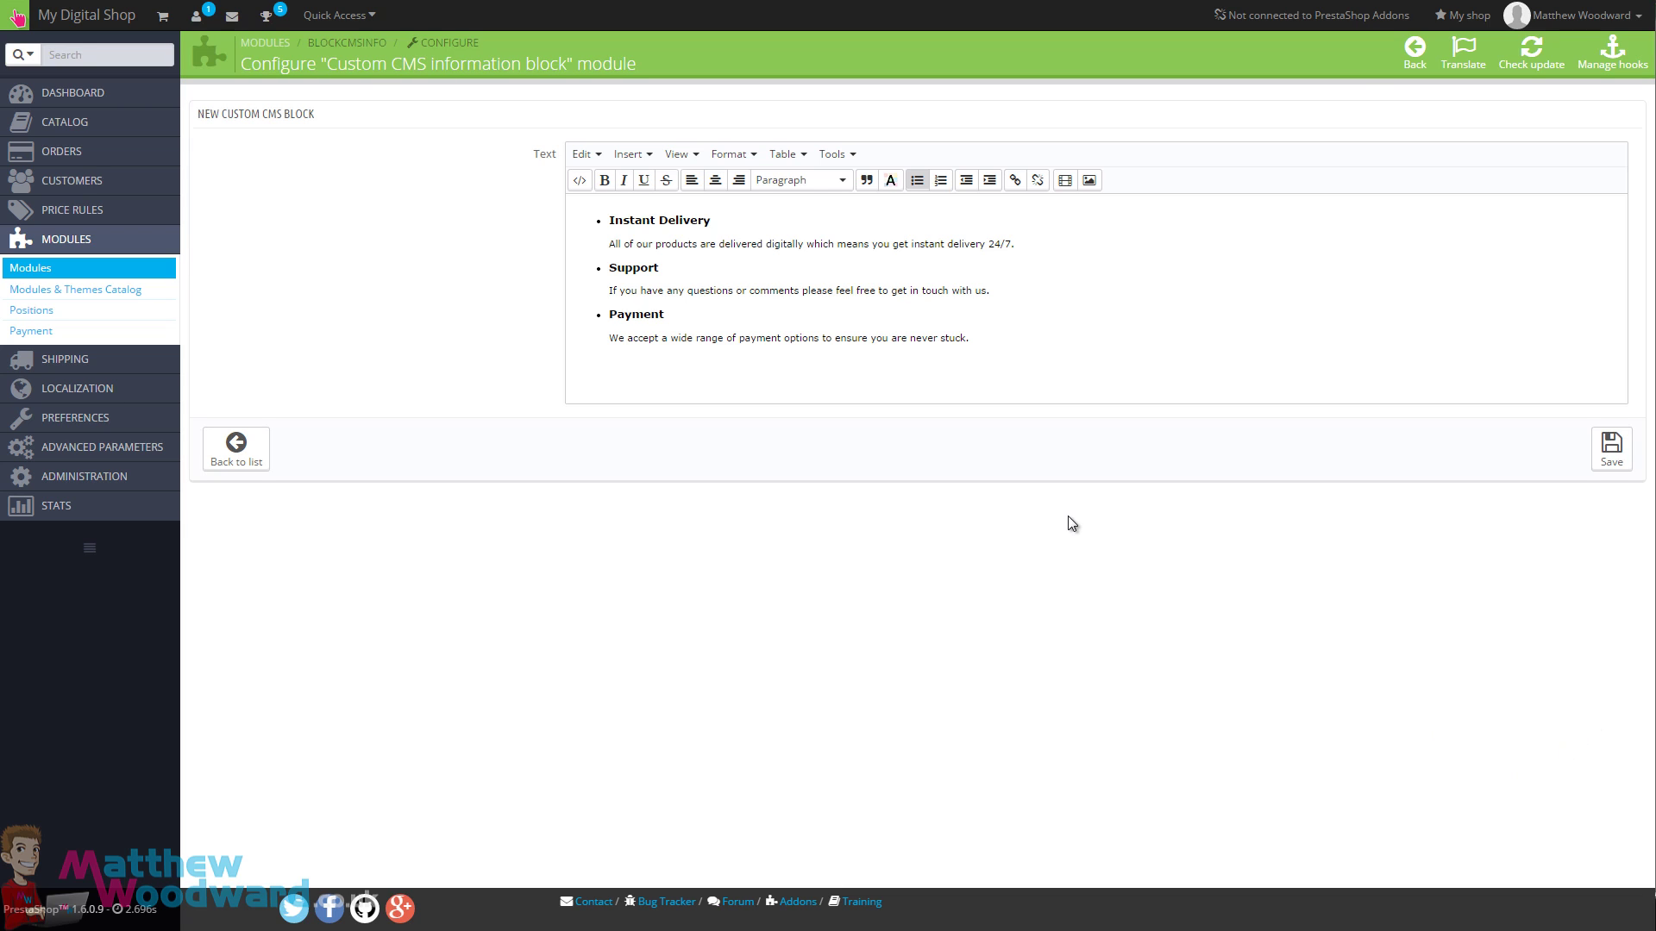
click(1611, 446)
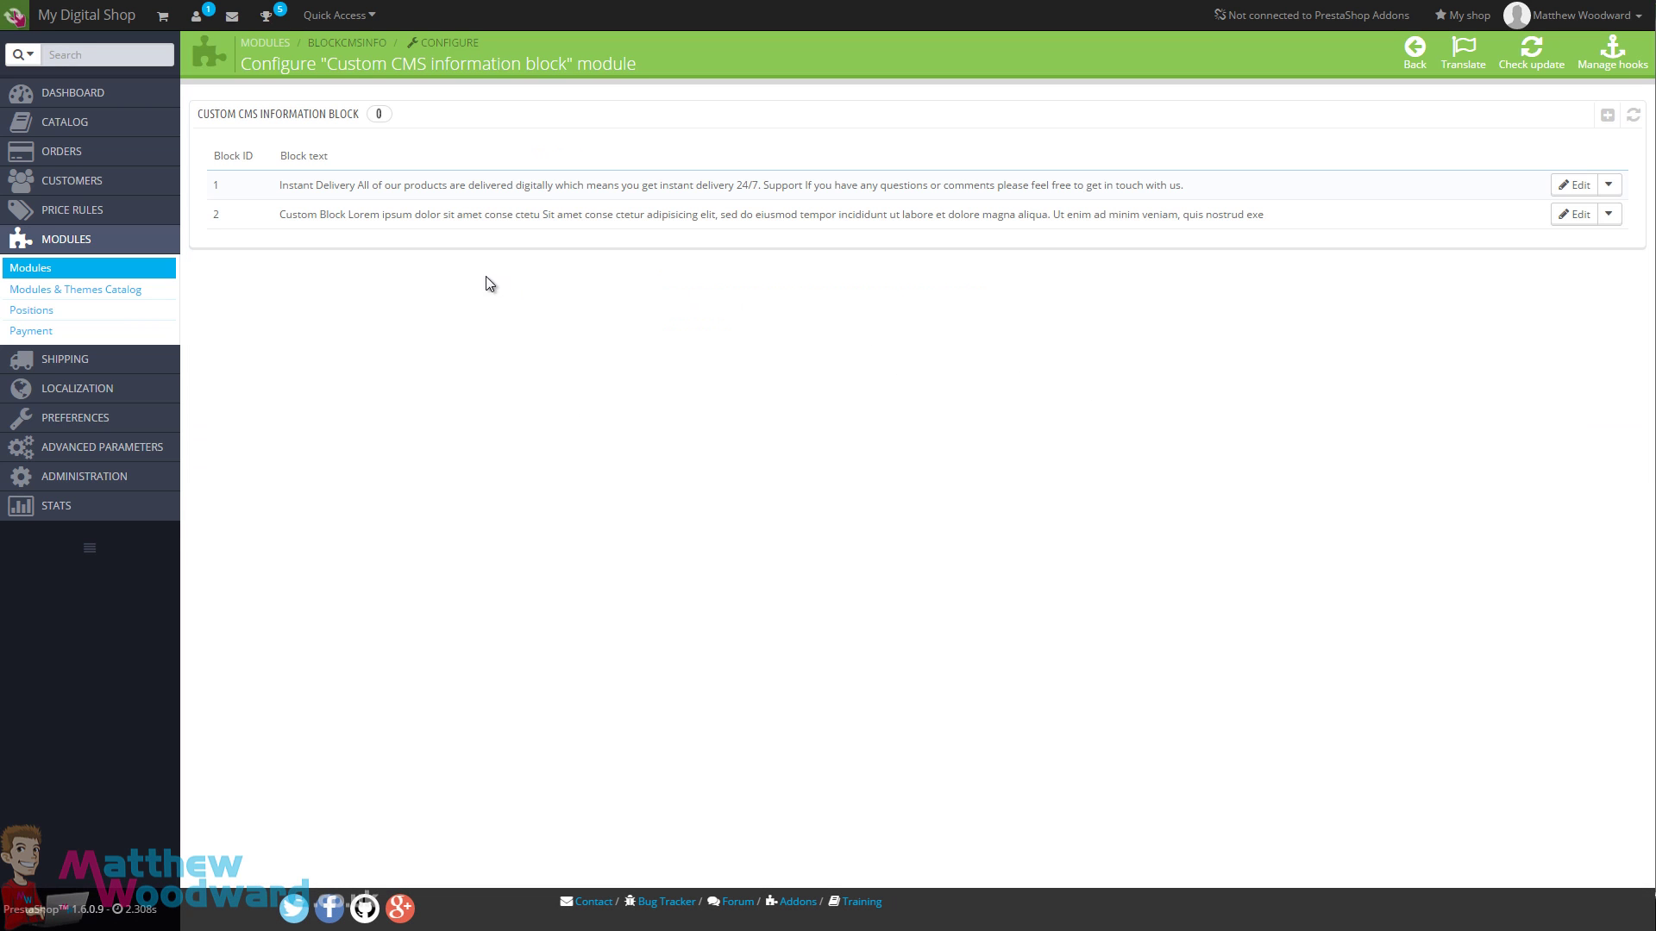
Reload the storefront home page and check the custom information blocks beside the Facebook box.
key(ctrl+Tab)
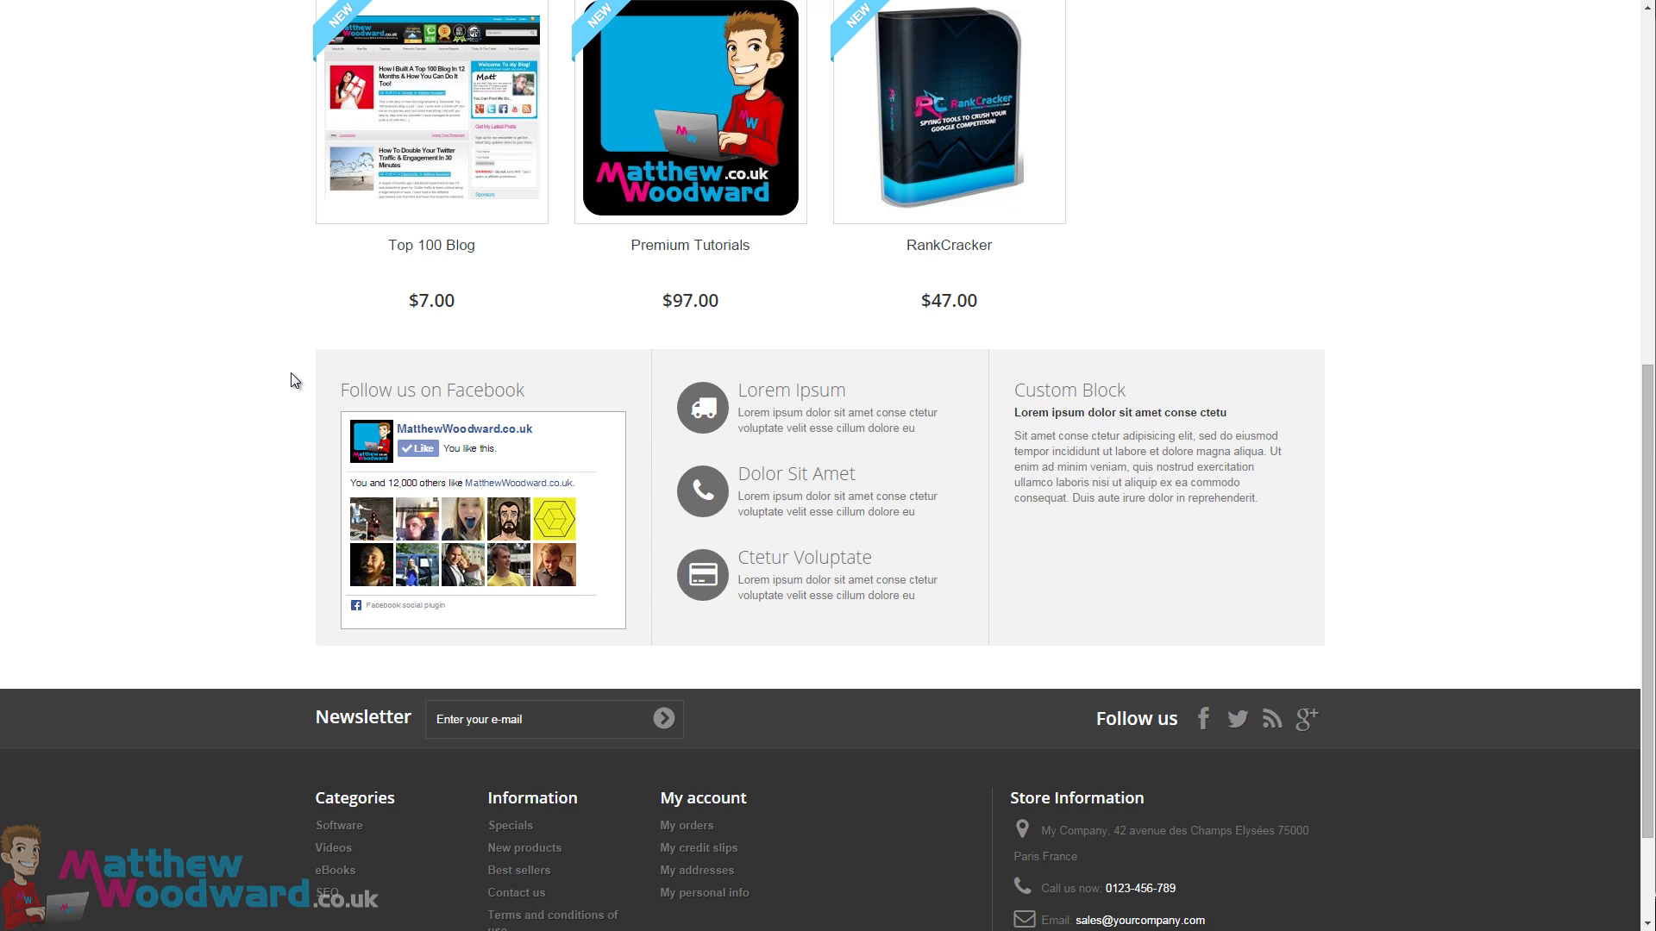
key(F5)
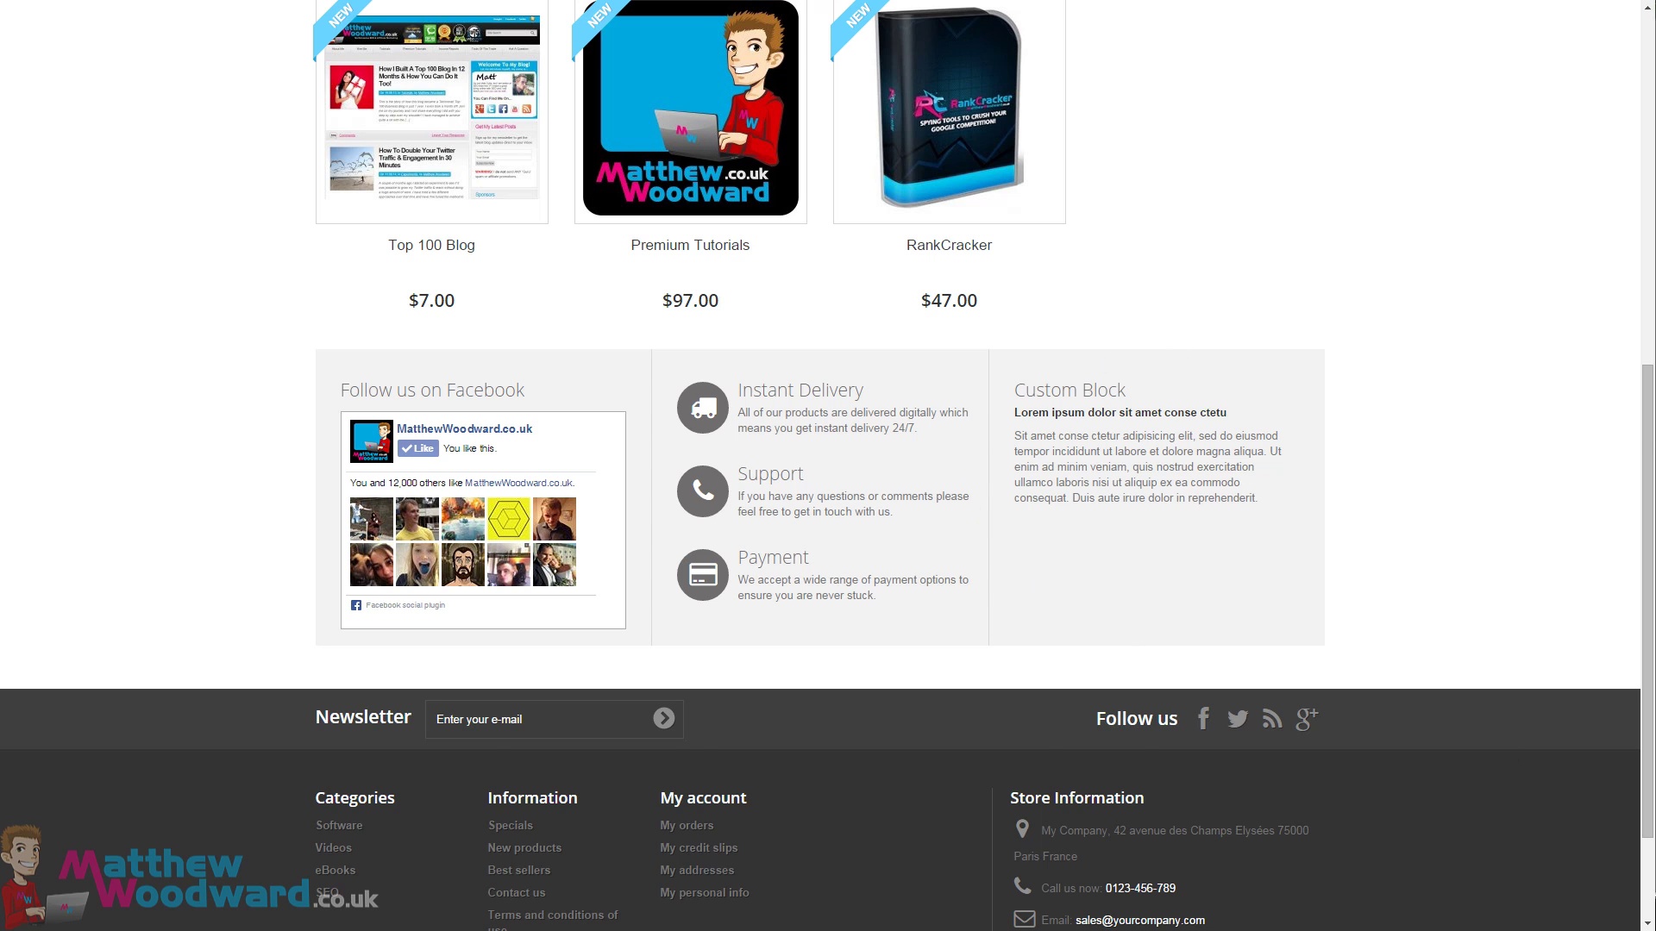
key(F11)
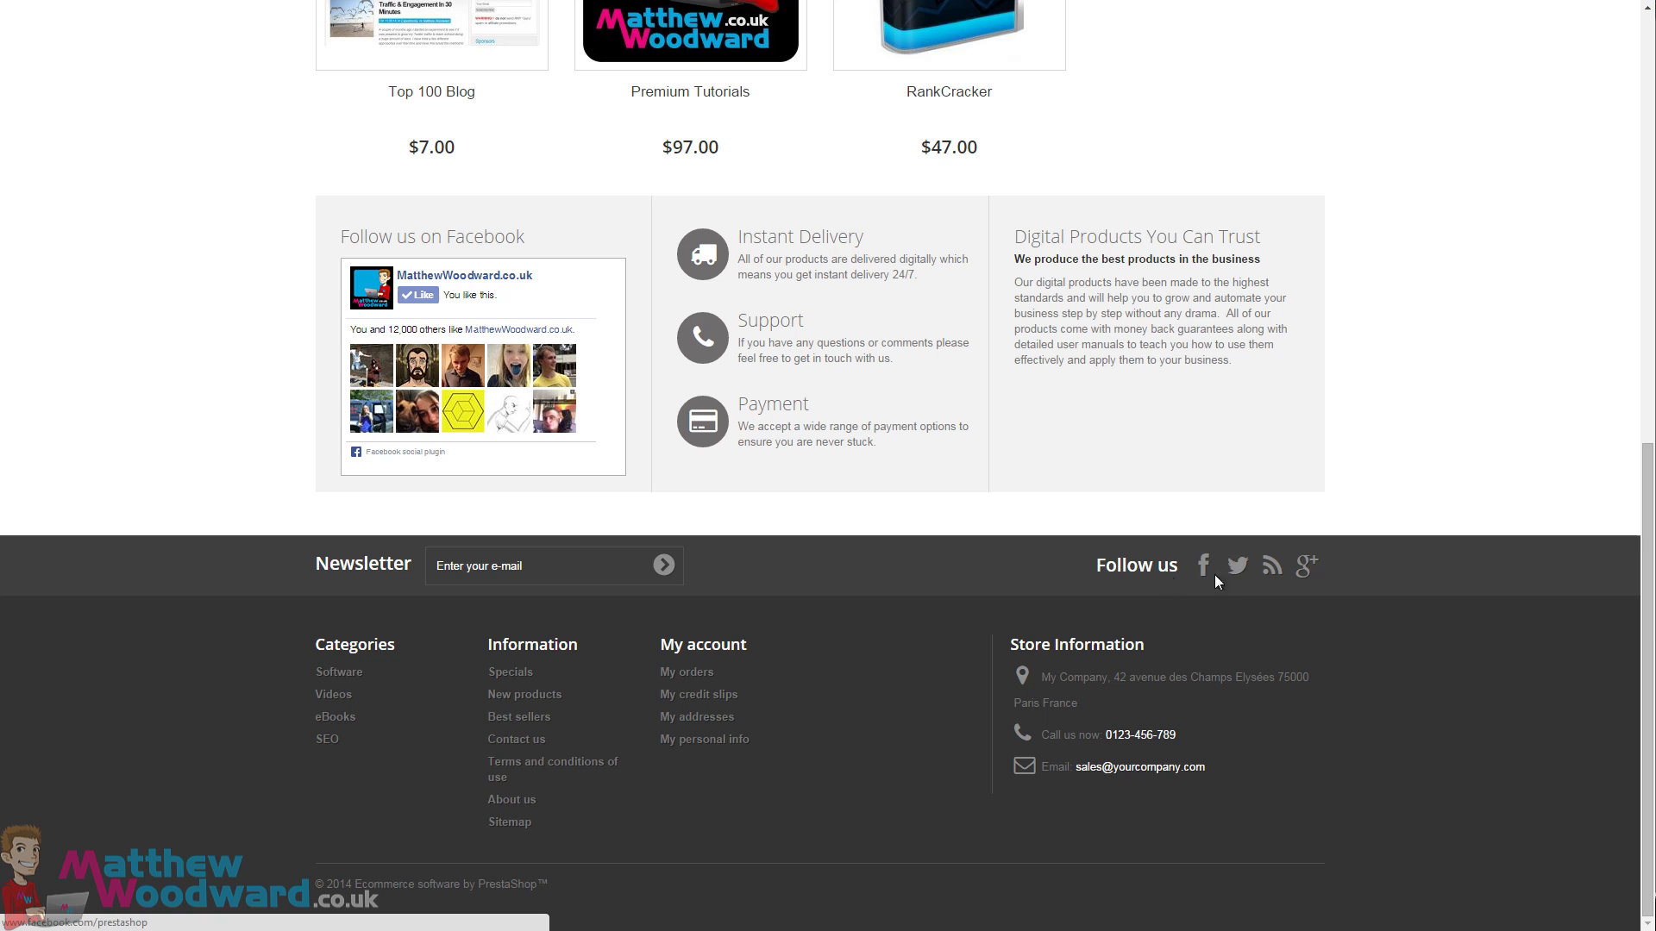
Disable the display of contact information in the Theme configurator, save, and open the configuration of the store's social account links.
key(ctrl+Tab)
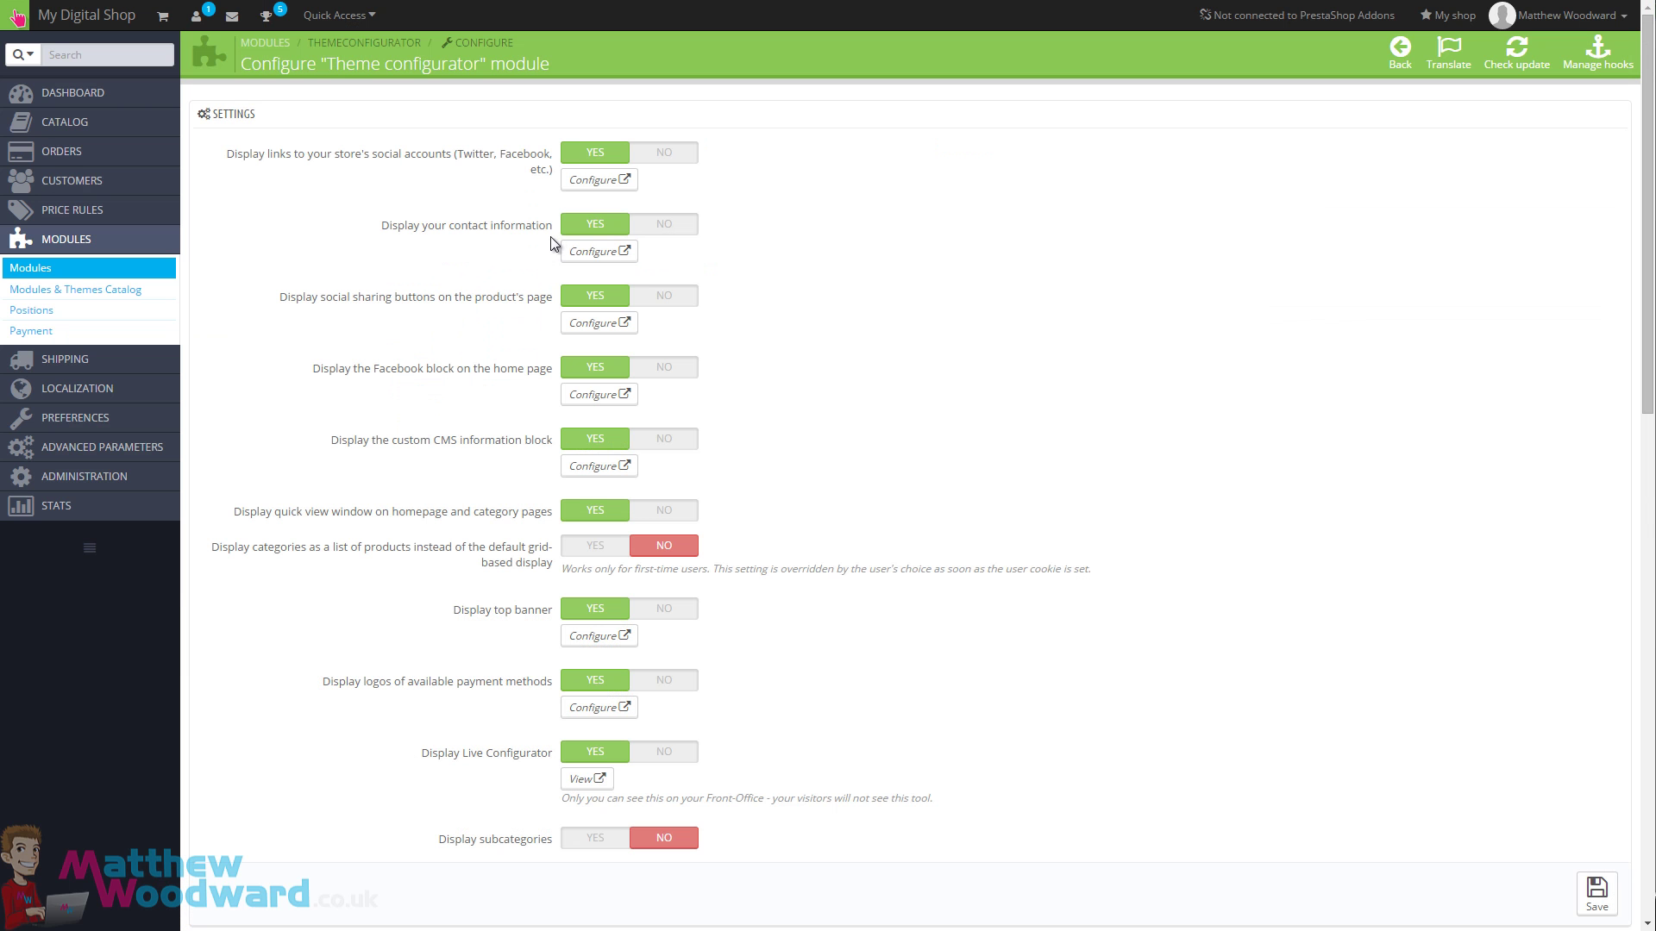
click(652, 226)
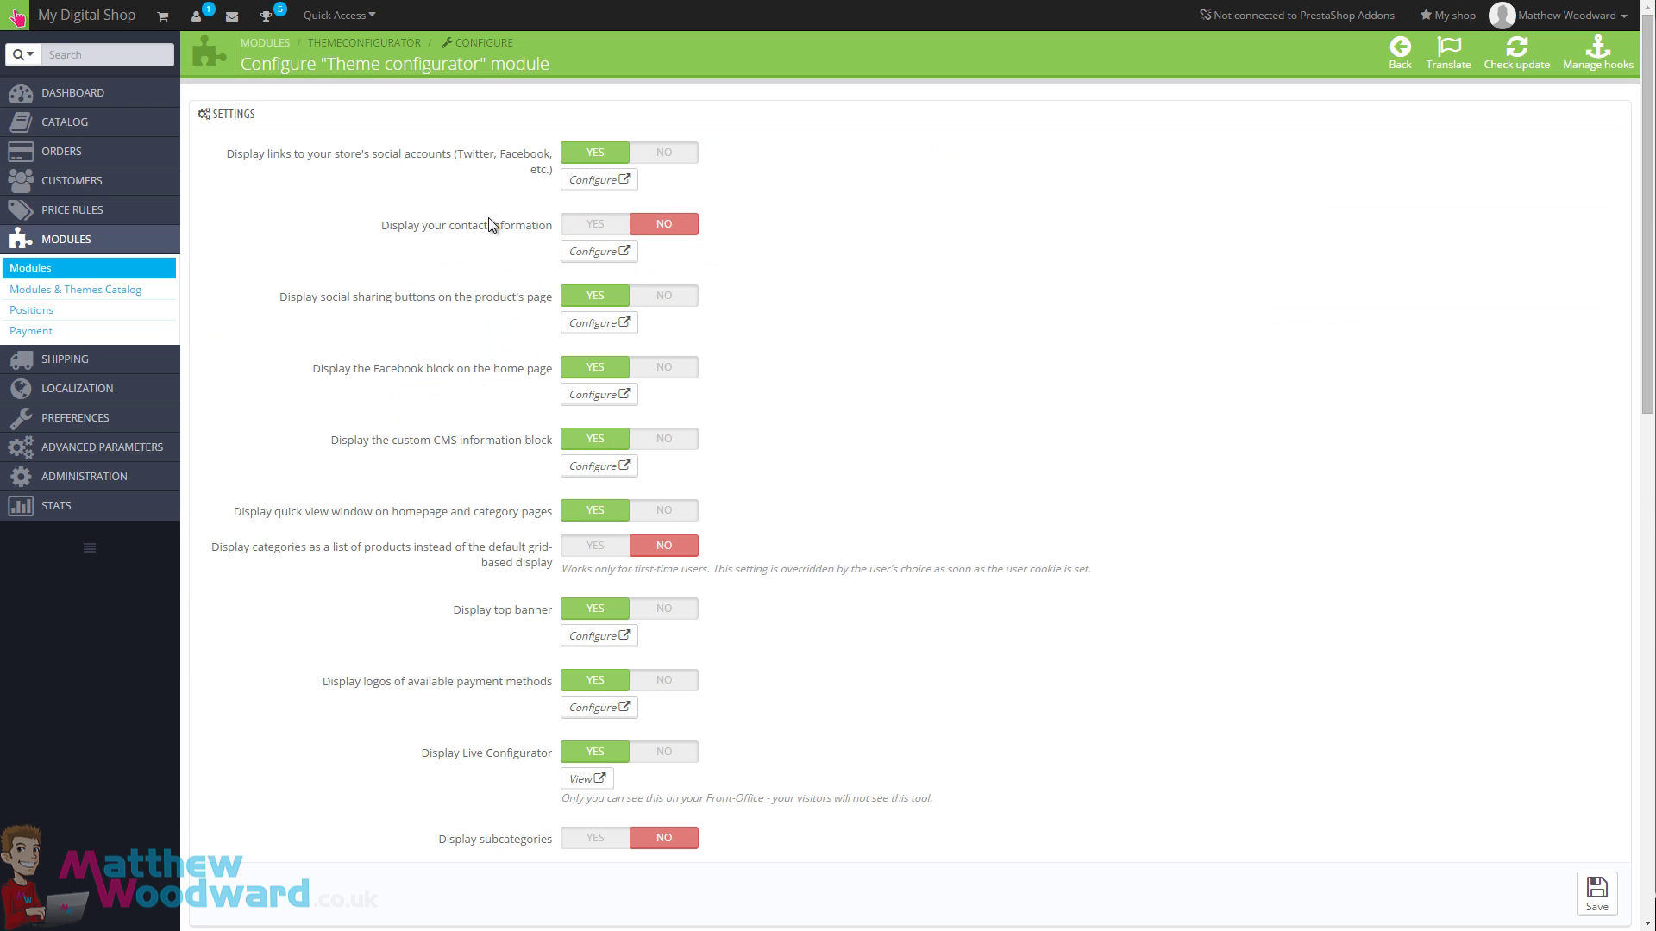
scroll(1145, 679, down, 3)
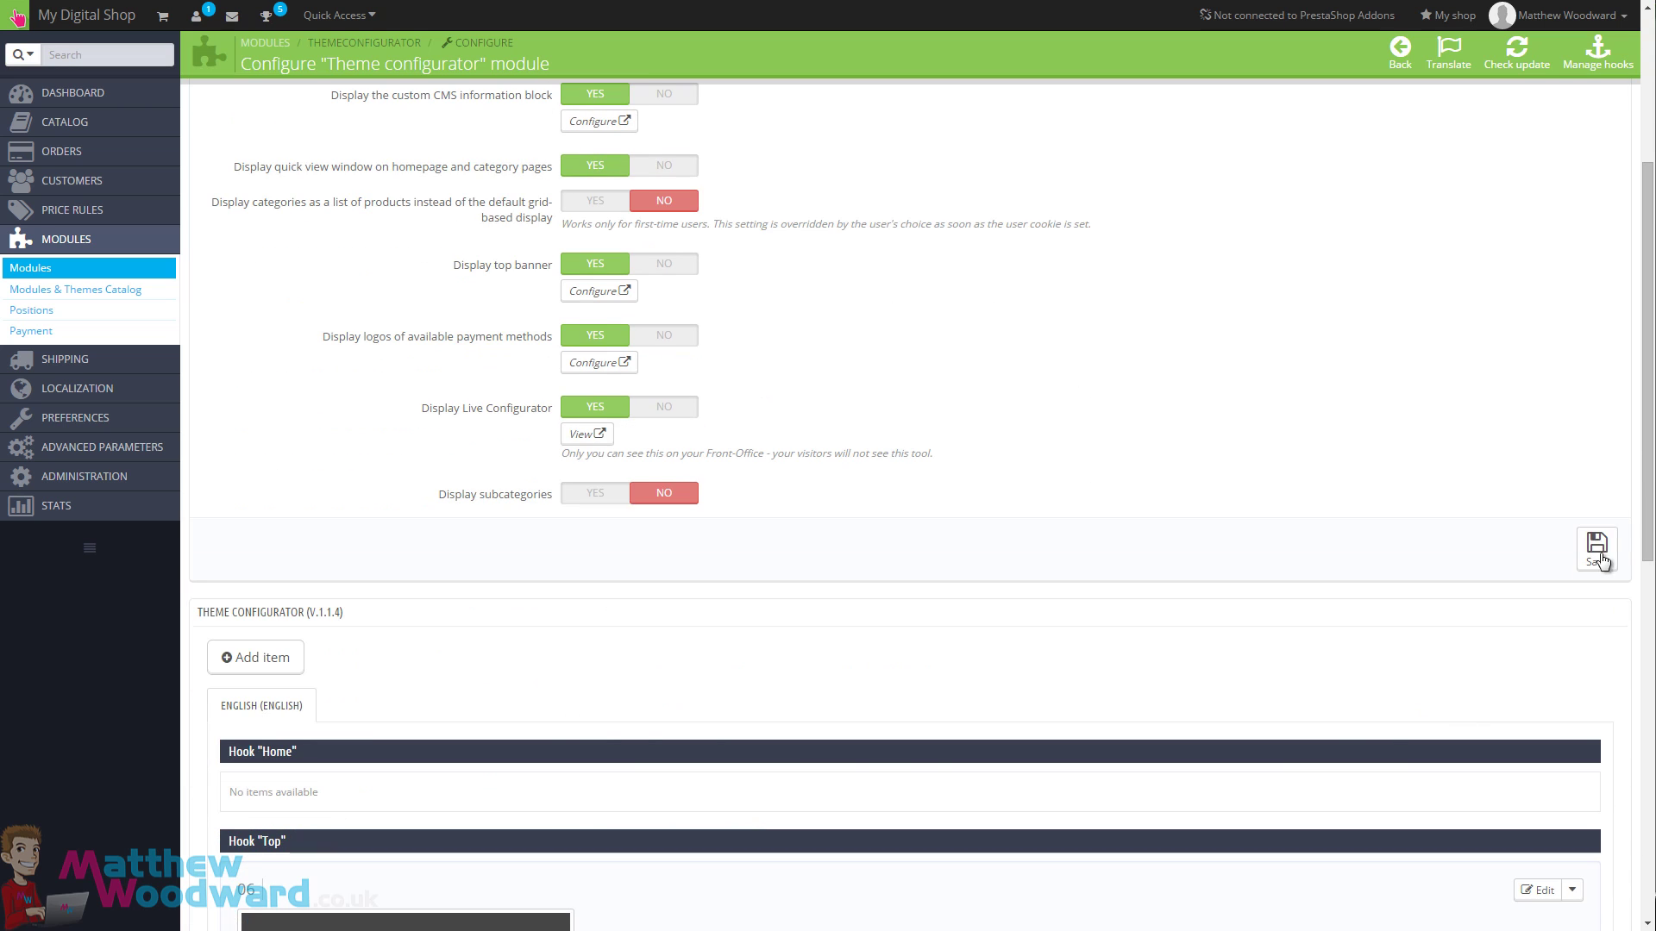
click(1597, 551)
scroll(1168, 713, up, 3)
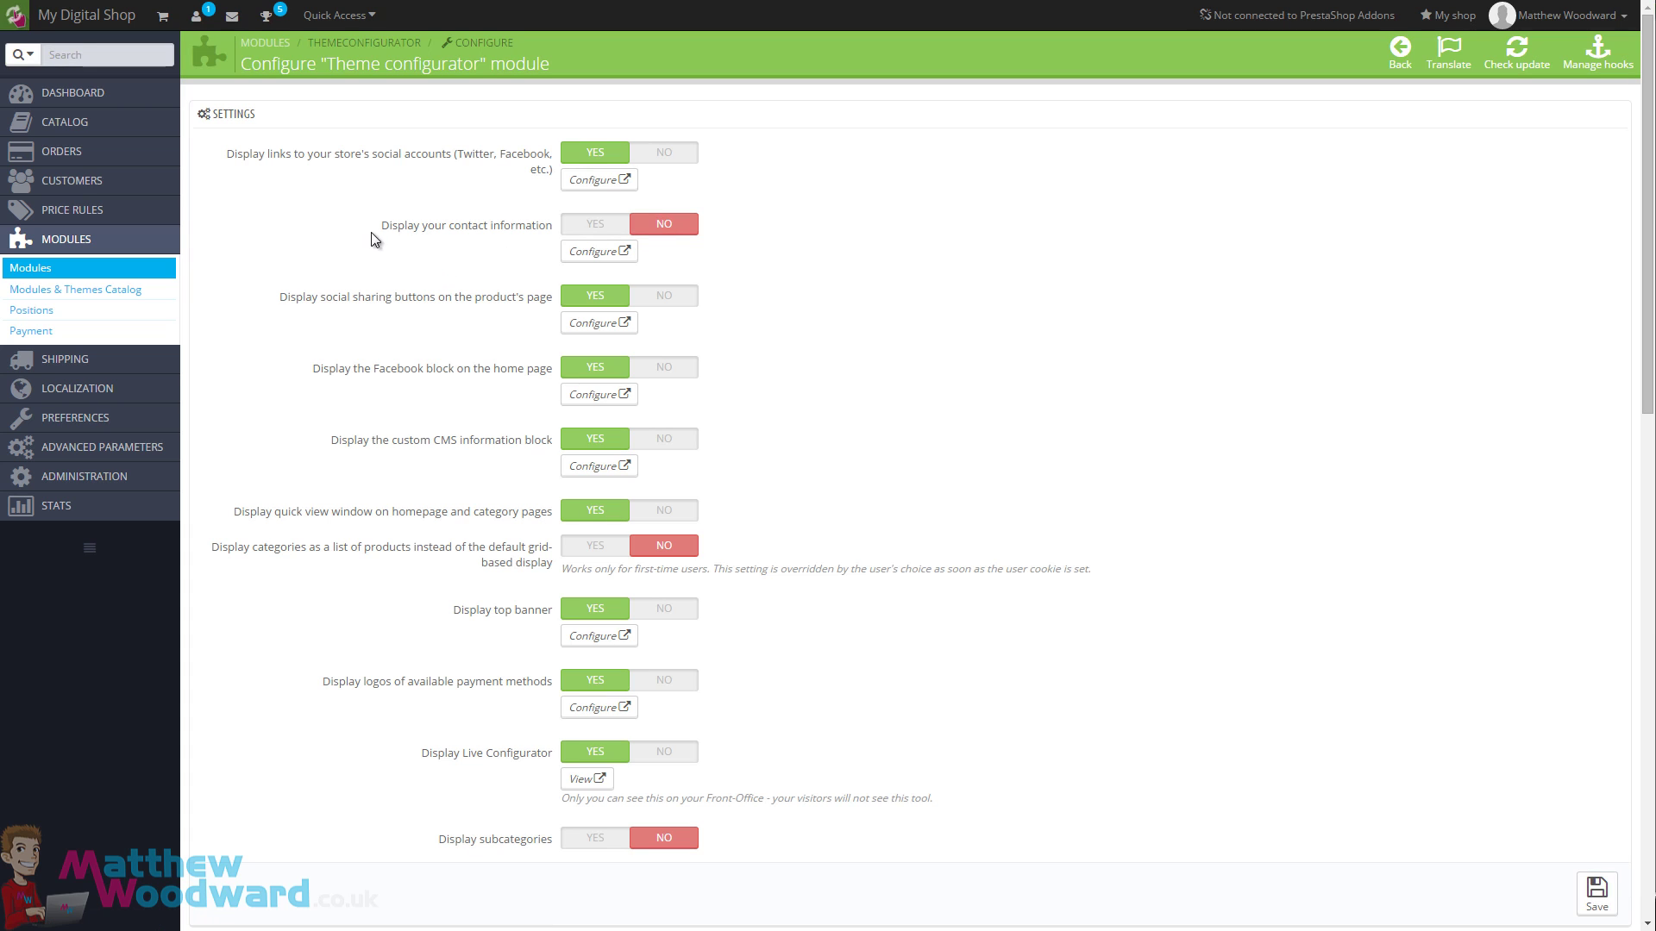
click(607, 184)
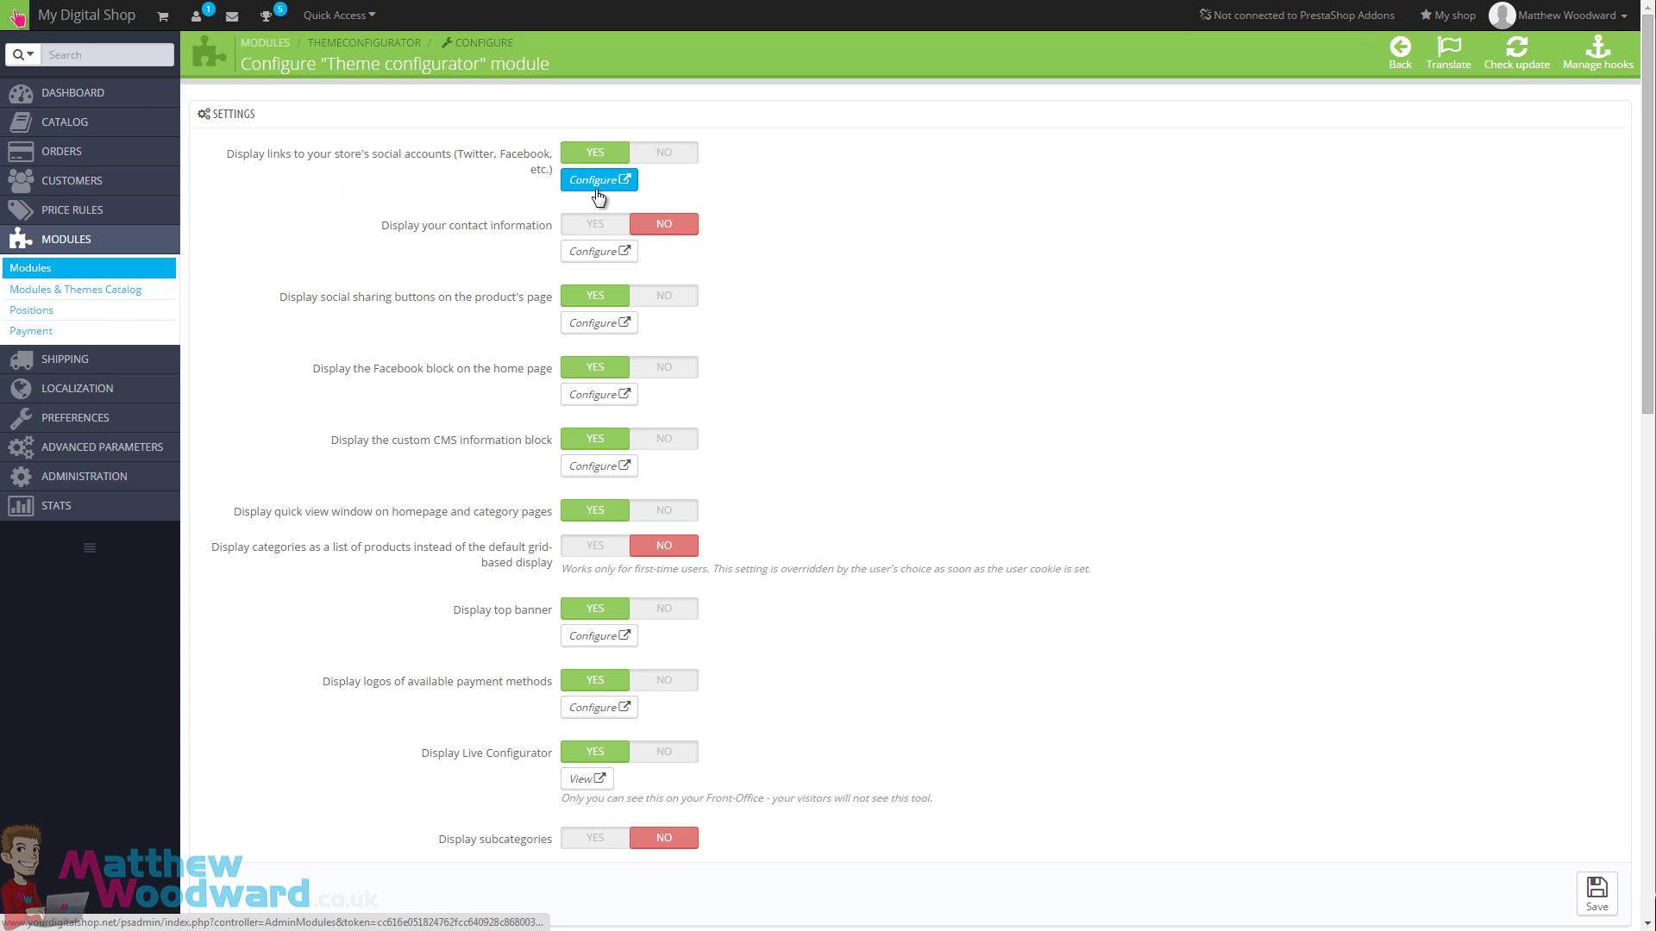
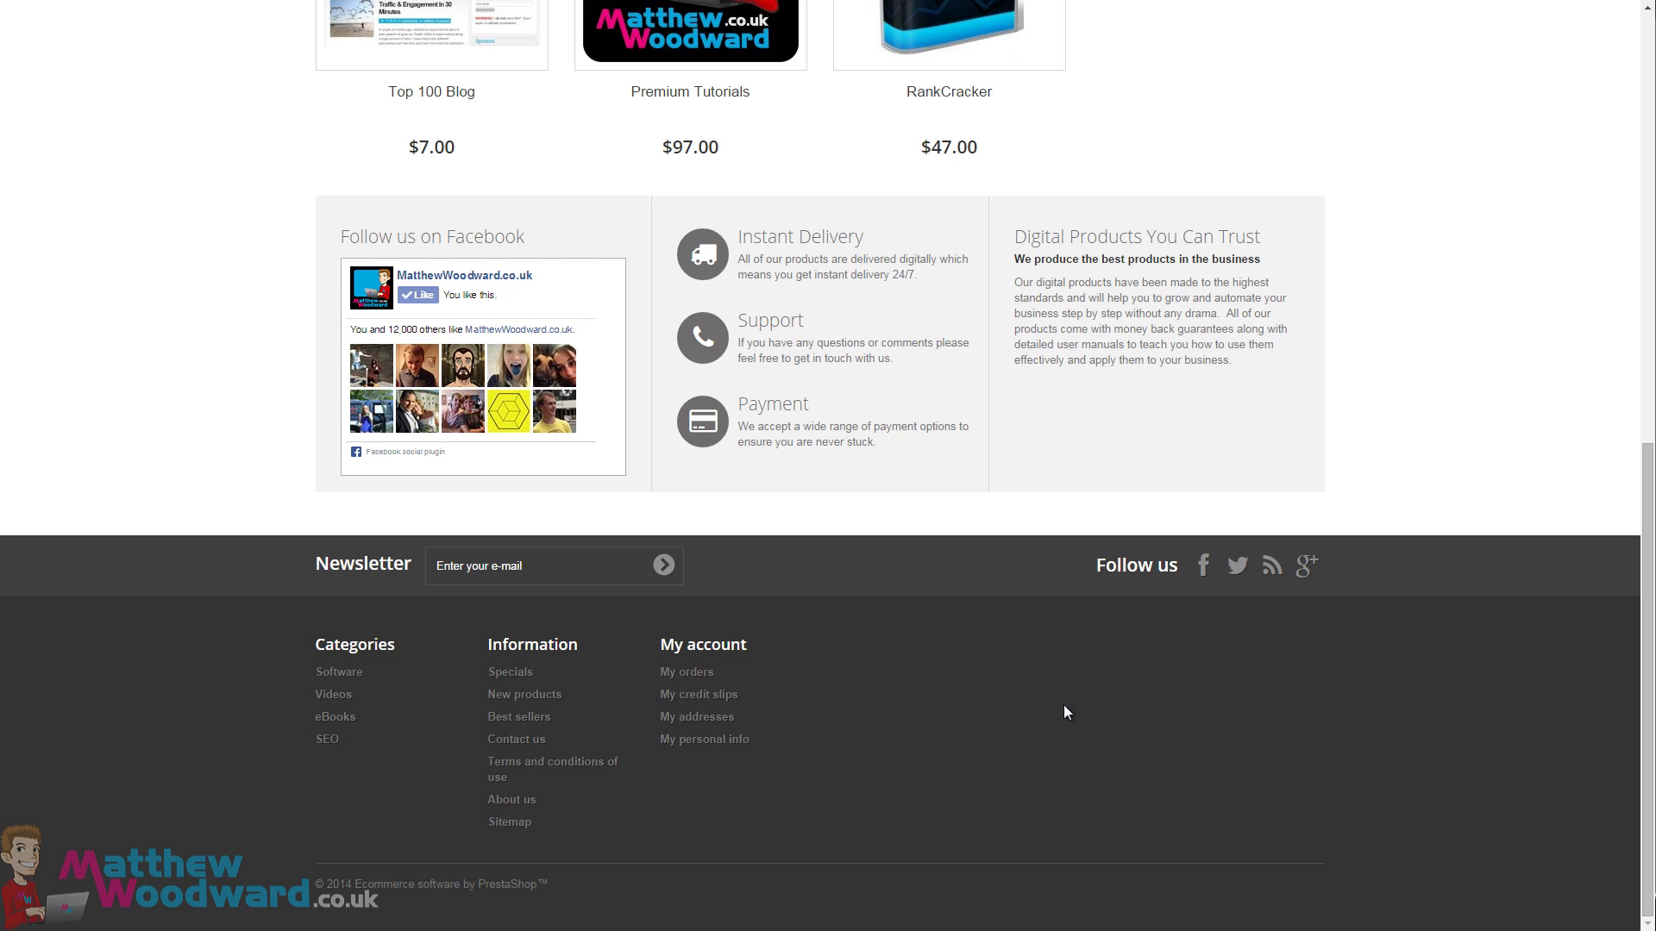
Find the Top horizontal menu module in the list of modules and open its configuration.
scroll(1093, 722, up, 10)
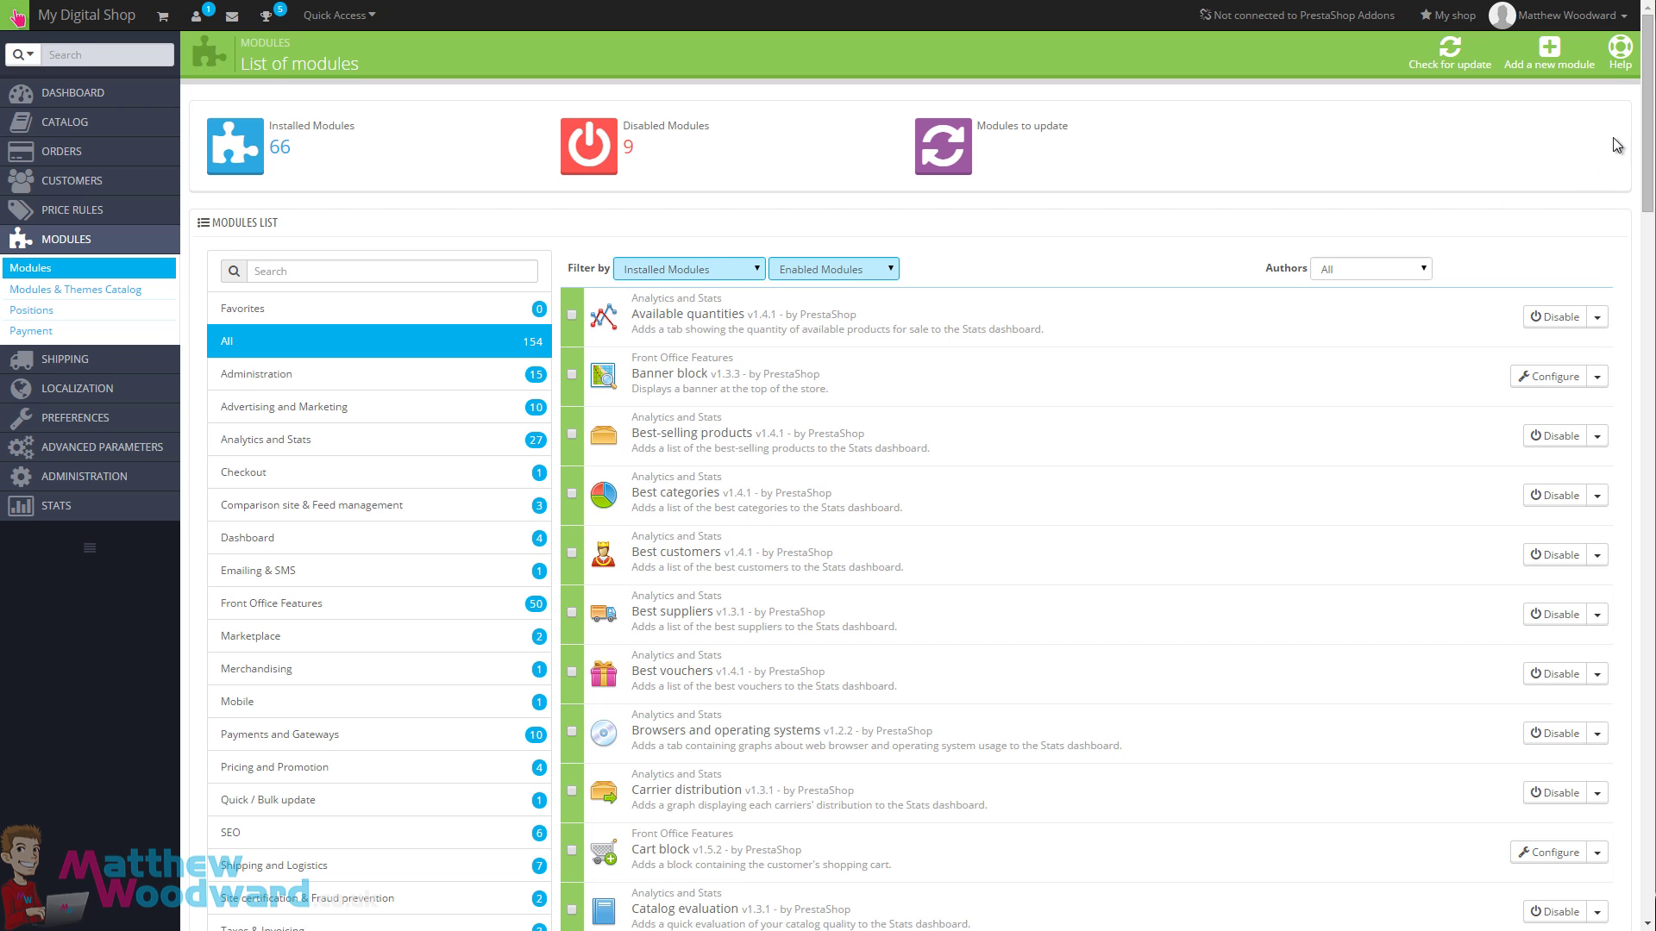
scroll(1622, 172, down, 5)
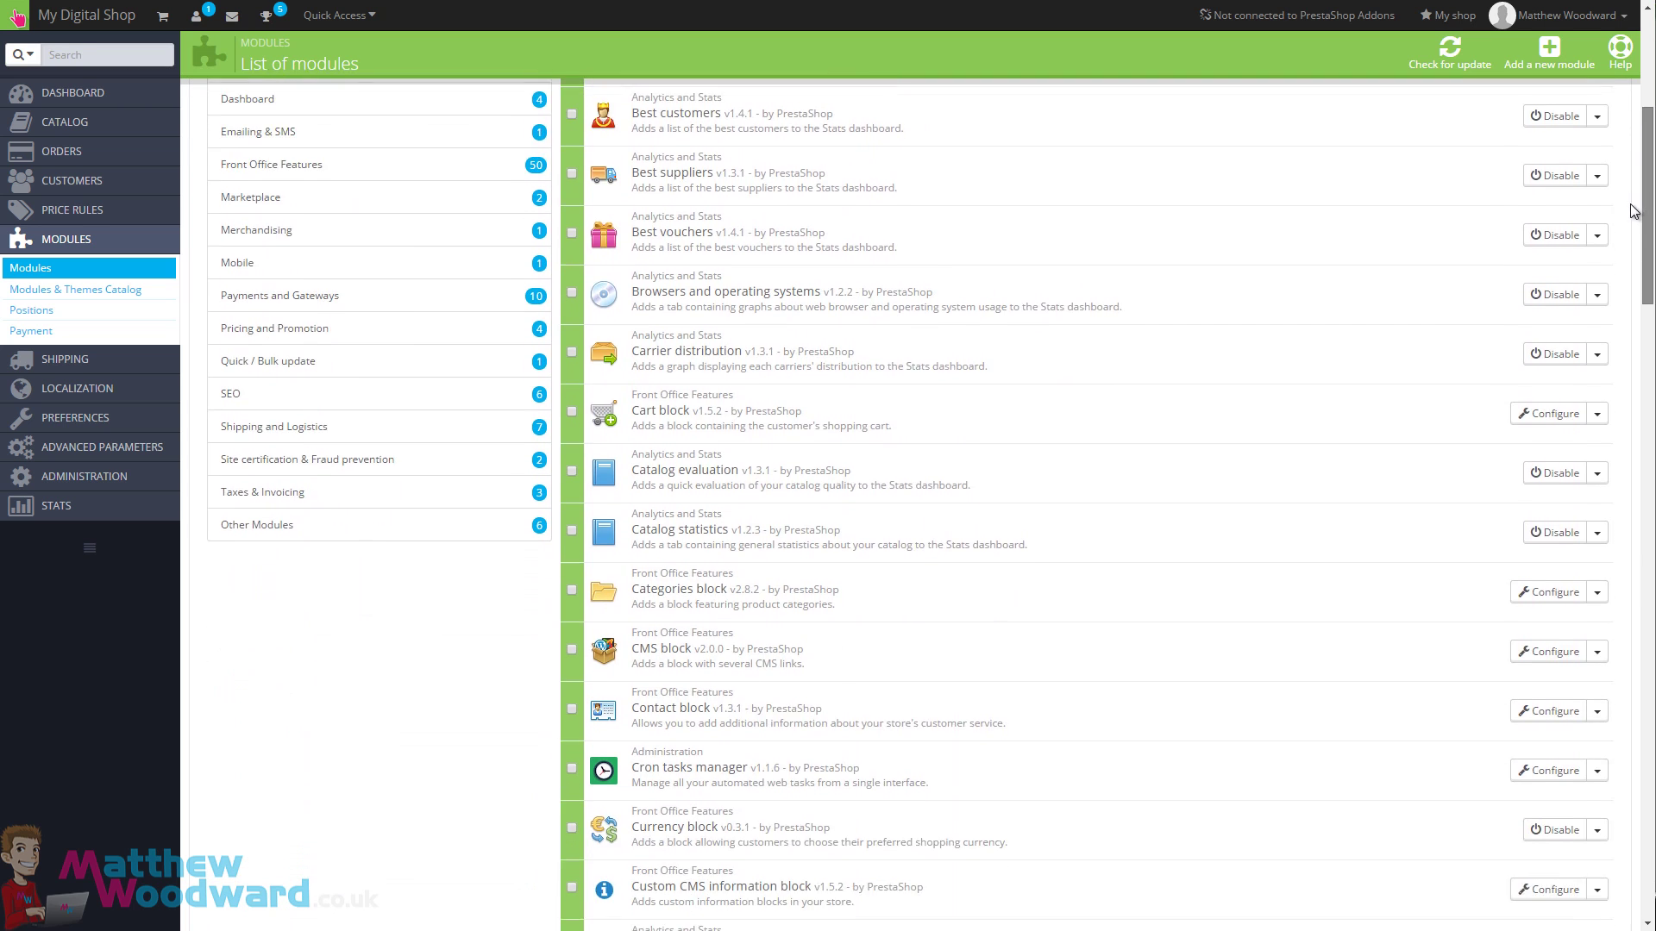
scroll(1626, 224, down, 6)
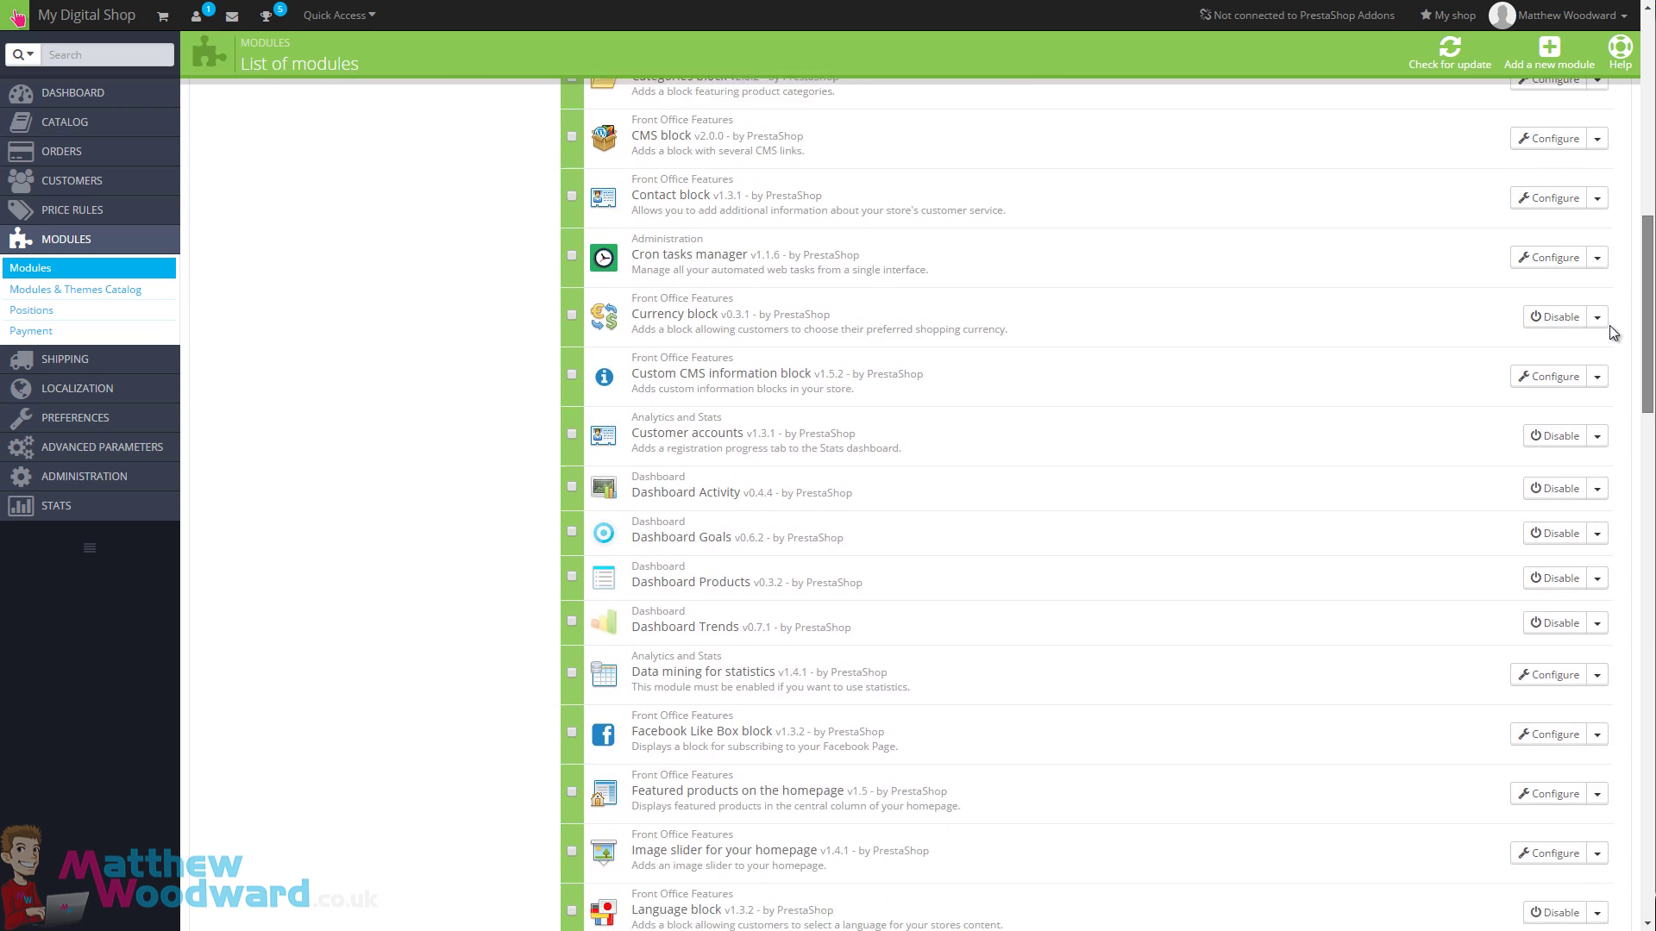
scroll(1611, 330, down, 10)
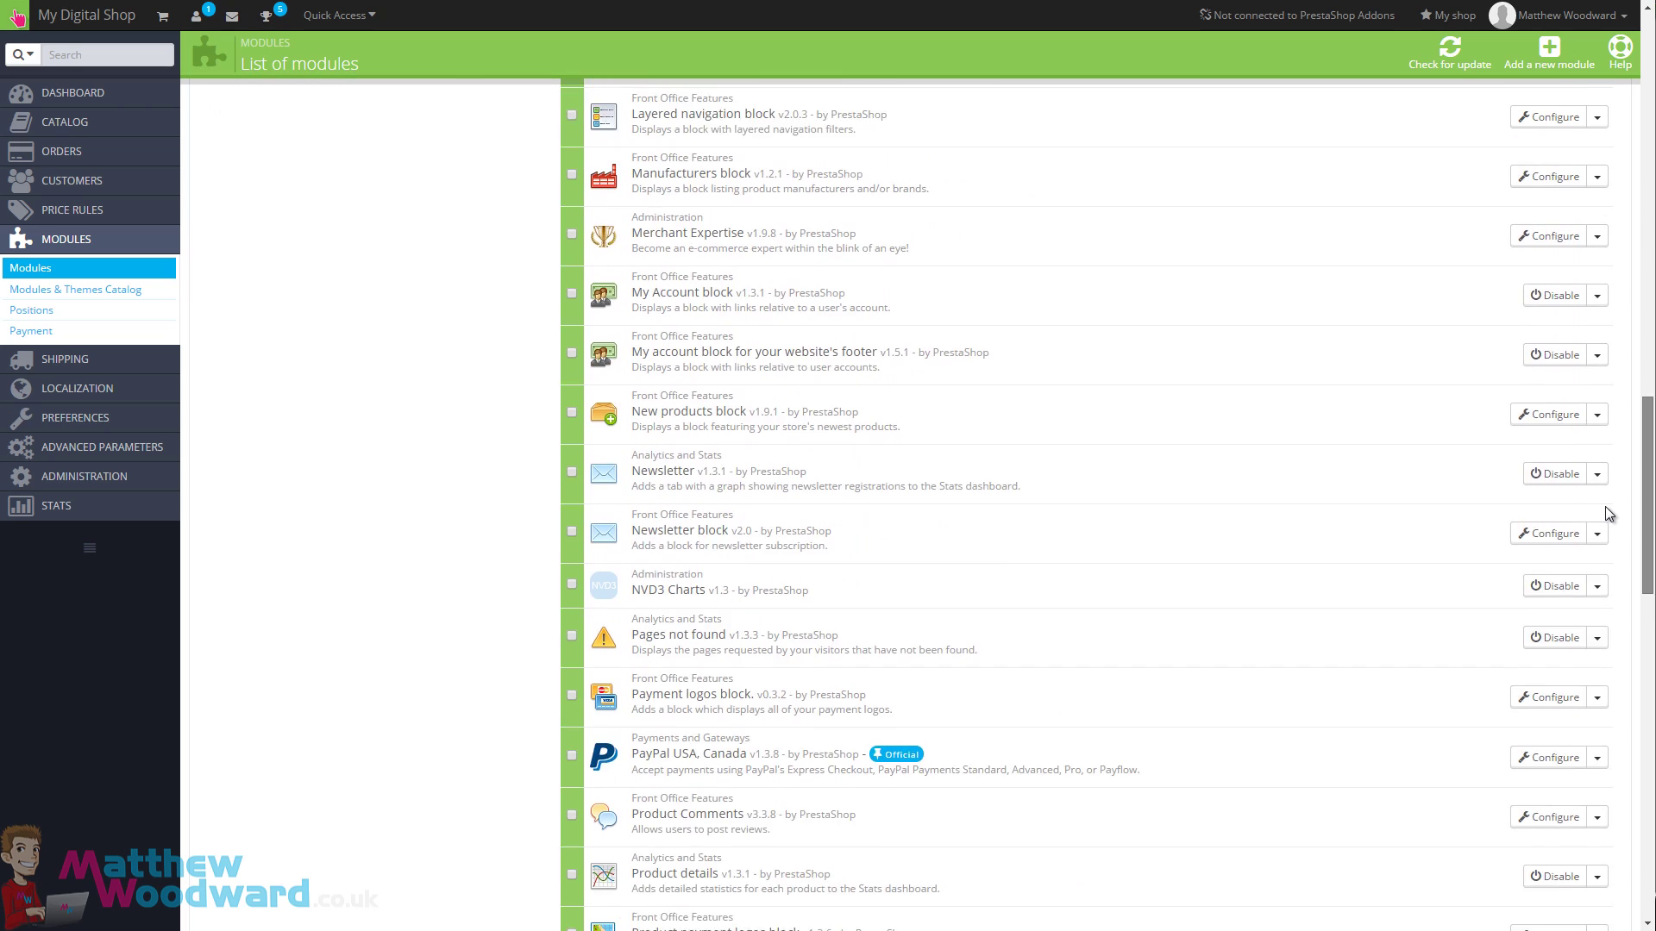
scroll(1606, 514, down, 5)
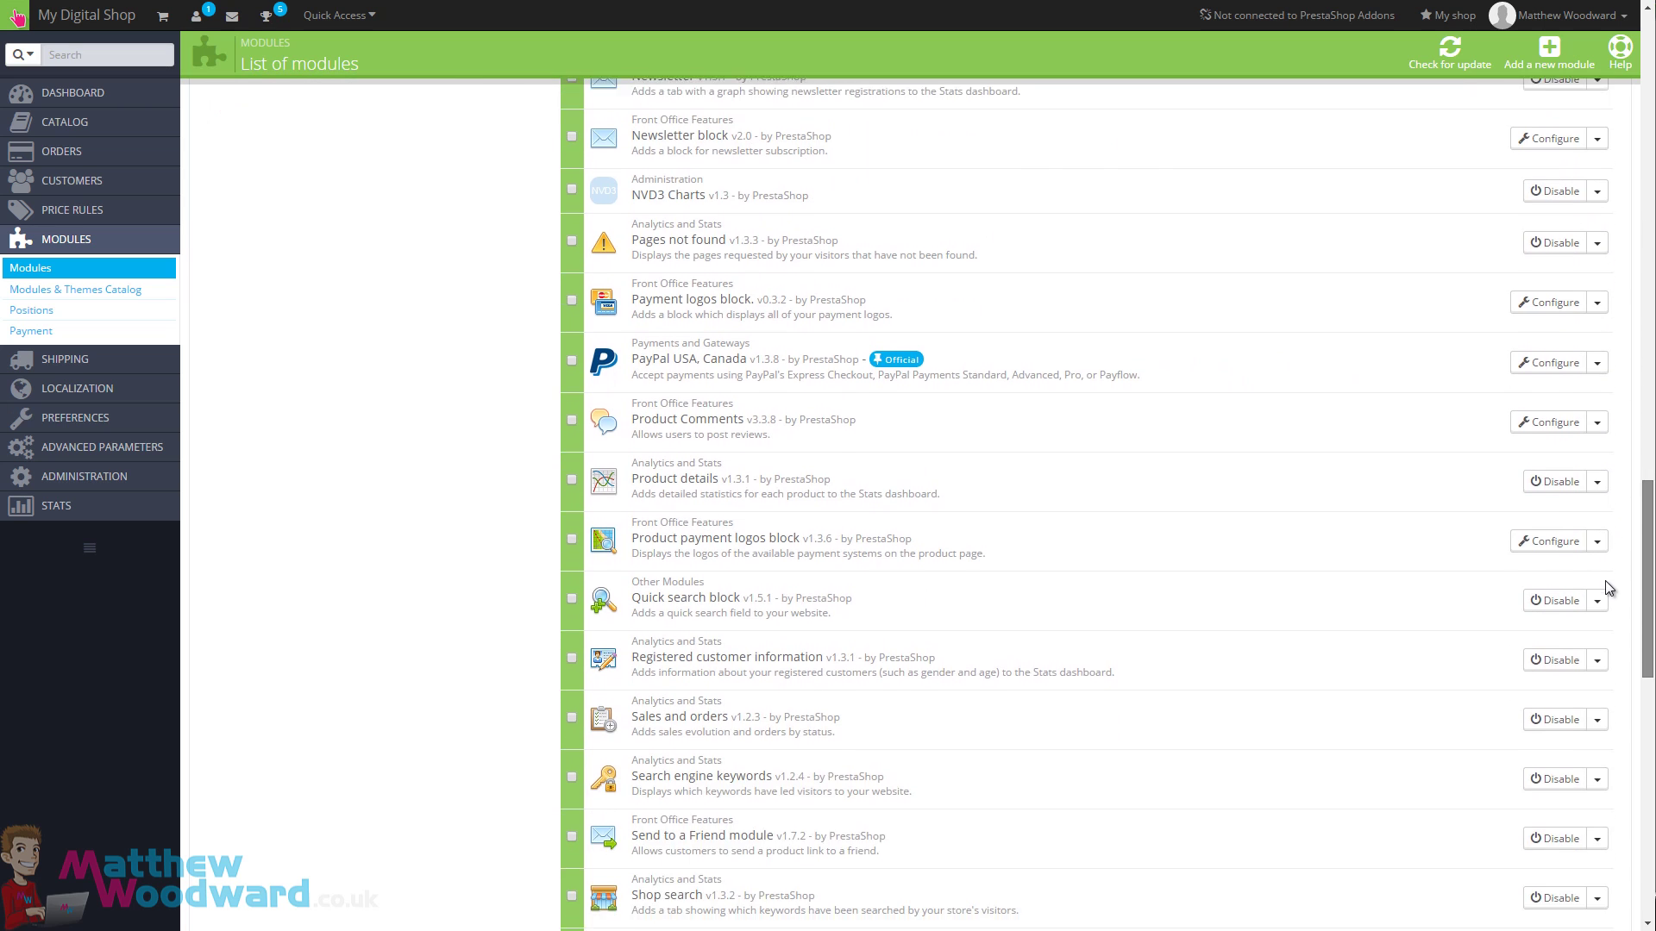
scroll(1605, 581, down, 7)
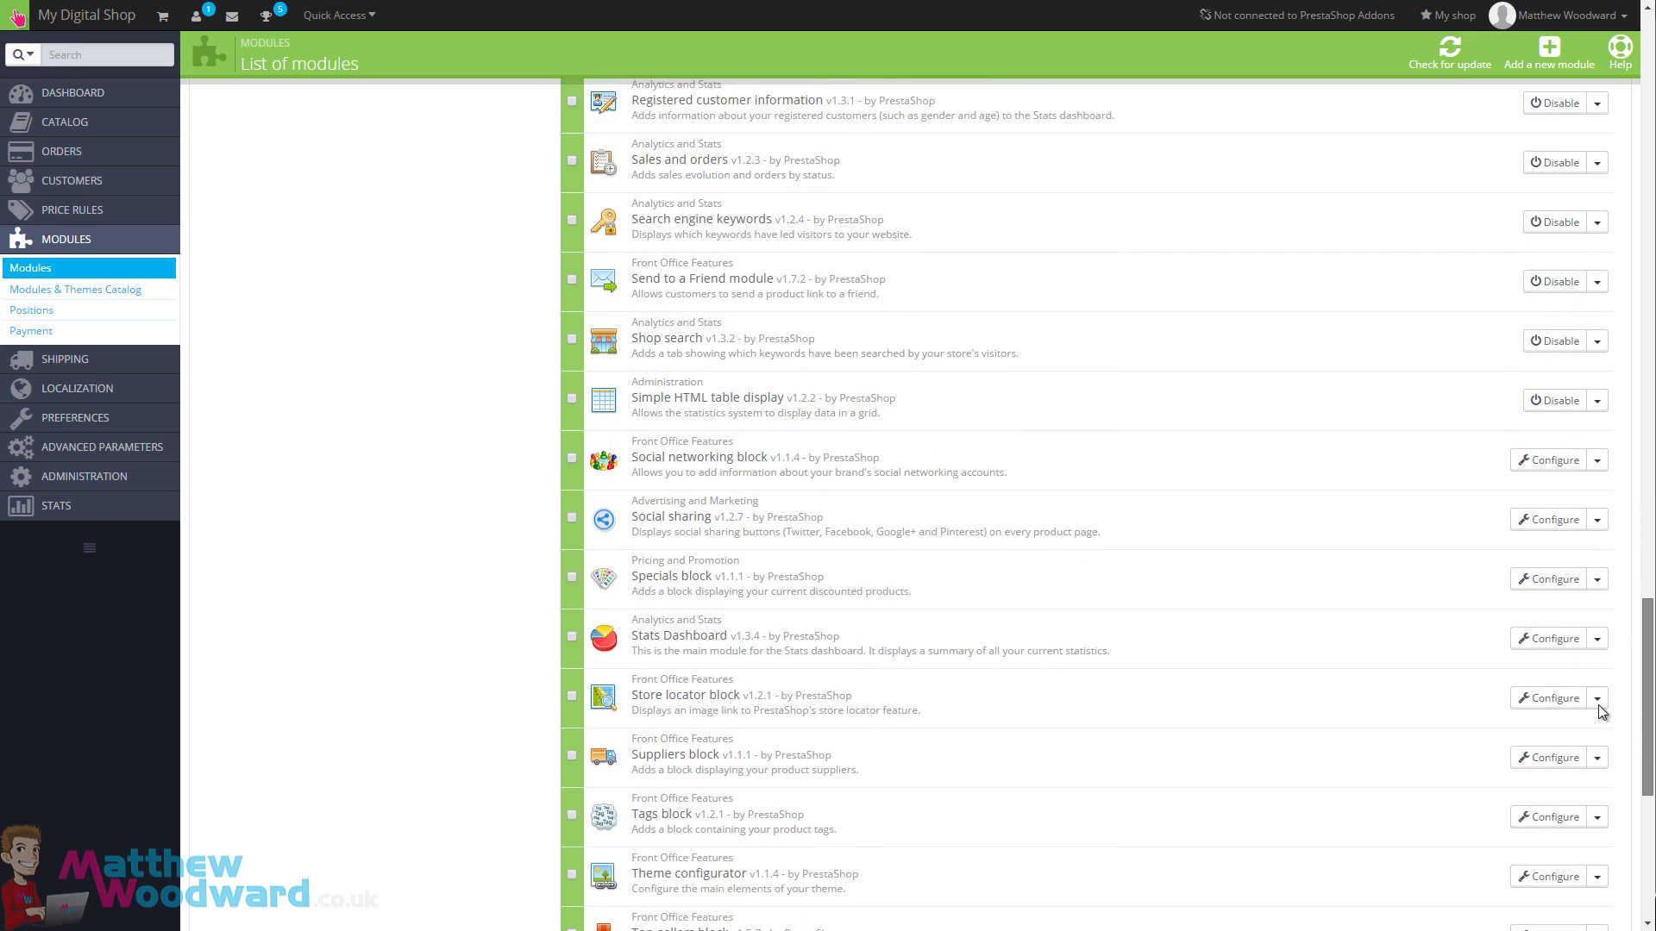
scroll(1599, 725, down, 4)
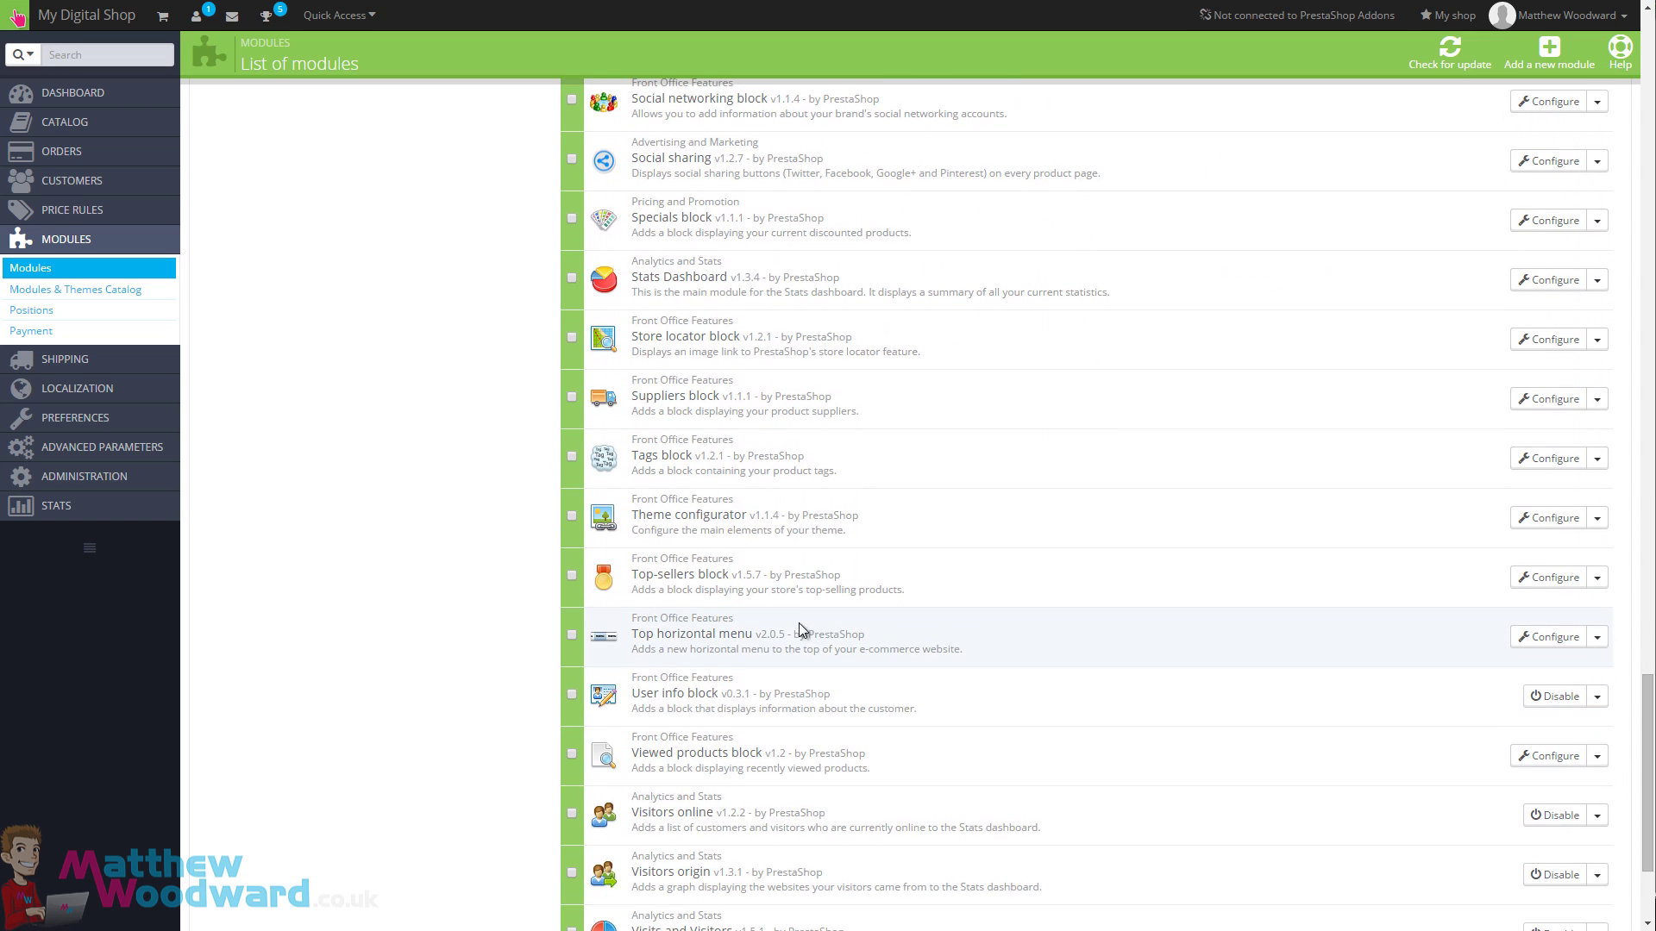
click(1526, 640)
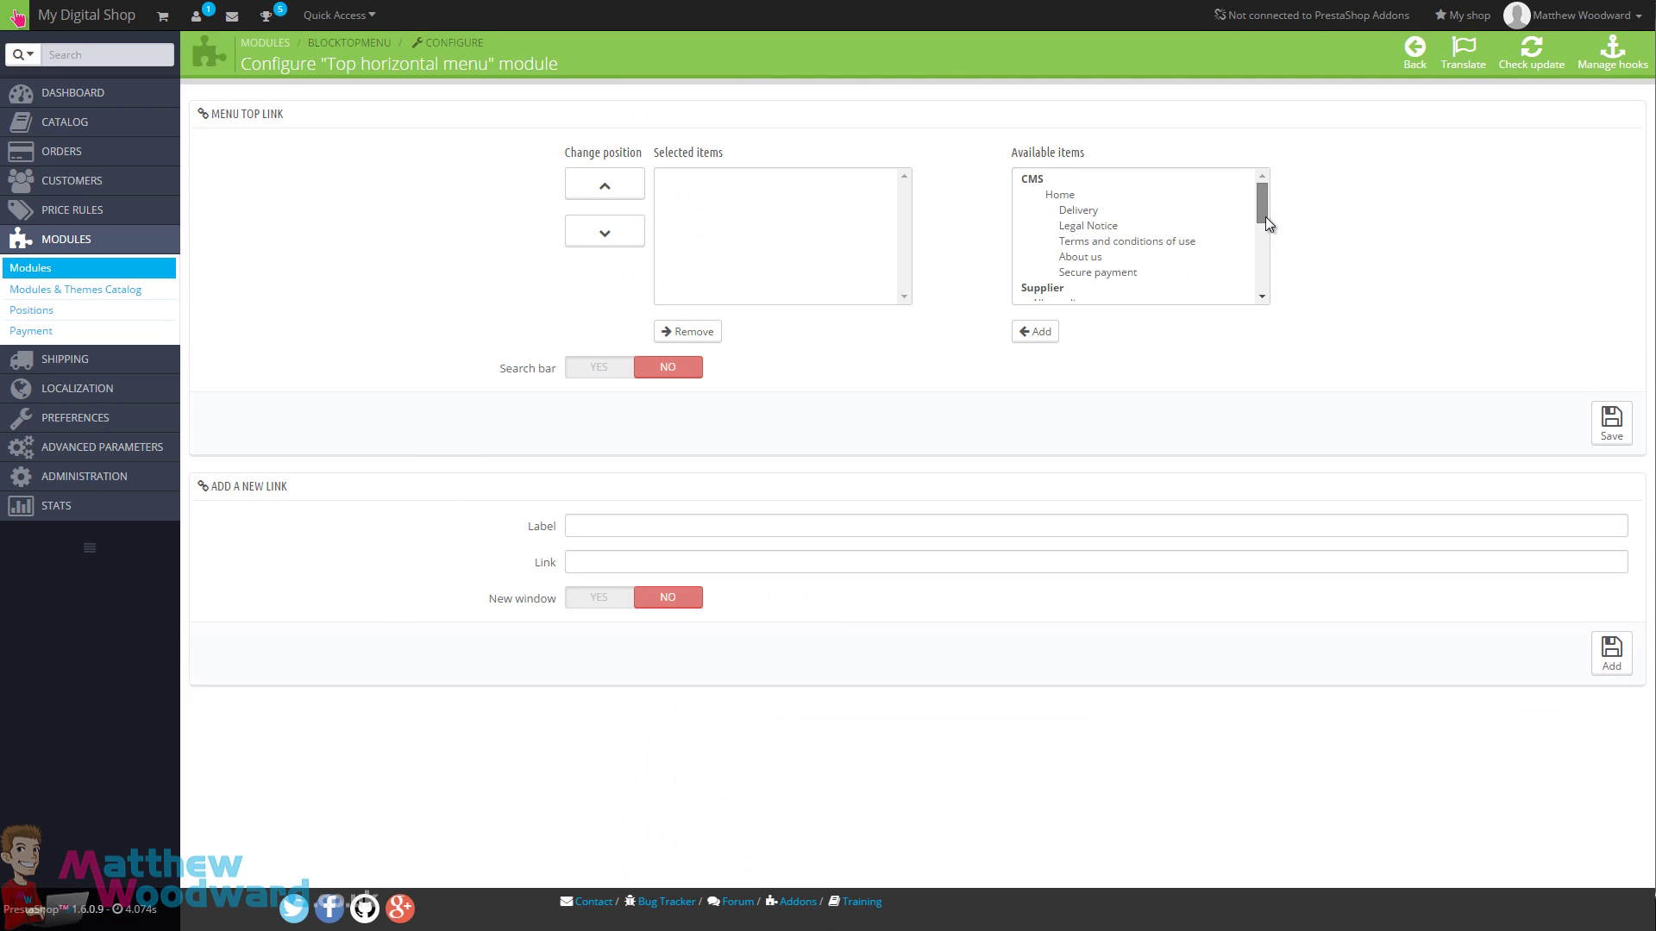
Add the Software, Videos, eBooks and SEO categories to the selected items of the top horizontal menu.
drag(1265, 215, 1264, 263)
click(1126, 227)
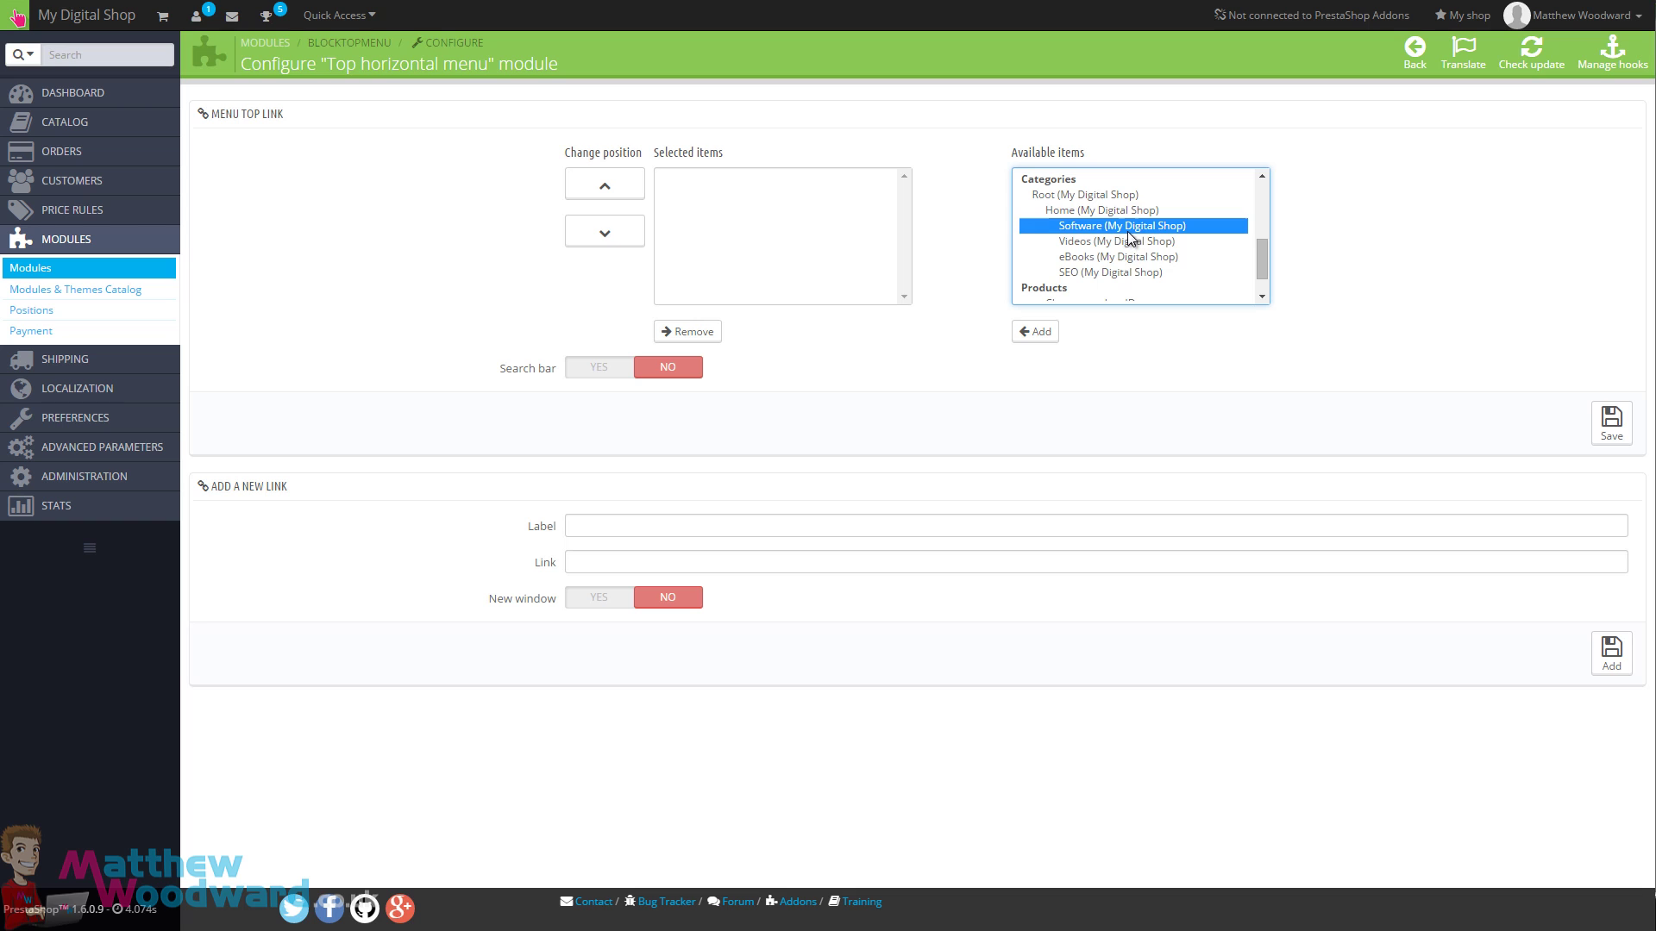
click(1034, 332)
click(1088, 242)
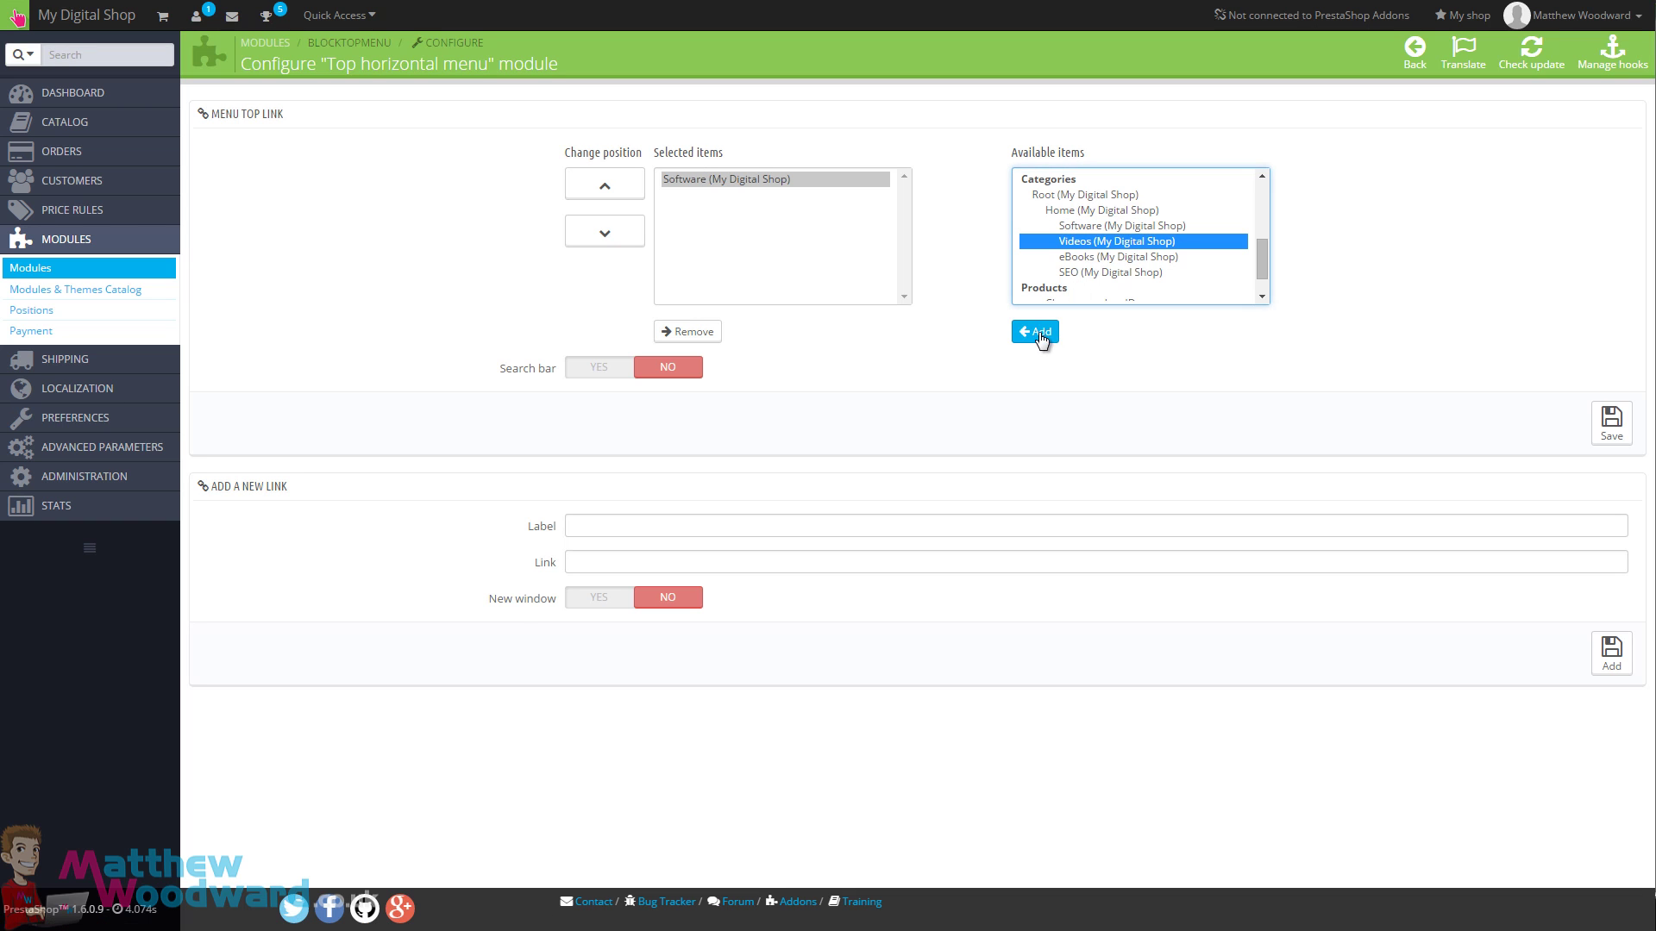
click(1035, 332)
click(1092, 257)
click(1035, 332)
click(1084, 273)
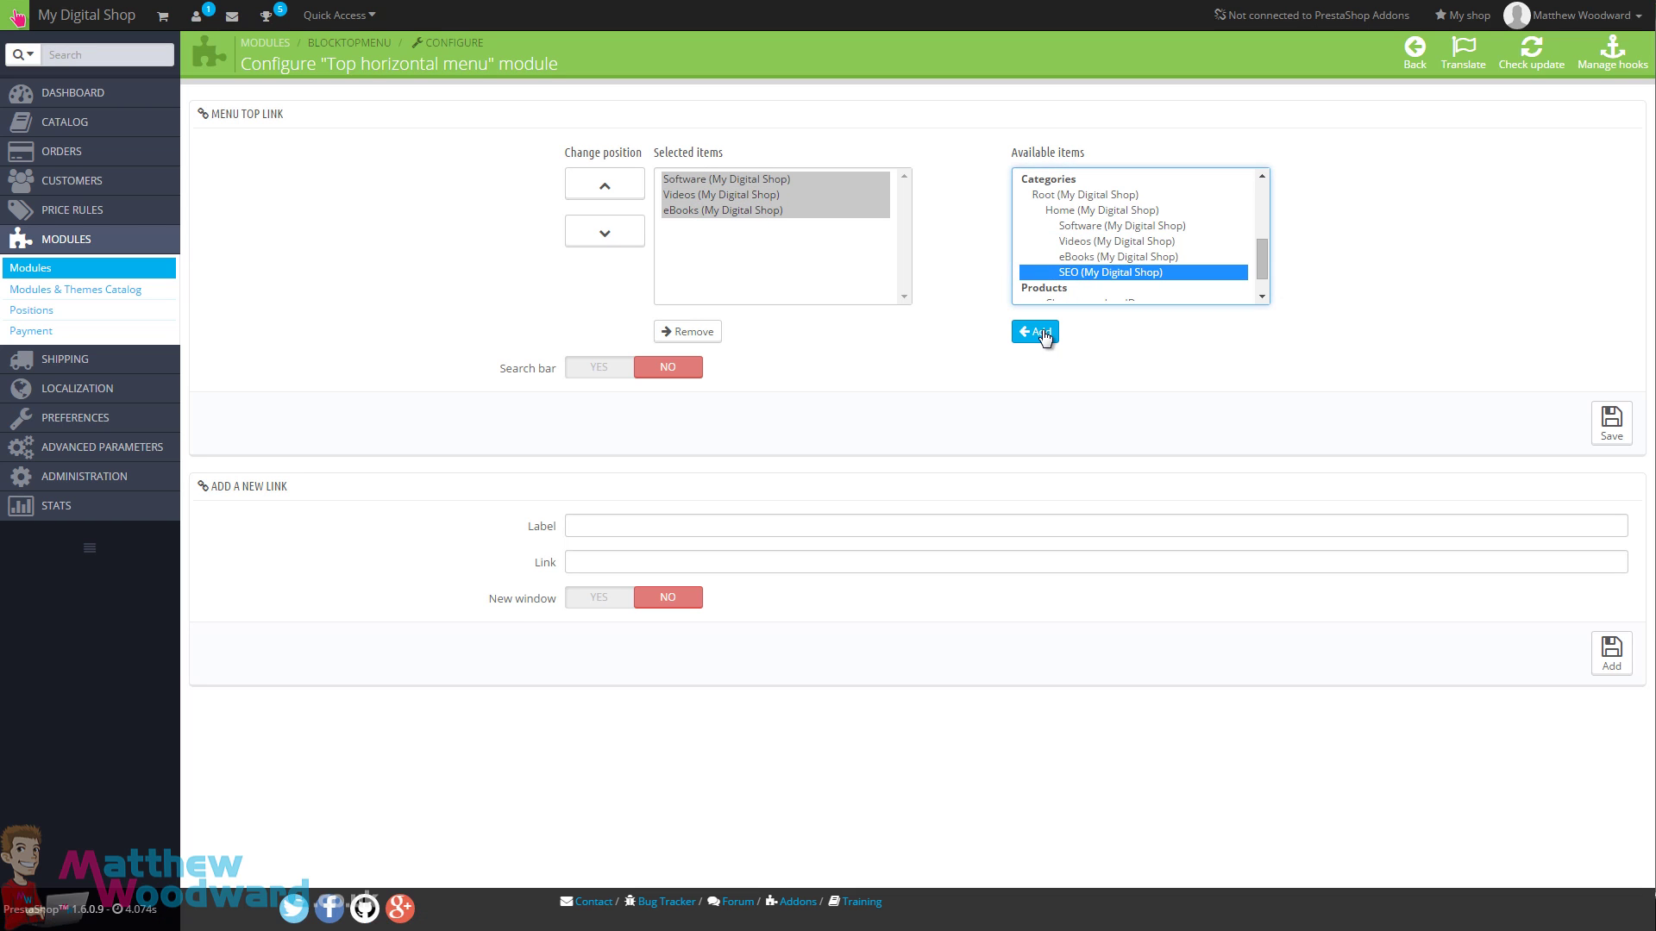
click(1034, 332)
Add the About us page to the top menu, enable its search bar and save the settings.
scroll(1240, 215, down, 2)
drag(1257, 275, 1253, 199)
click(1067, 259)
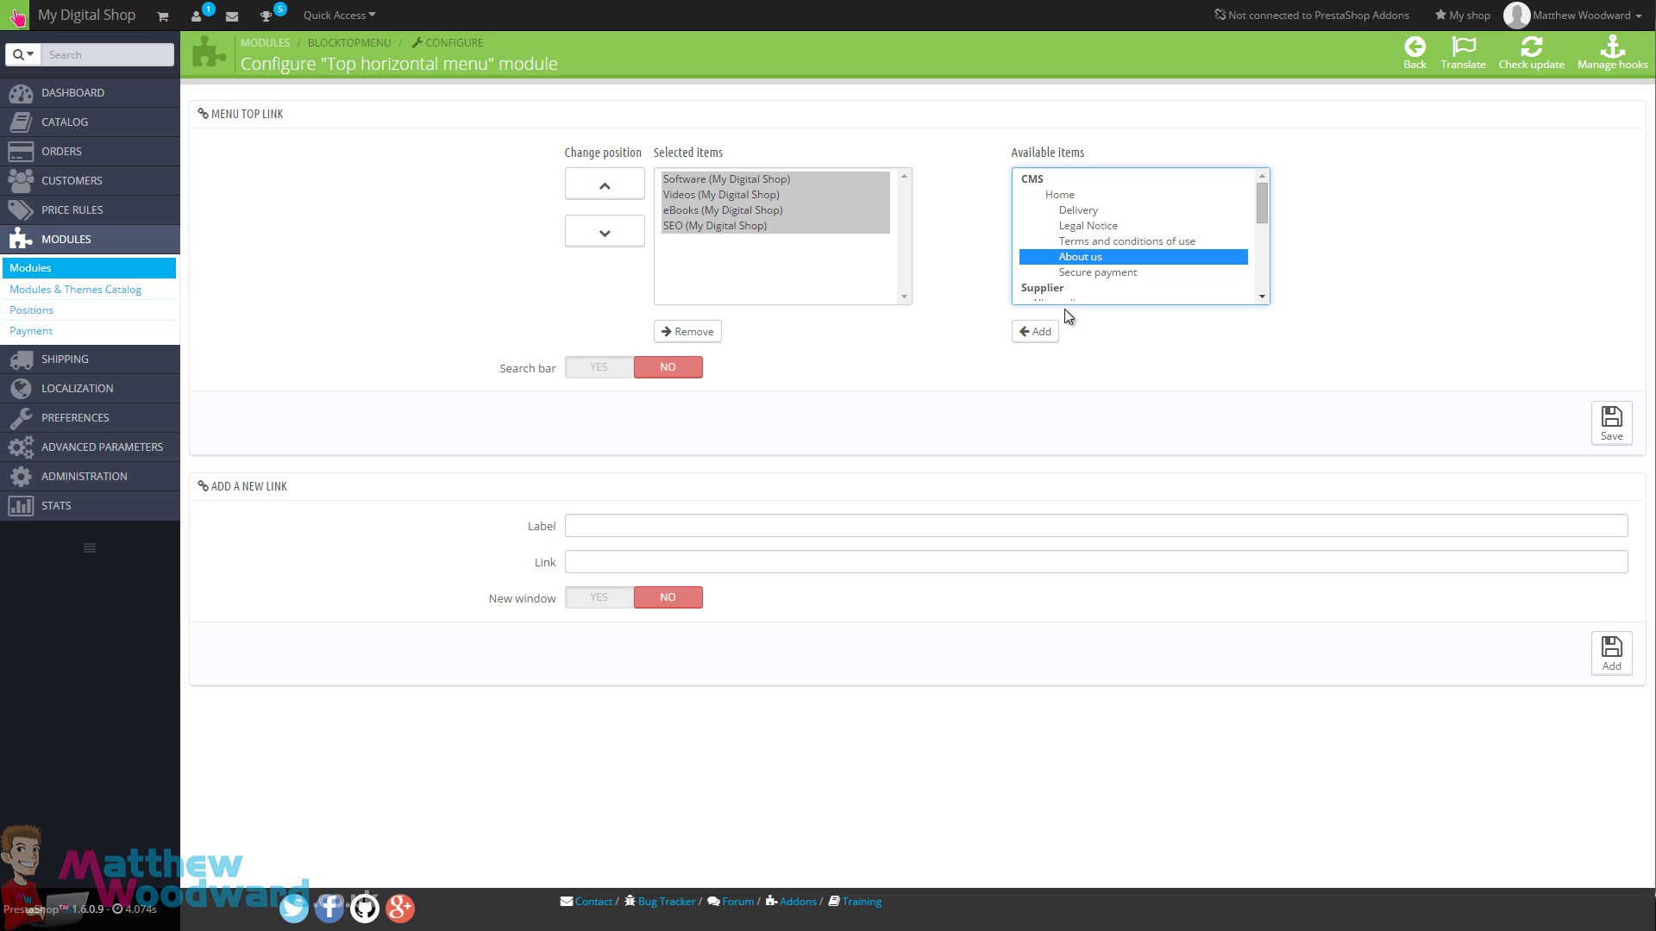
click(1037, 332)
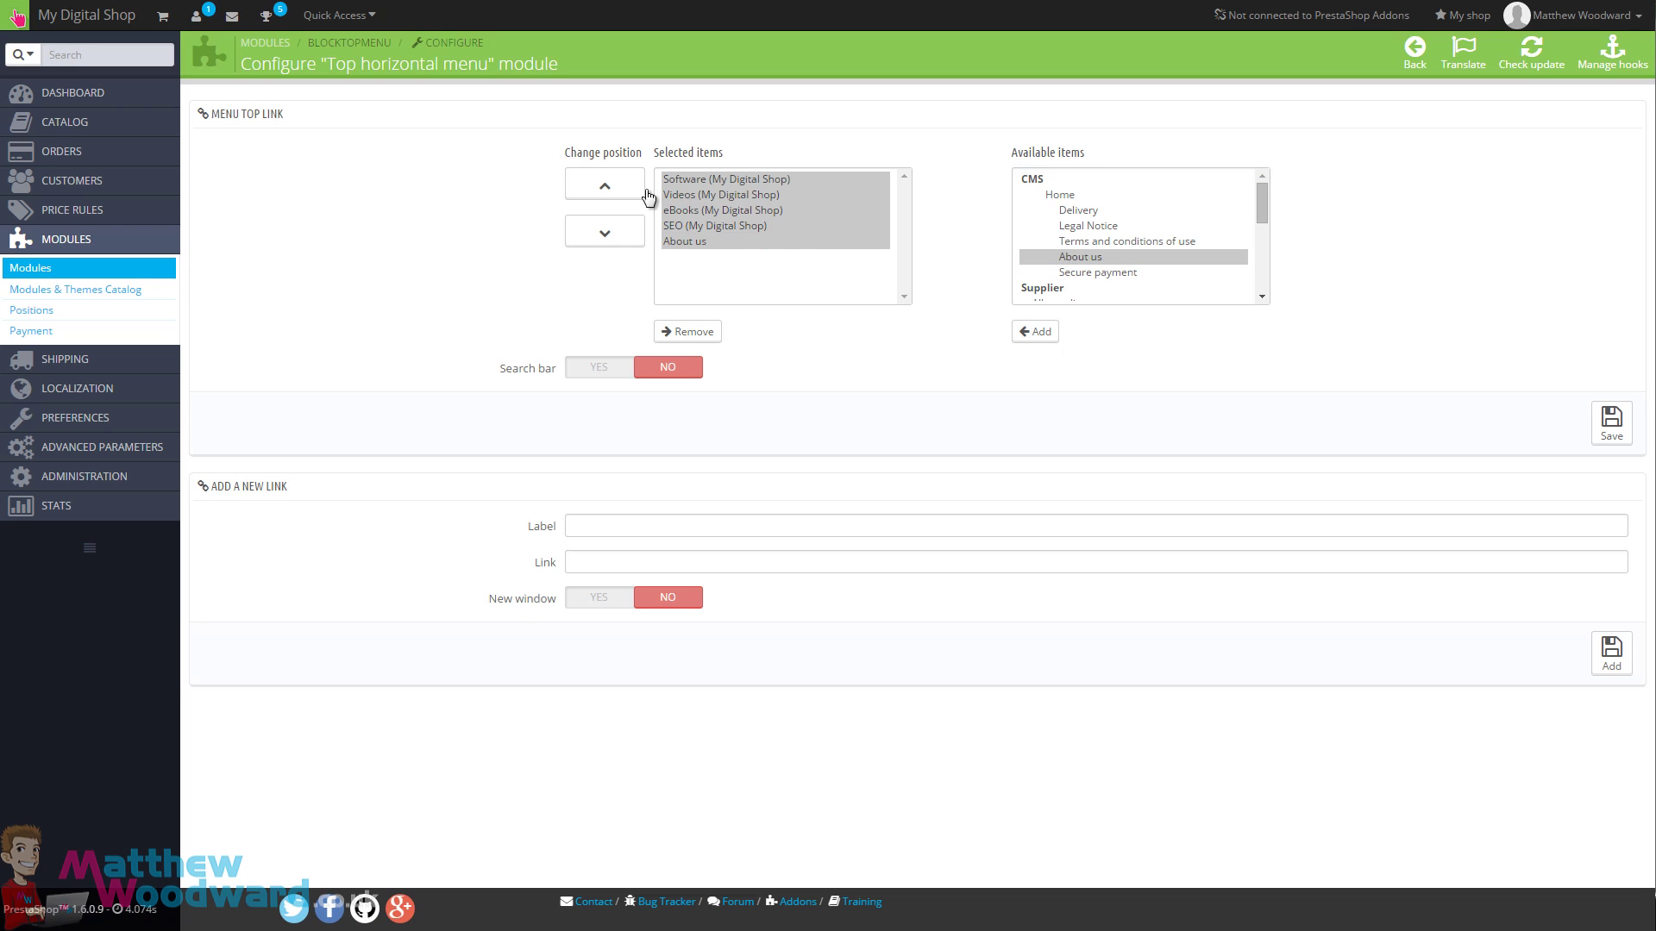
click(581, 371)
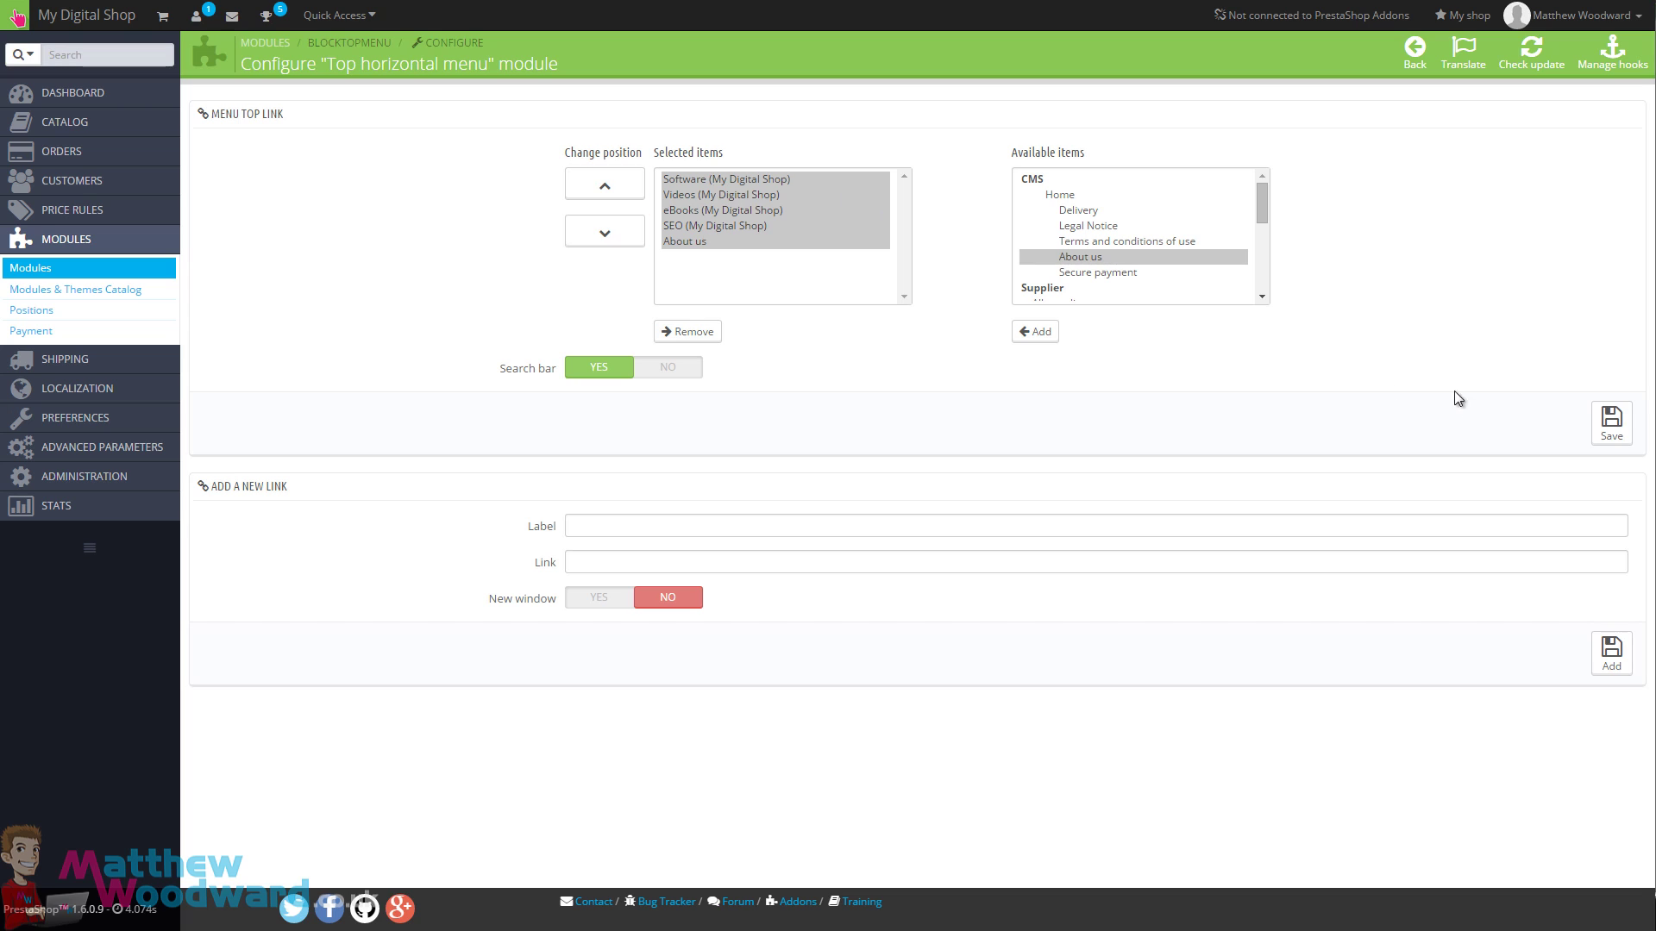
click(1610, 423)
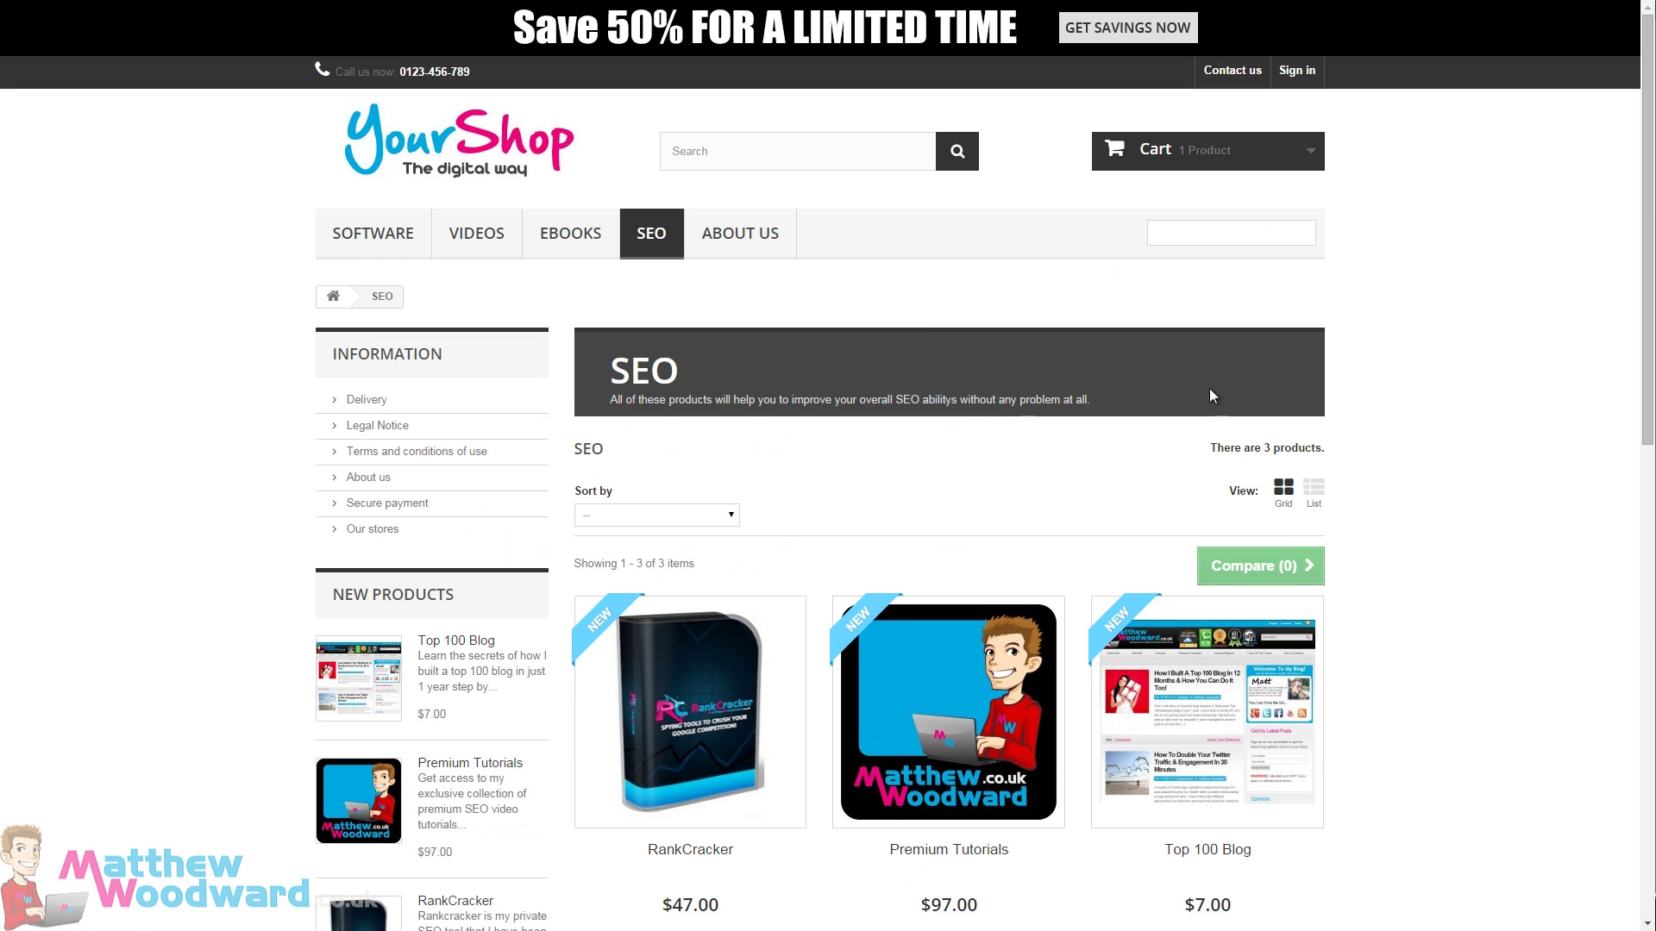
Review the storefront's SEO category page, from its side blocks down to the Information links in the footer.
scroll(1209, 395, down, 8)
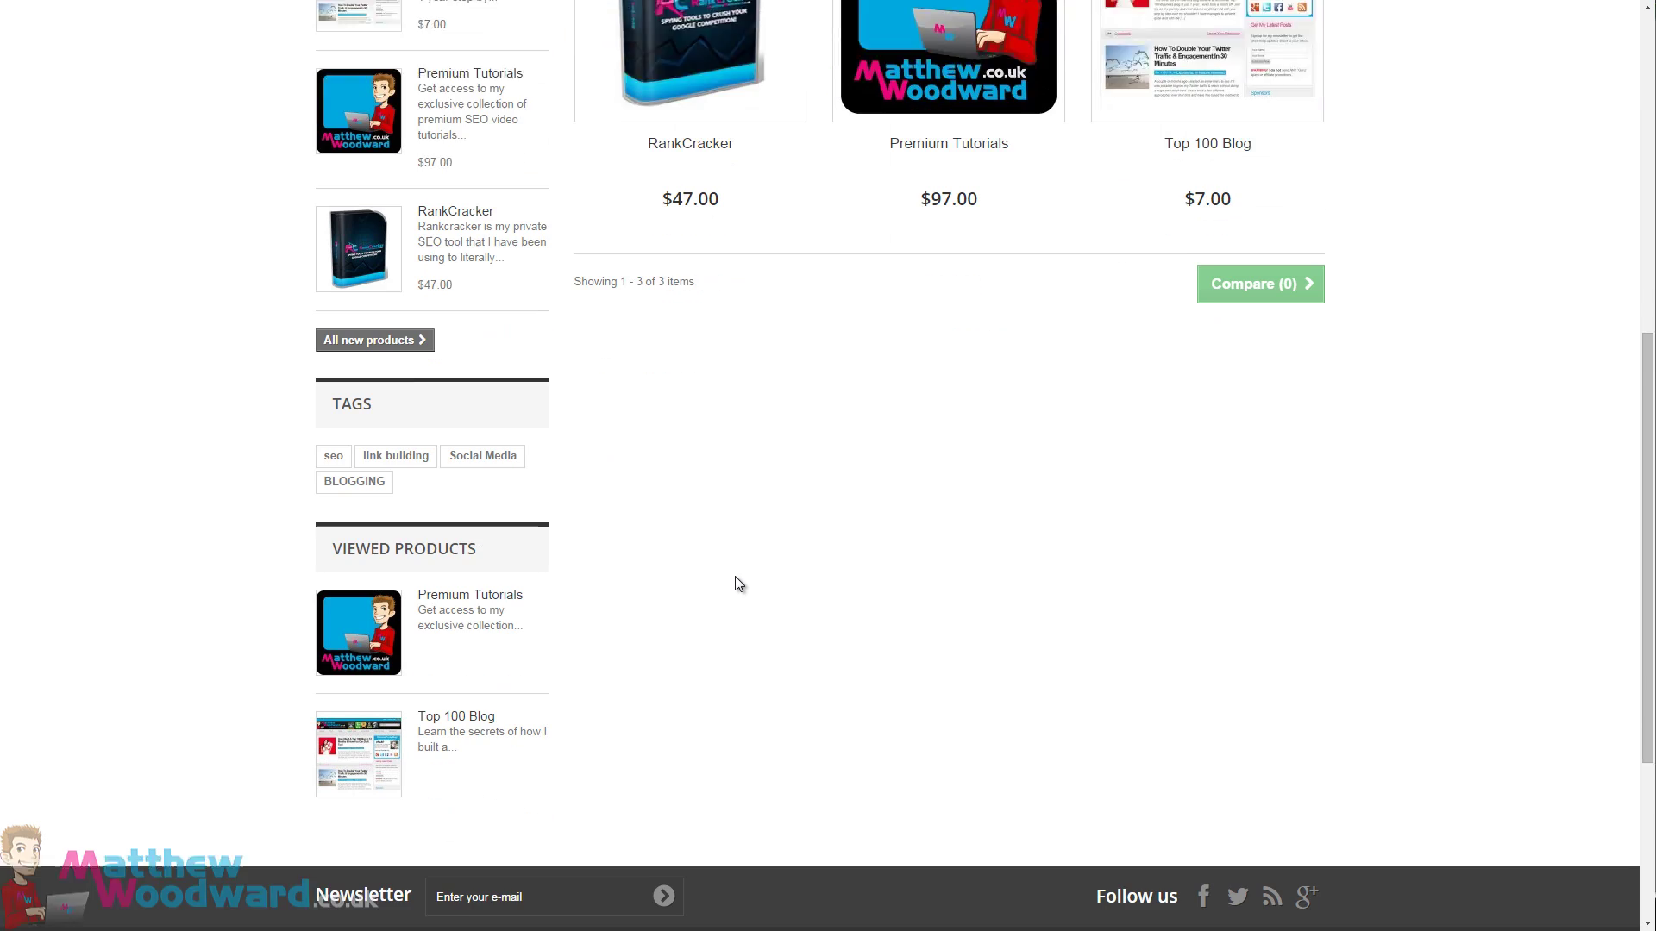
scroll(734, 576, down, 2)
scroll(724, 483, down, 2)
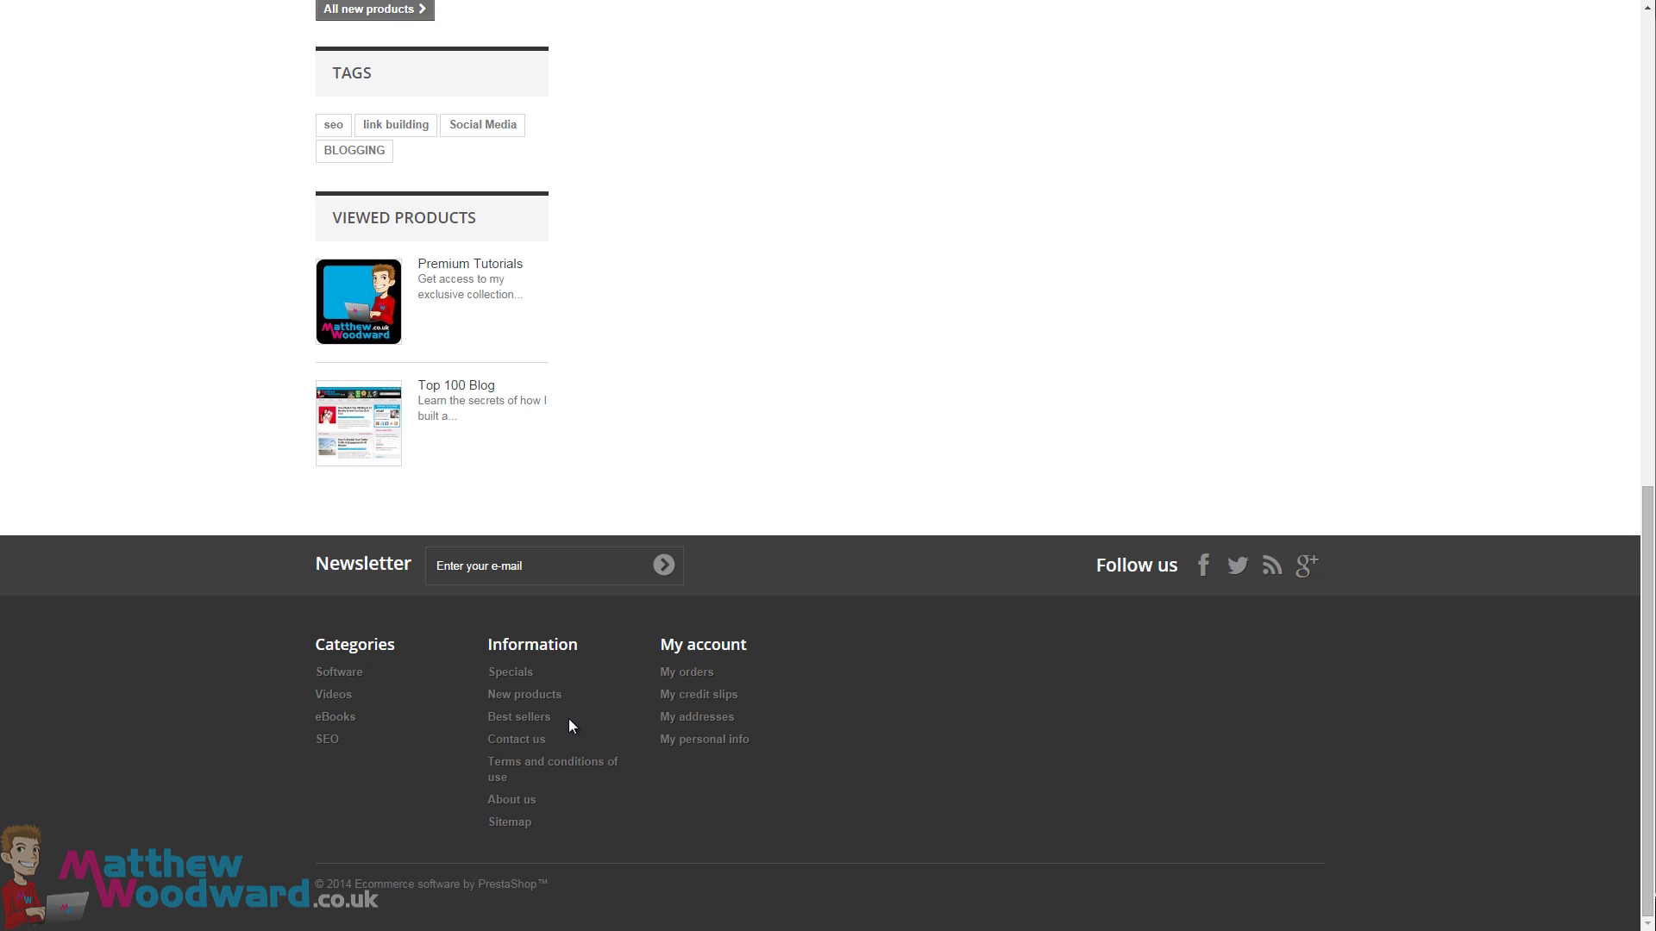
scroll(573, 742, up, 10)
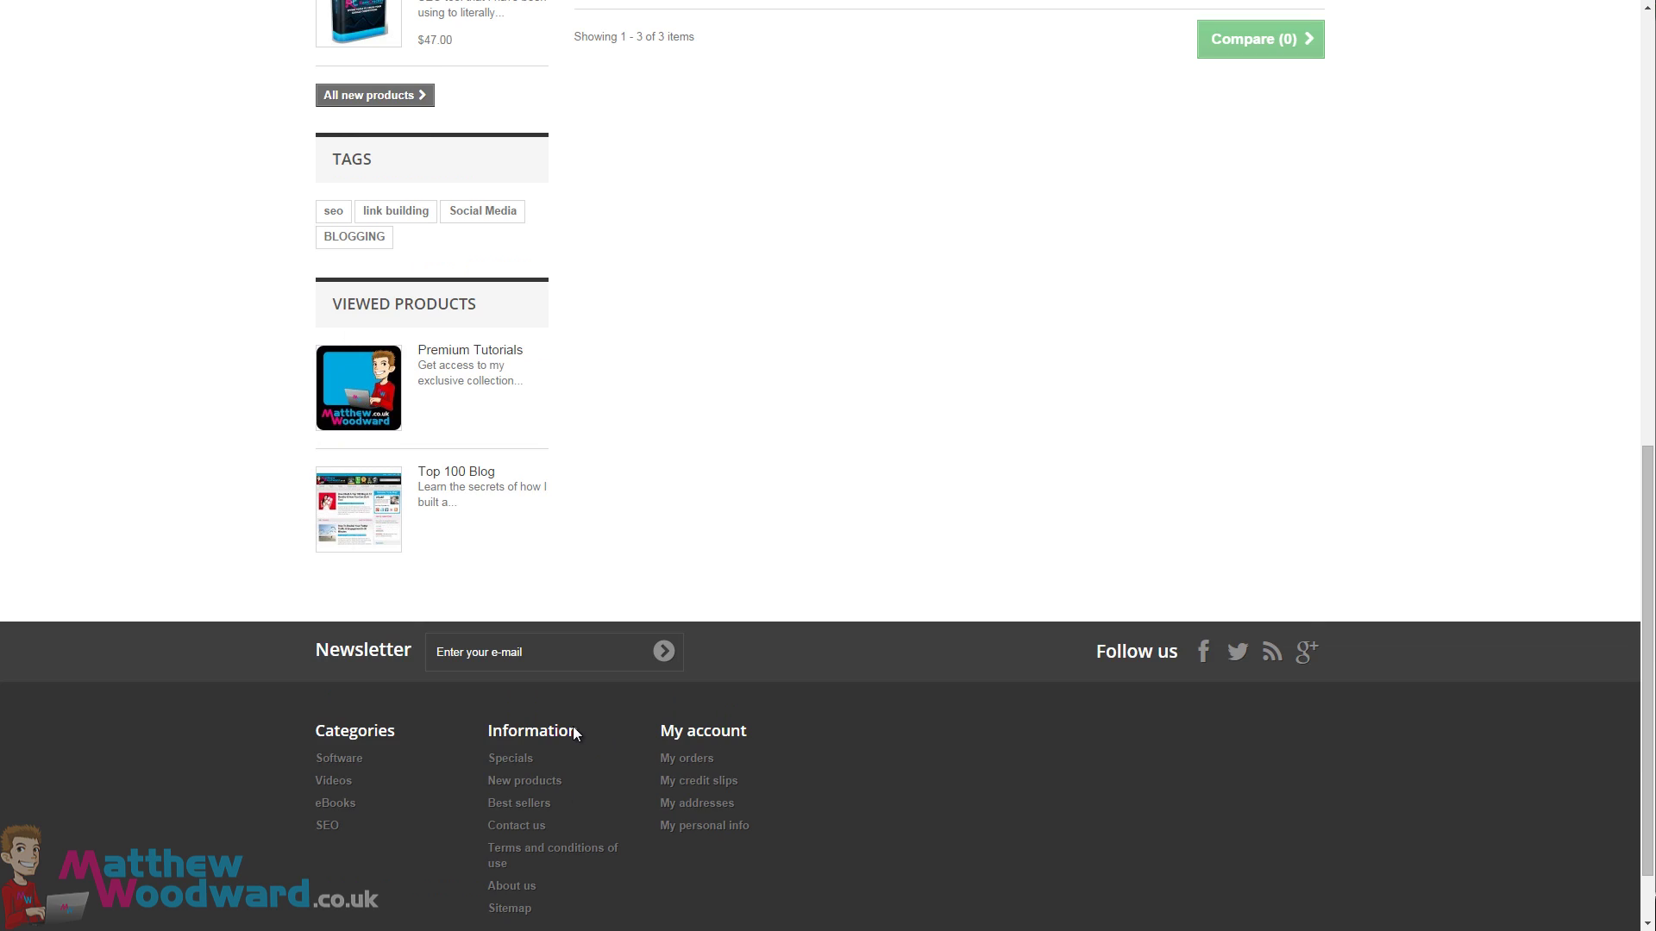
Return to the back office's module list and open the CMS block module's configuration at its footer links settings.
key(ctrl+Tab)
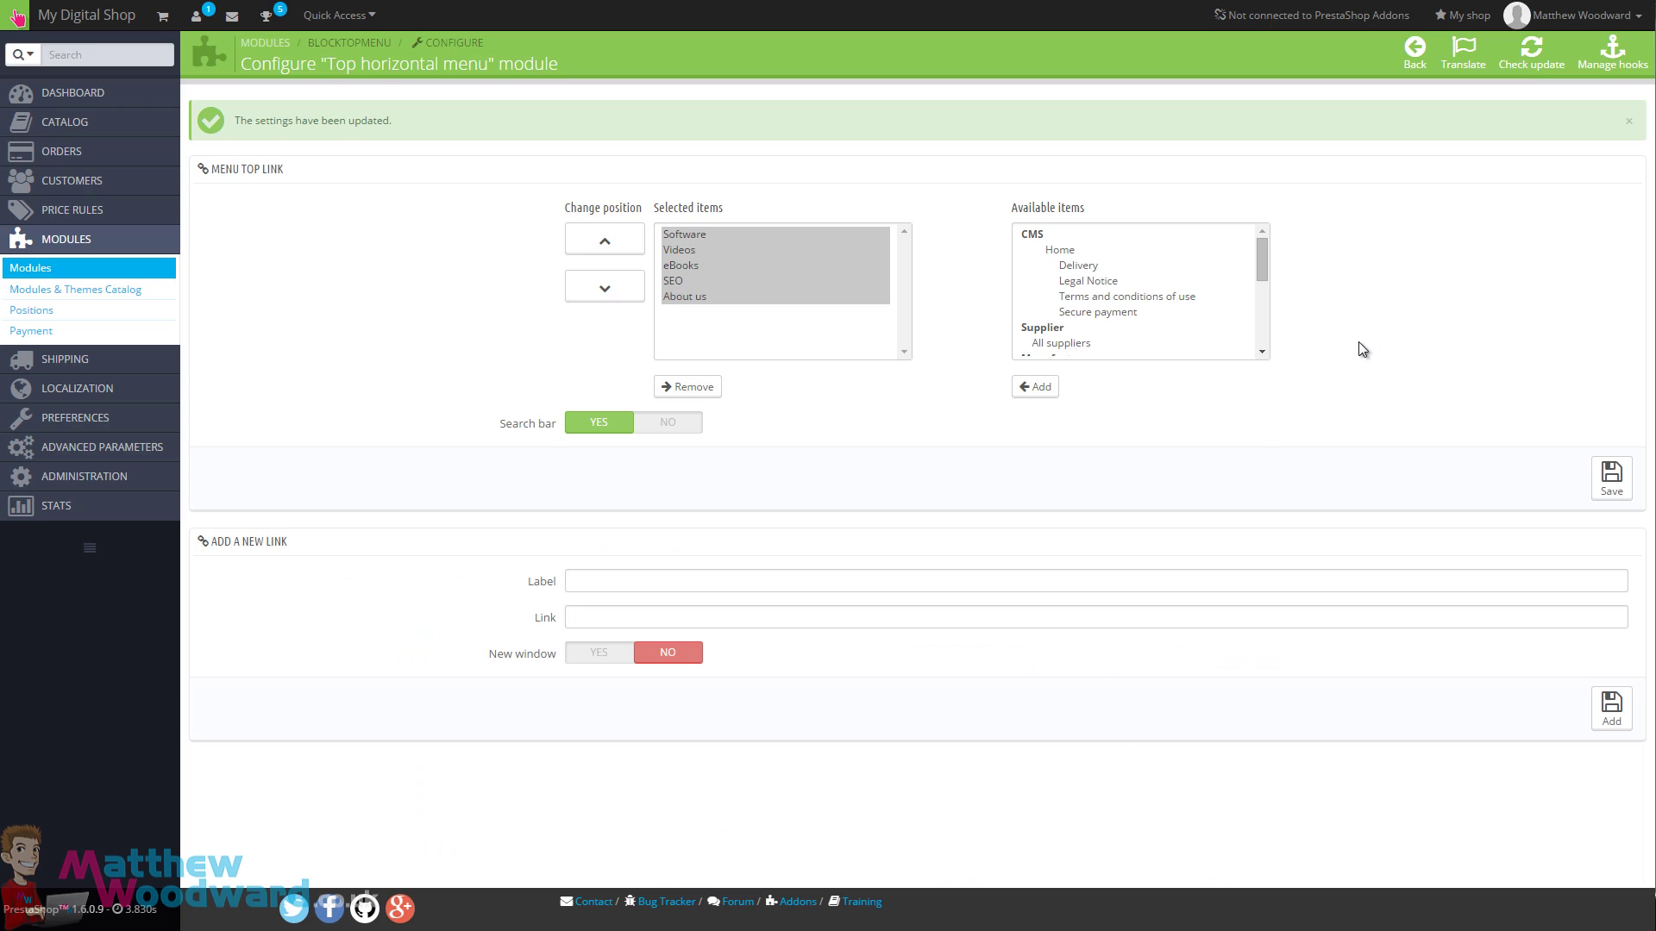
click(75, 289)
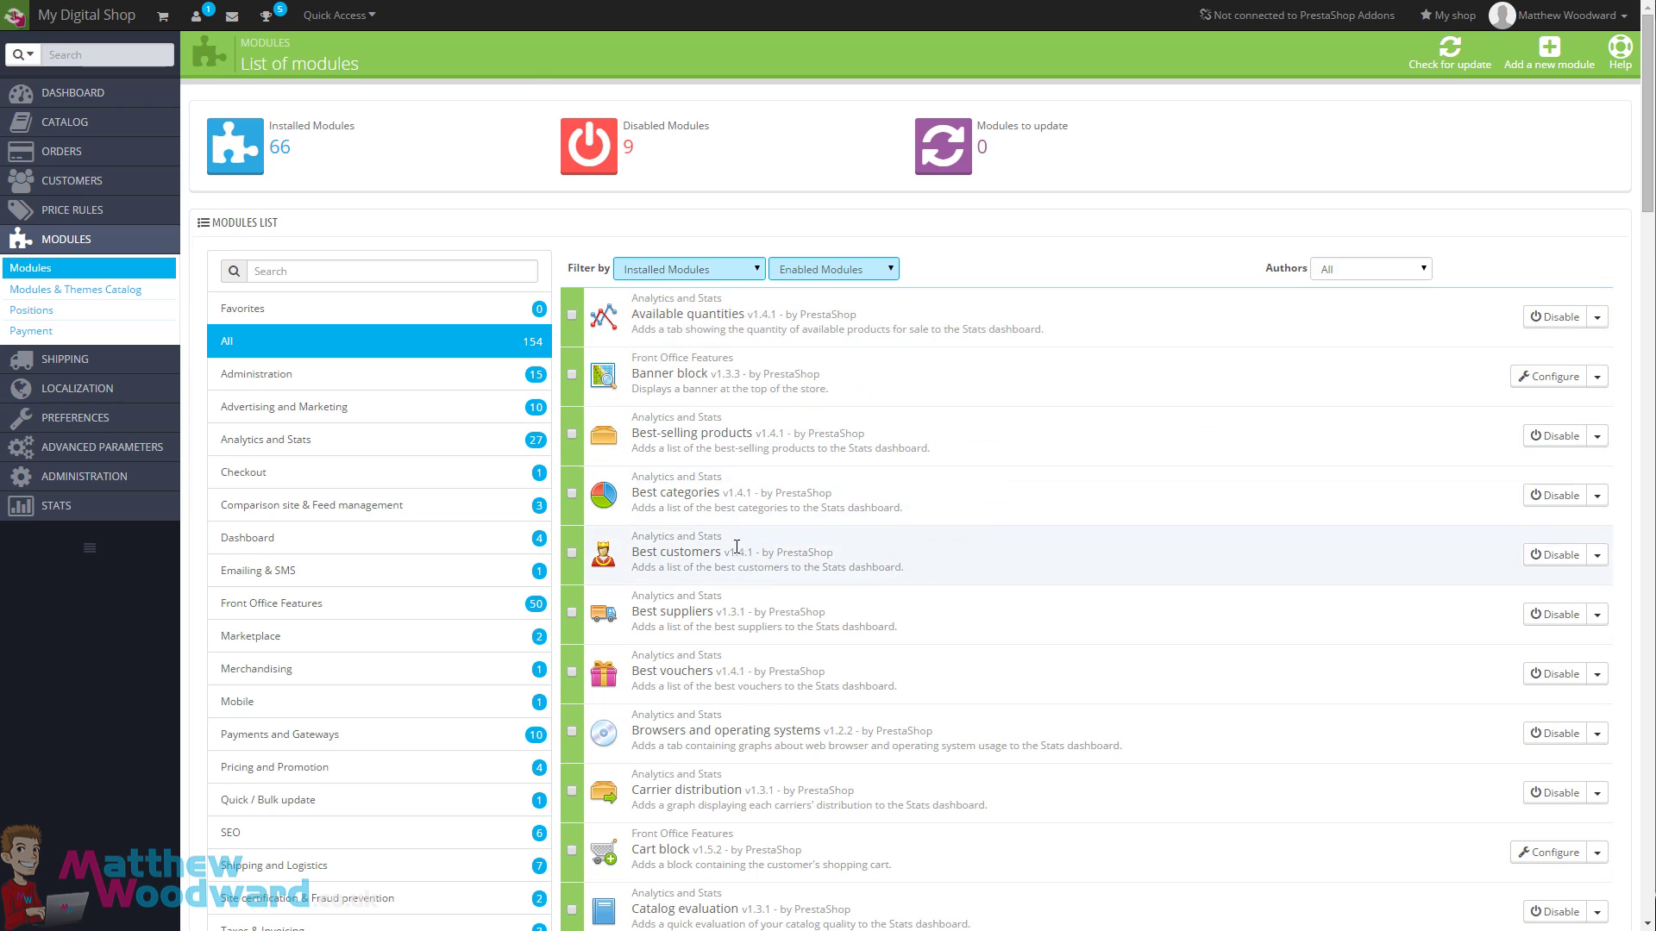
scroll(724, 518, down, 2)
scroll(728, 332, down, 3)
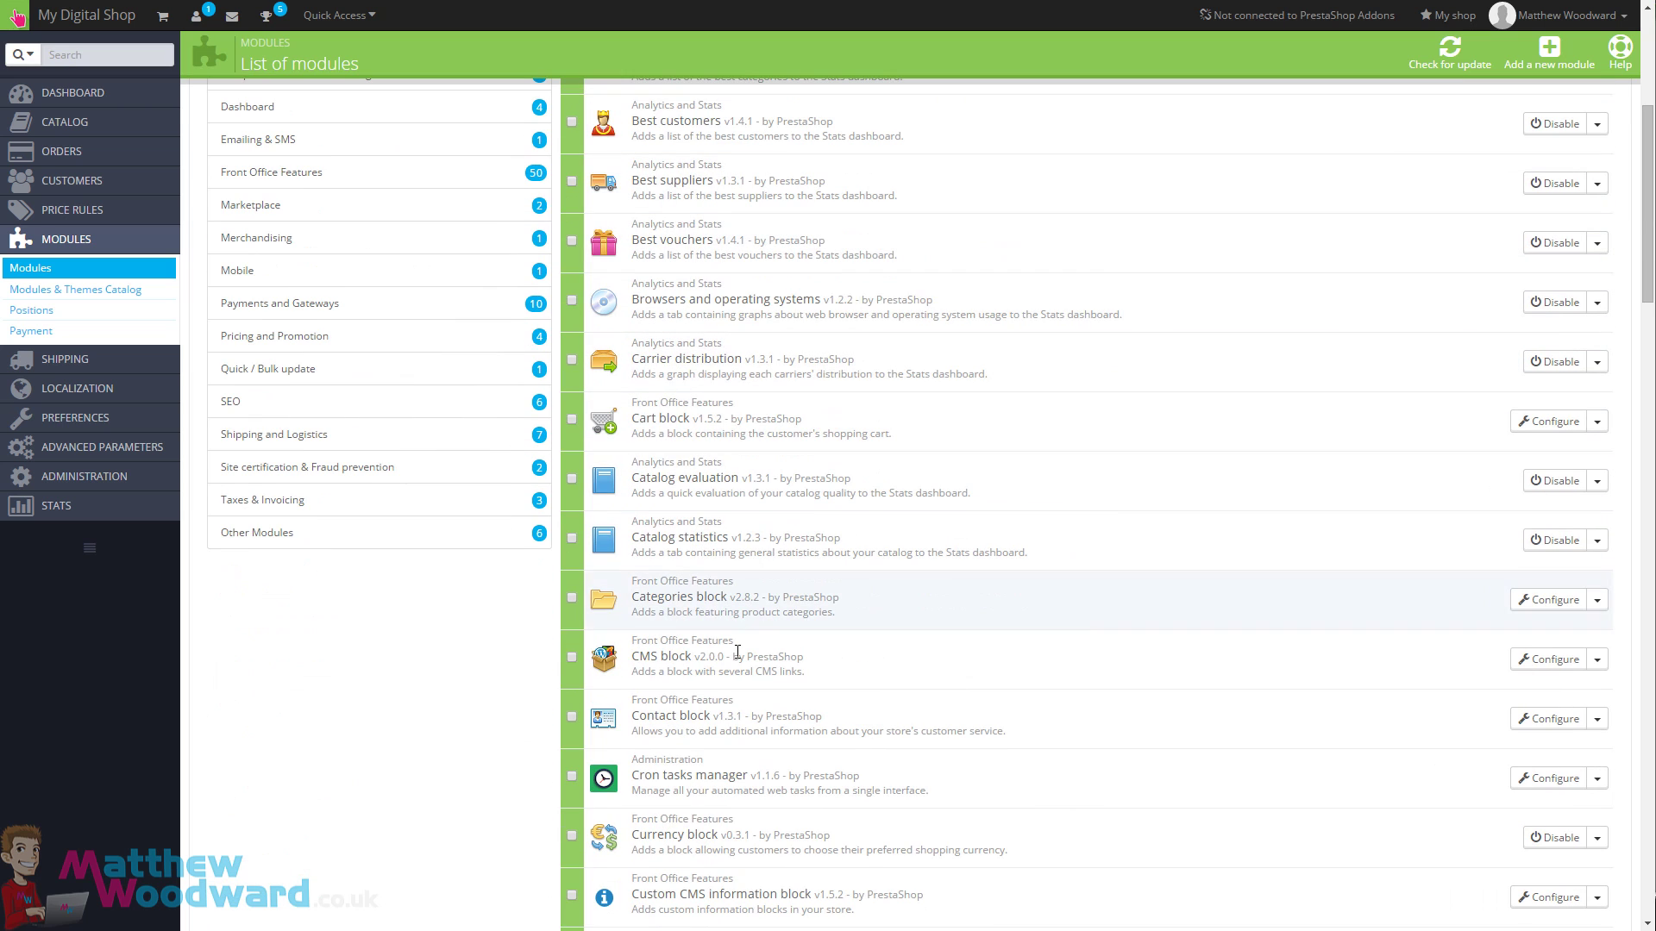
click(1528, 660)
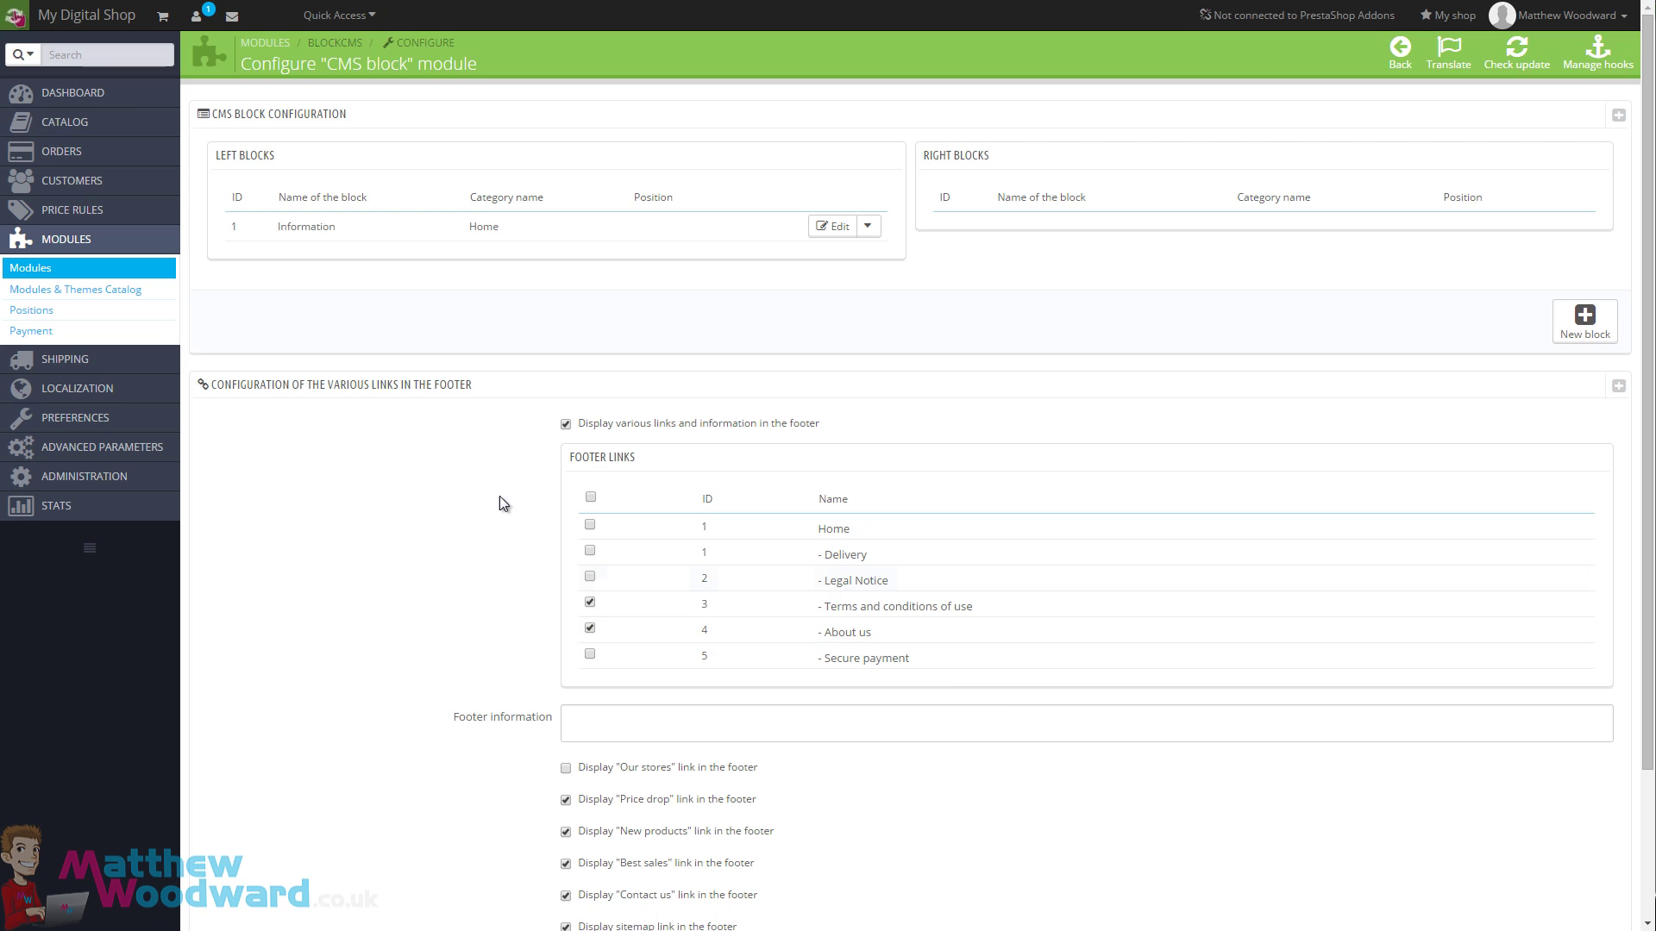
scroll(488, 458, down, 1)
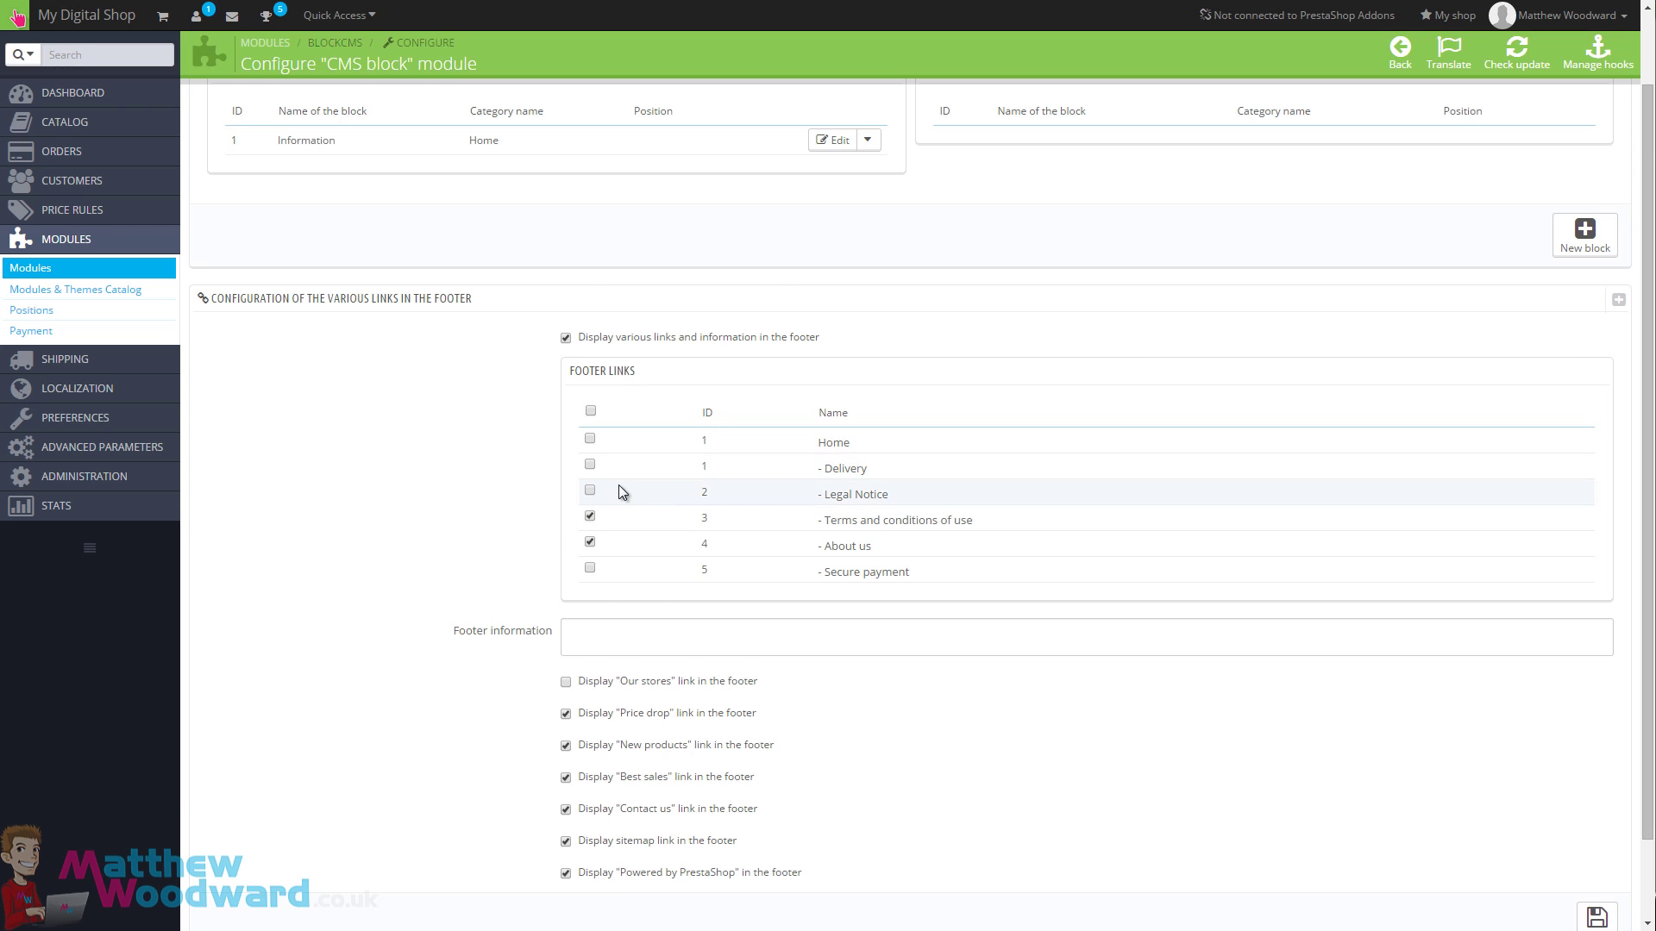
Disable the sitemap link and the "Powered by PrestaShop" display in the footer, and save the CMS block settings.
scroll(618, 484, down, 1)
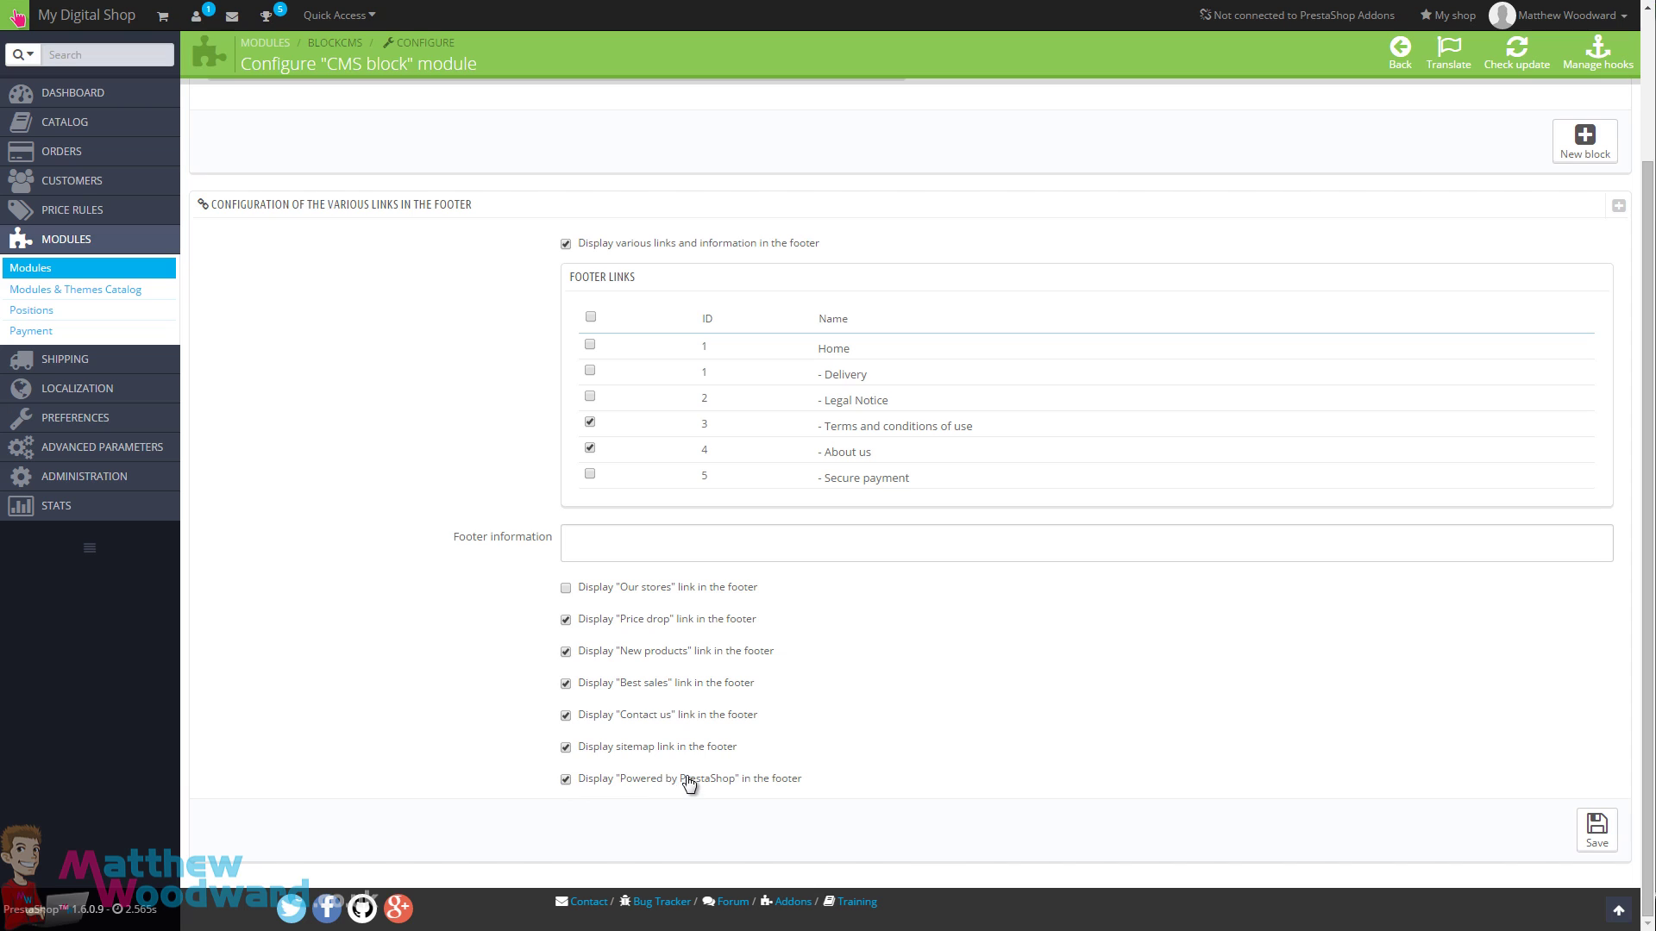
click(566, 749)
click(1596, 830)
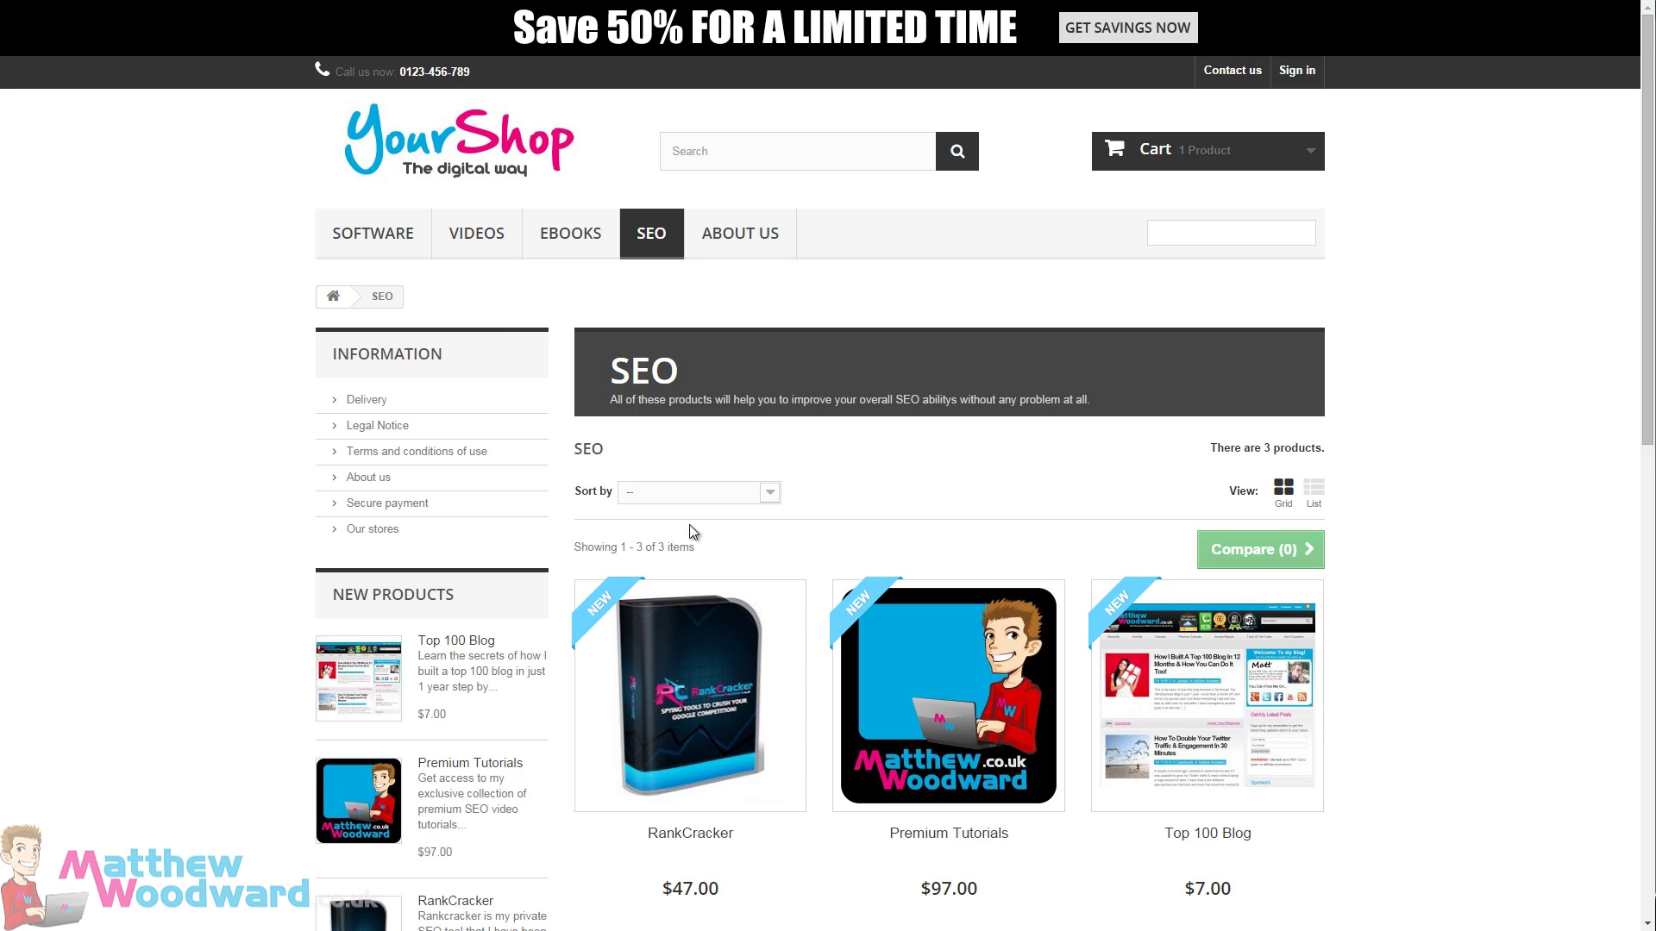
Check the Information links and the copyright line in the footer of the storefront's SEO page.
scroll(765, 549, down, 10)
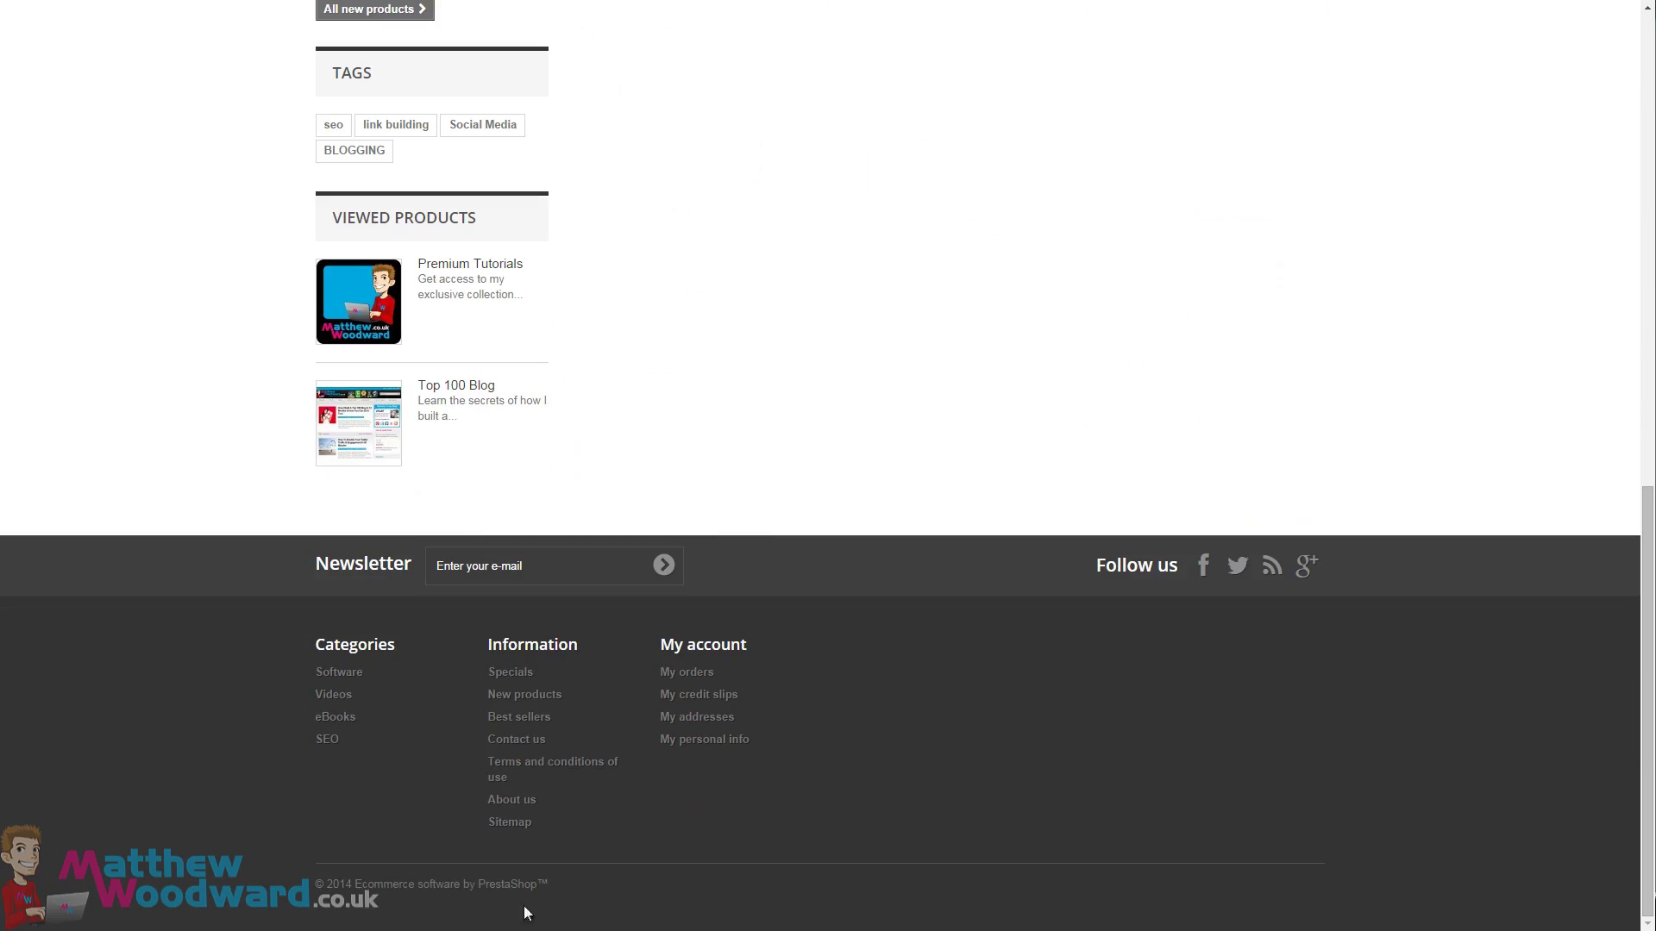
click(516, 825)
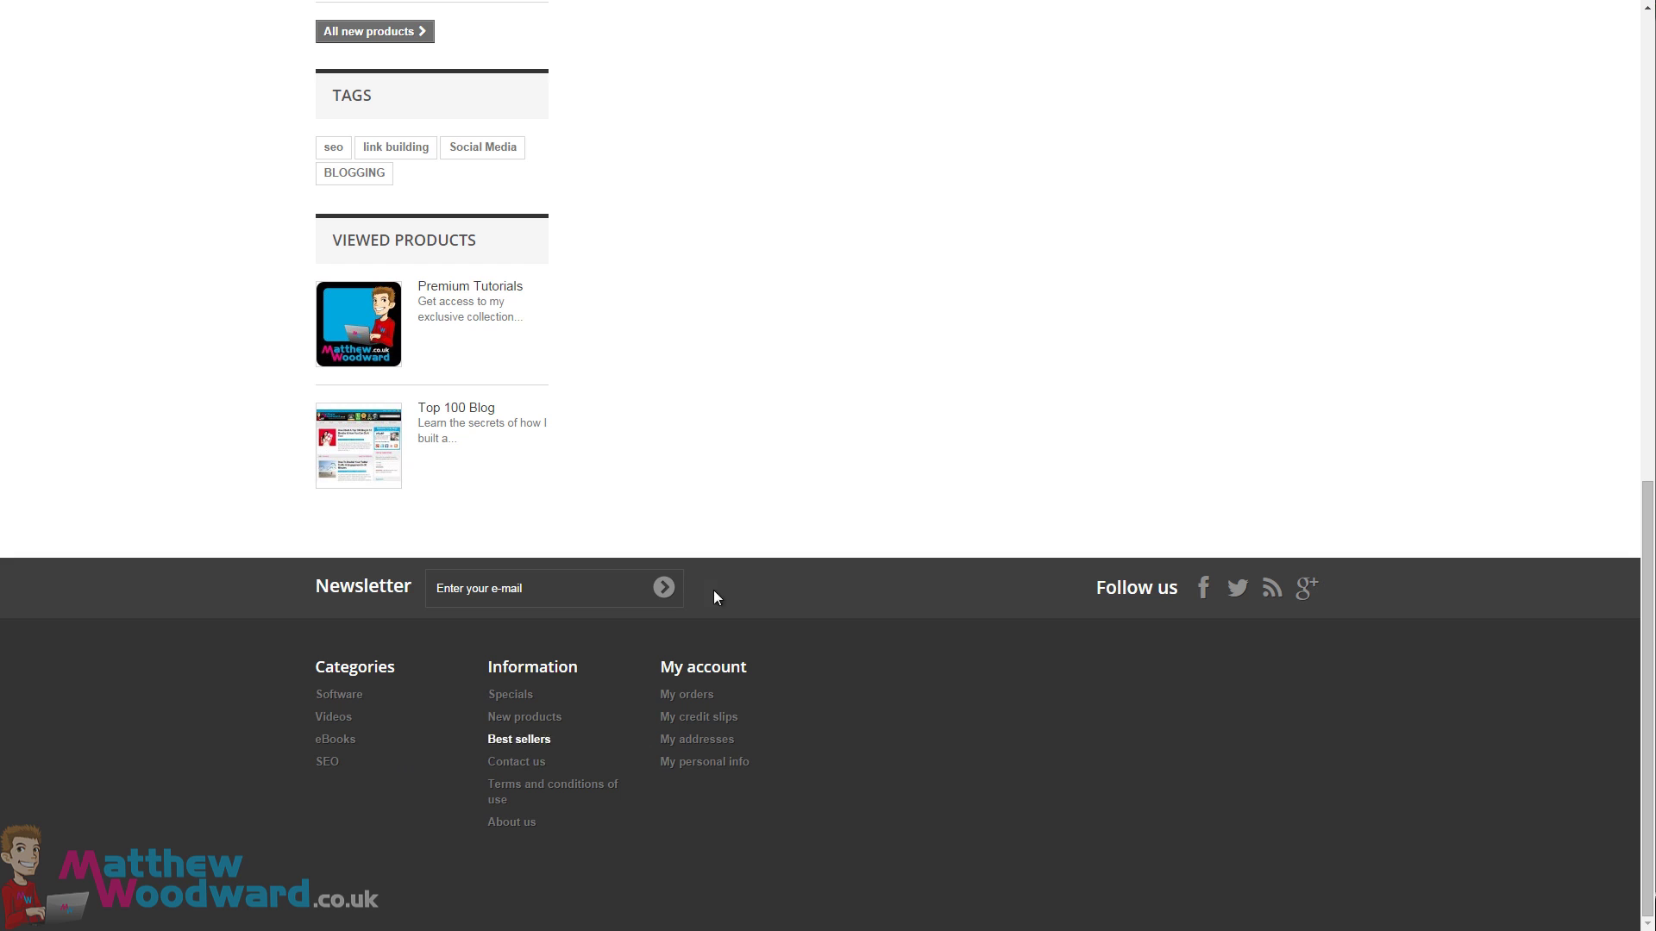
scroll(714, 595, up, 10)
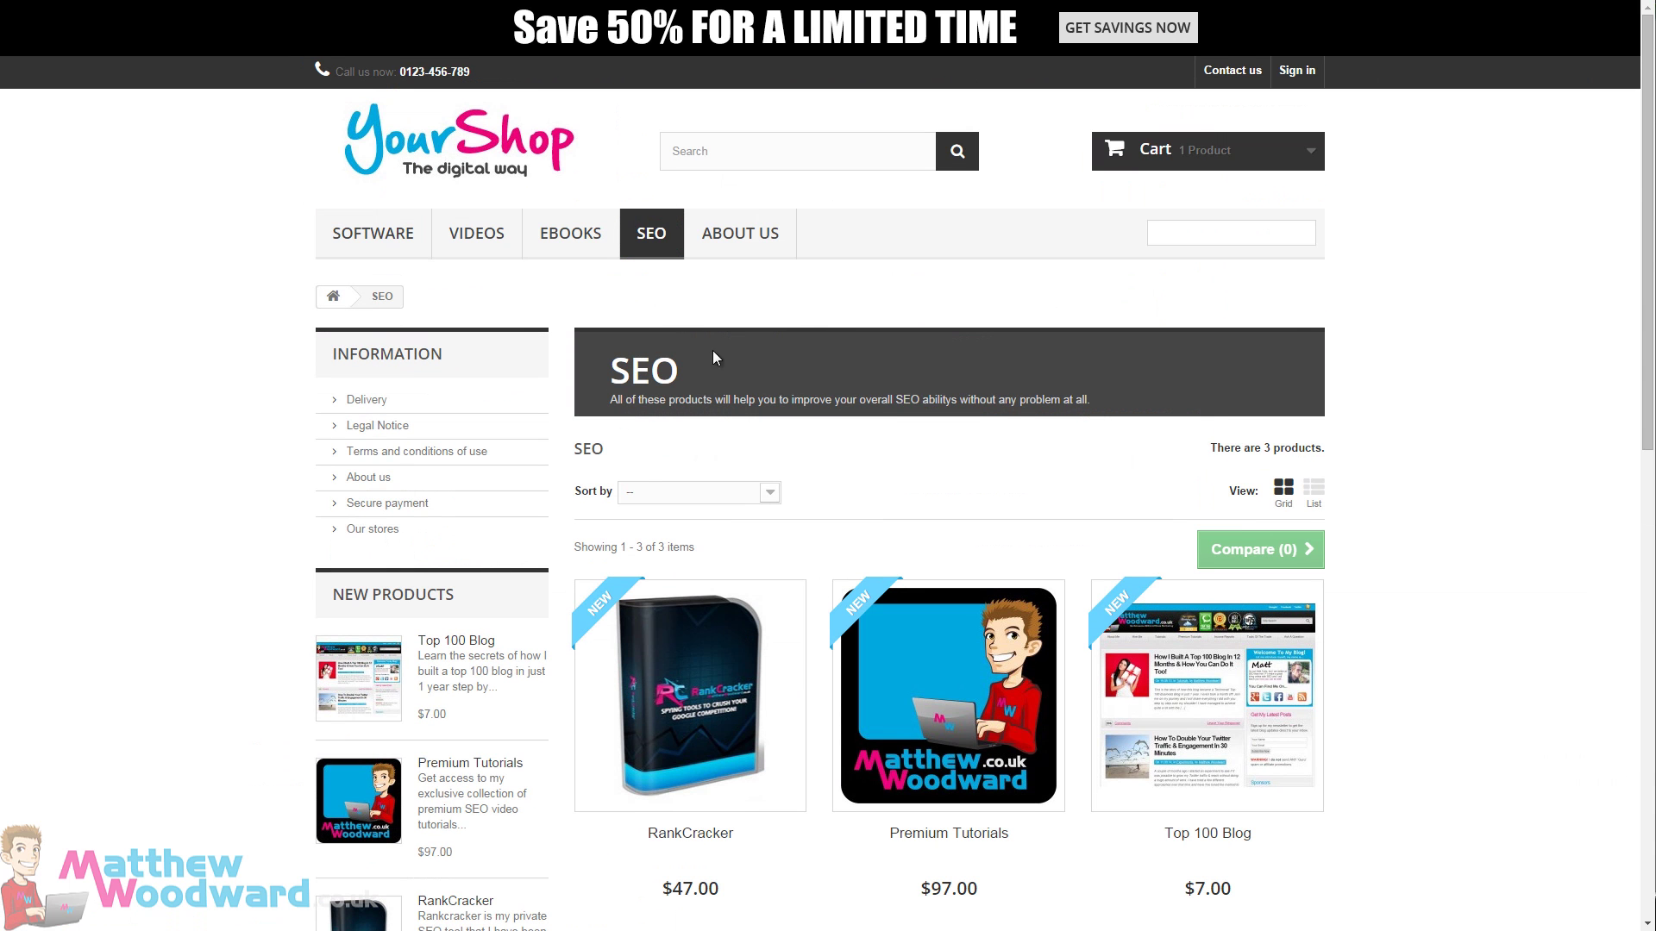
View the storefront's About us page, return to the SEO page and open Delivery from the Information block.
click(739, 245)
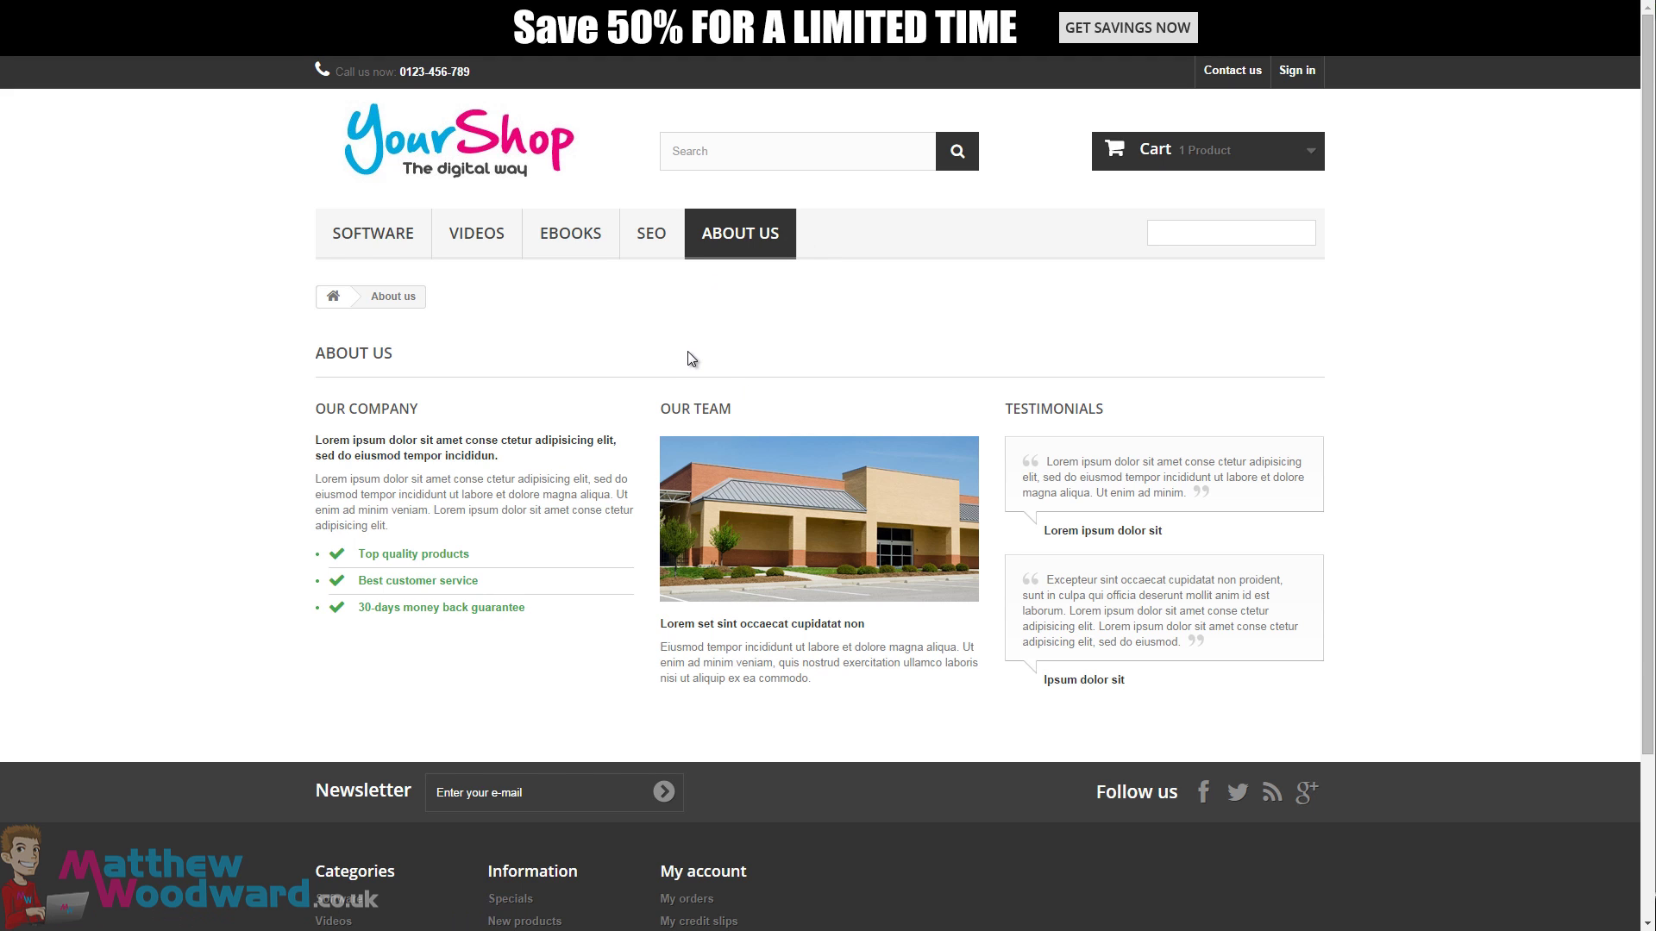
key(alt+Left)
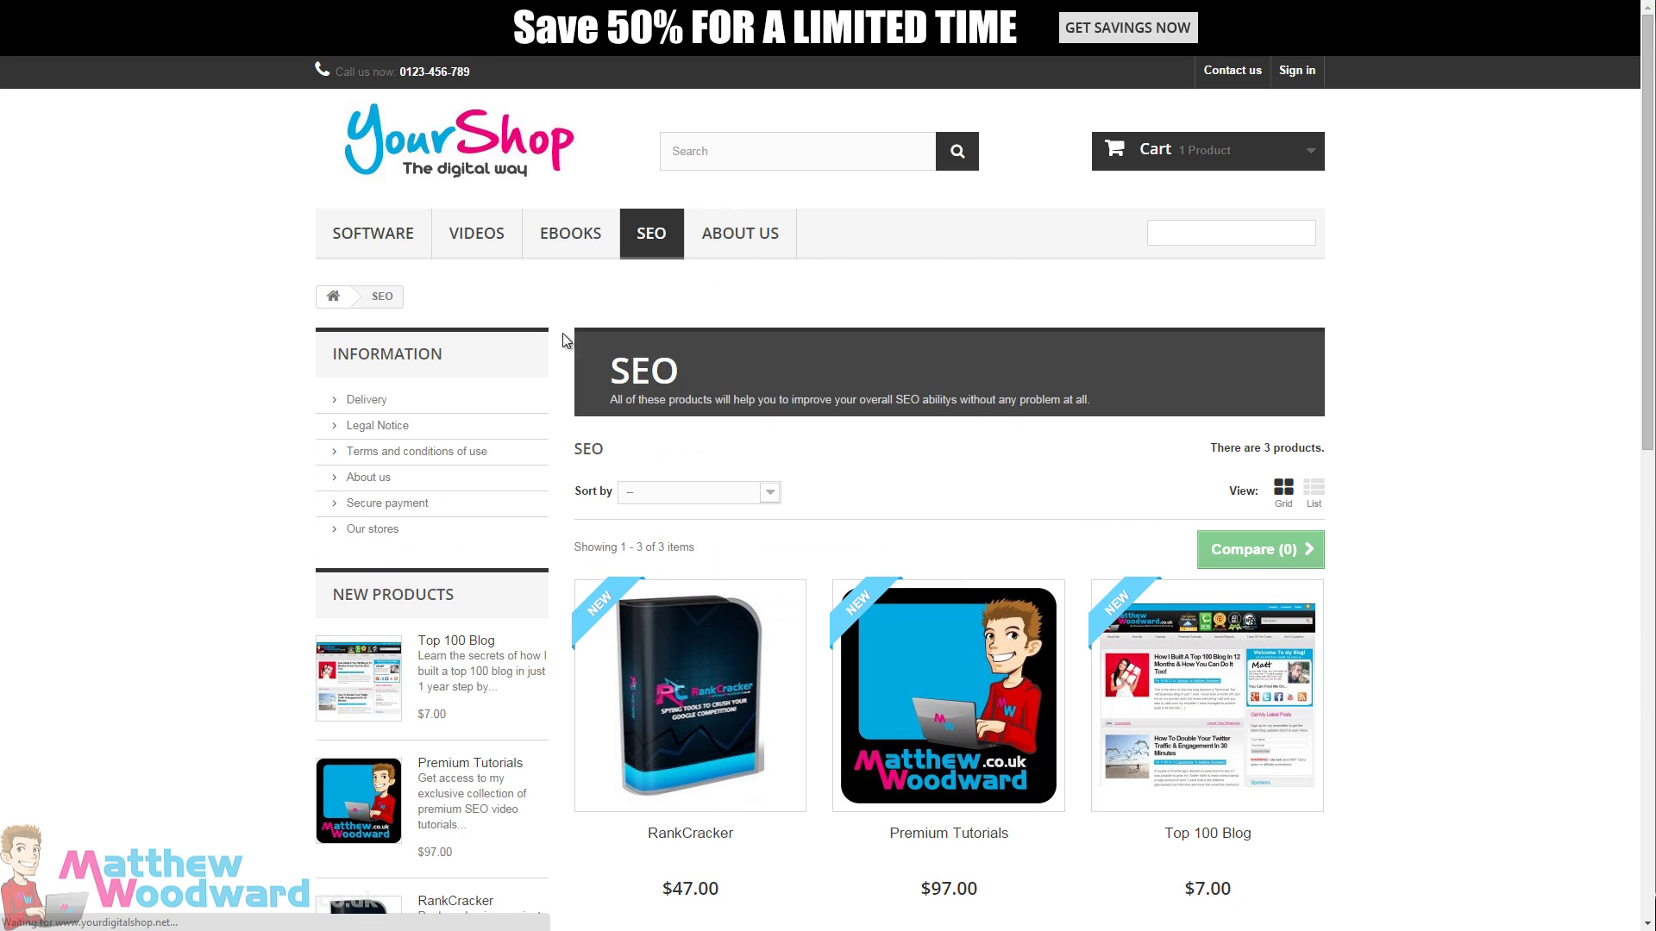
click(379, 402)
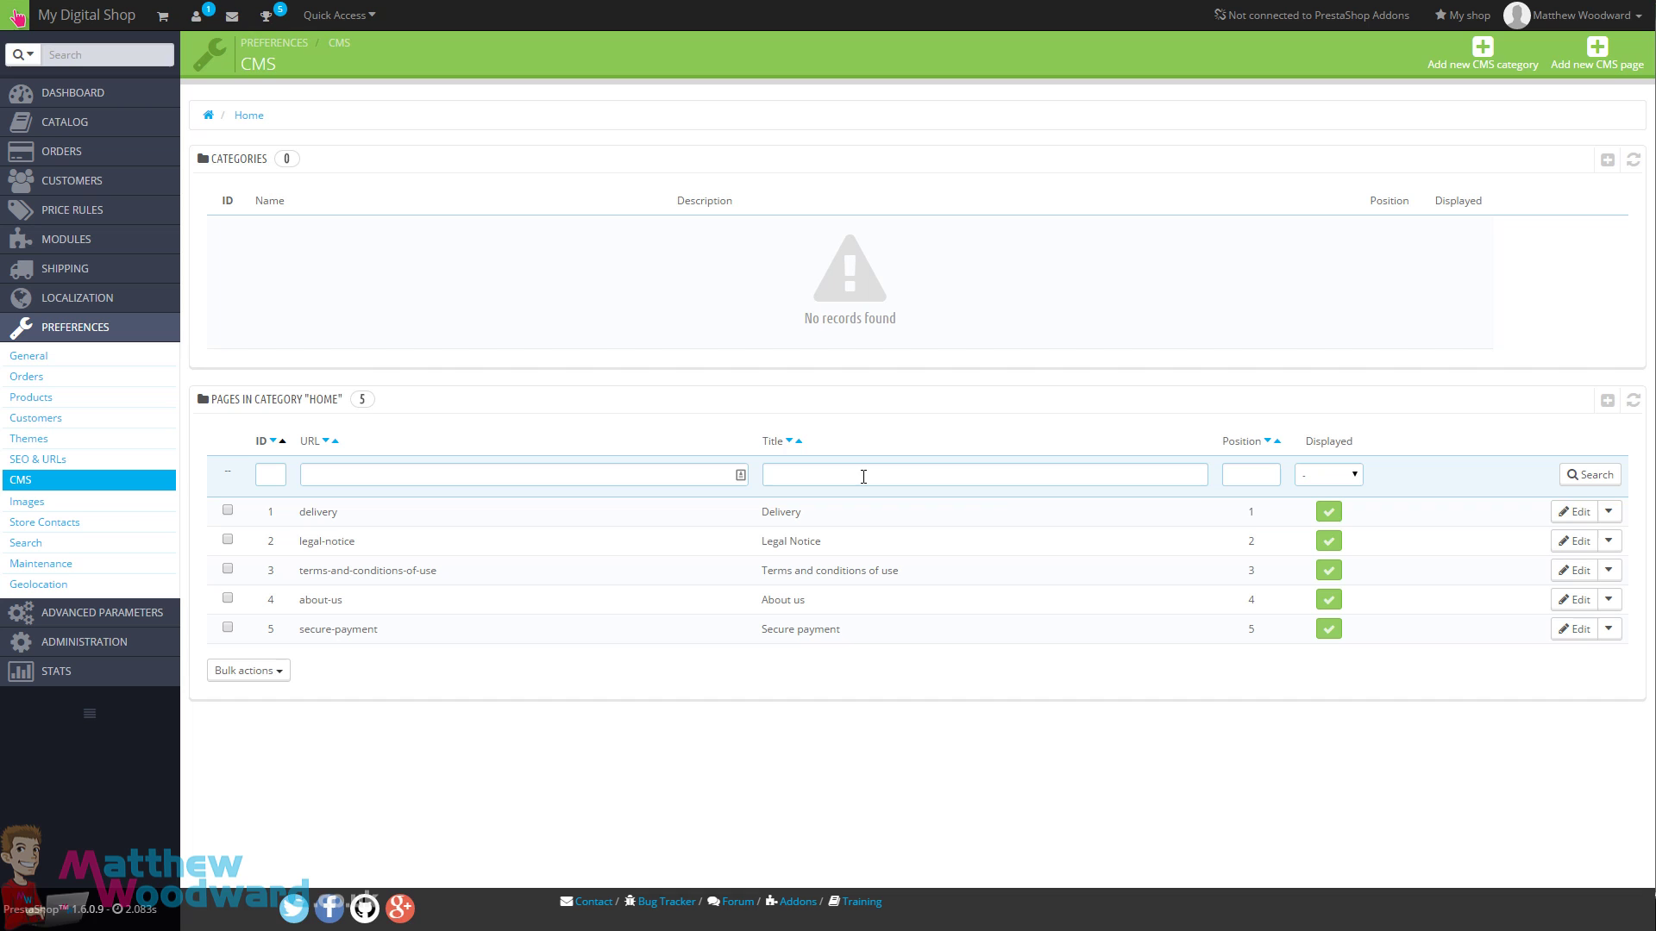
Insert "Test" before the "Your pack shipment" heading in the Delivery CMS page, save it and reload the storefront's Delivery page.
click(1578, 513)
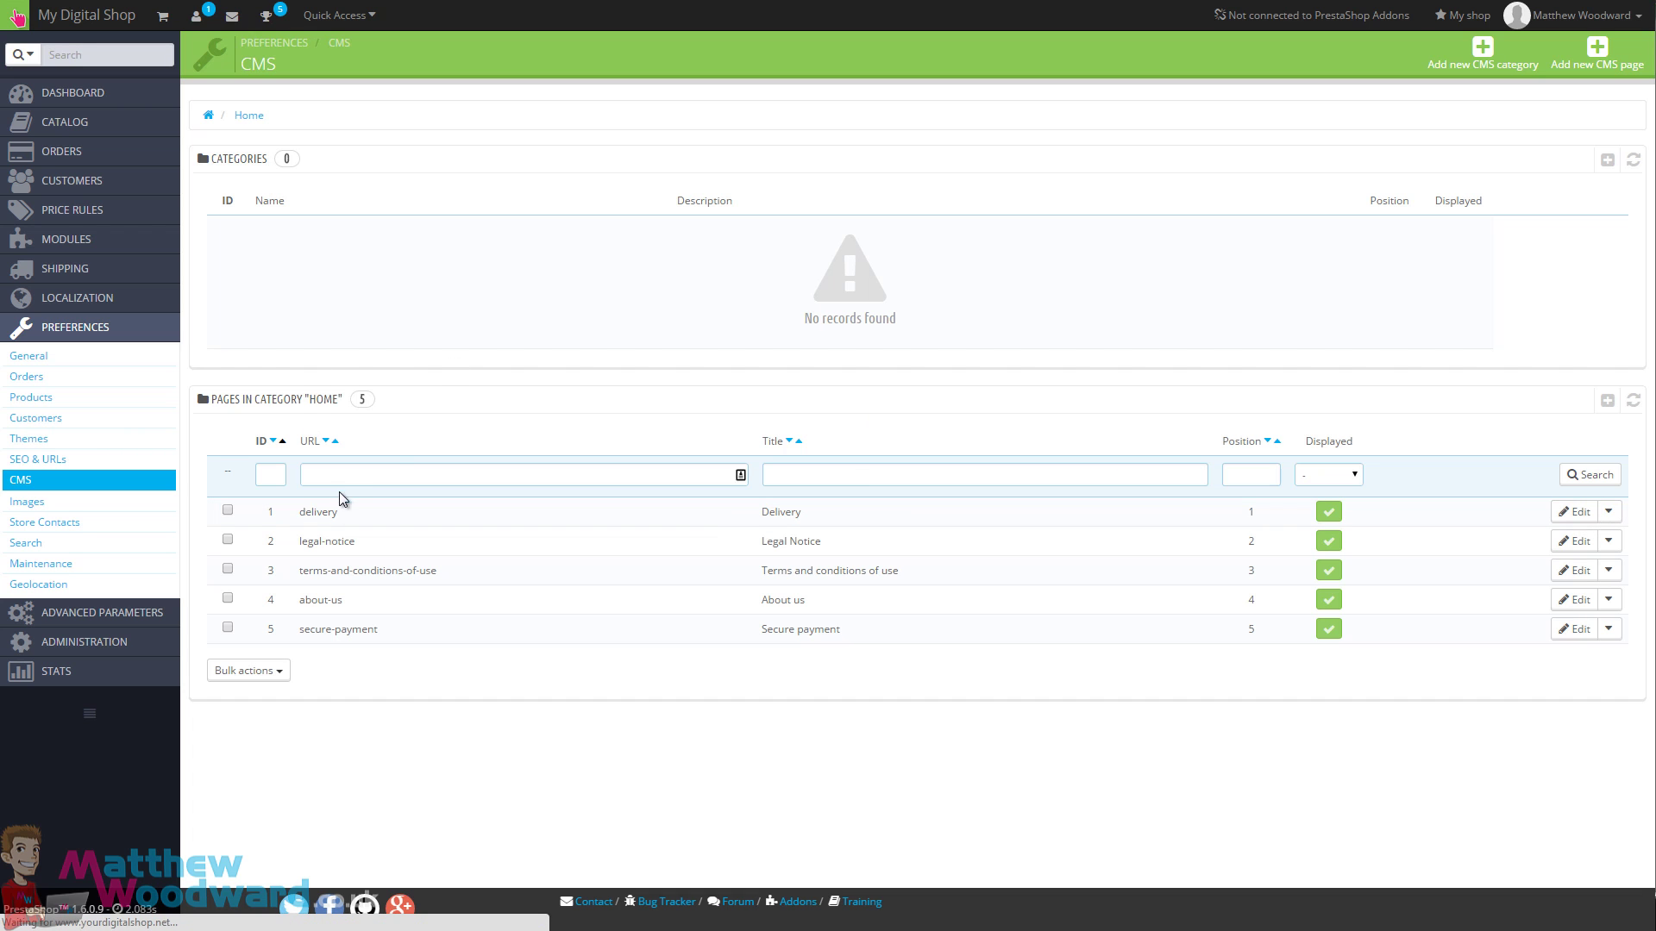
click(1574, 518)
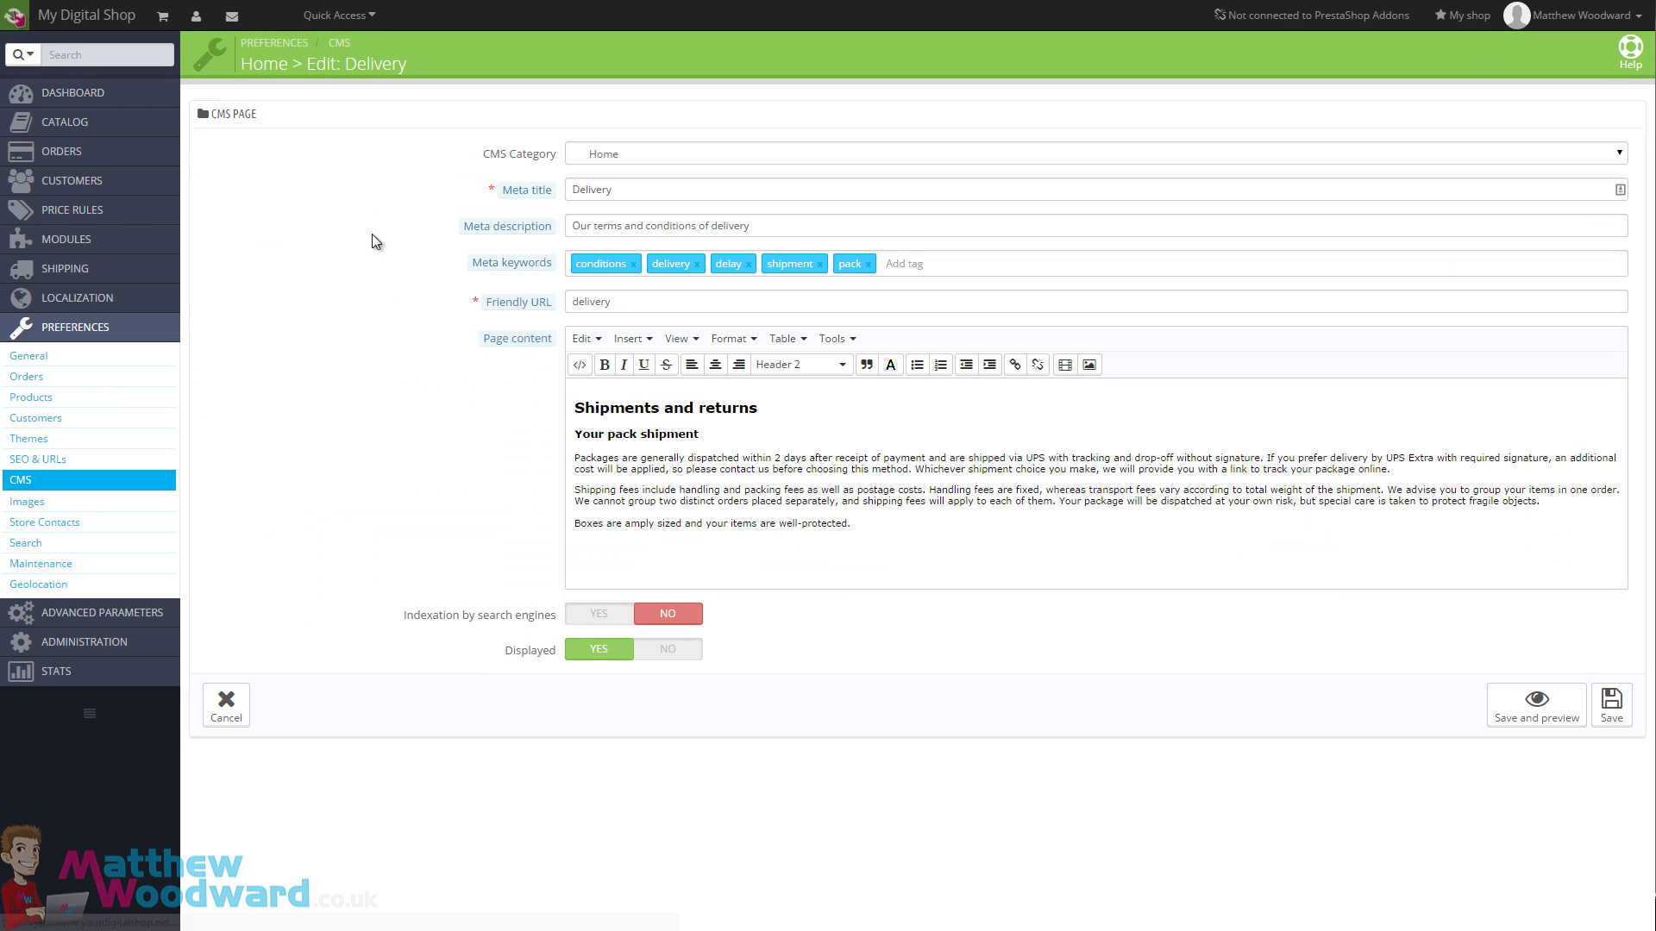
click(578, 437)
text(Test)
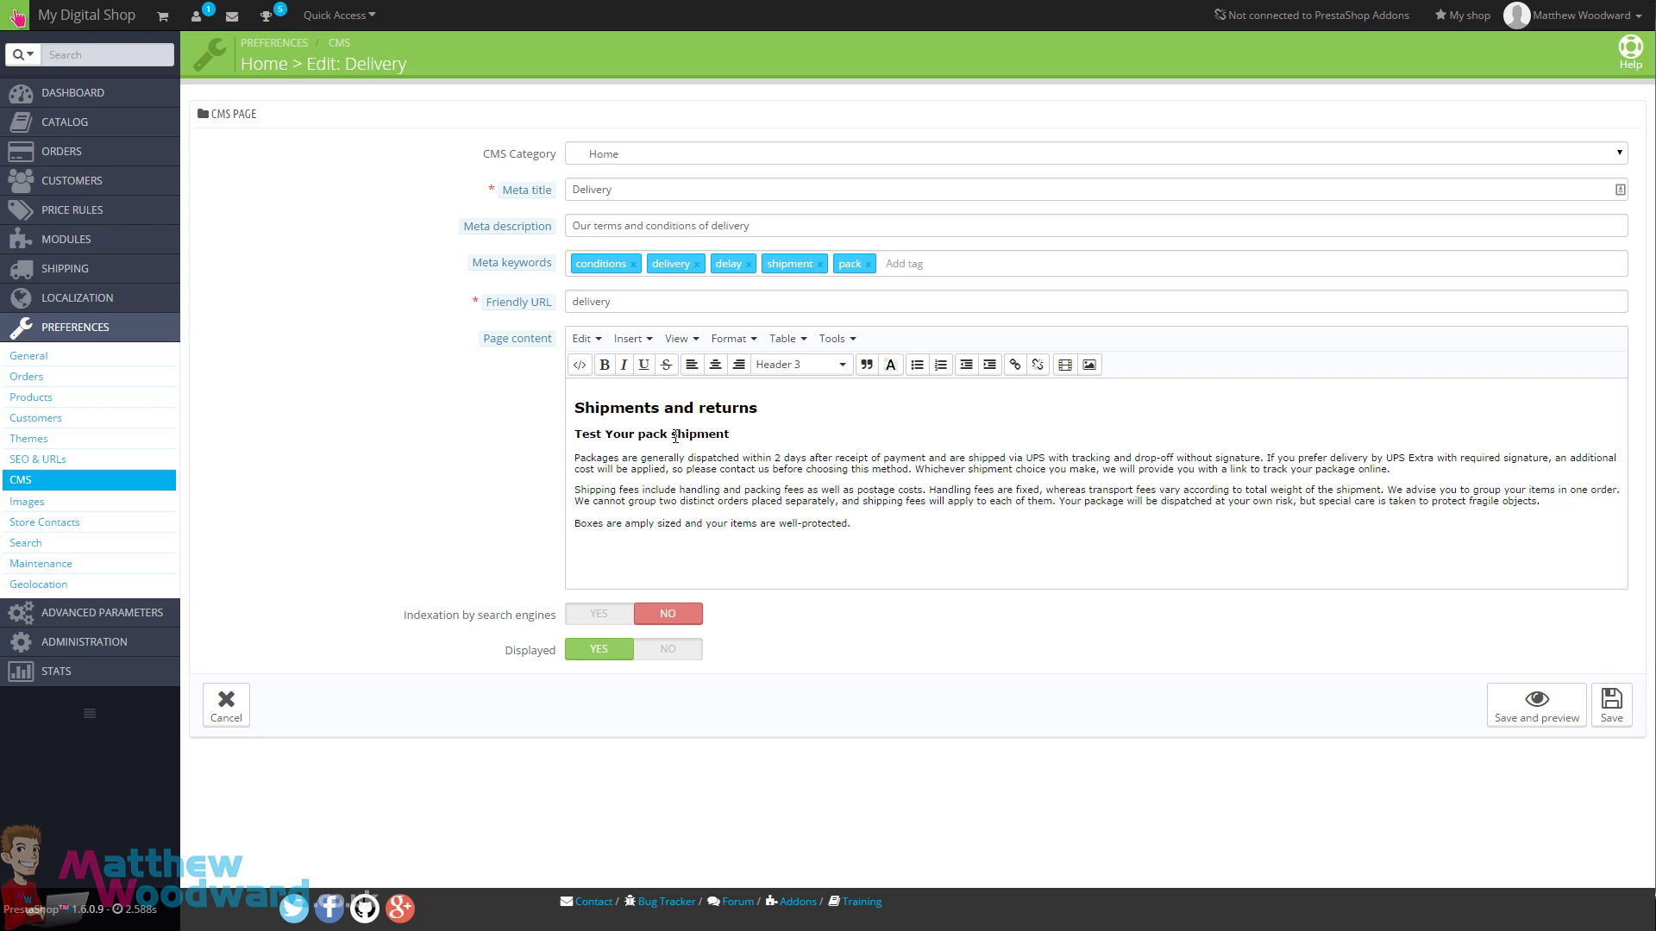
click(1611, 703)
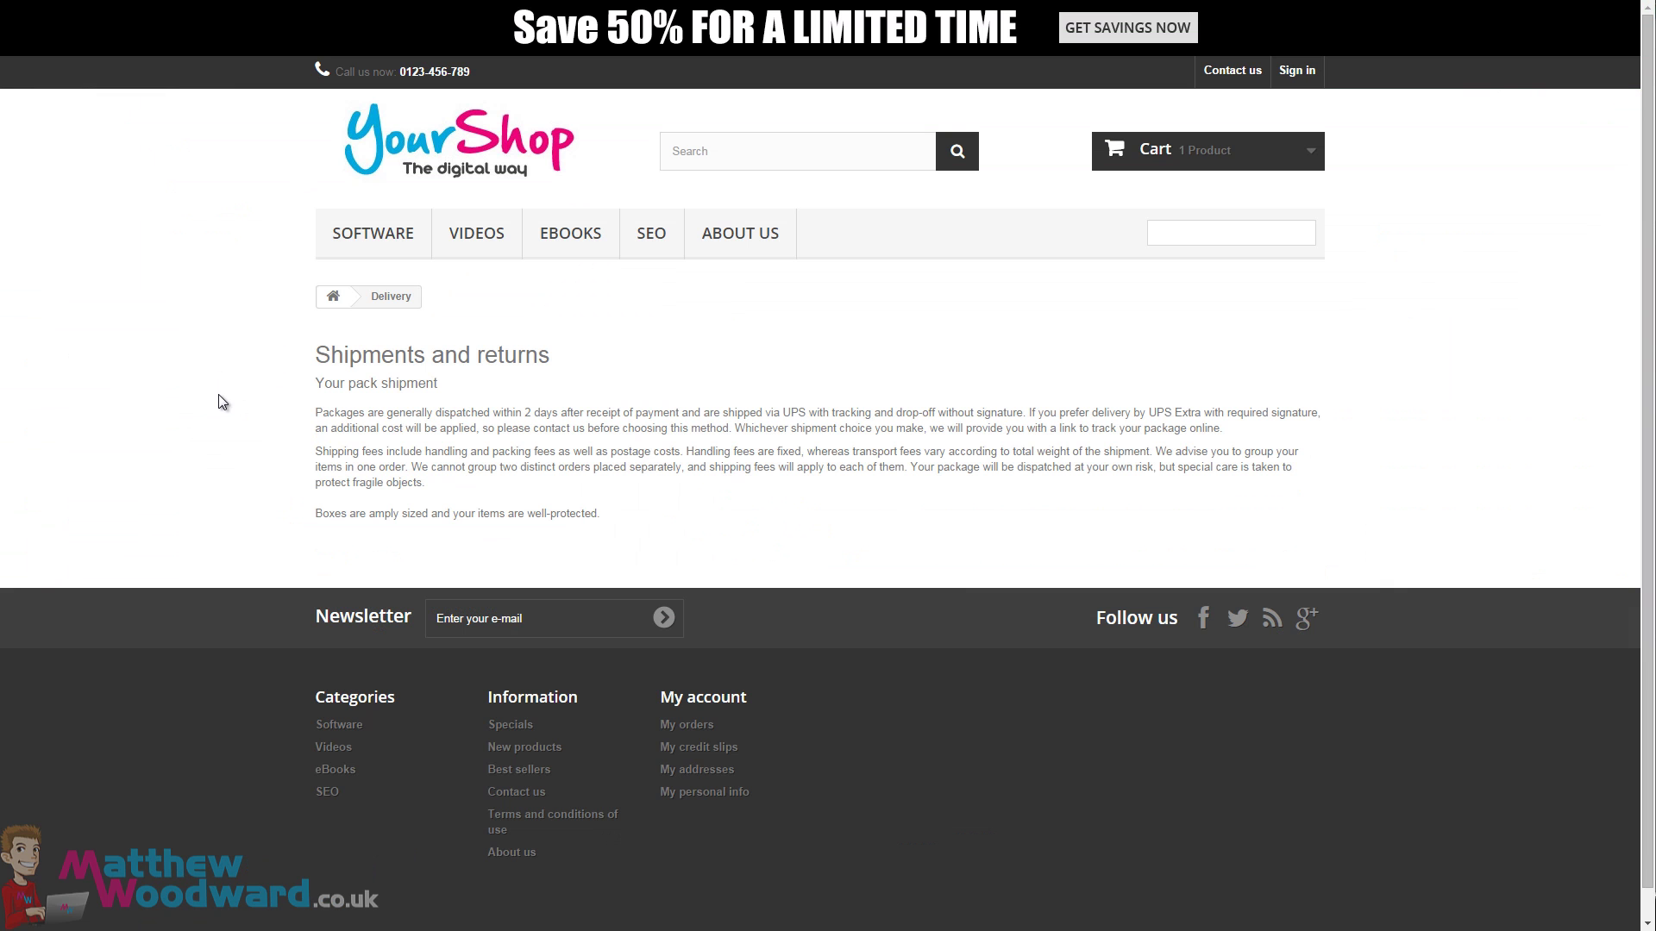
key(F5)
Look over the storefront's home page from the slider down through its lower blocks.
click(372, 233)
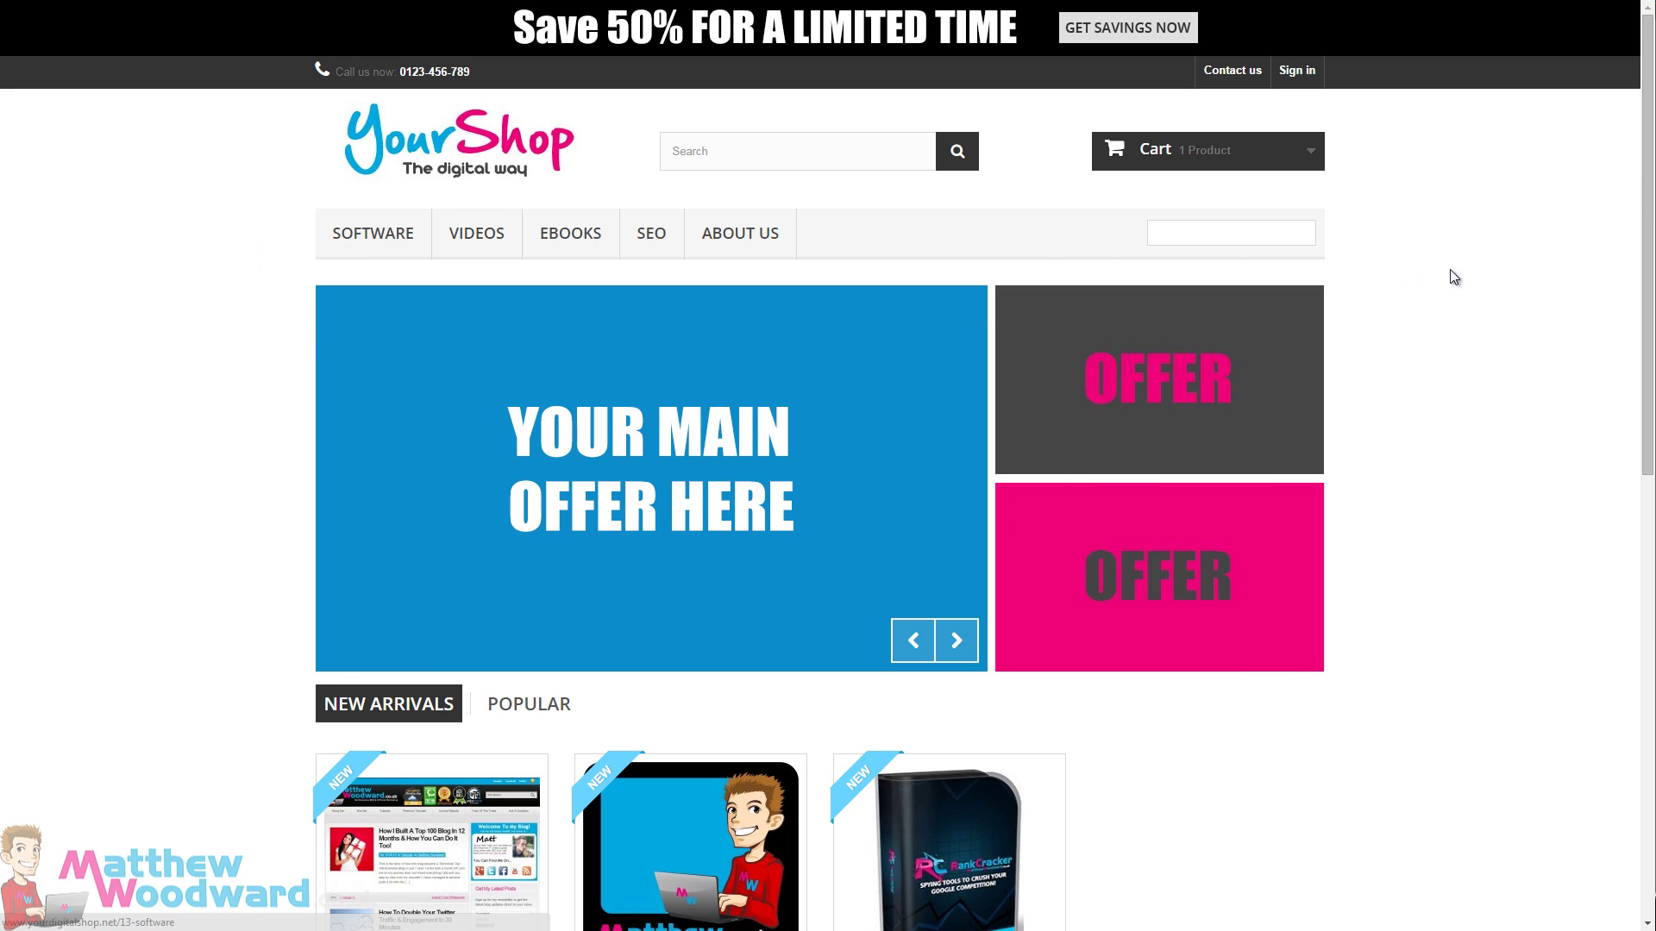
scroll(439, 541, down, 7)
scroll(417, 543, up, 7)
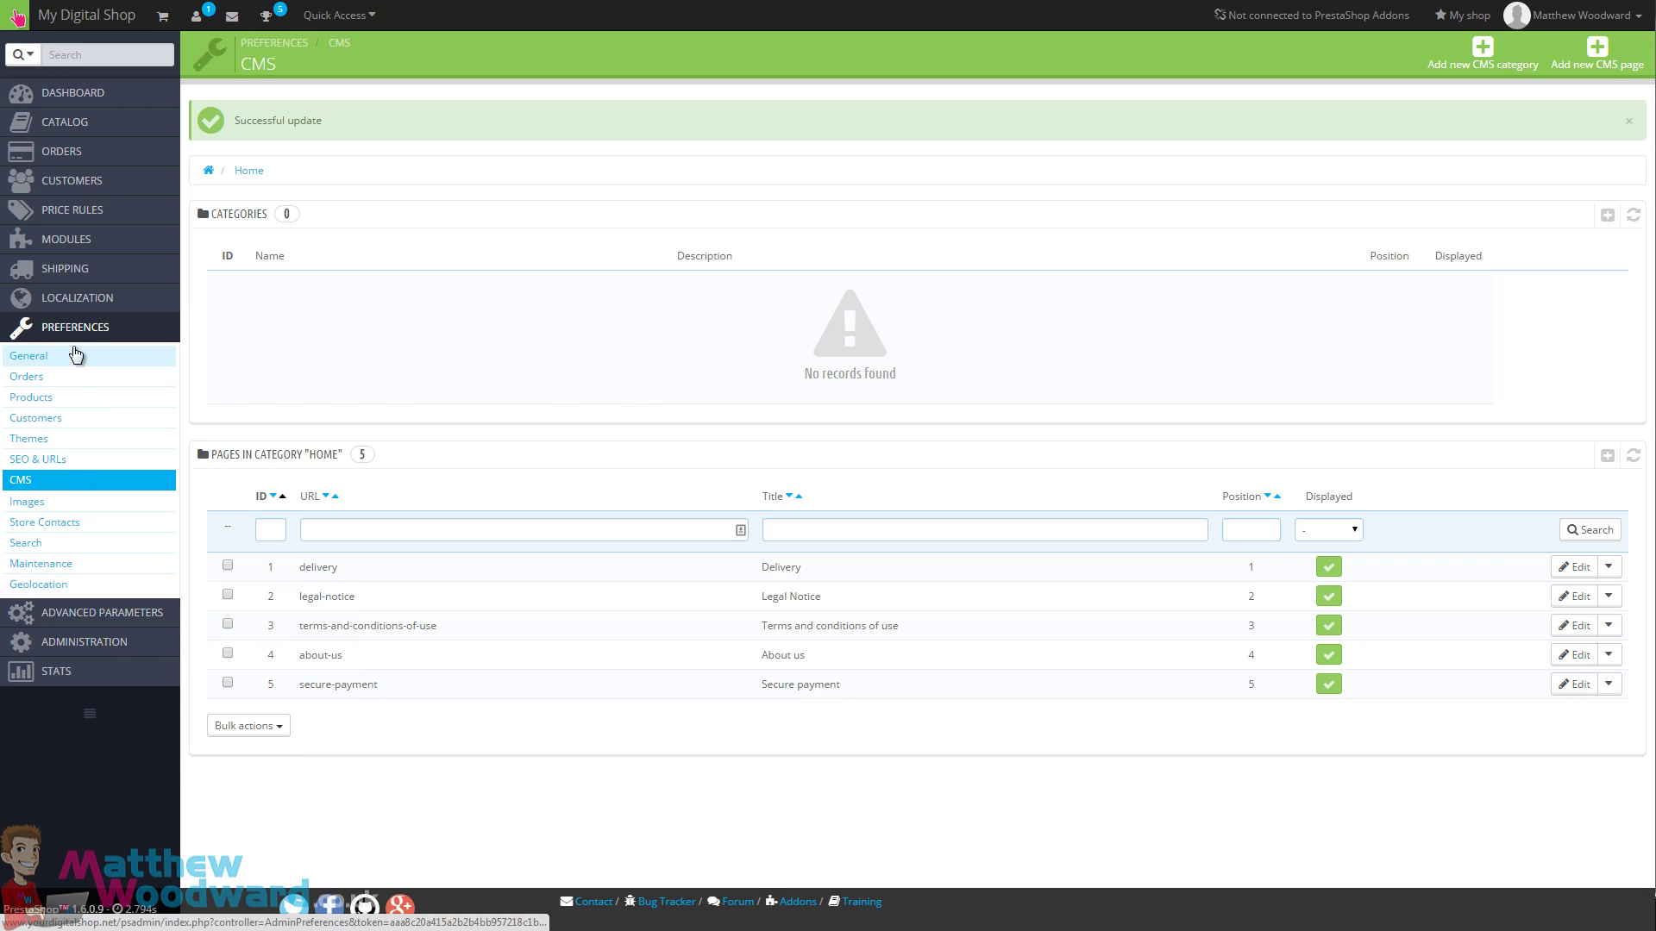
Return to the back office and review the Theme configurator module's settings and hook images.
click(43, 441)
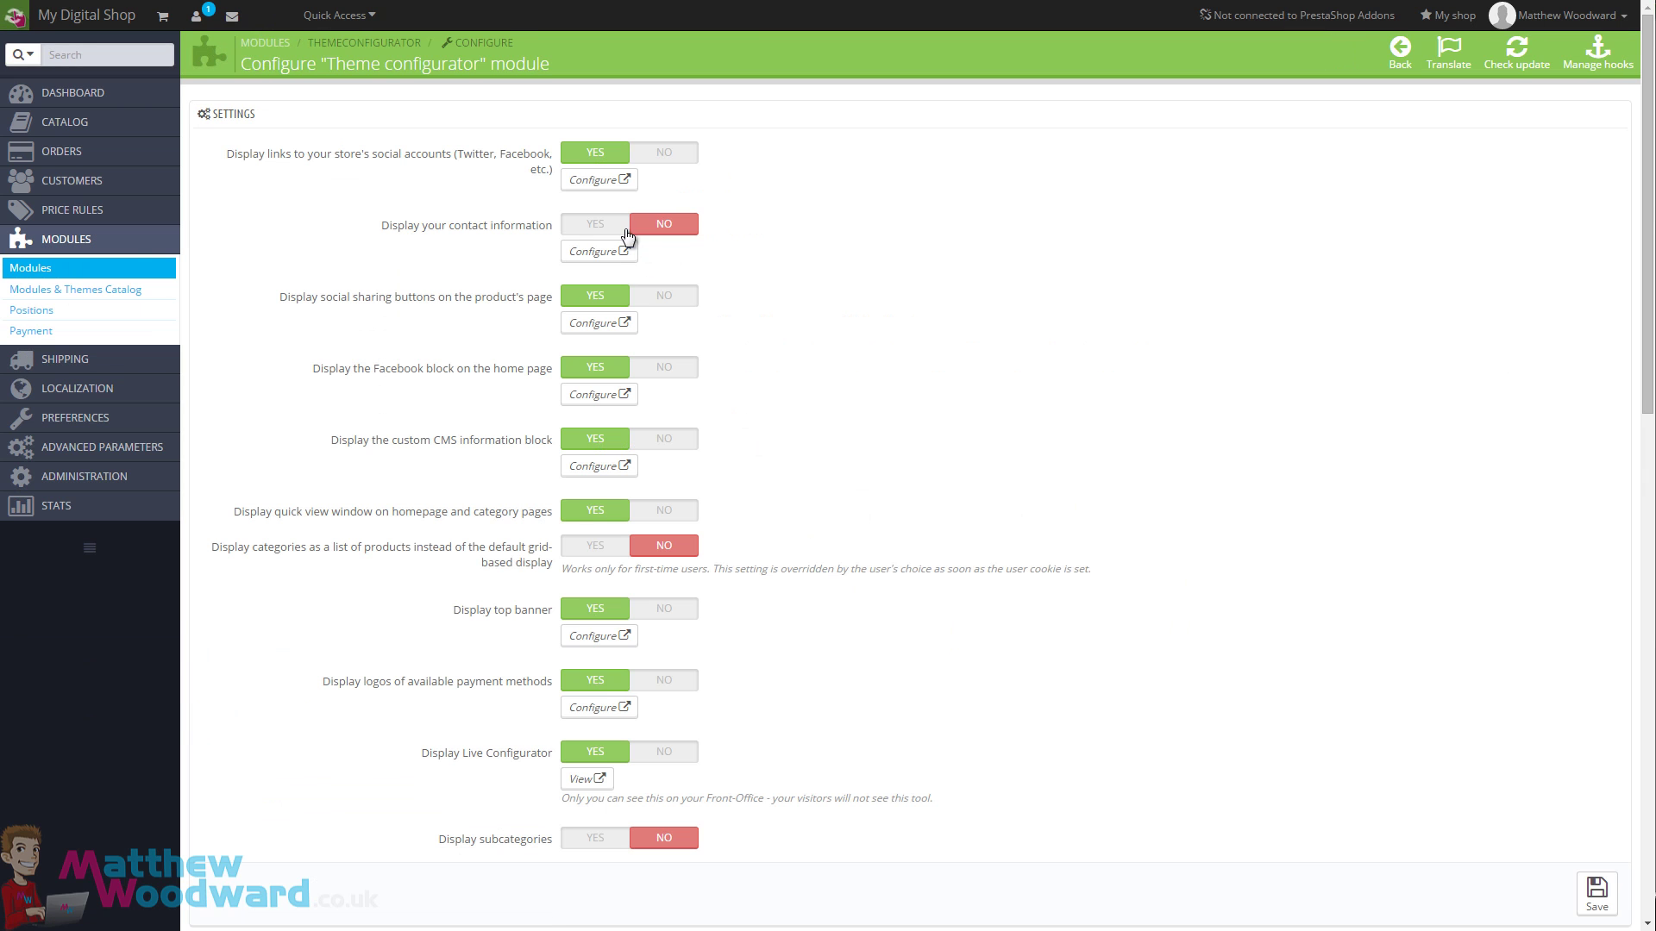
scroll(627, 238, down, 13)
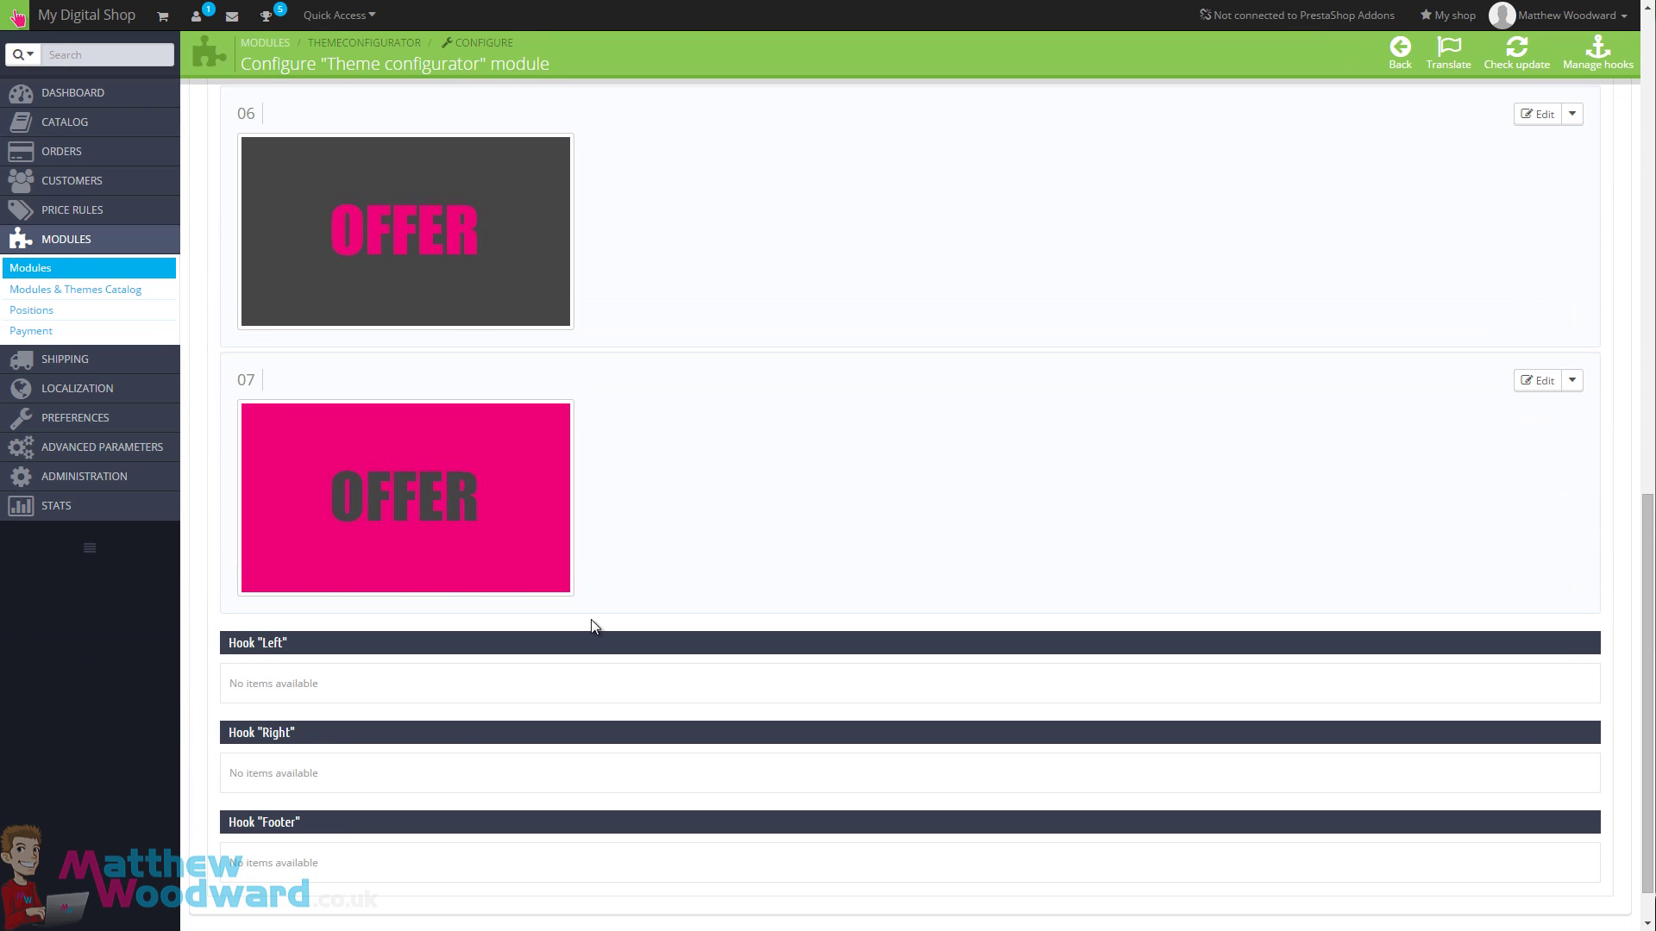
scroll(591, 627, up, 15)
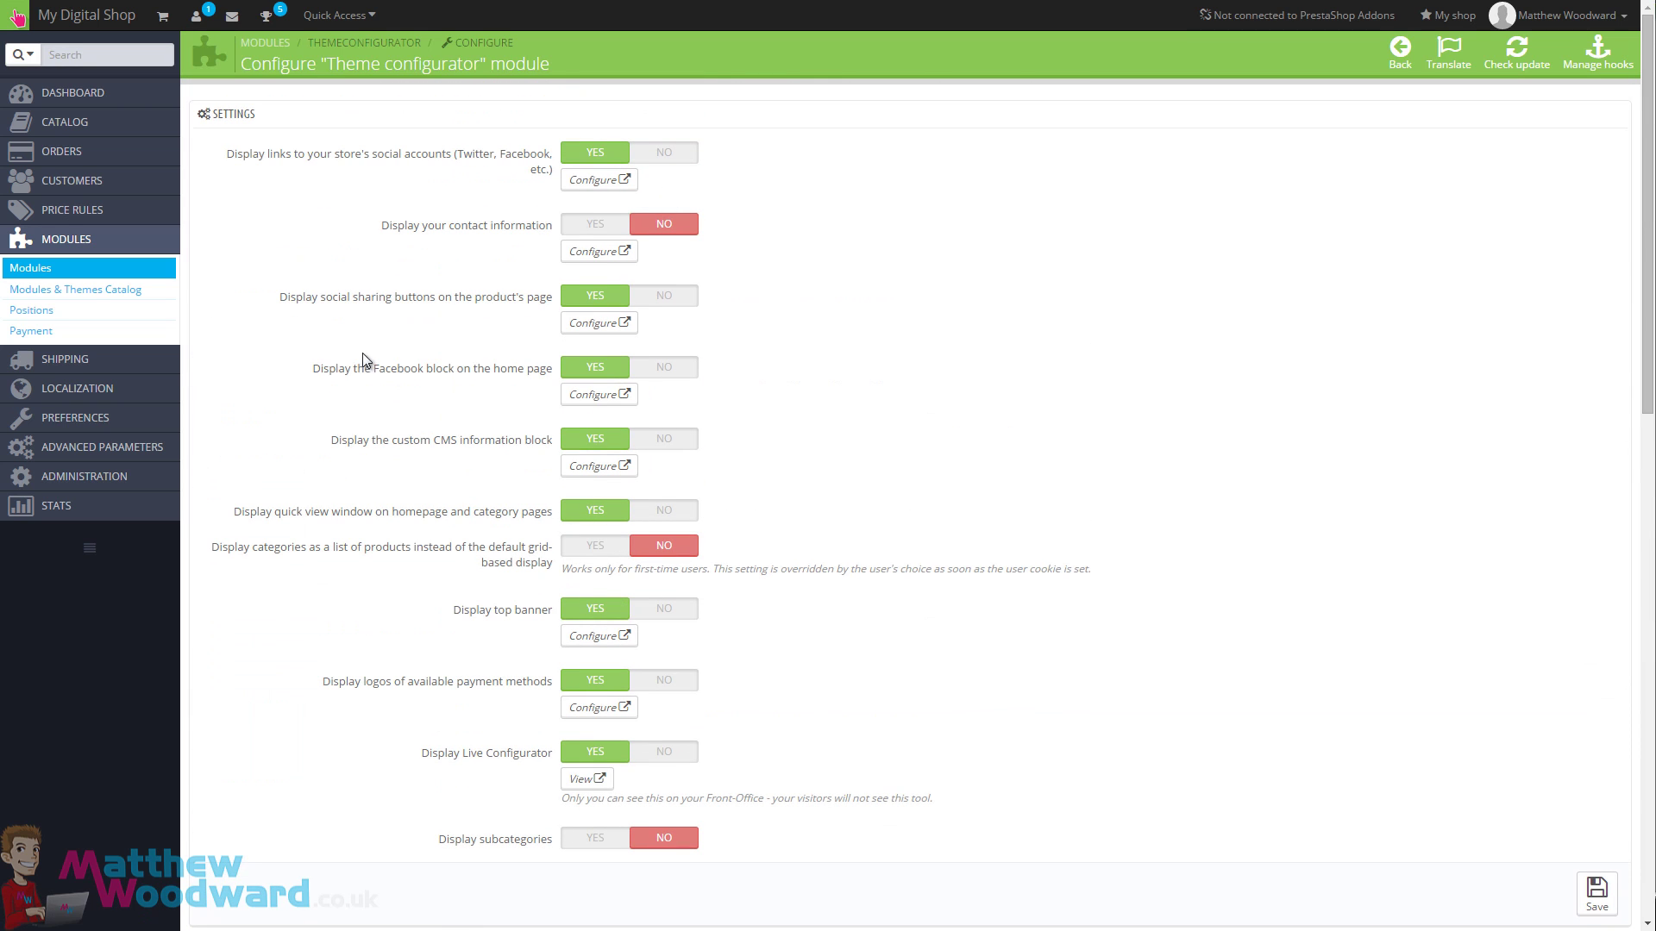
Open the list of modules and look through the installed, enabled modules.
click(32, 267)
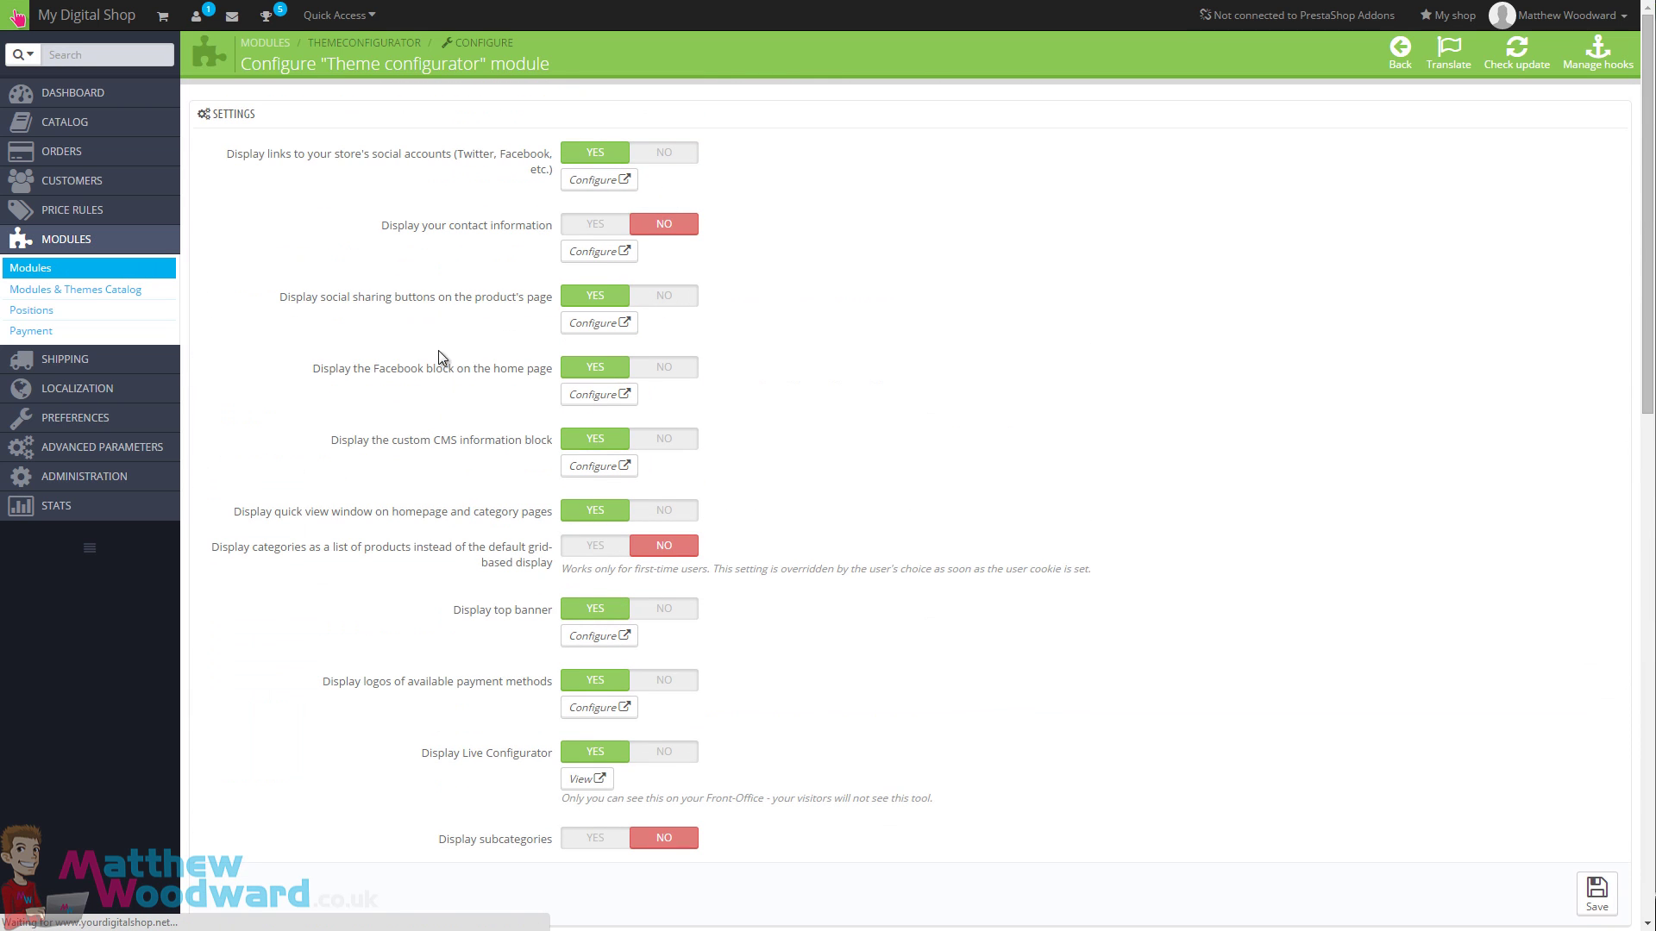
click(43, 274)
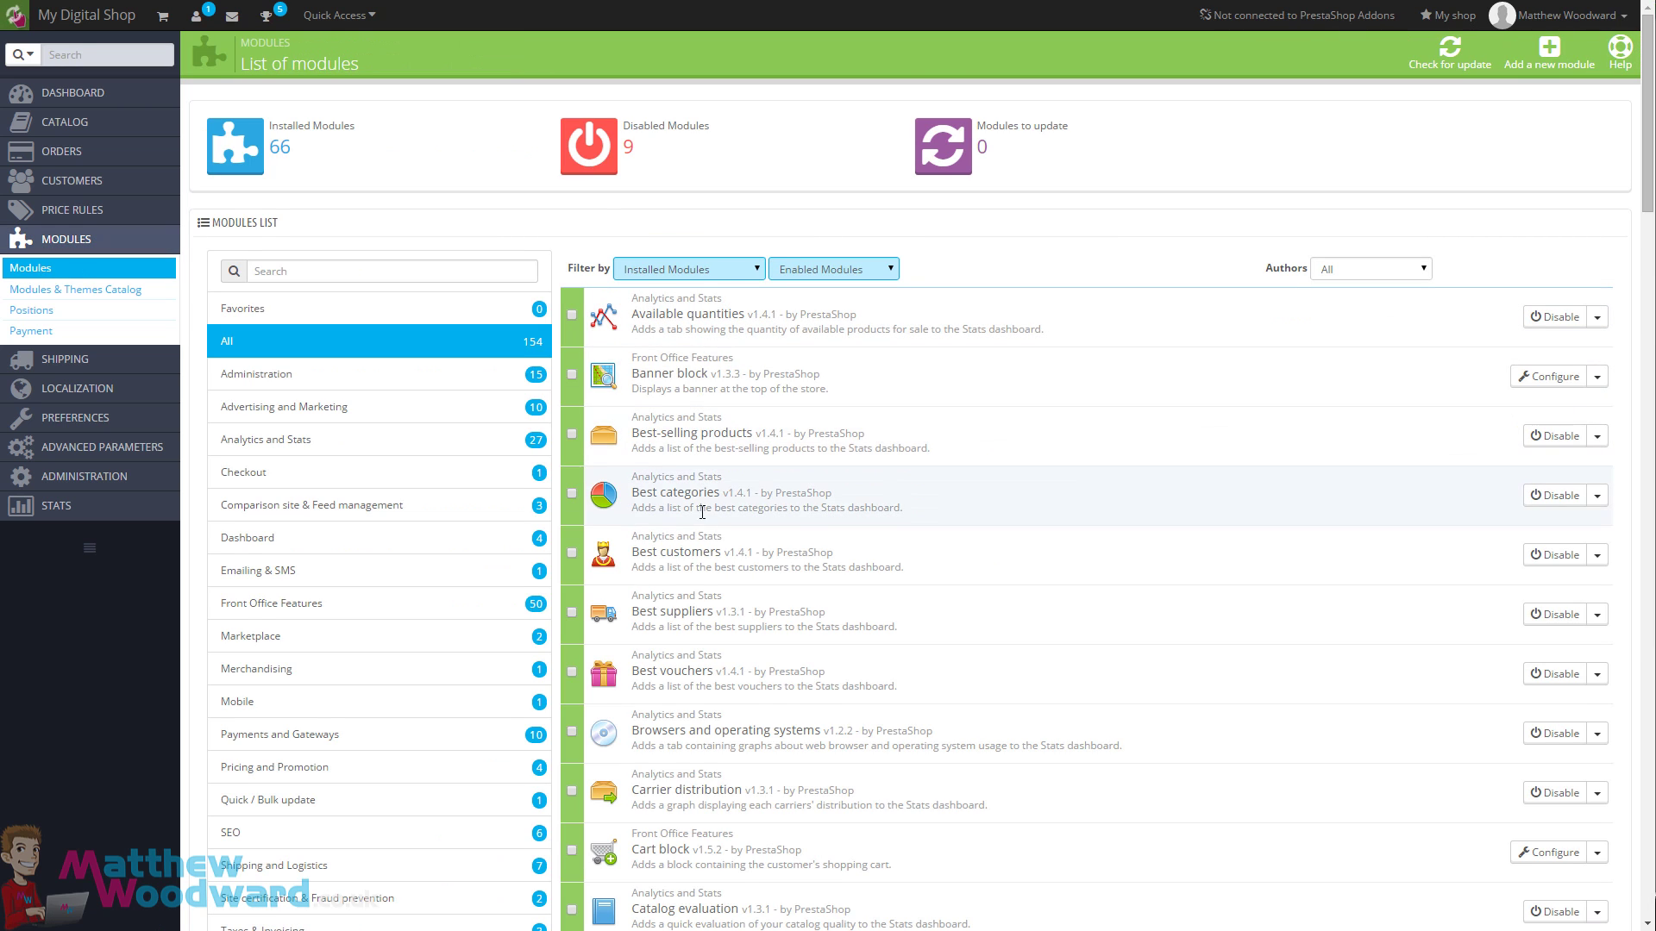
scroll(697, 523, down, 8)
scroll(696, 524, down, 10)
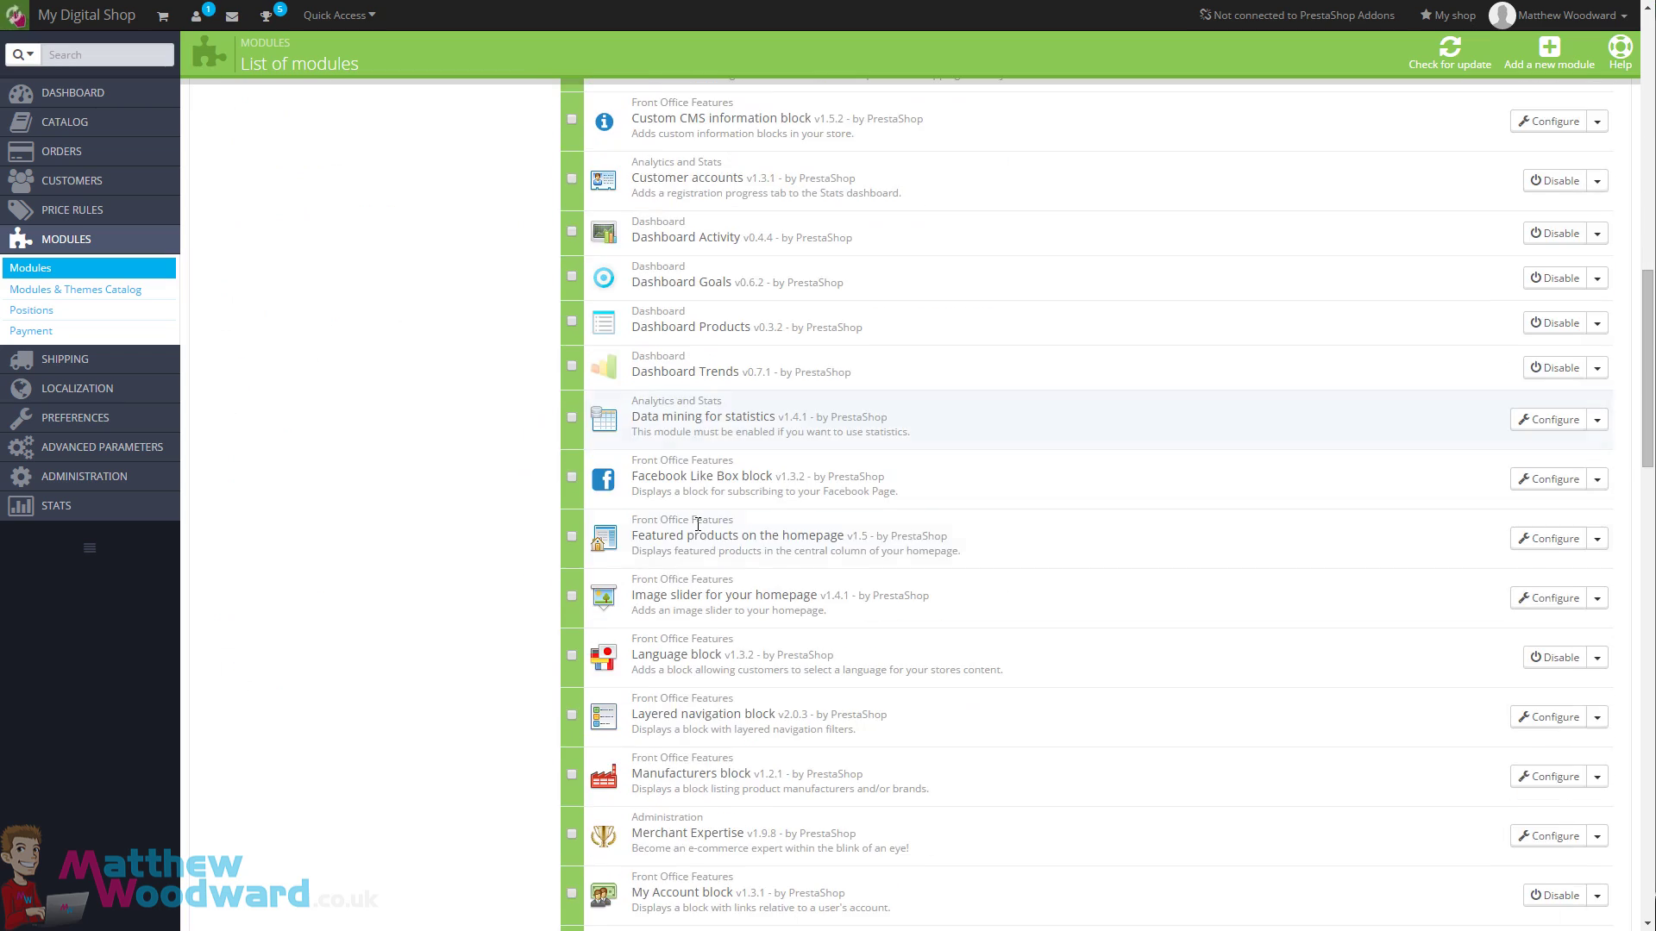
scroll(696, 531, up, 17)
scroll(695, 533, up, 1)
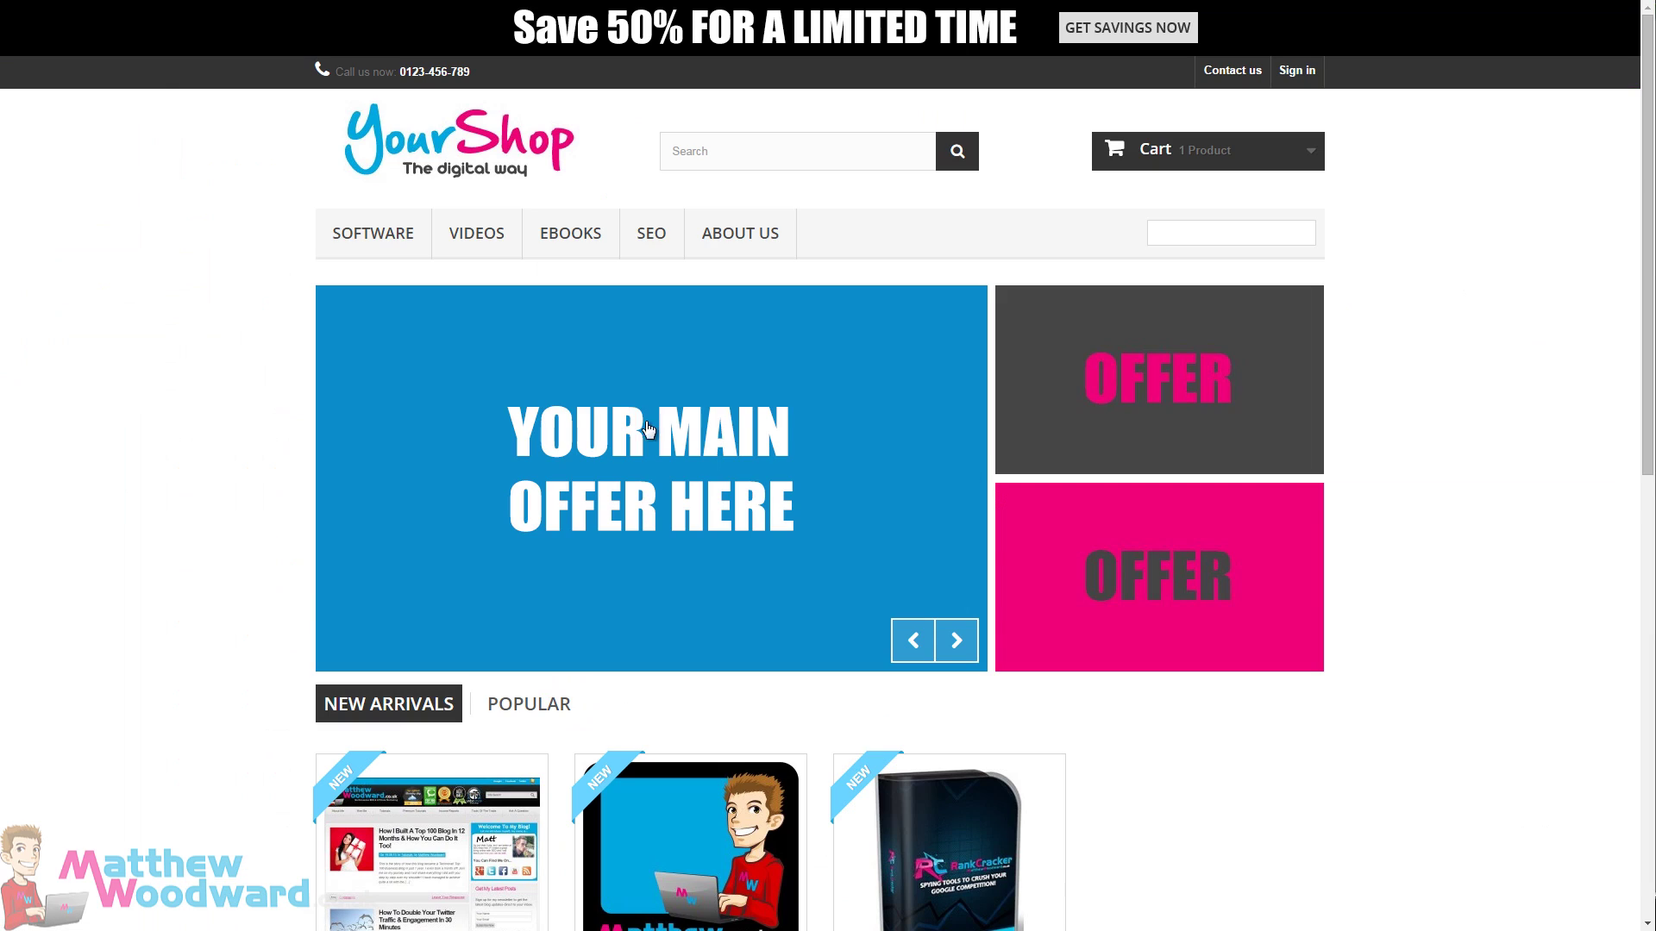
Review the finished storefront home page, including the slider, offer images, new arrivals and Facebook block.
scroll(183, 400, down, 9)
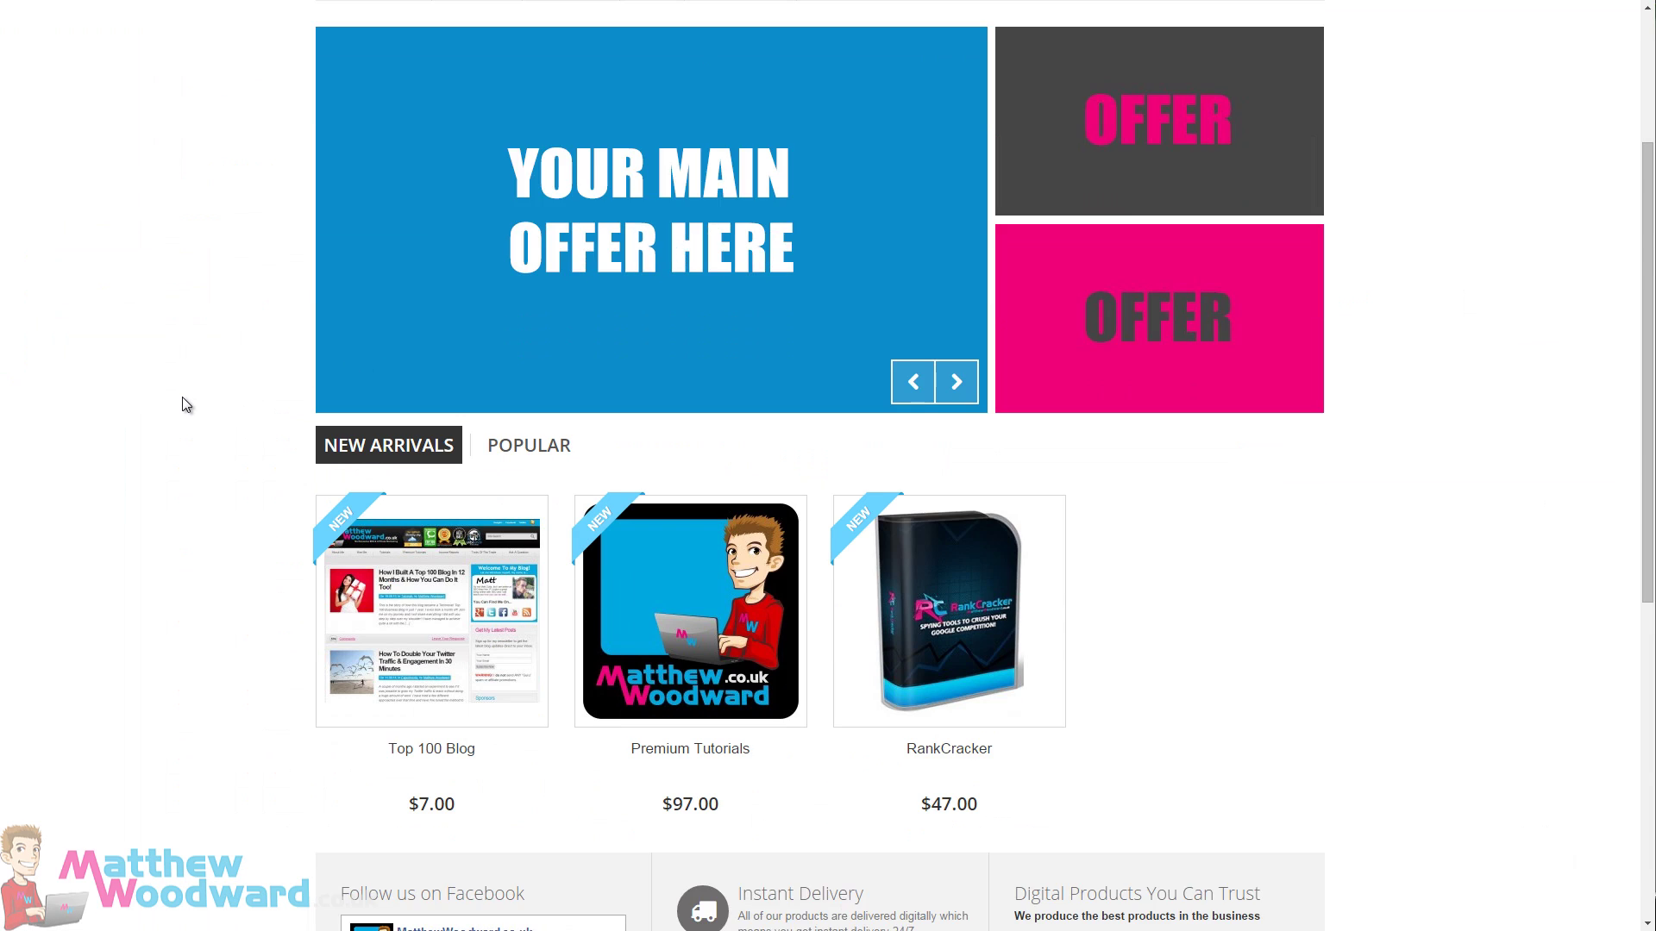
scroll(183, 401, up, 10)
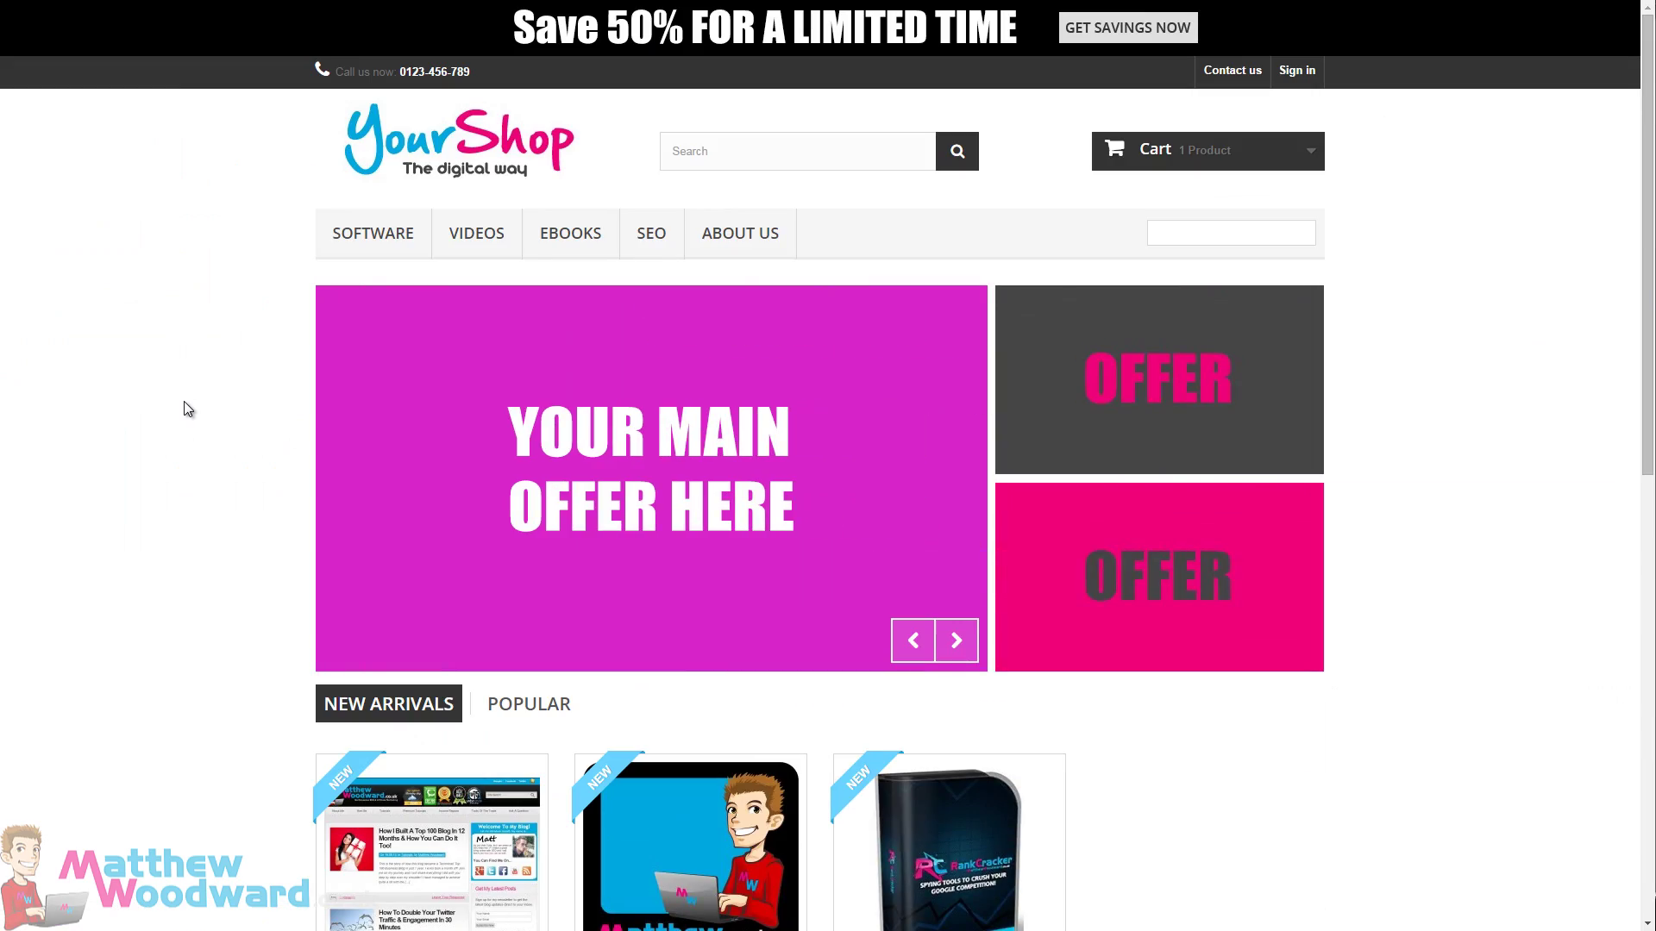